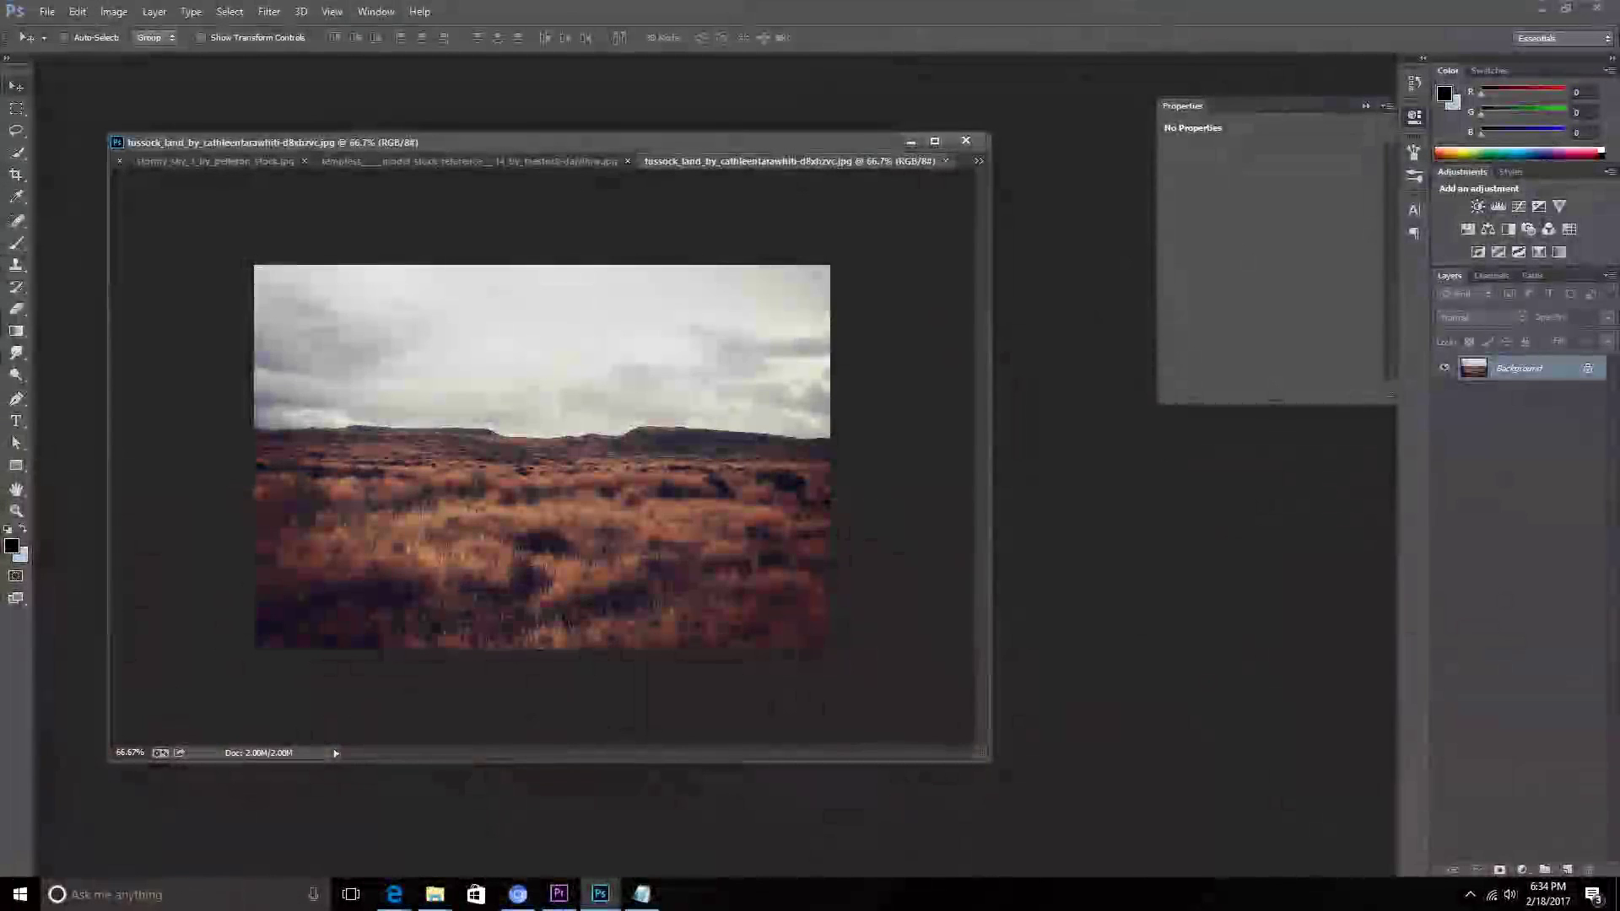
Unlock the tussock photo's Background into an ordinary editable layer named Layer 0.
double_click(1519, 367)
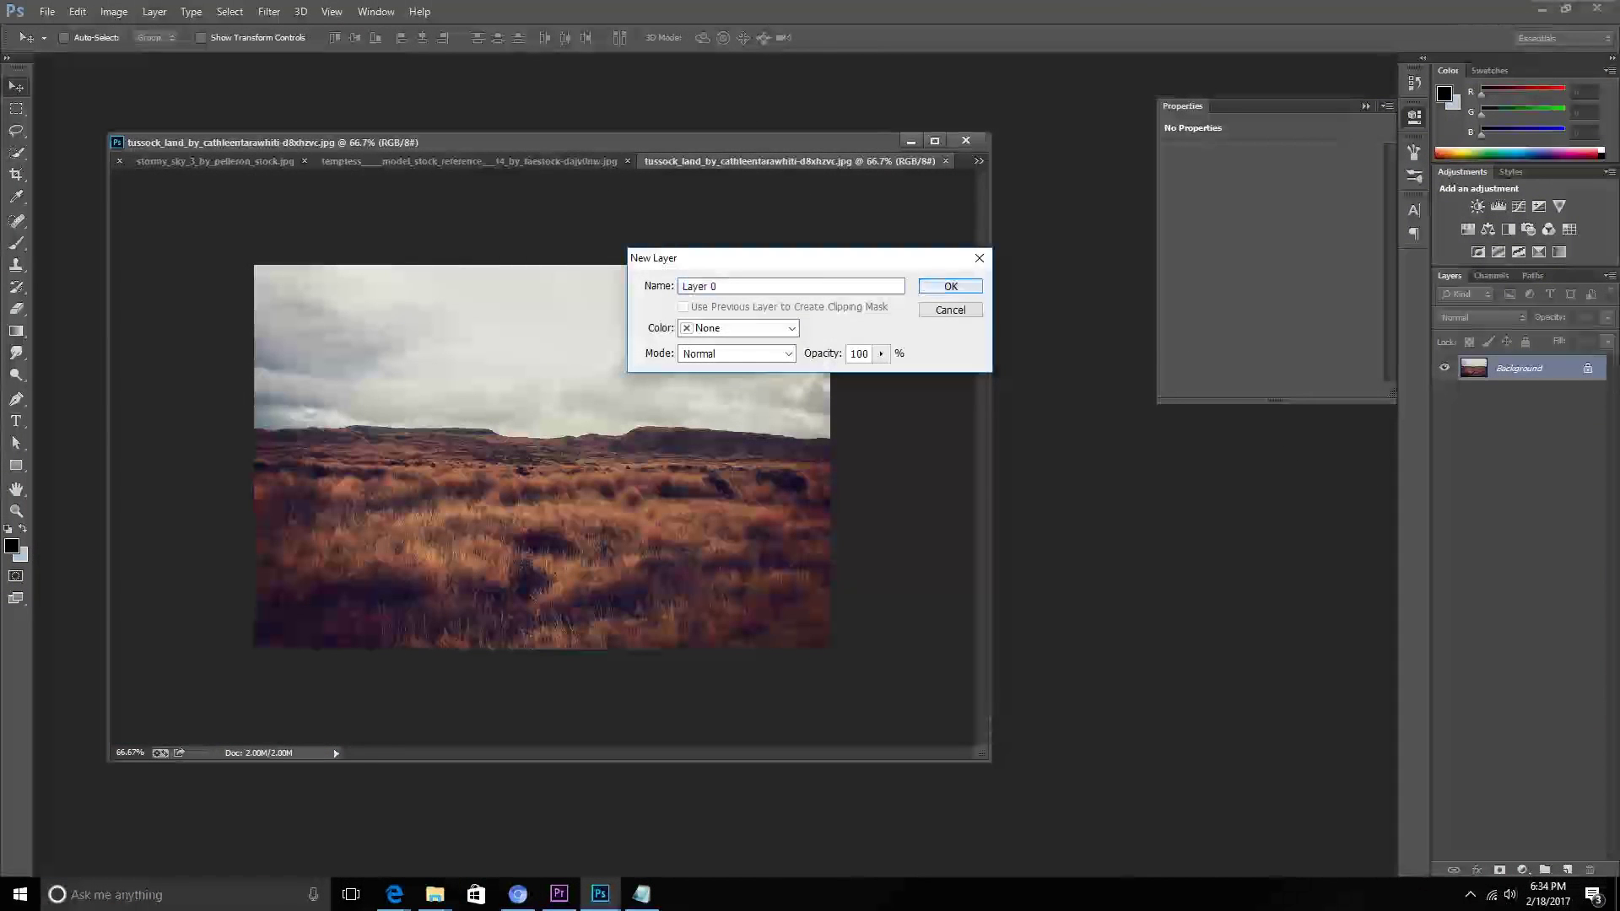
left_click(952, 286)
left_click(113, 12)
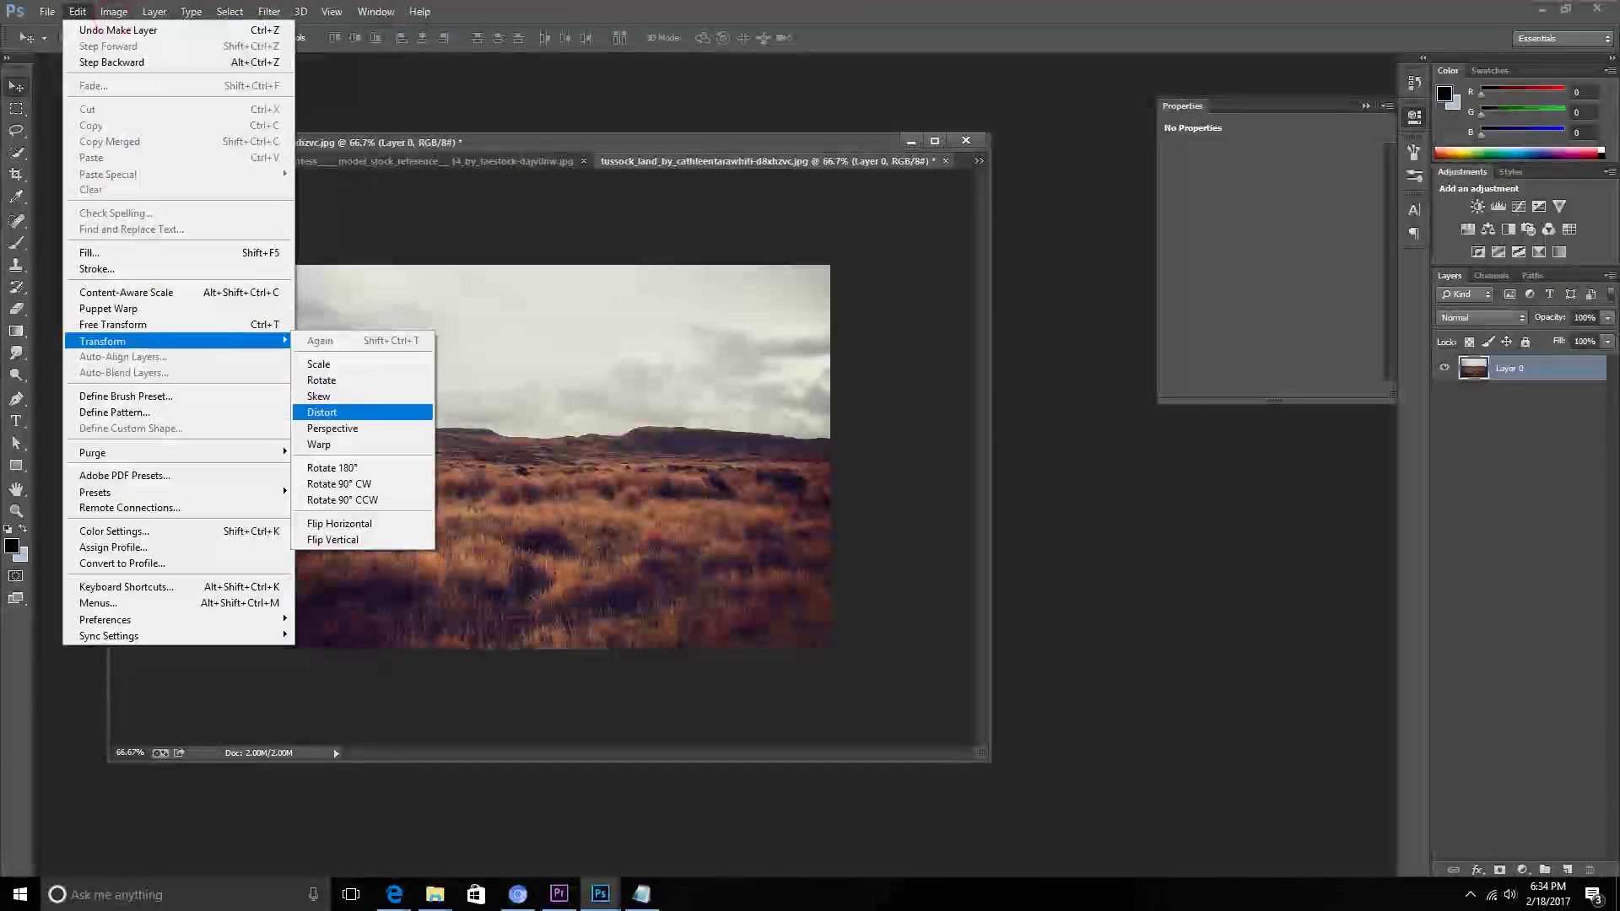
Scale the landscape to about 106% and lower it, leaving a transparent band at the top.
left_click(127, 324)
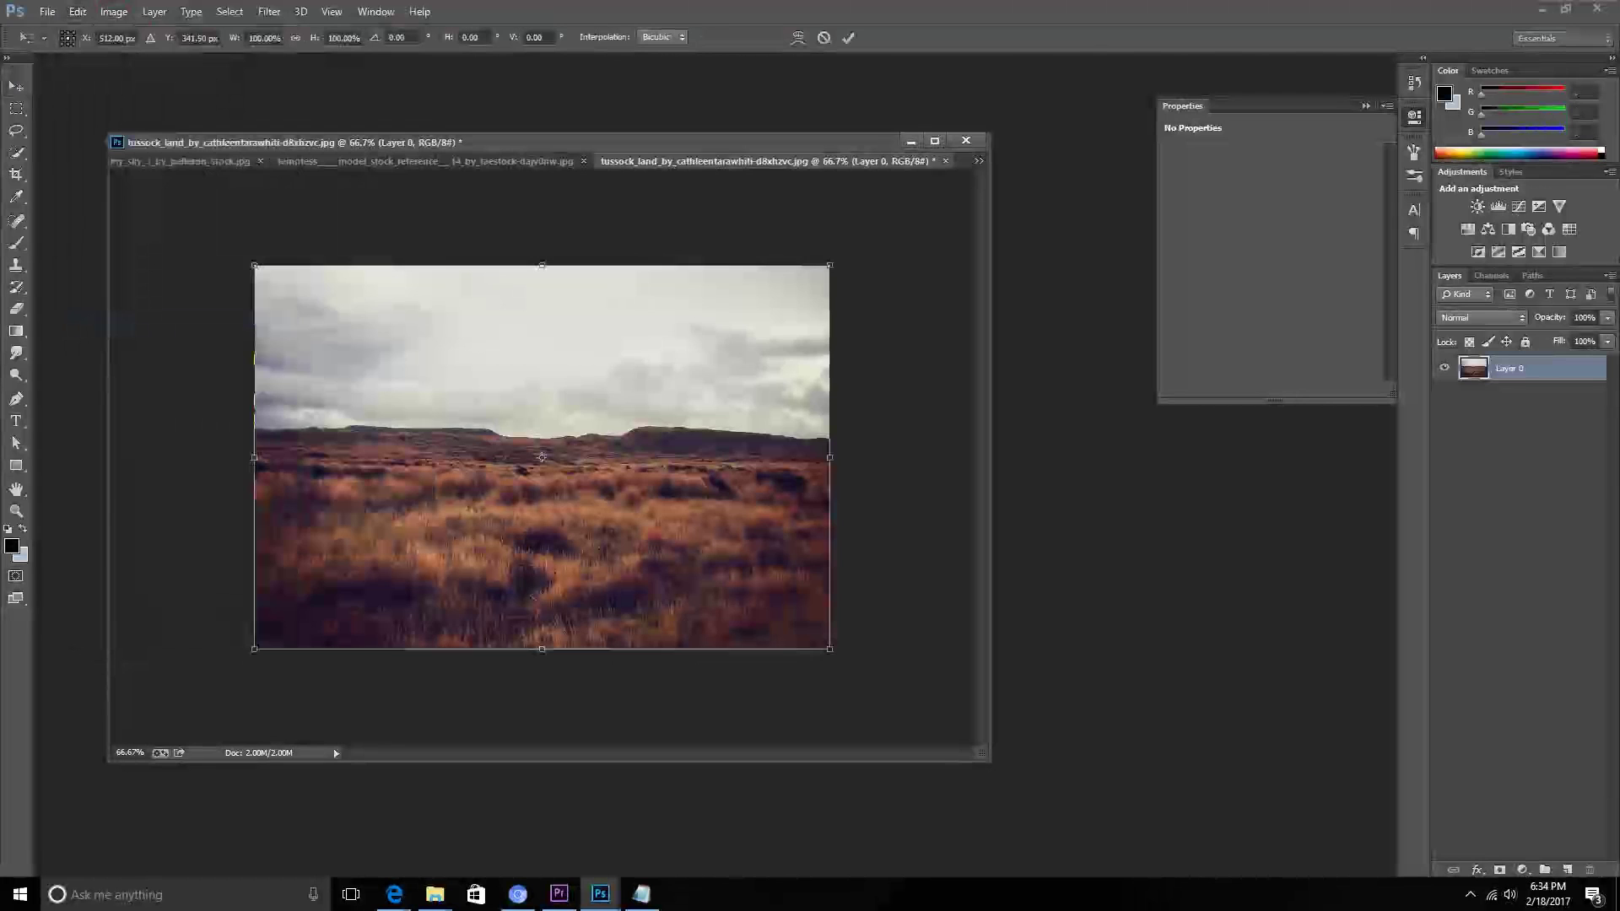
left_click_drag(830, 265, 848, 253)
mouse_move(702, 388)
left_mouse_down()
mouse_move(702, 424)
mouse_move(717, 406)
left_mouse_up()
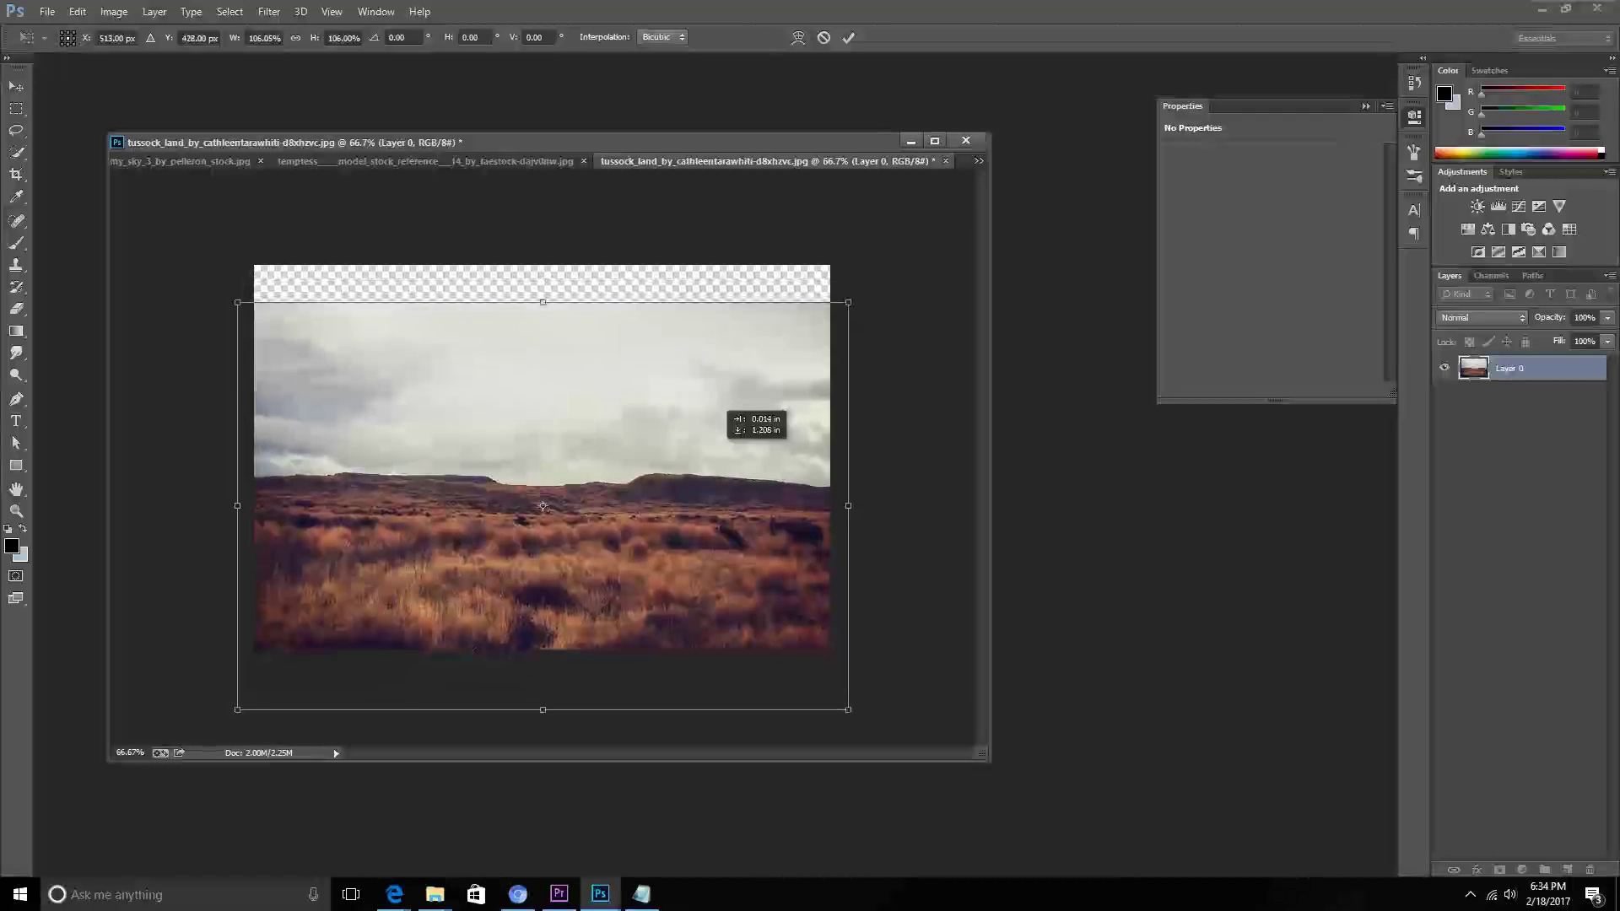
key("Return")
Copy the stormy sky photo into the tussock document as Layer 1, below Layer 0.
left_click_drag(768, 160, 764, 158)
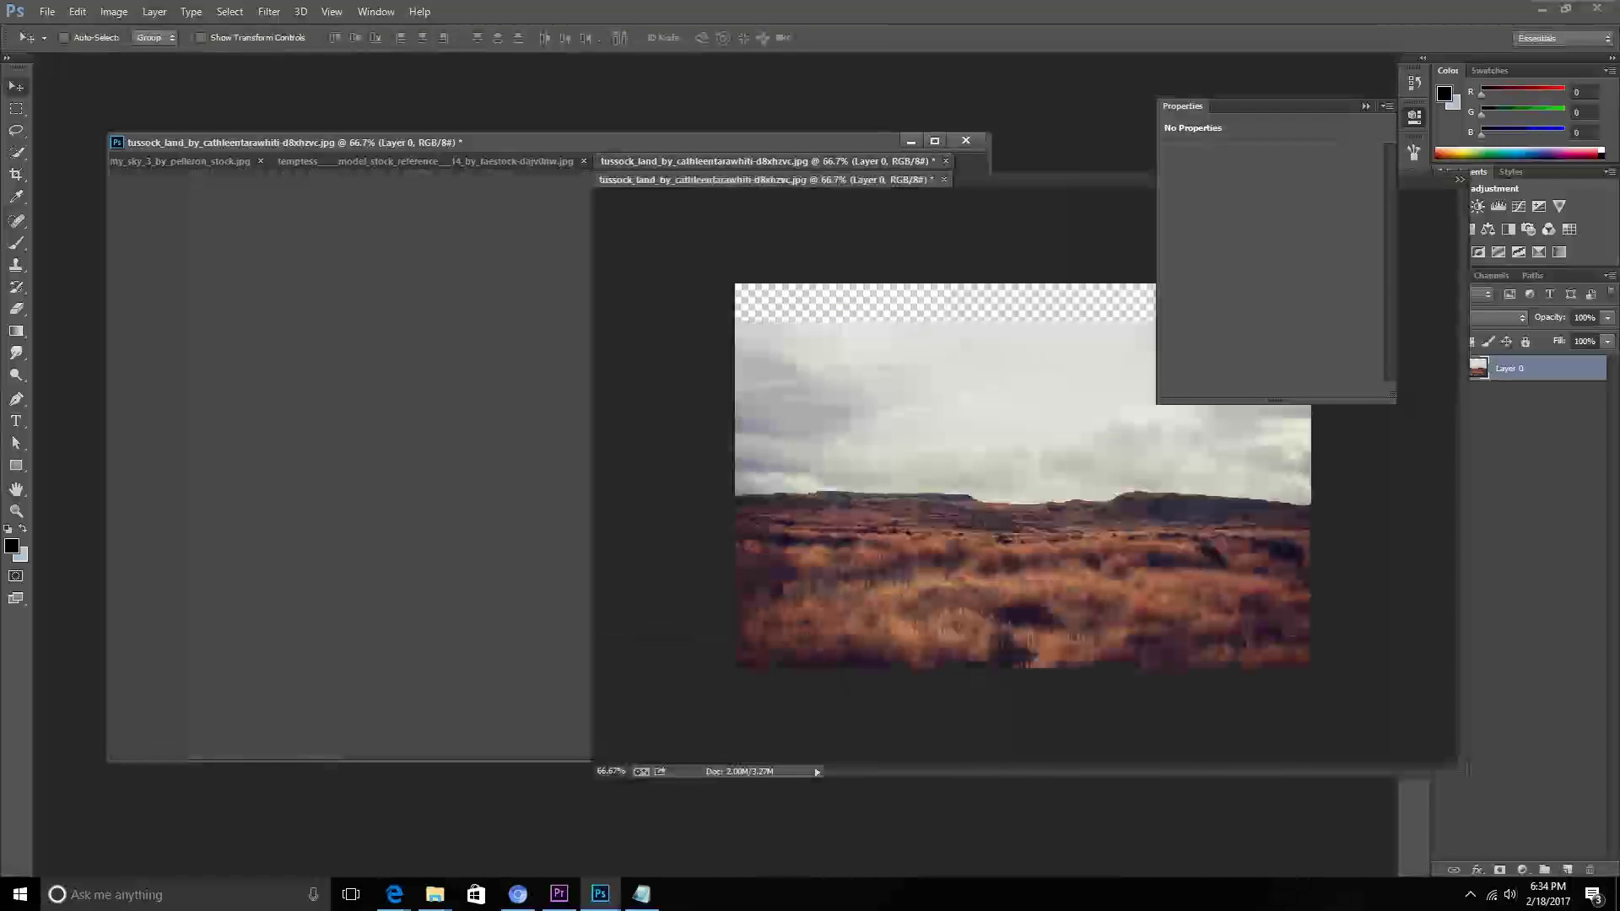
key("ctrl+Tab")
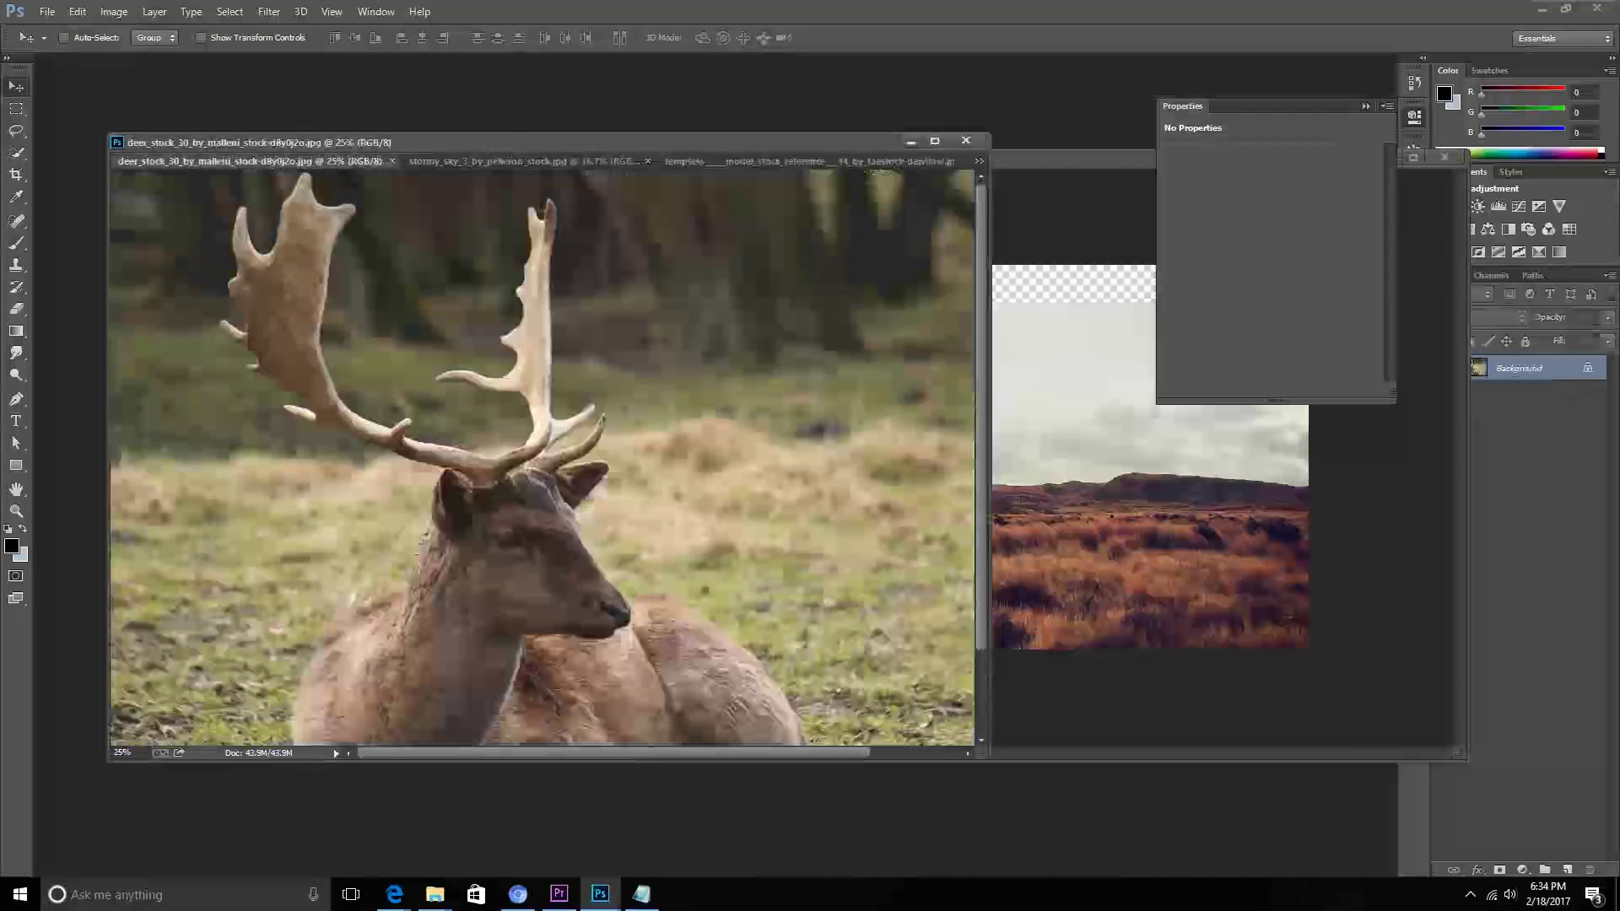
key("ctrl+Tab")
key("ctrl+Tab")
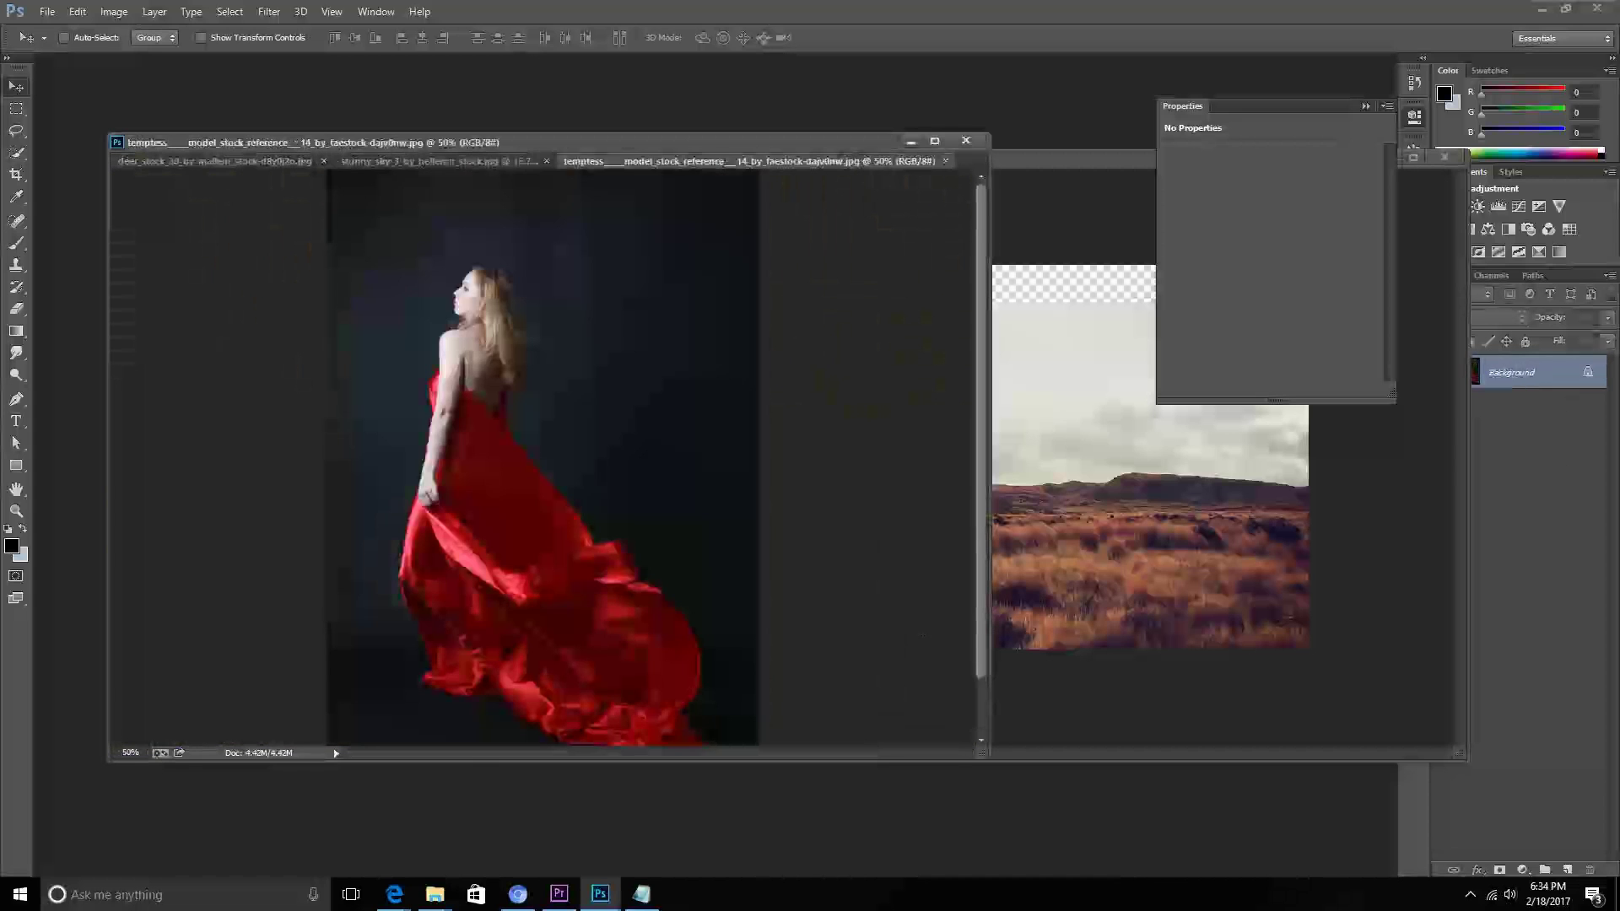
key("ctrl+shift+Tab")
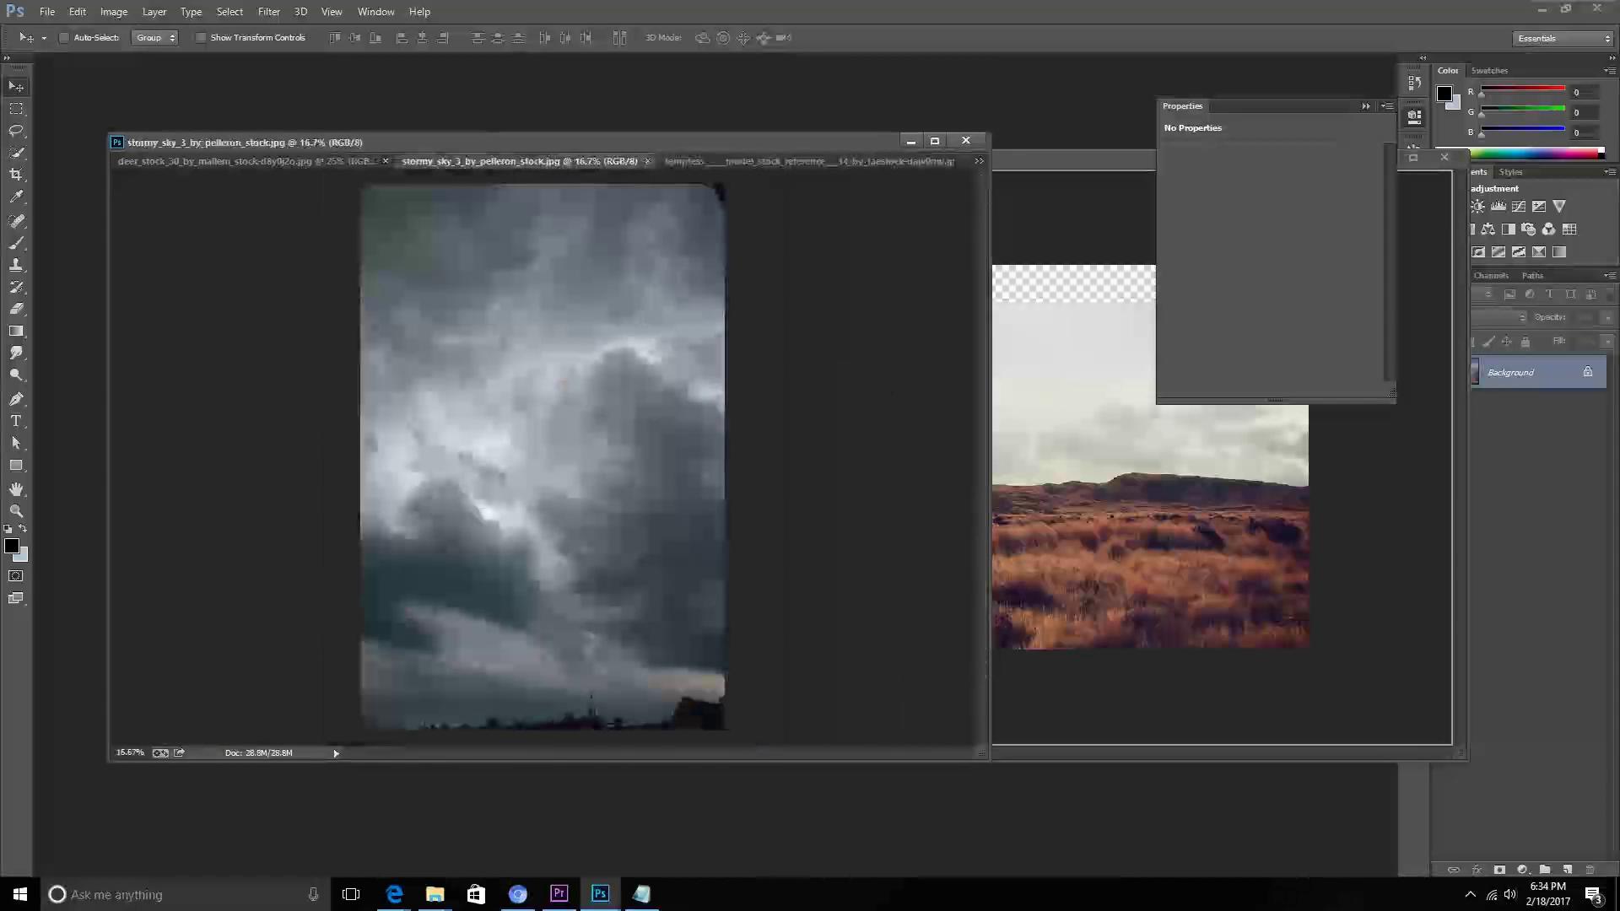
left_click_drag(858, 382, 1097, 456)
key("ctrl+bracketleft")
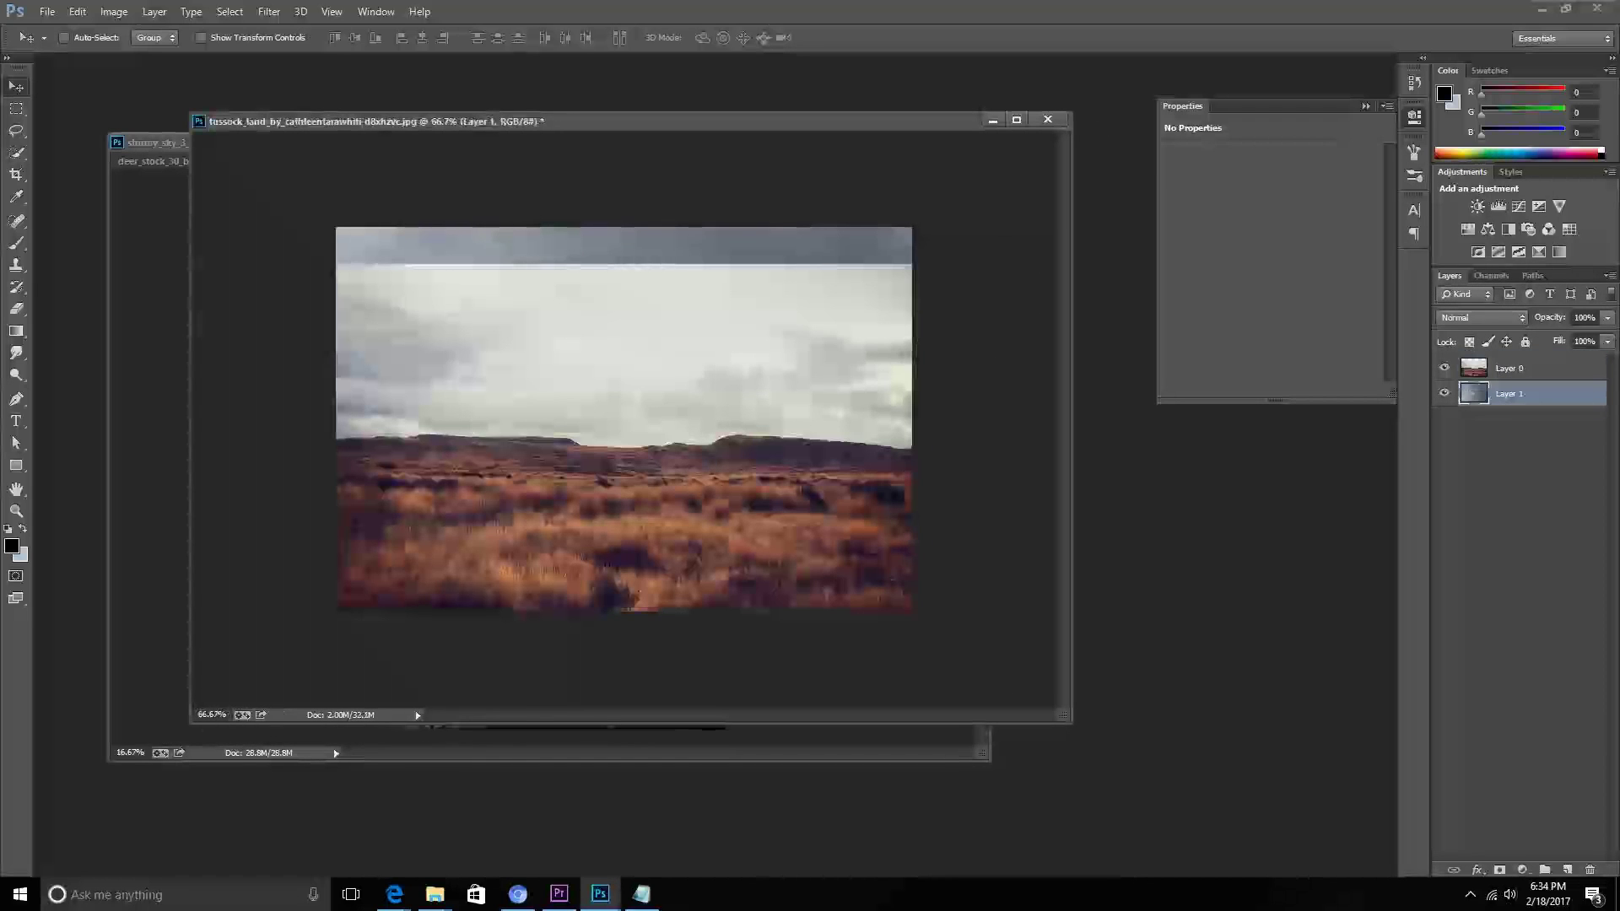
Add a white layer mask to Layer 0 and switch to the Brush tool.
left_click(1508, 369)
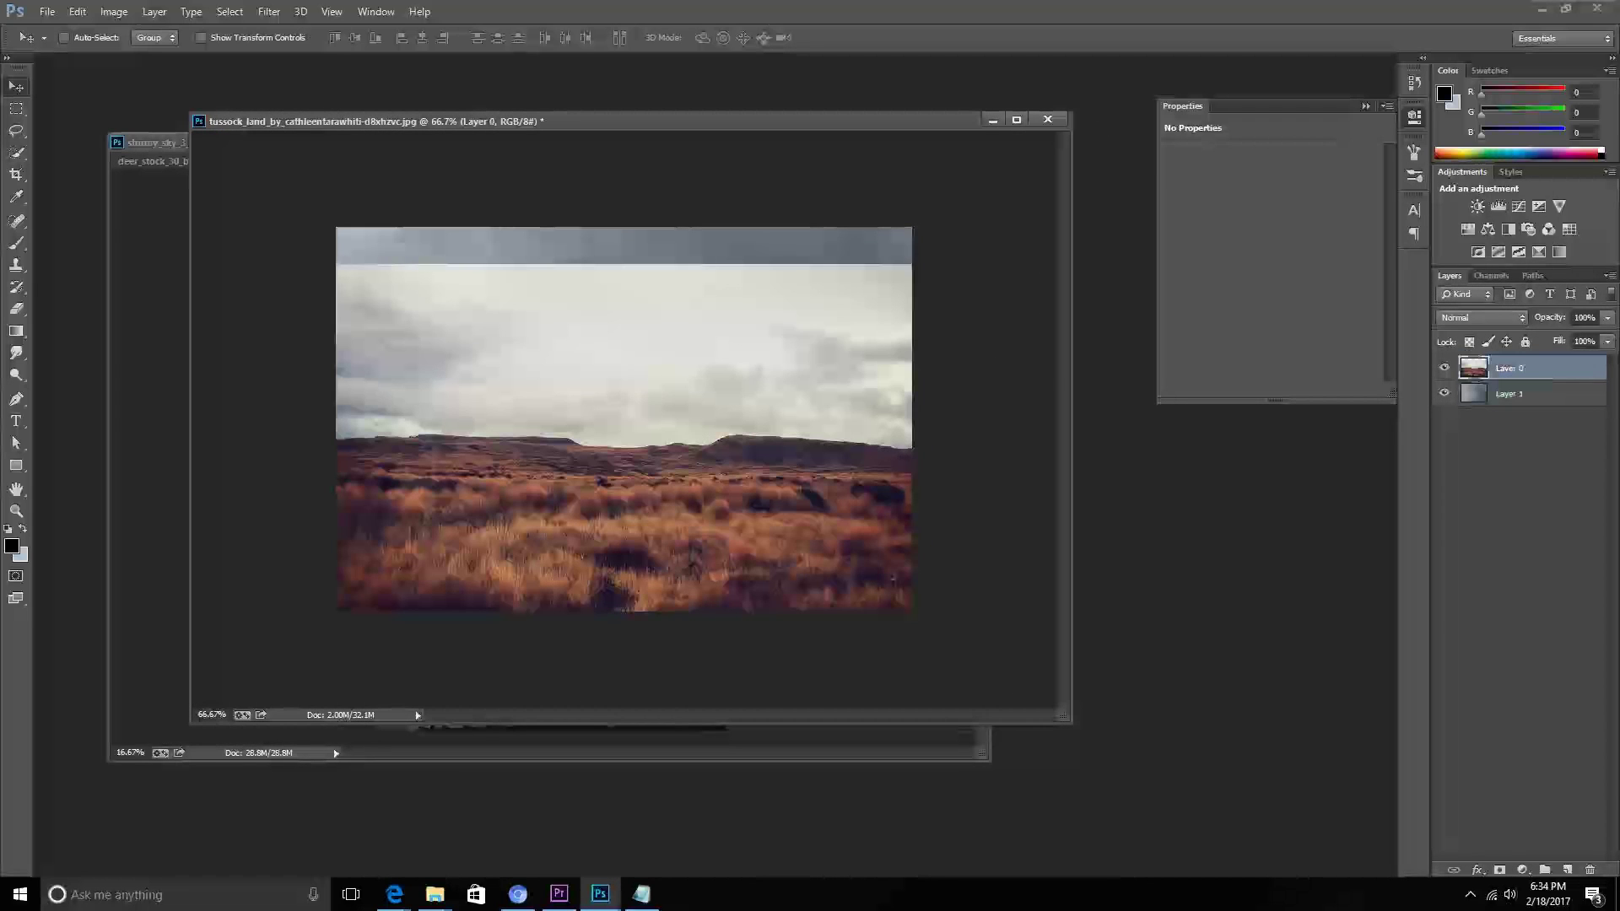
left_click(1500, 870)
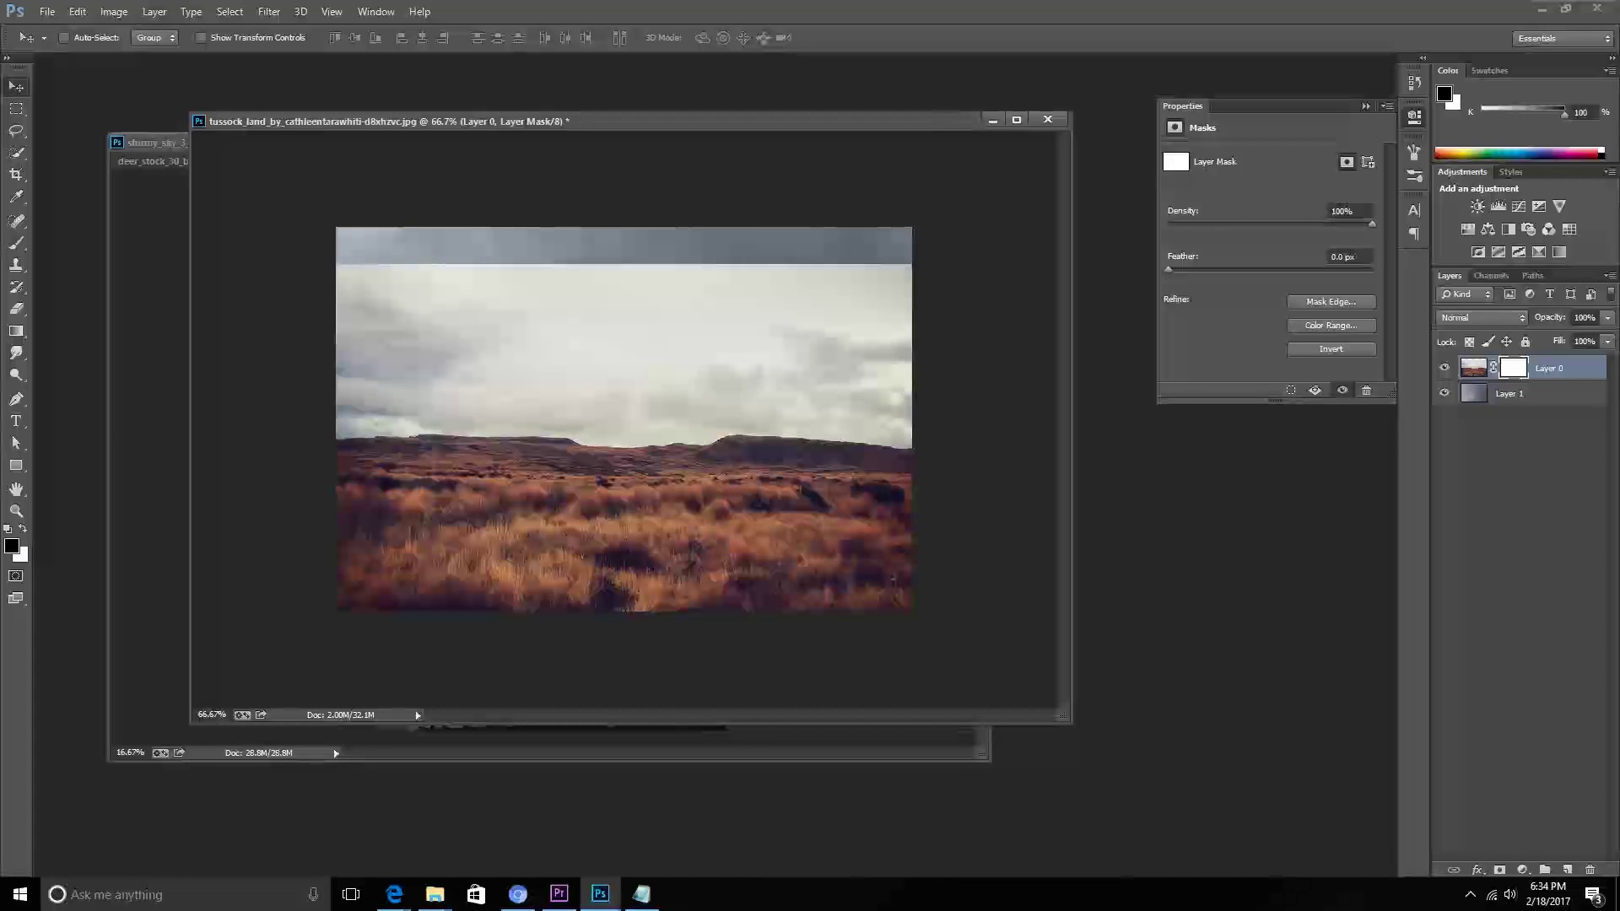
key("g")
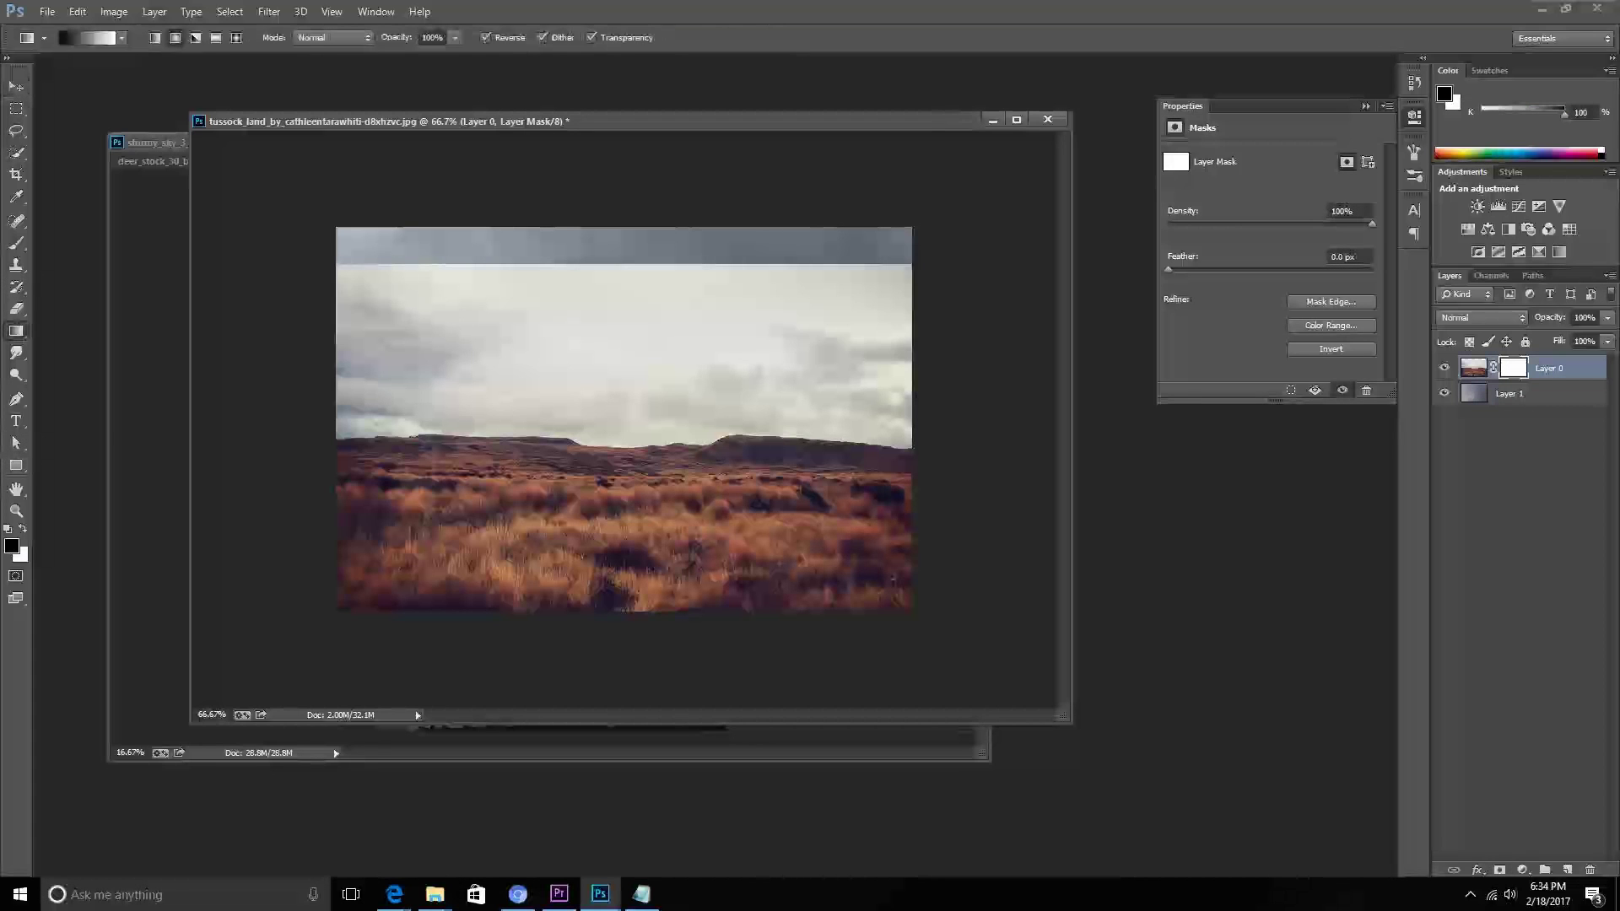
left_click(18, 244)
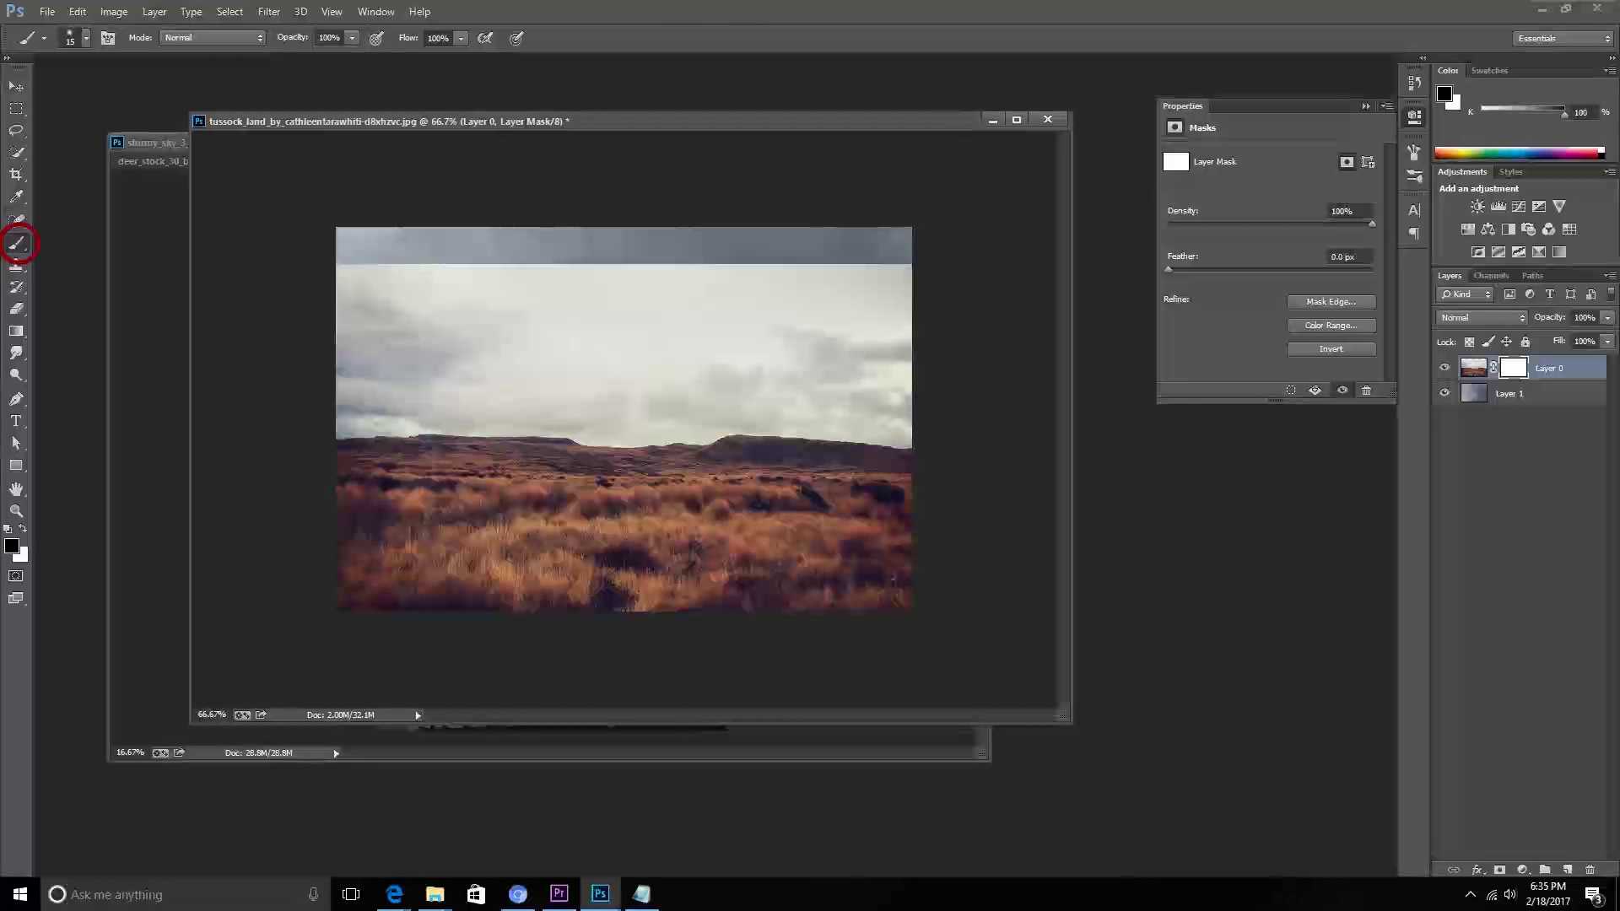
Paint black over the pale sky with a size 250 brush to reveal the storm clouds.
key("bracketleft")
mouse_move(405, 278)
left_mouse_down()
mouse_move(498, 286)
mouse_move(405, 321)
mouse_move(835, 295)
mouse_move(515, 338)
mouse_move(840, 371)
left_mouse_up()
mouse_move(734, 278)
left_mouse_down()
mouse_move(903, 380)
mouse_move(784, 405)
mouse_move(877, 392)
mouse_move(591, 388)
left_mouse_up()
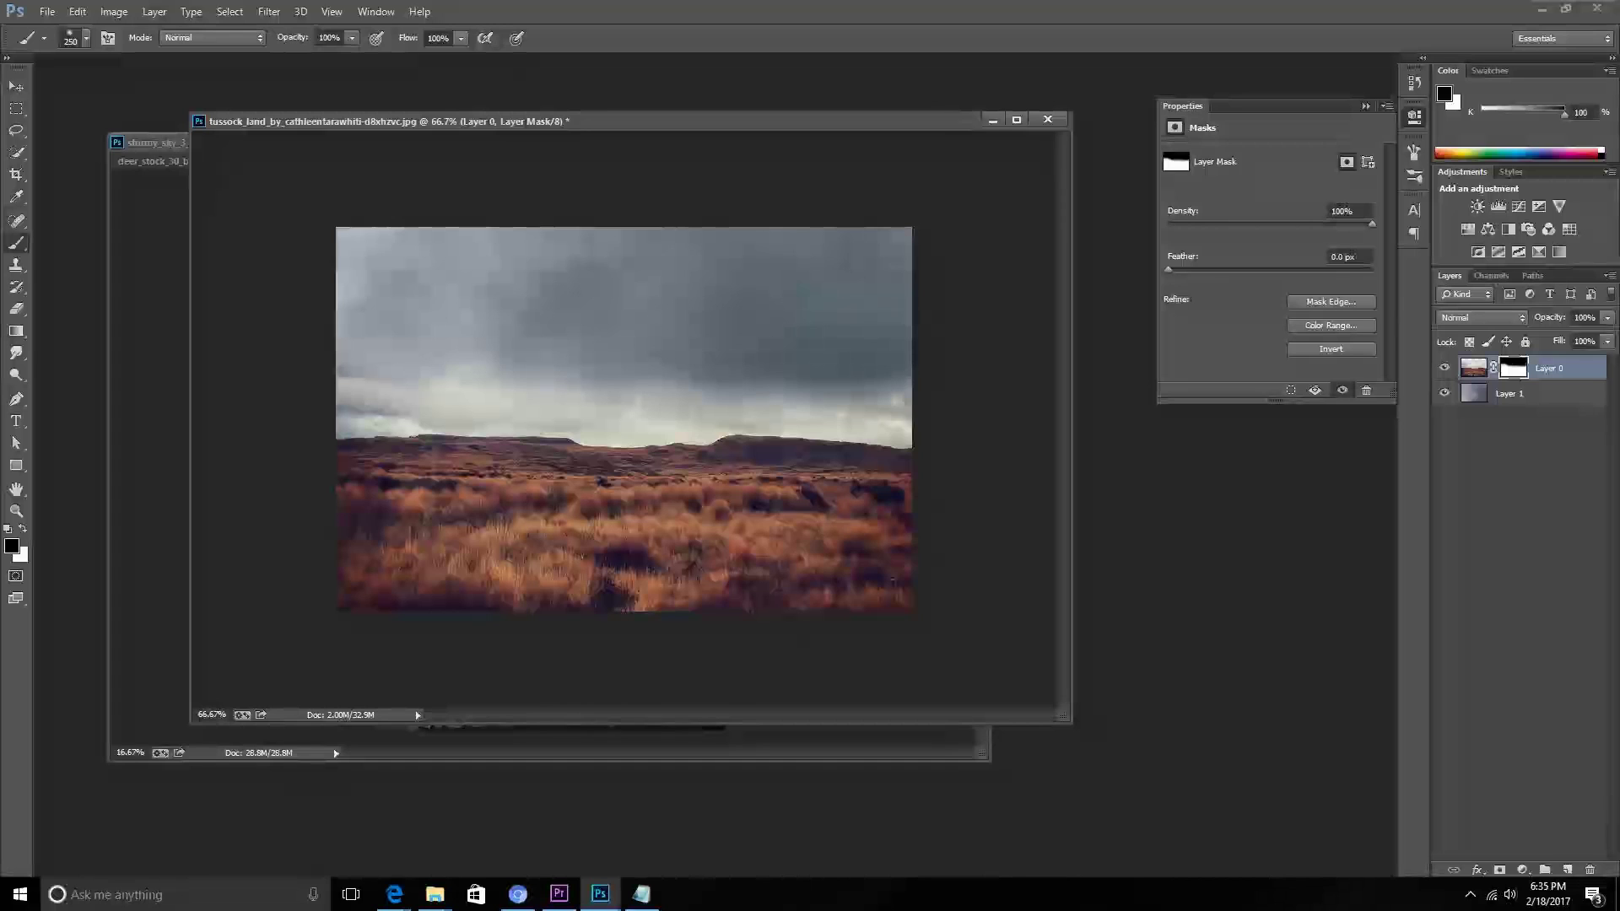
mouse_move(447, 389)
left_mouse_down()
mouse_move(801, 438)
mouse_move(667, 422)
mouse_move(895, 413)
left_mouse_up()
mouse_move(515, 397)
left_mouse_down()
mouse_move(397, 396)
mouse_move(345, 447)
mouse_move(481, 469)
left_mouse_up()
left_click(17, 85)
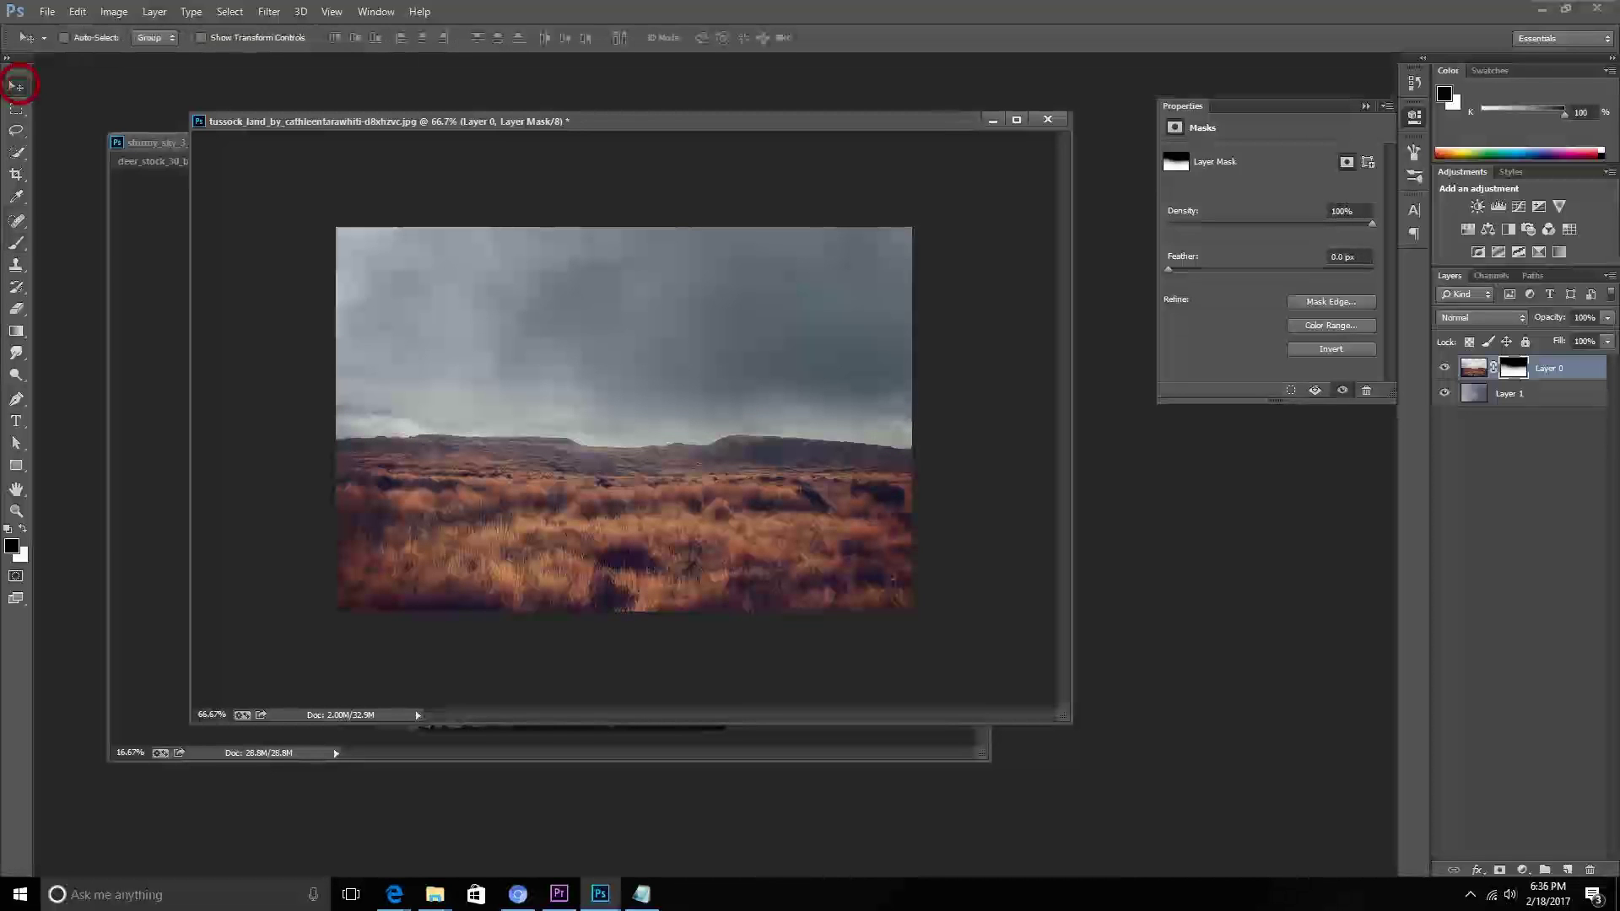
Select the stormy sky layer, drag it upward, and put it into Free Transform.
key("alt+bracketleft")
left_click_drag(624, 354, 629, 230)
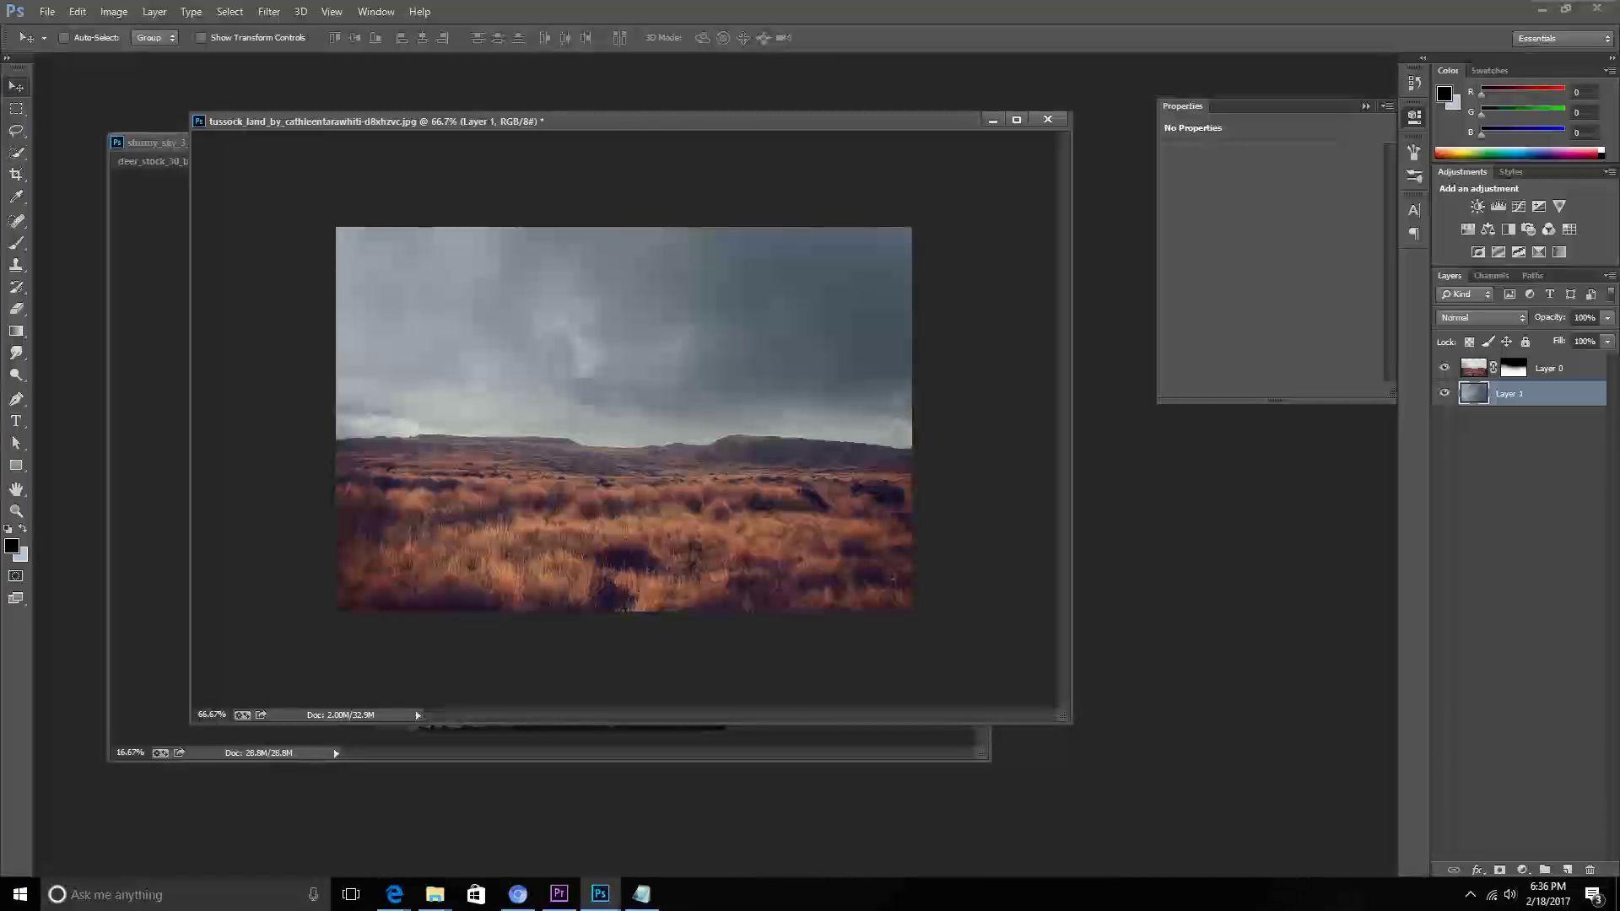
left_click(78, 11)
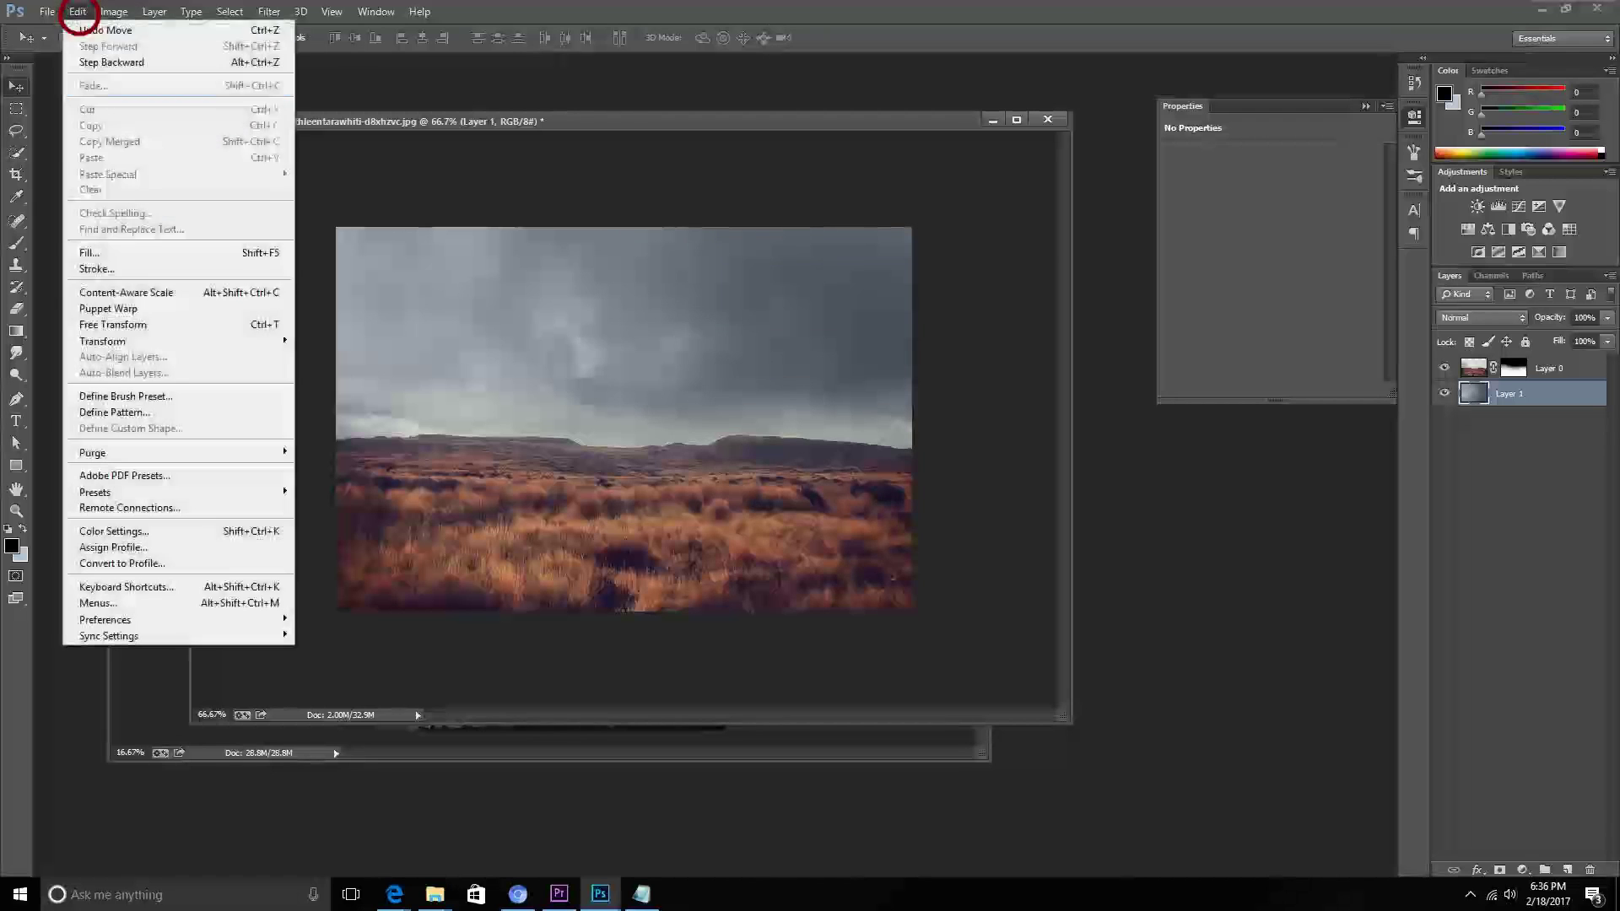
left_click(112, 324)
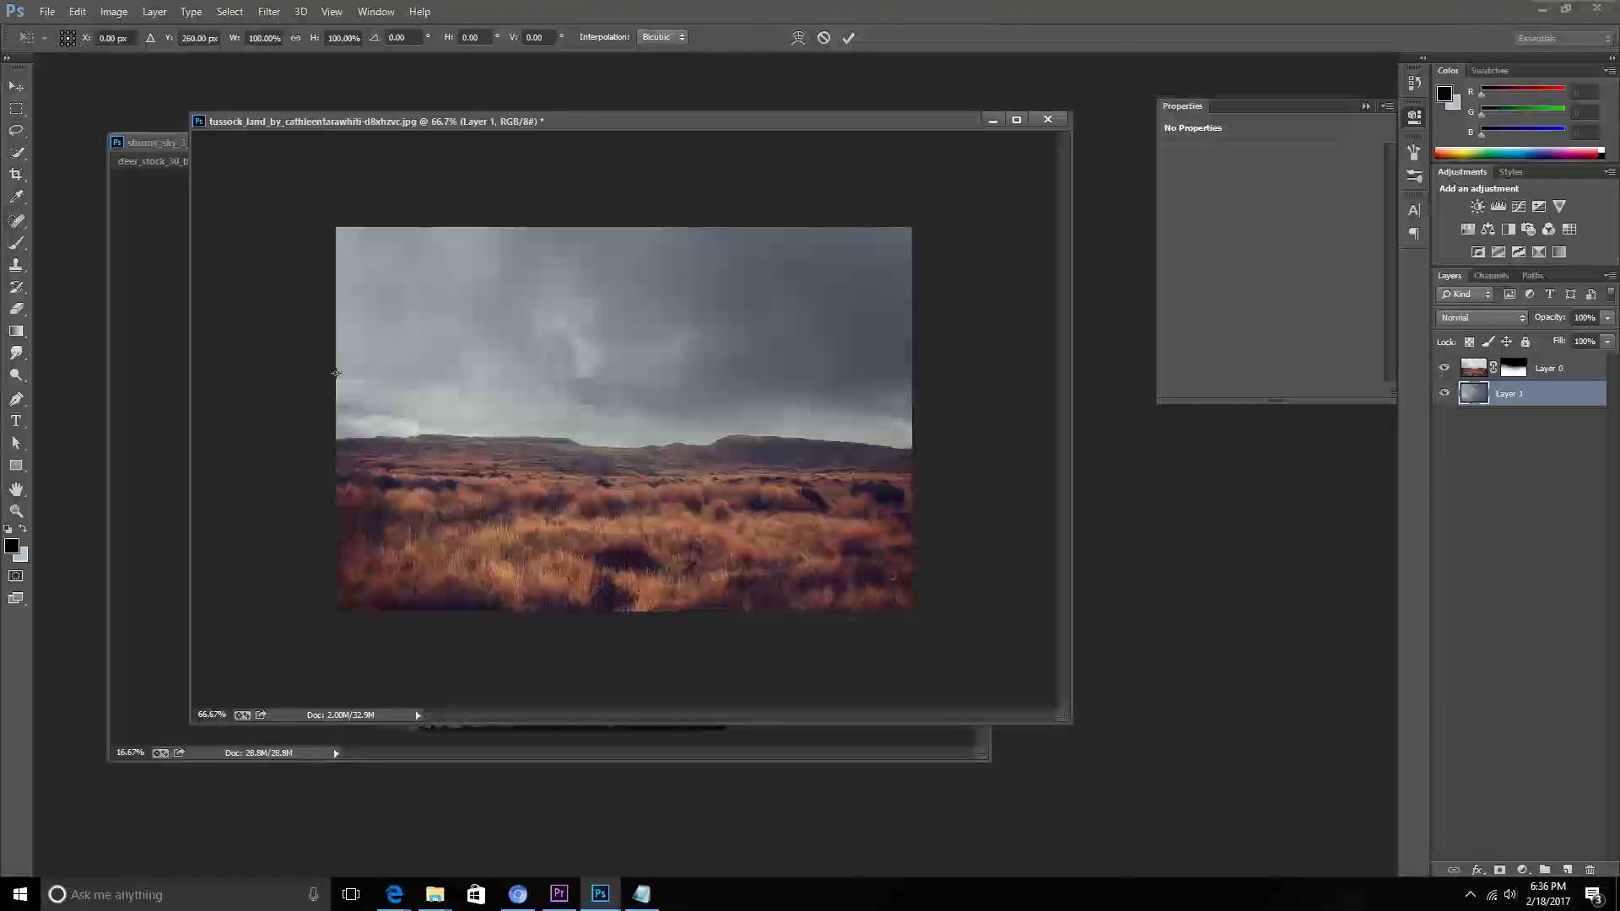
key("ctrl+minus")
key("ctrl+minus")
key("ctrl+minus")
key("ctrl+minus")
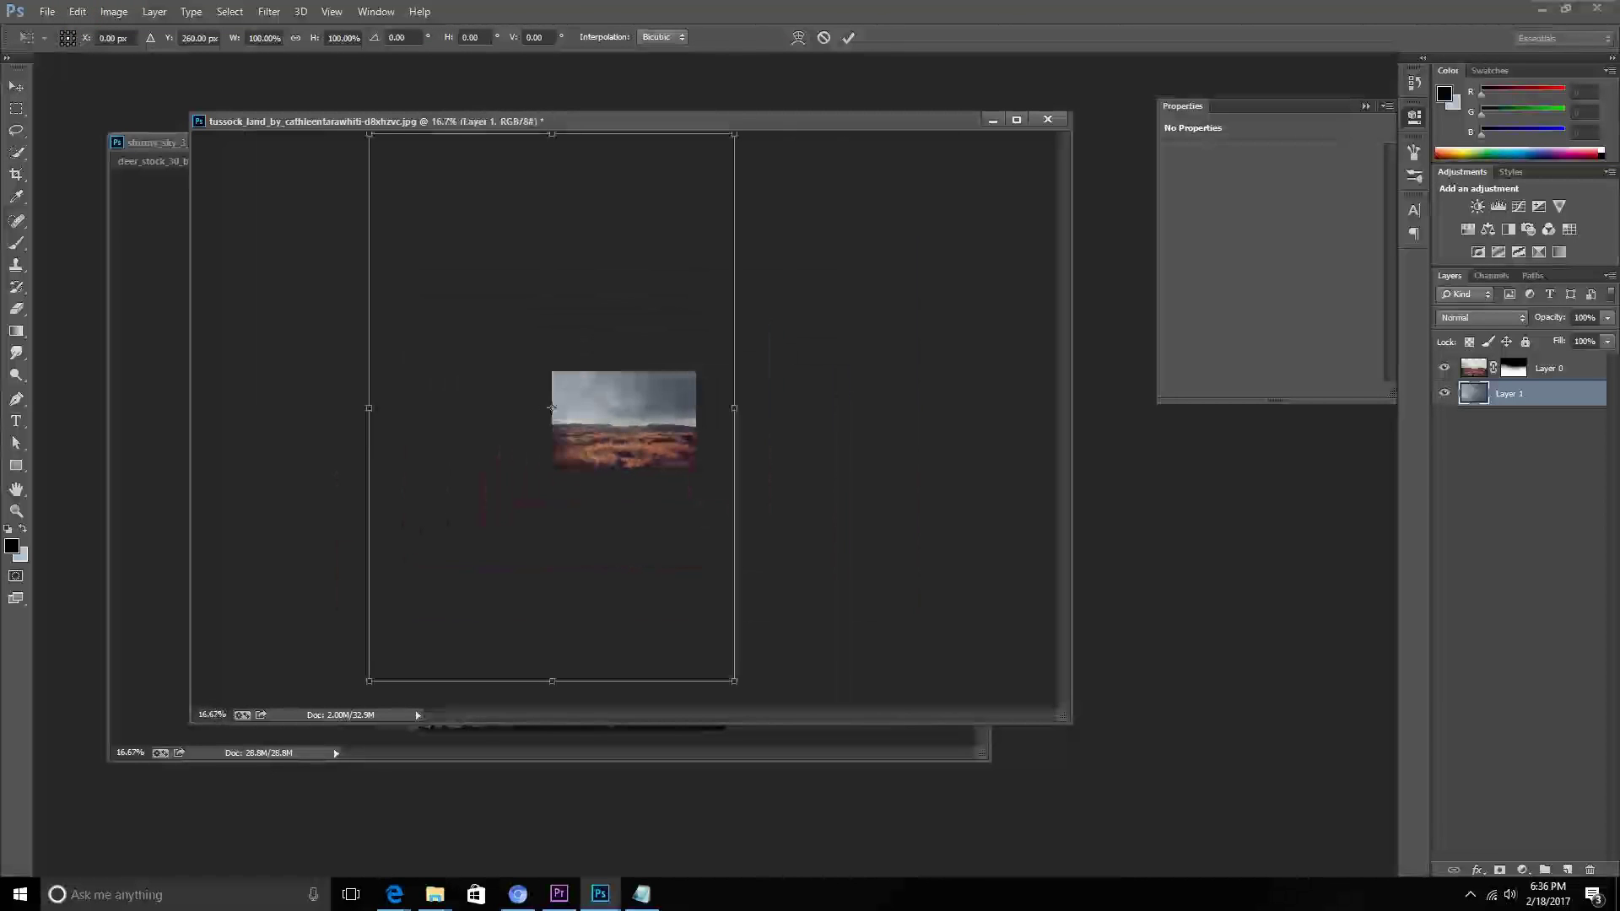
Scale the sky down to about 65% and shift it up and right before committing.
left_click_drag(734, 135, 691, 225)
left_click_drag(610, 360, 671, 319)
key("ctrl+plus")
key("ctrl+plus")
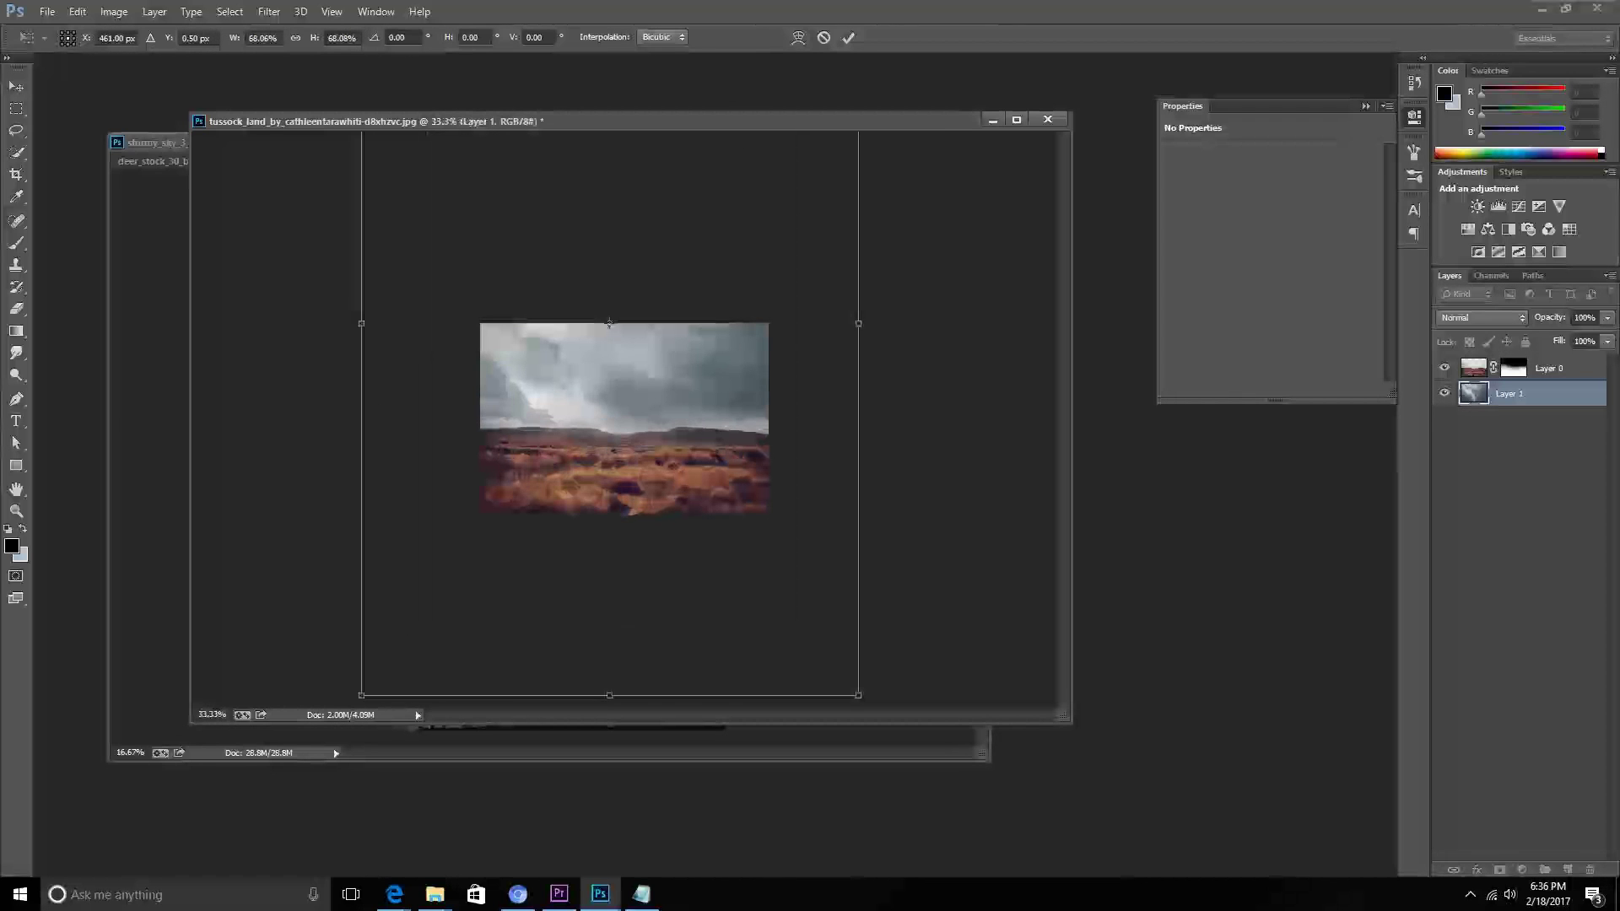
left_click_drag(858, 696, 846, 678)
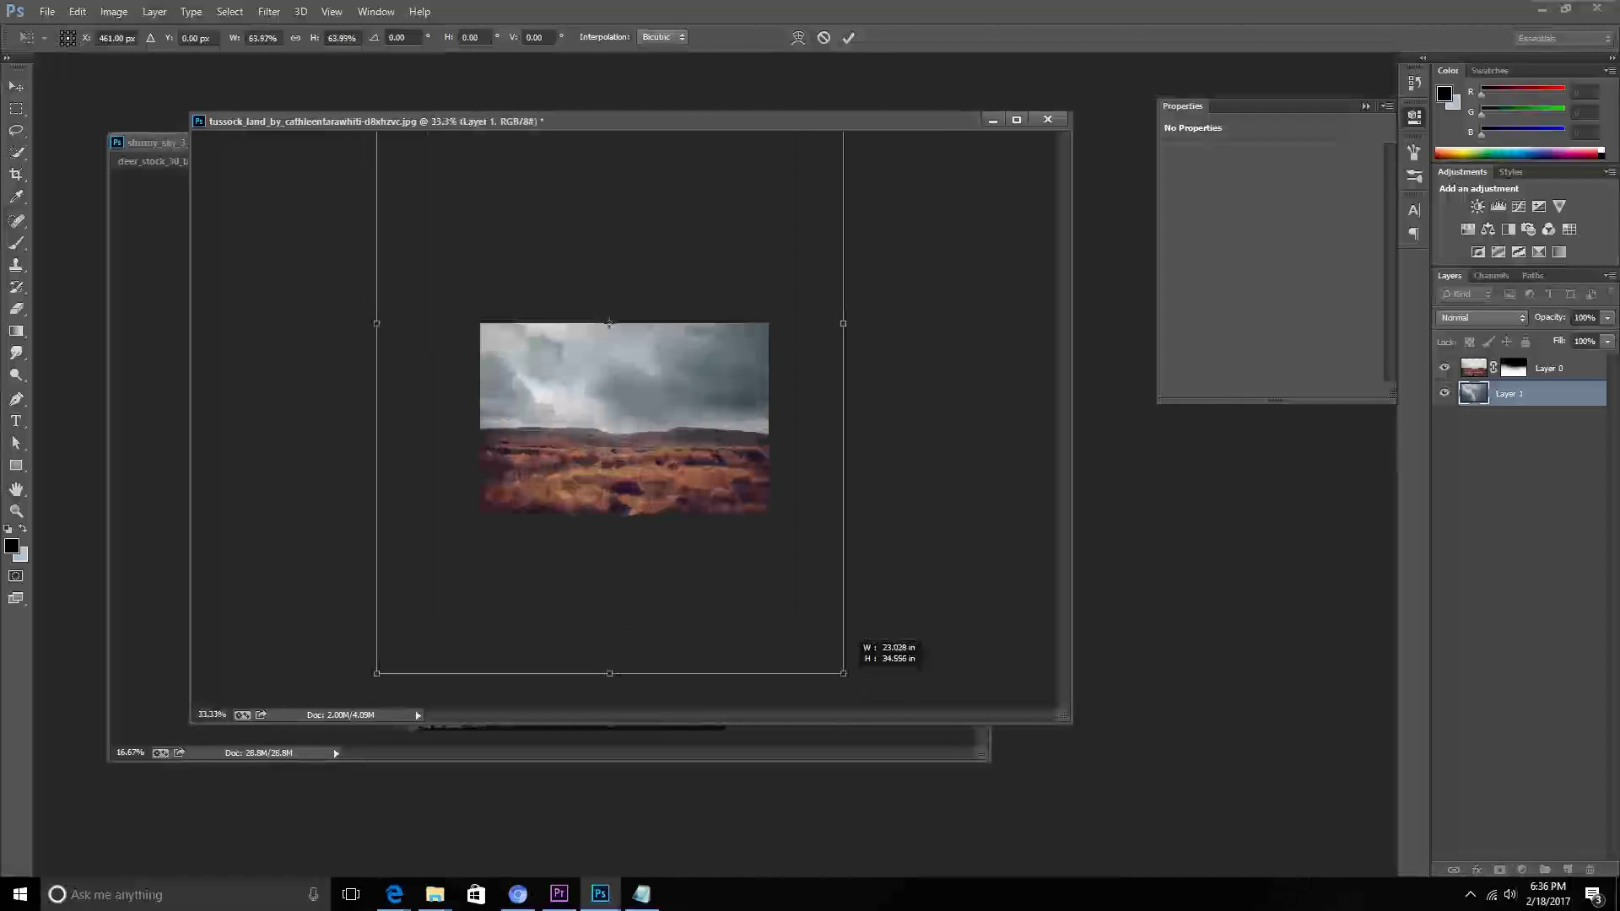
left_click_drag(721, 464, 736, 464)
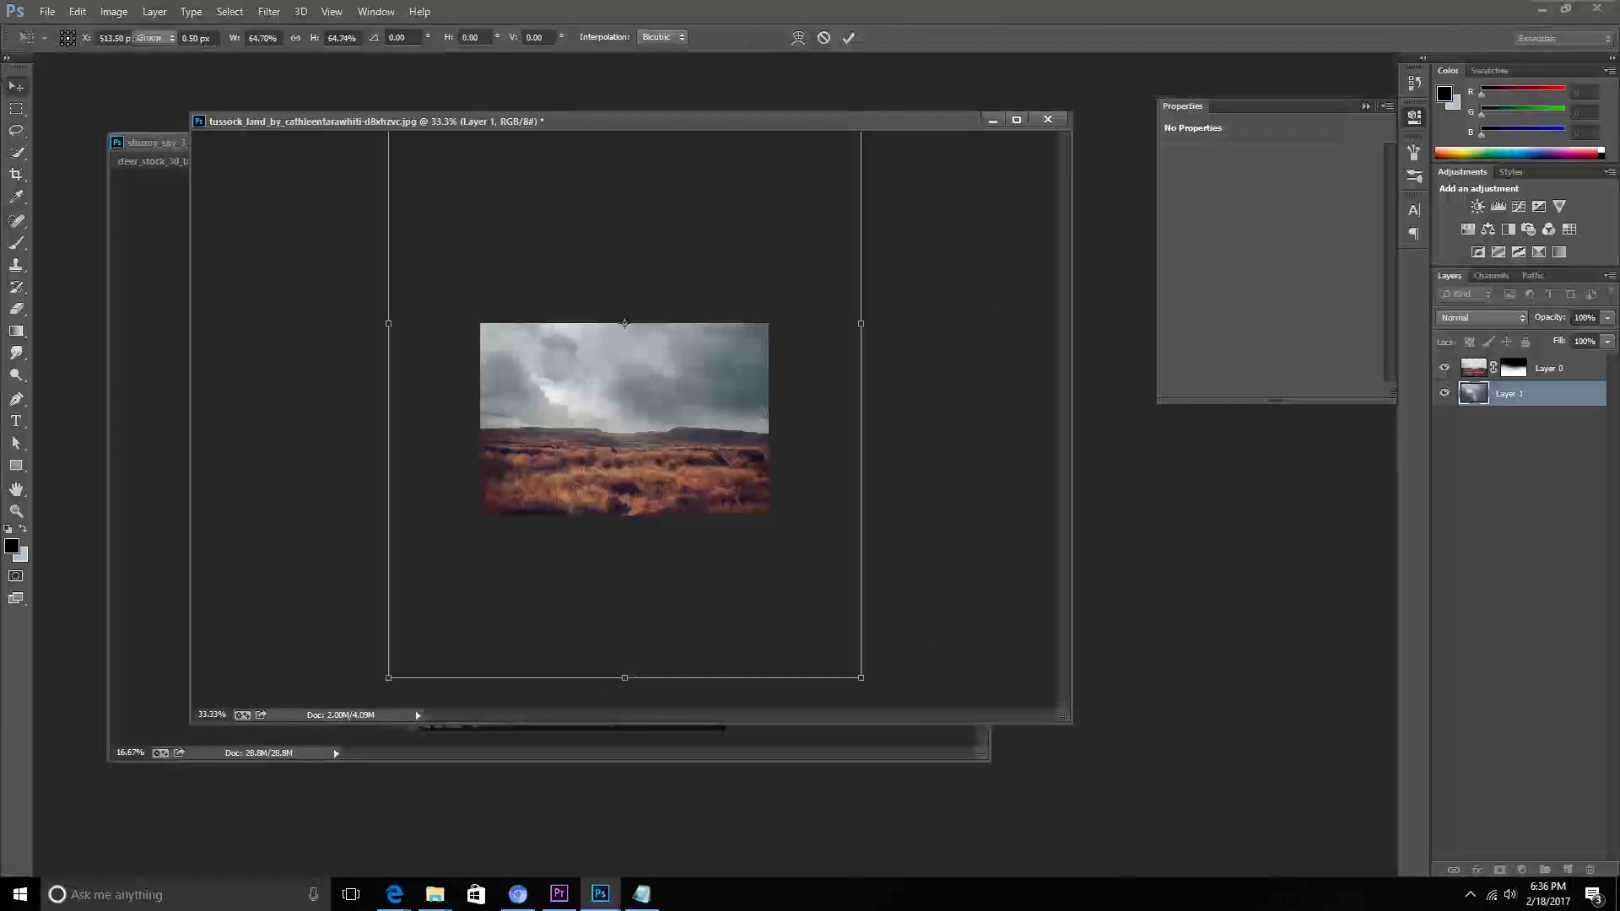
key("Return")
key("ctrl+plus")
key("ctrl+plus")
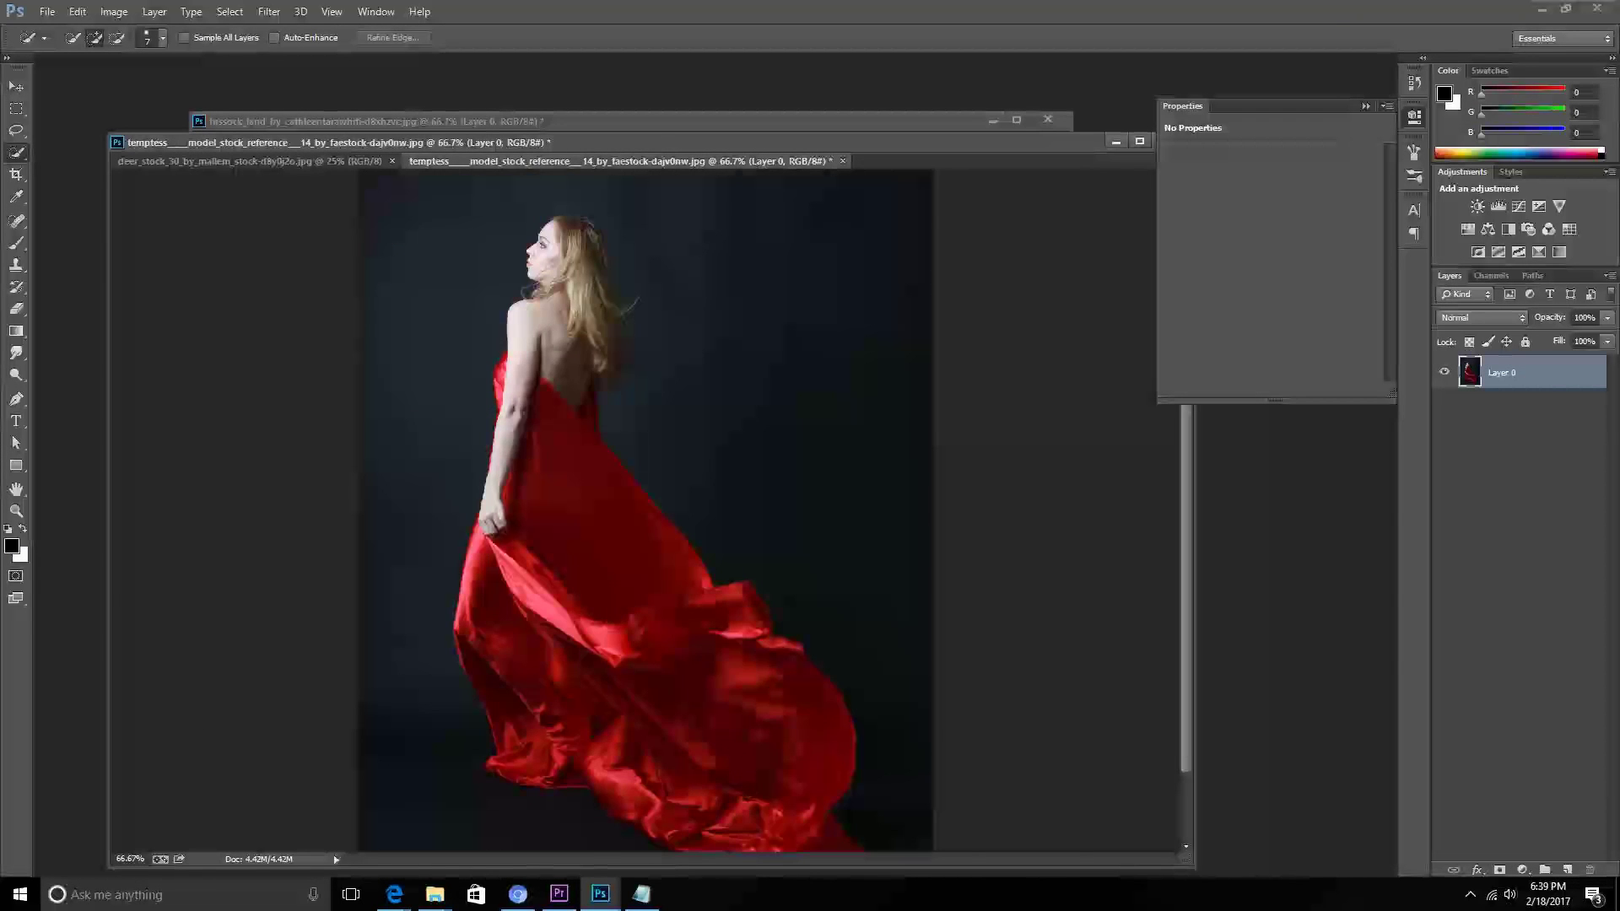
Start a Pen path at the dress's lower-left hem and curve it up the fabric's left edge.
scroll(453, 535, "up", 1)
scroll(453, 535, "up", 1)
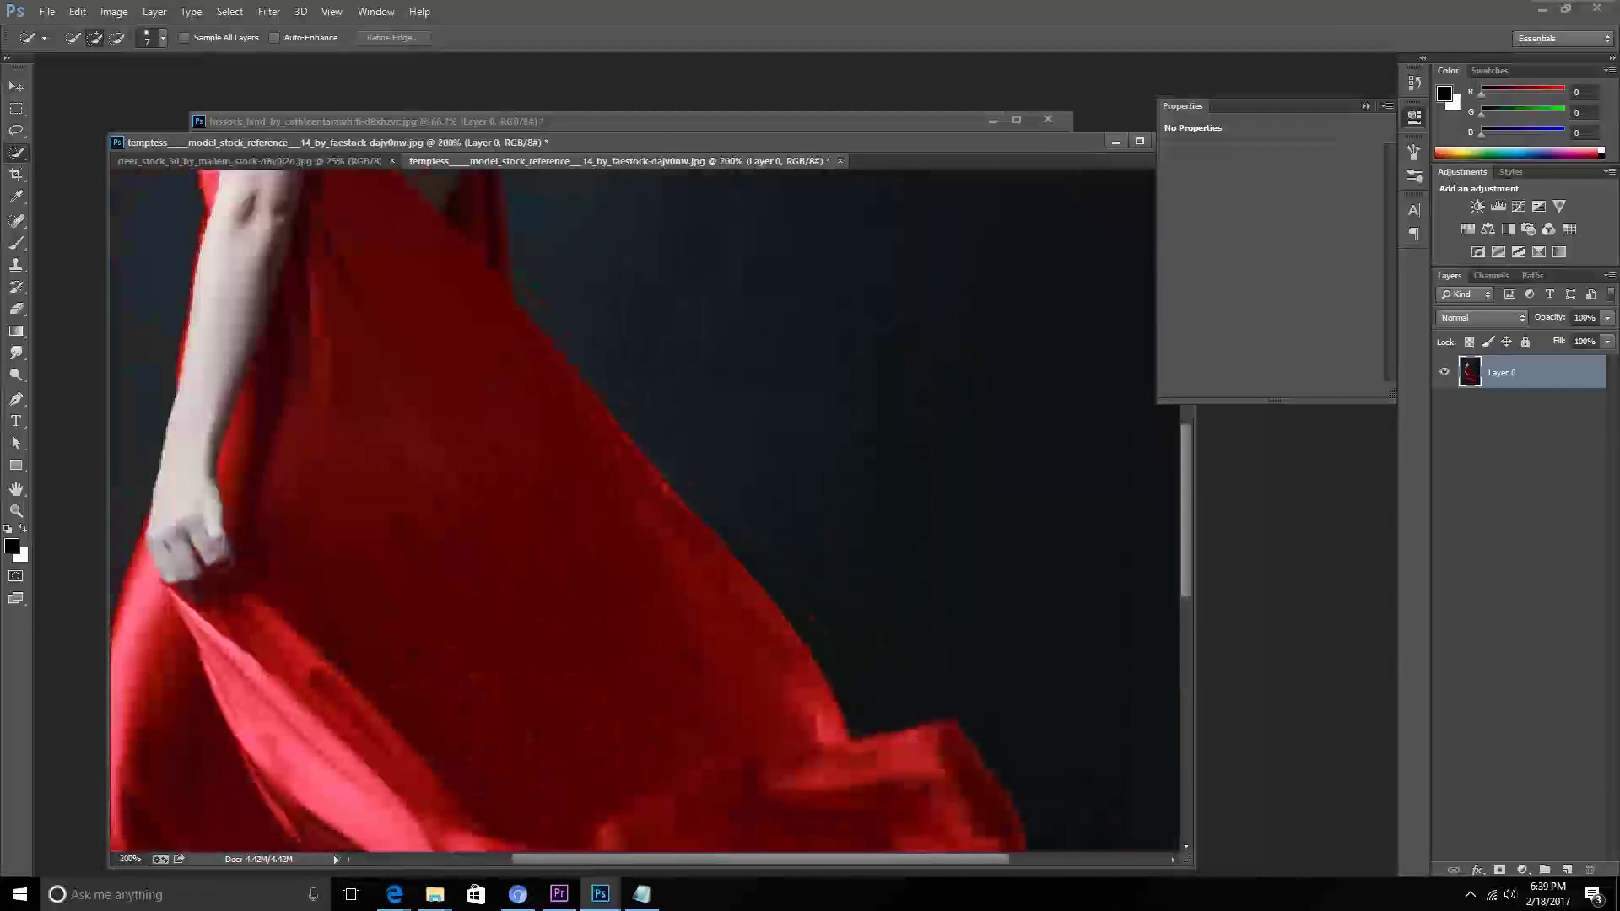
scroll(453, 535, "up", 1)
scroll(645, 507, "down", 1)
scroll(645, 507, "down", 3)
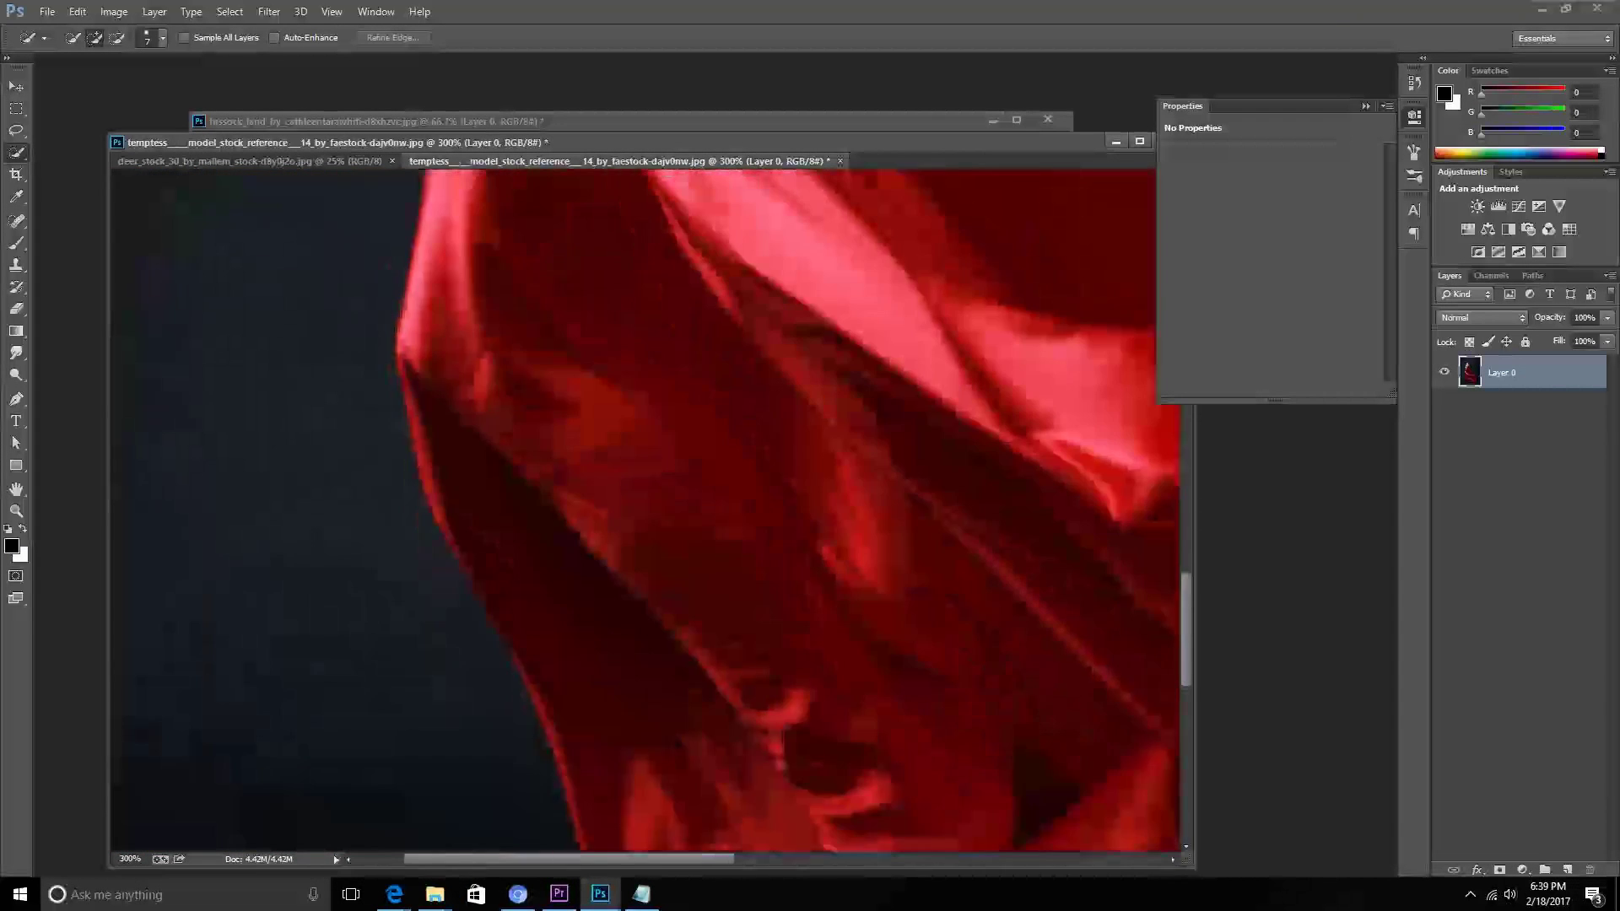
scroll(646, 506, "down", 2)
scroll(645, 506, "down", 2)
scroll(646, 506, "down", 1)
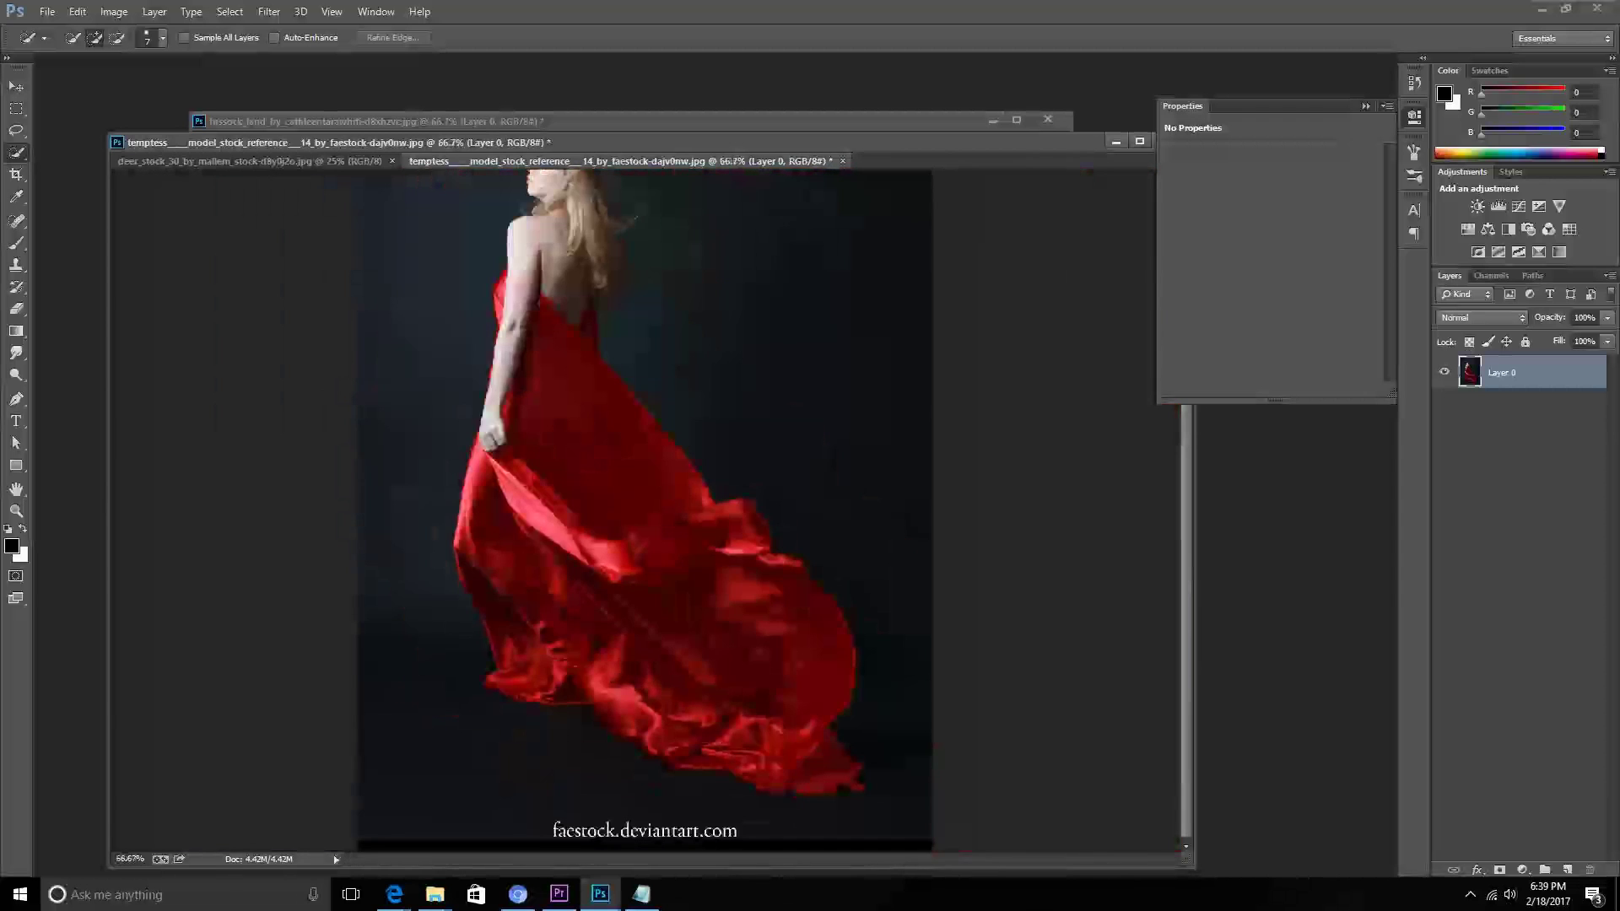
scroll(646, 506, "up", 2)
scroll(646, 506, "up", 2)
scroll(646, 507, "down", 2)
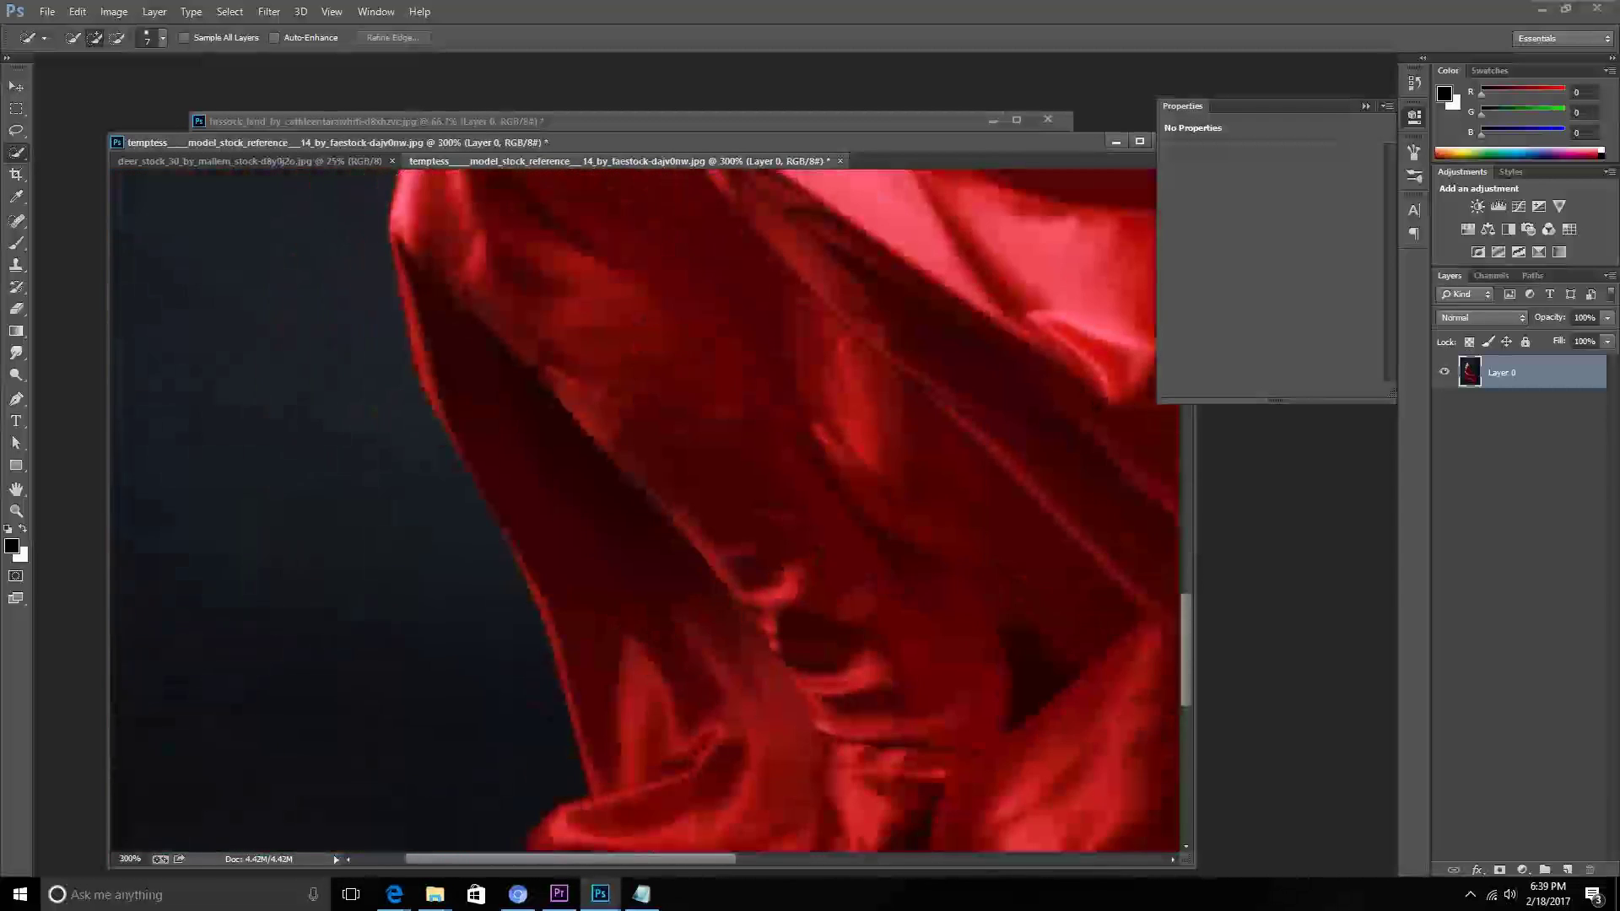
scroll(645, 506, "down", 2)
left_click(17, 399)
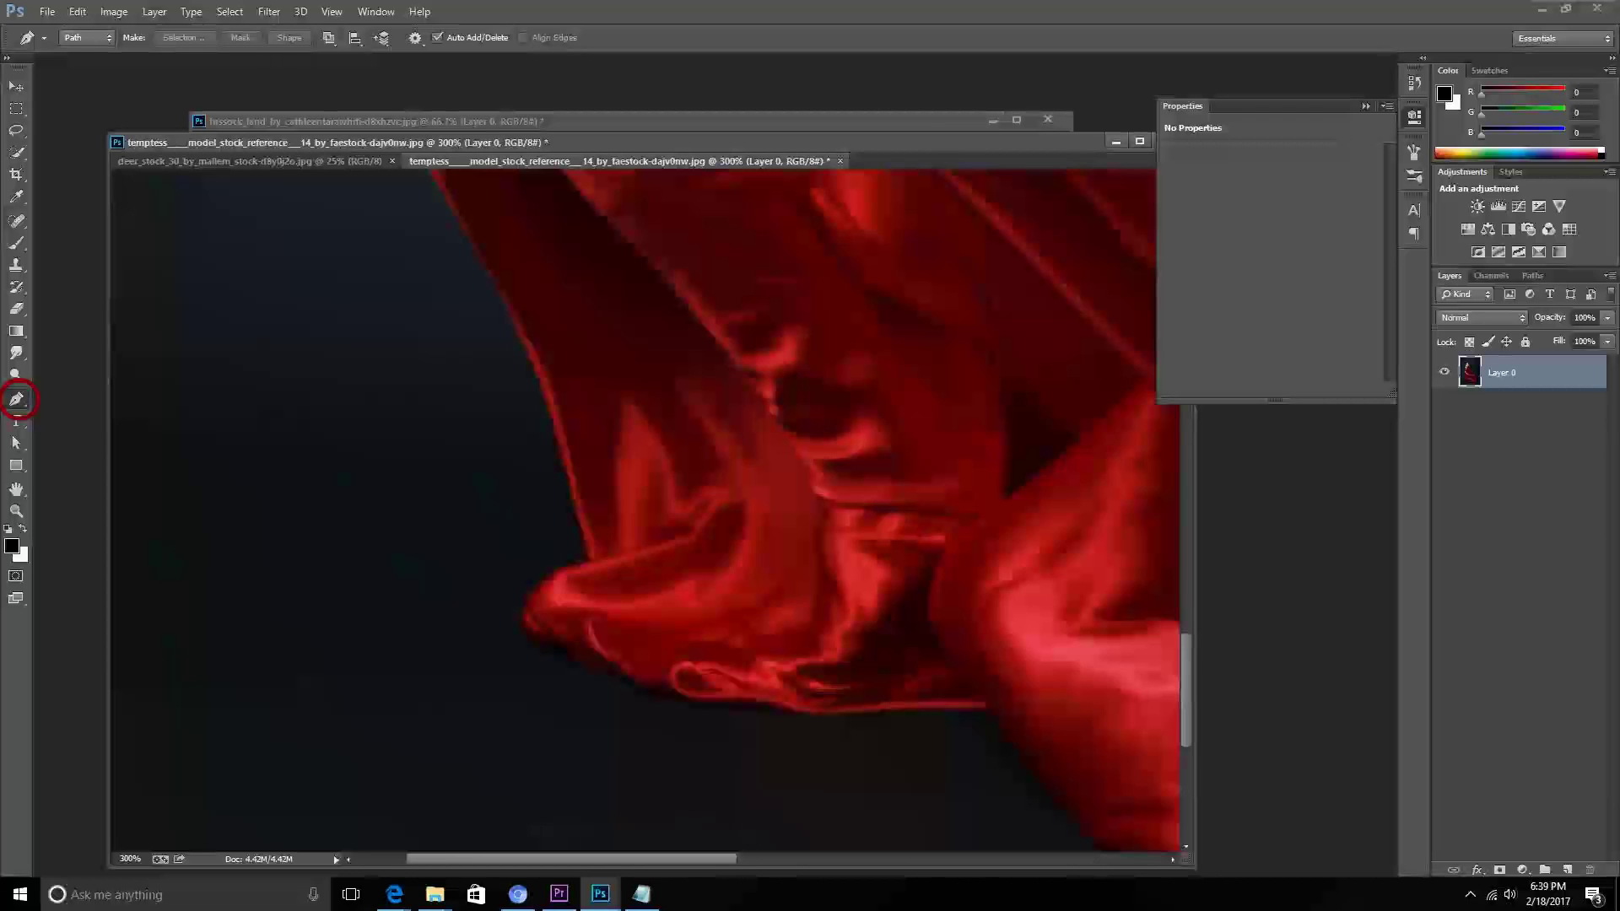
scroll(624, 599, "up", 1)
scroll(624, 599, "up", 1)
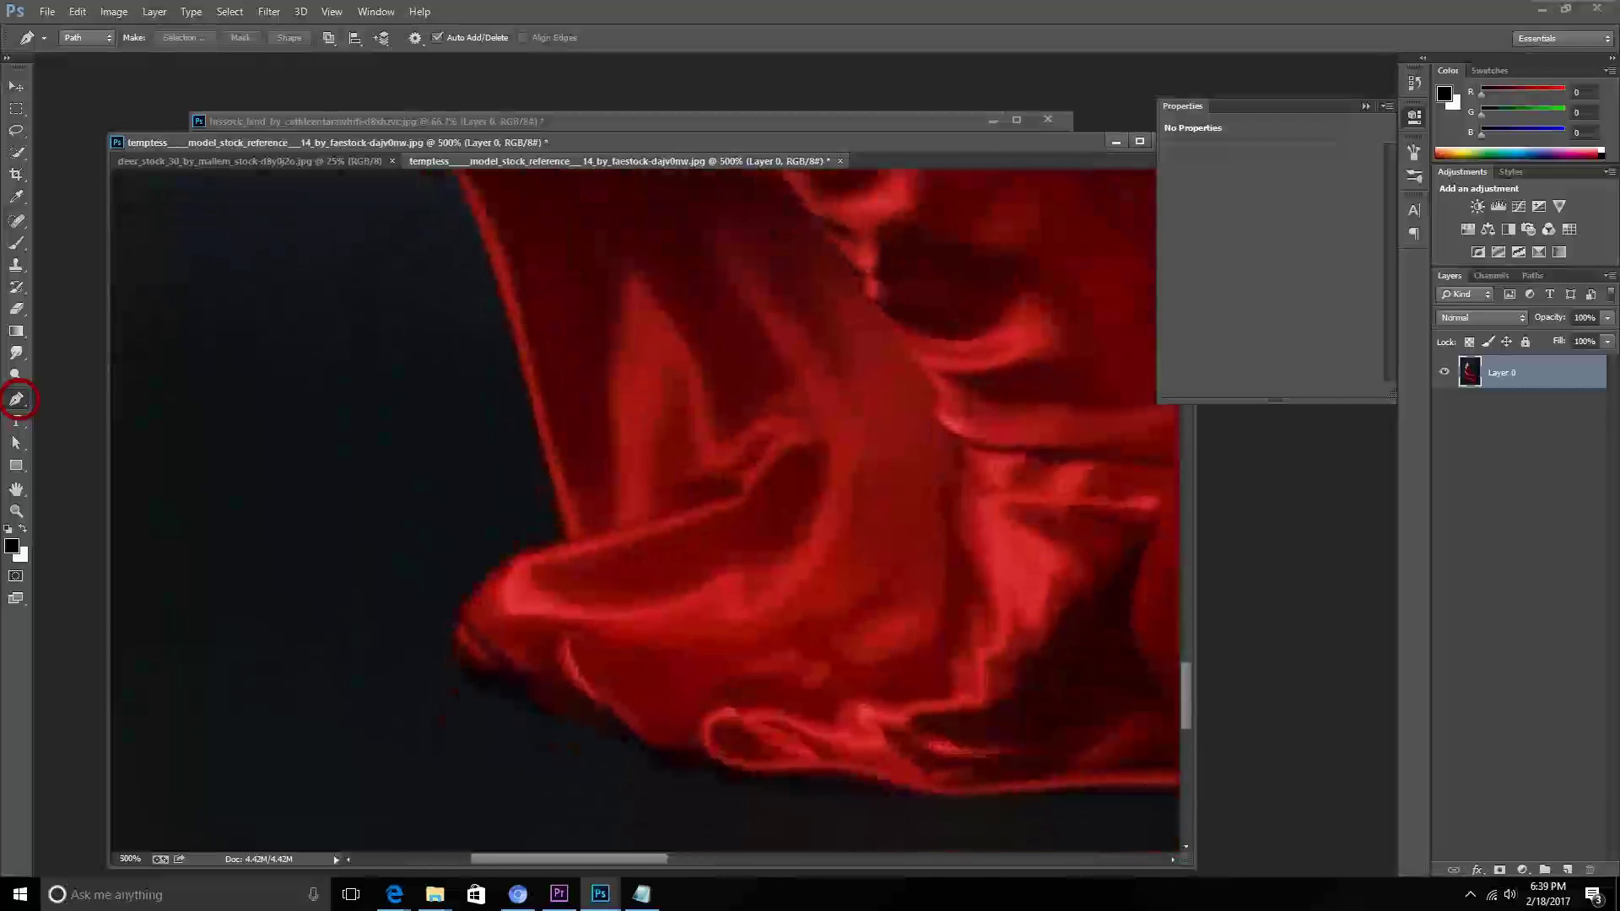
left_click(457, 651)
left_click_drag(467, 672, 520, 695)
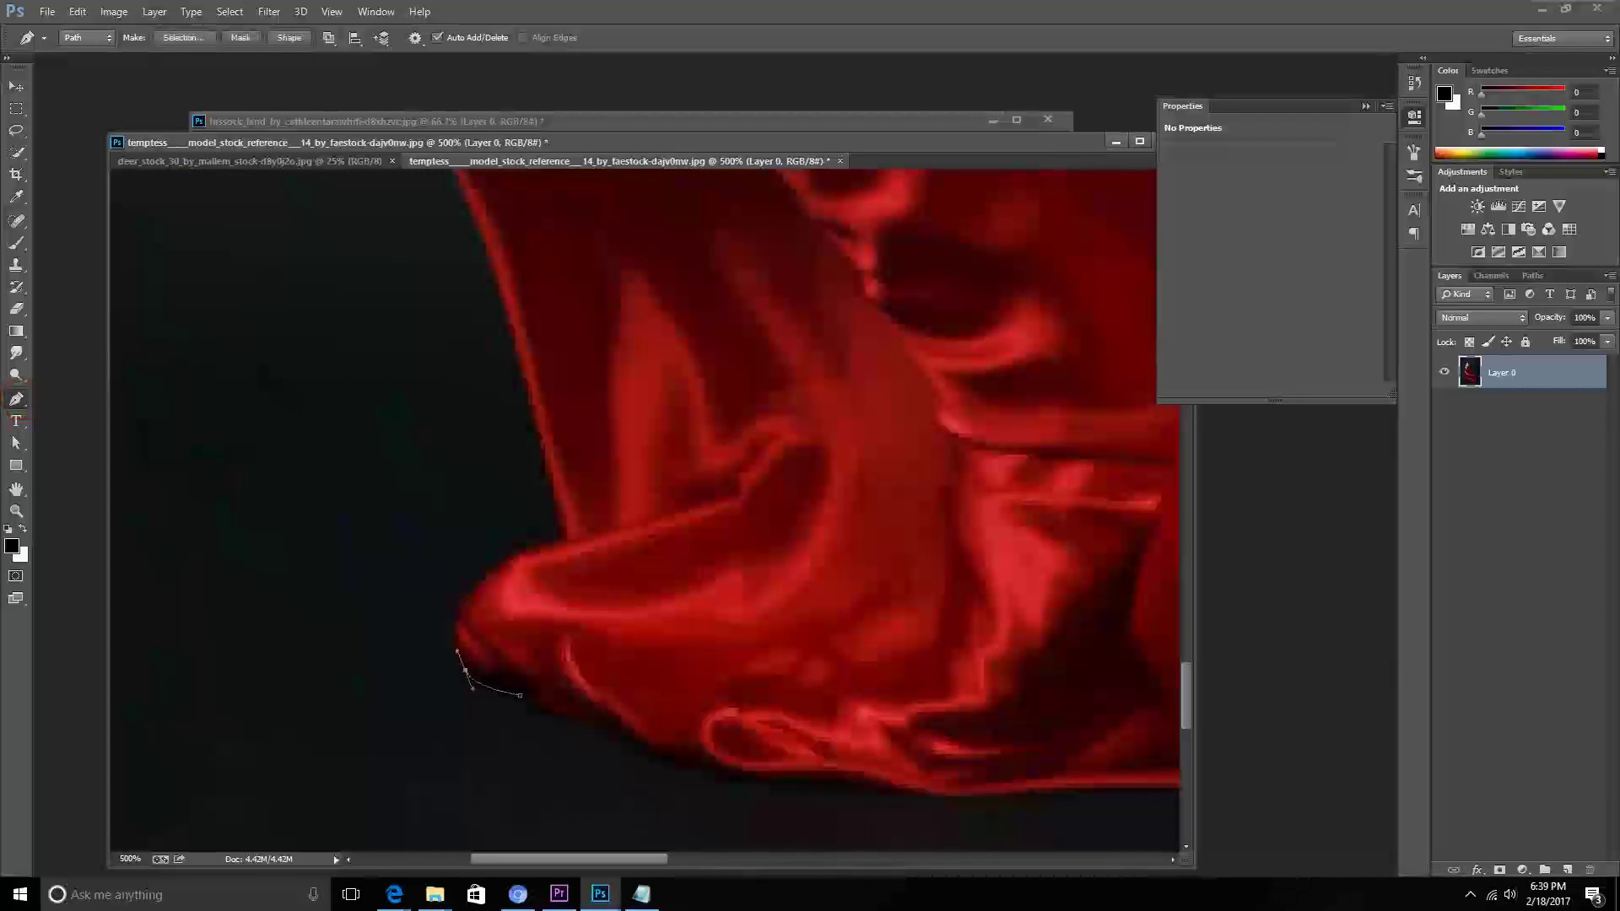
mouse_move(460, 605)
left_mouse_down()
mouse_move(561, 544)
mouse_move(600, 829)
left_mouse_up()
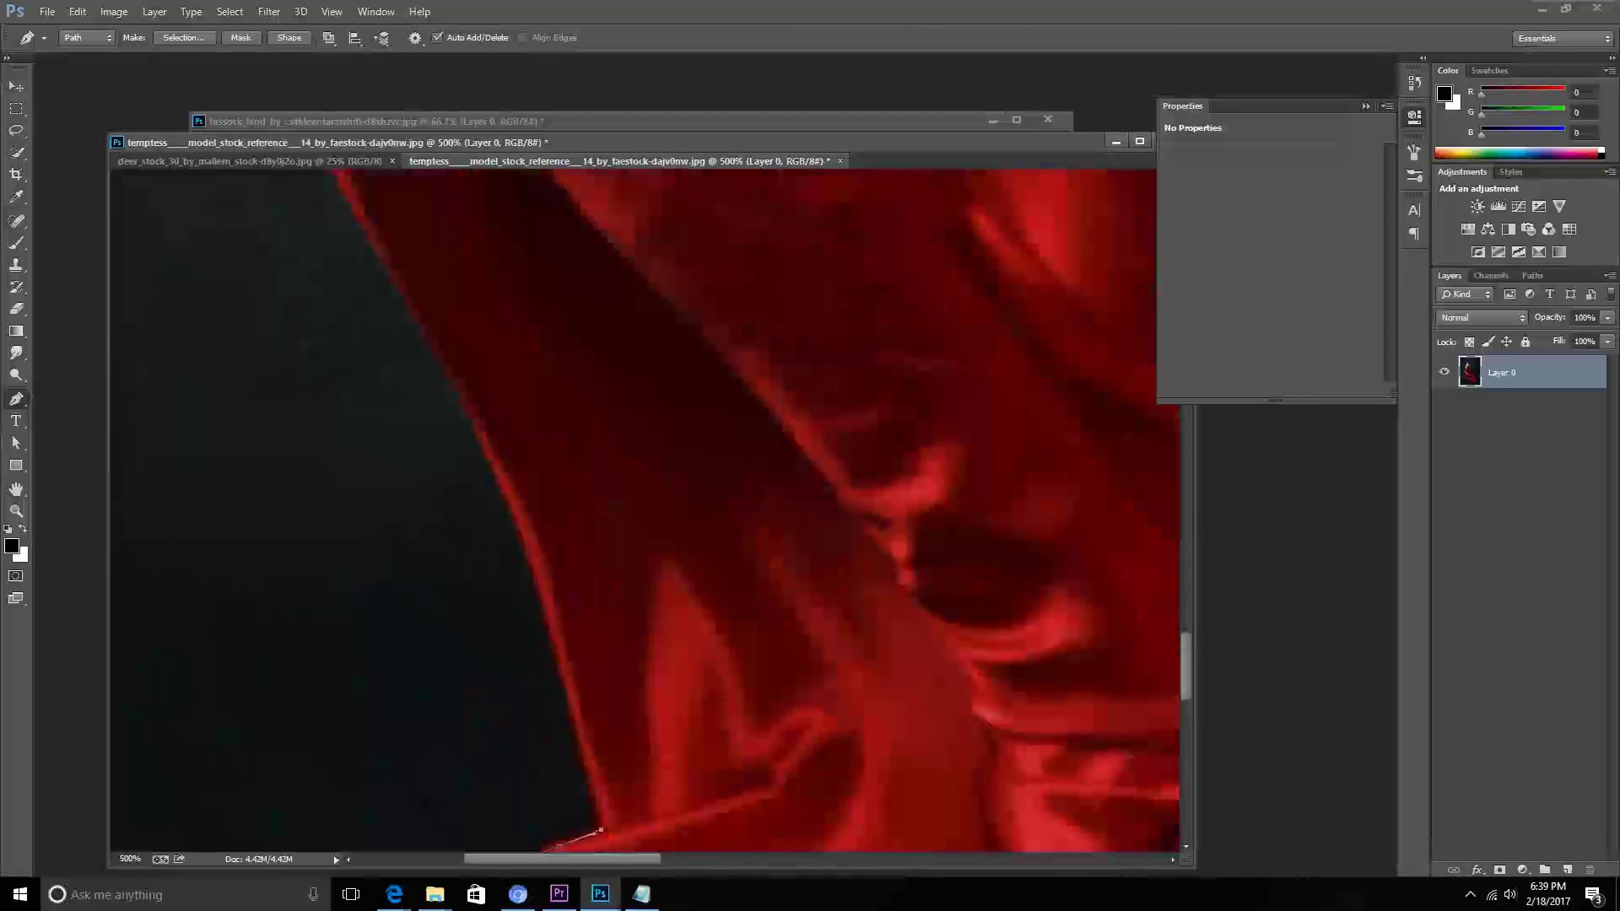
left_click_drag(501, 476, 445, 362)
Continue the path higher along the red dress's edge.
left_click_drag(338, 142, 476, 490)
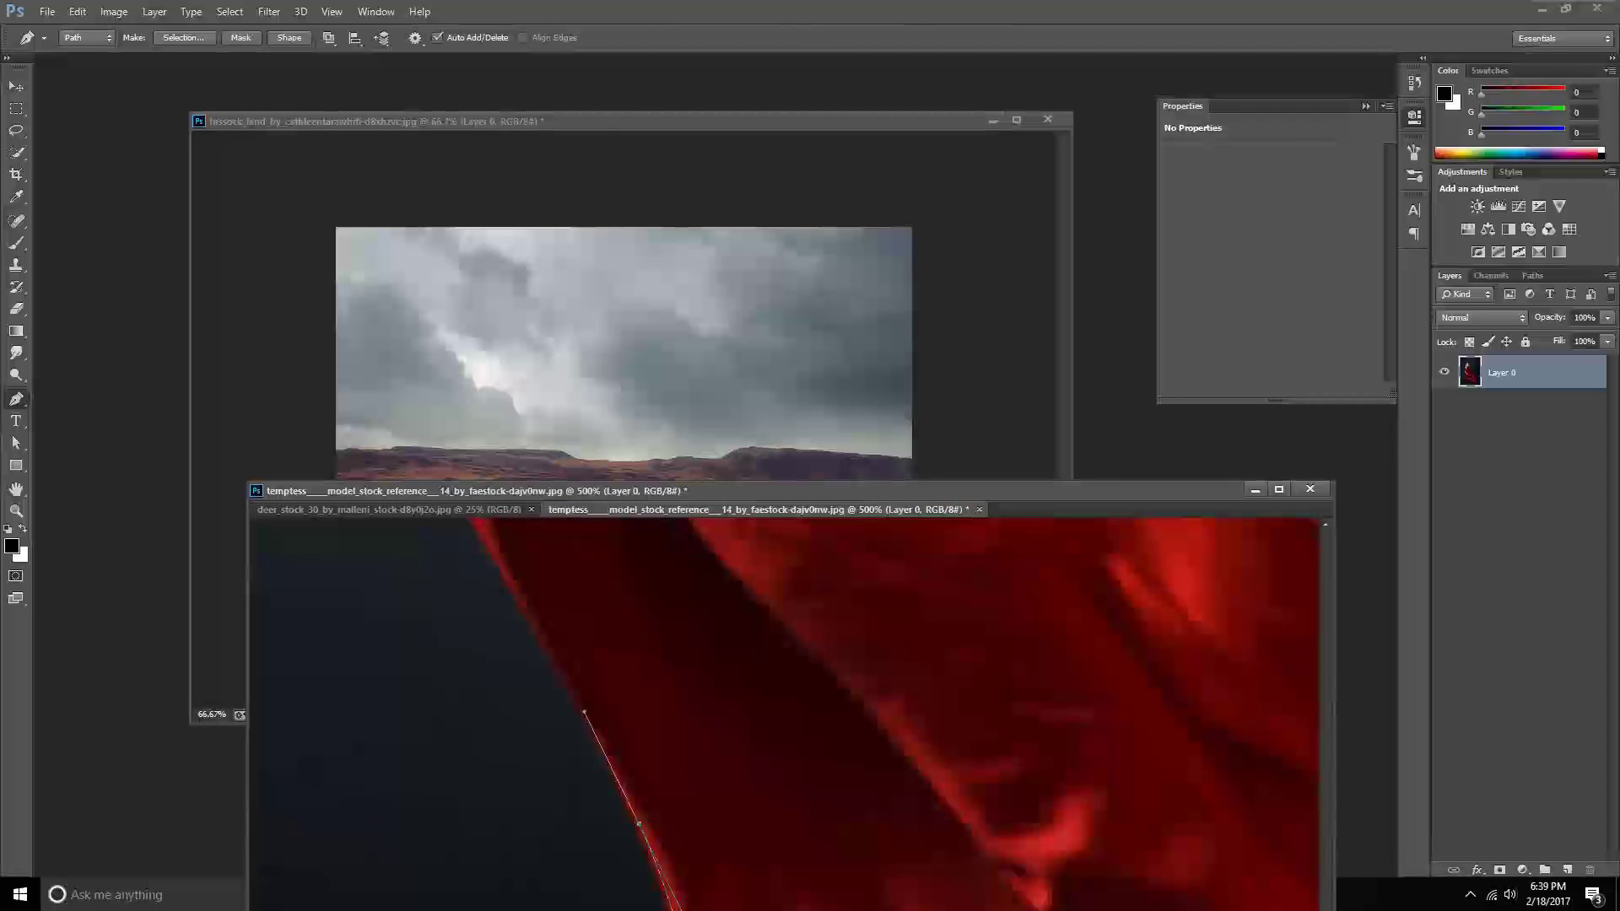
left_click_drag(844, 490, 753, 239)
left_click_drag(675, 506, 719, 729)
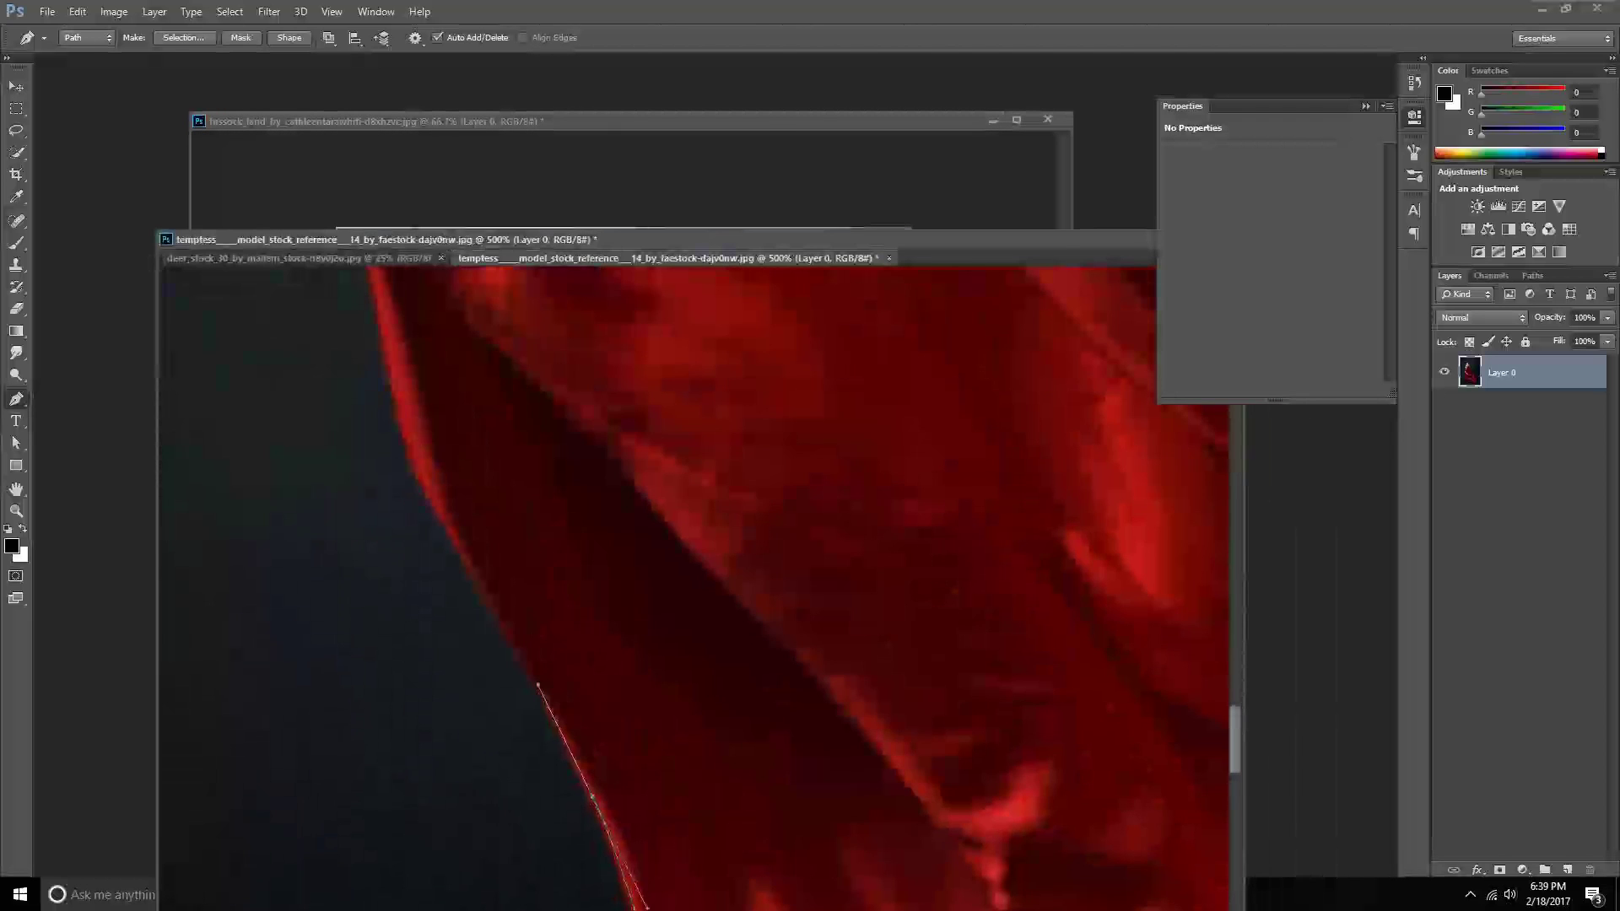
left_click_drag(420, 485, 403, 445)
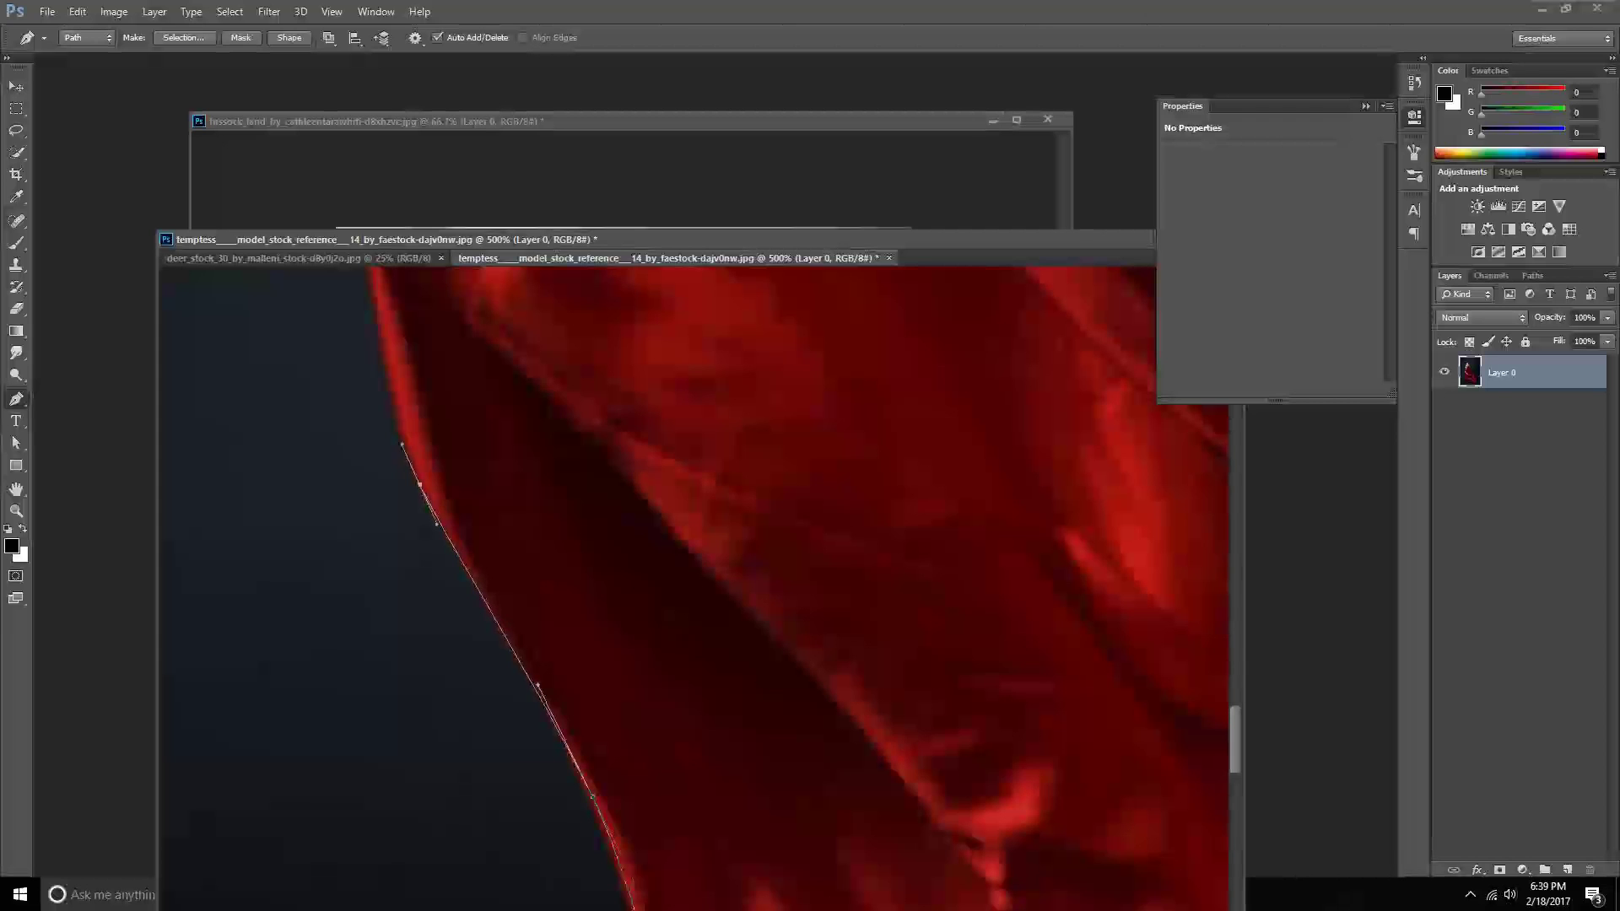
scroll(691, 583, "up", 5)
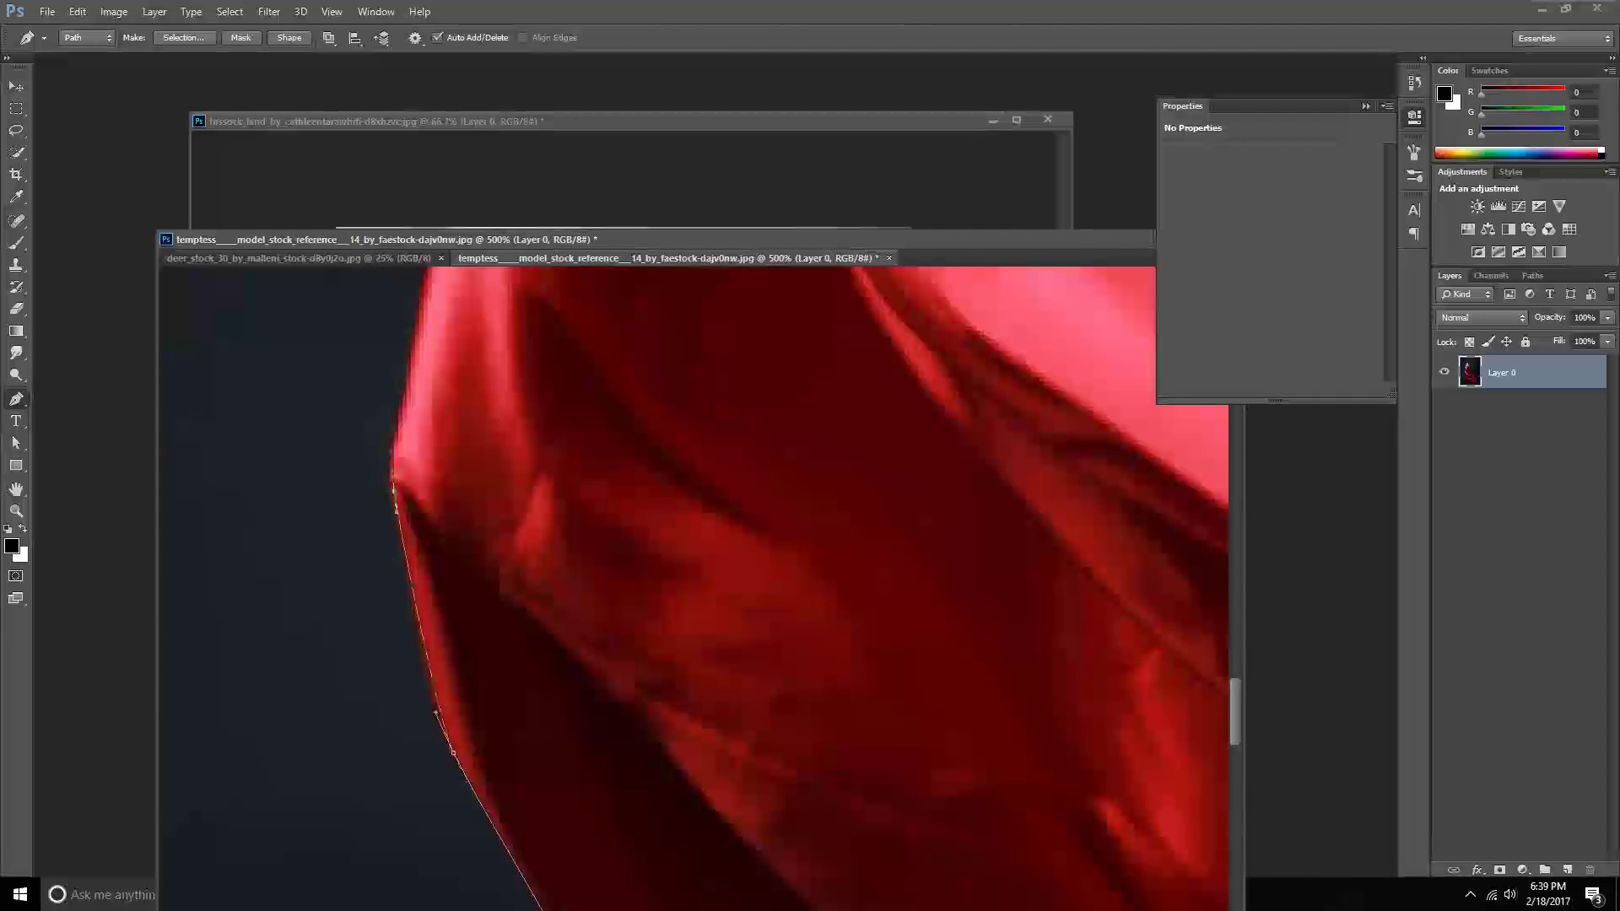
scroll(692, 582, "up", 2)
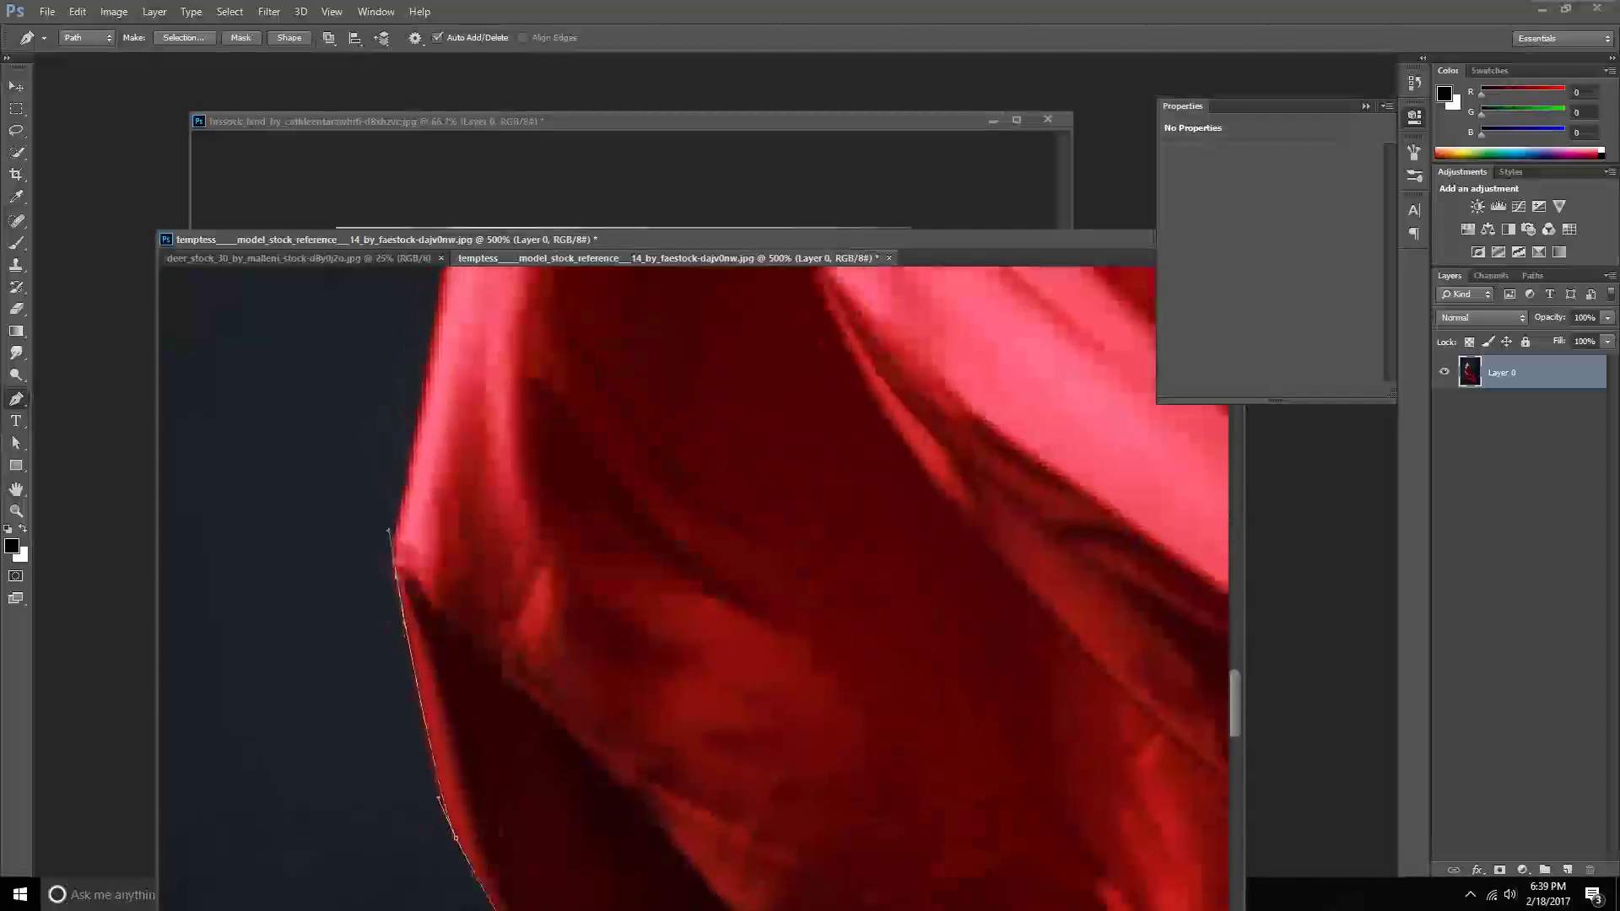
scroll(692, 582, "up", 2)
scroll(692, 582, "up", 1)
scroll(692, 583, "up", 1)
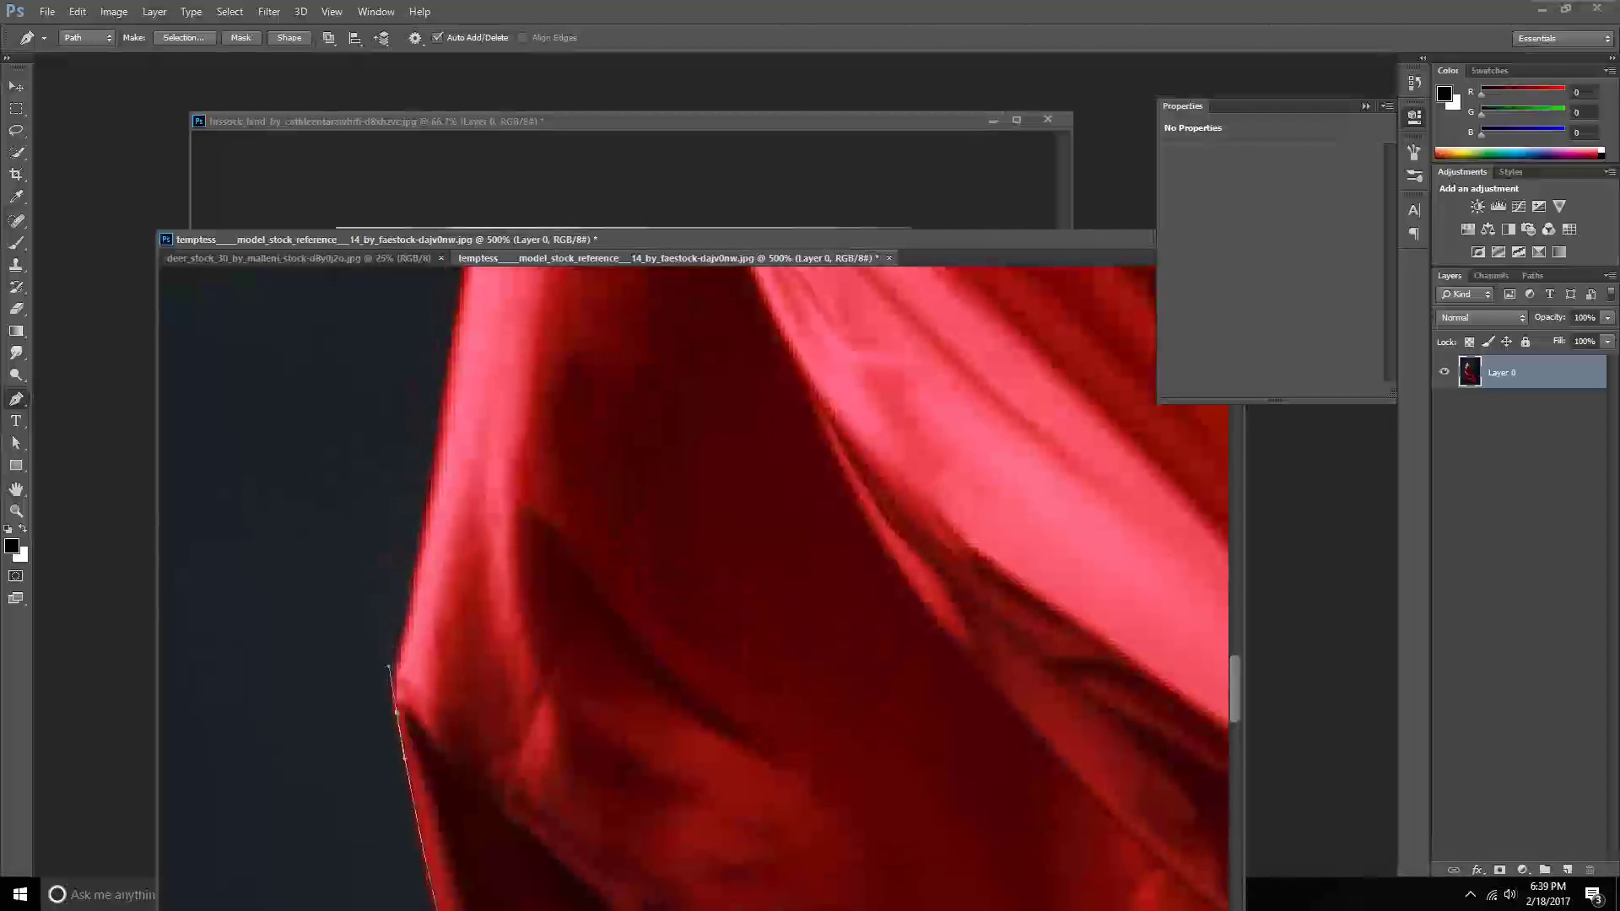
scroll(691, 582, "up", 3)
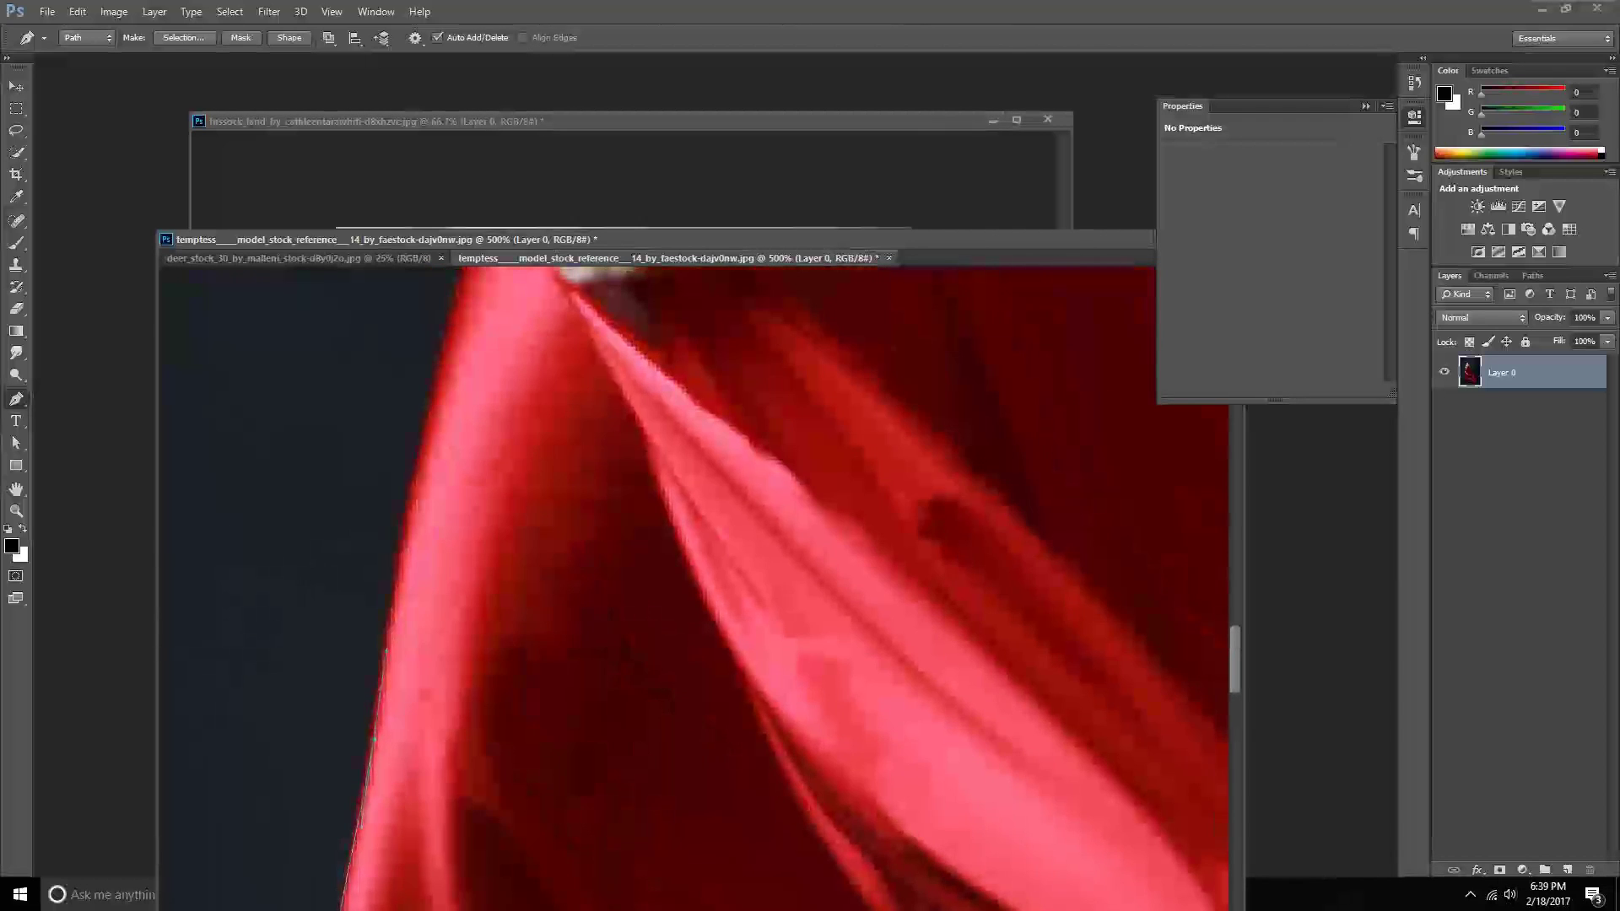
left_click(440, 385)
left_click(454, 309)
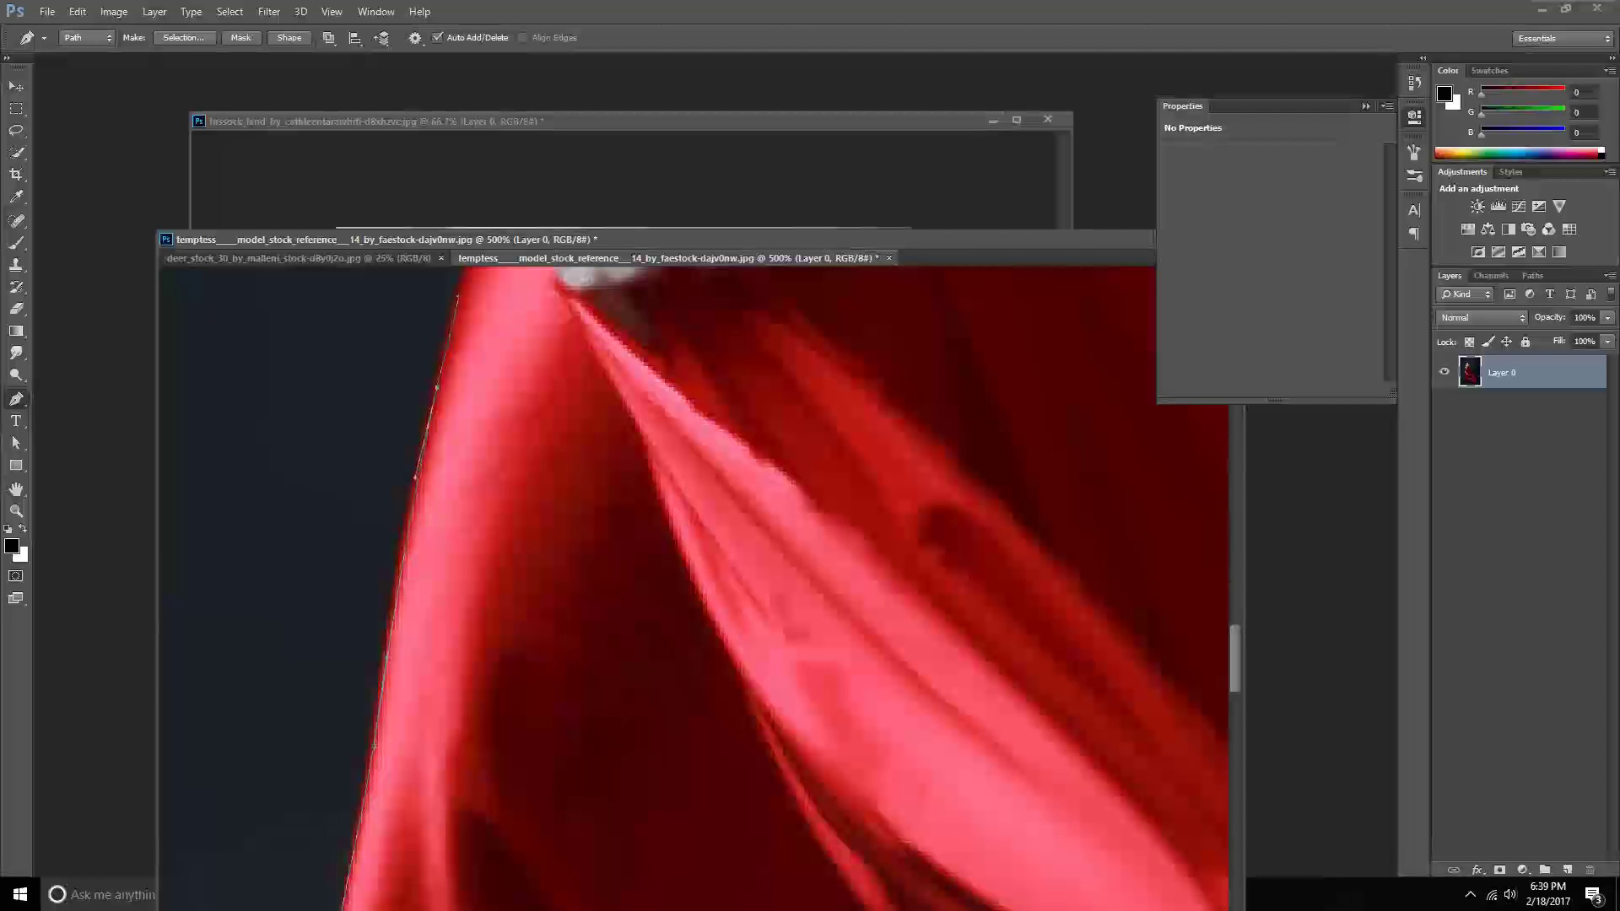
Trace the path around the hand and up the arm toward the elbow.
scroll(692, 591, "up", 5)
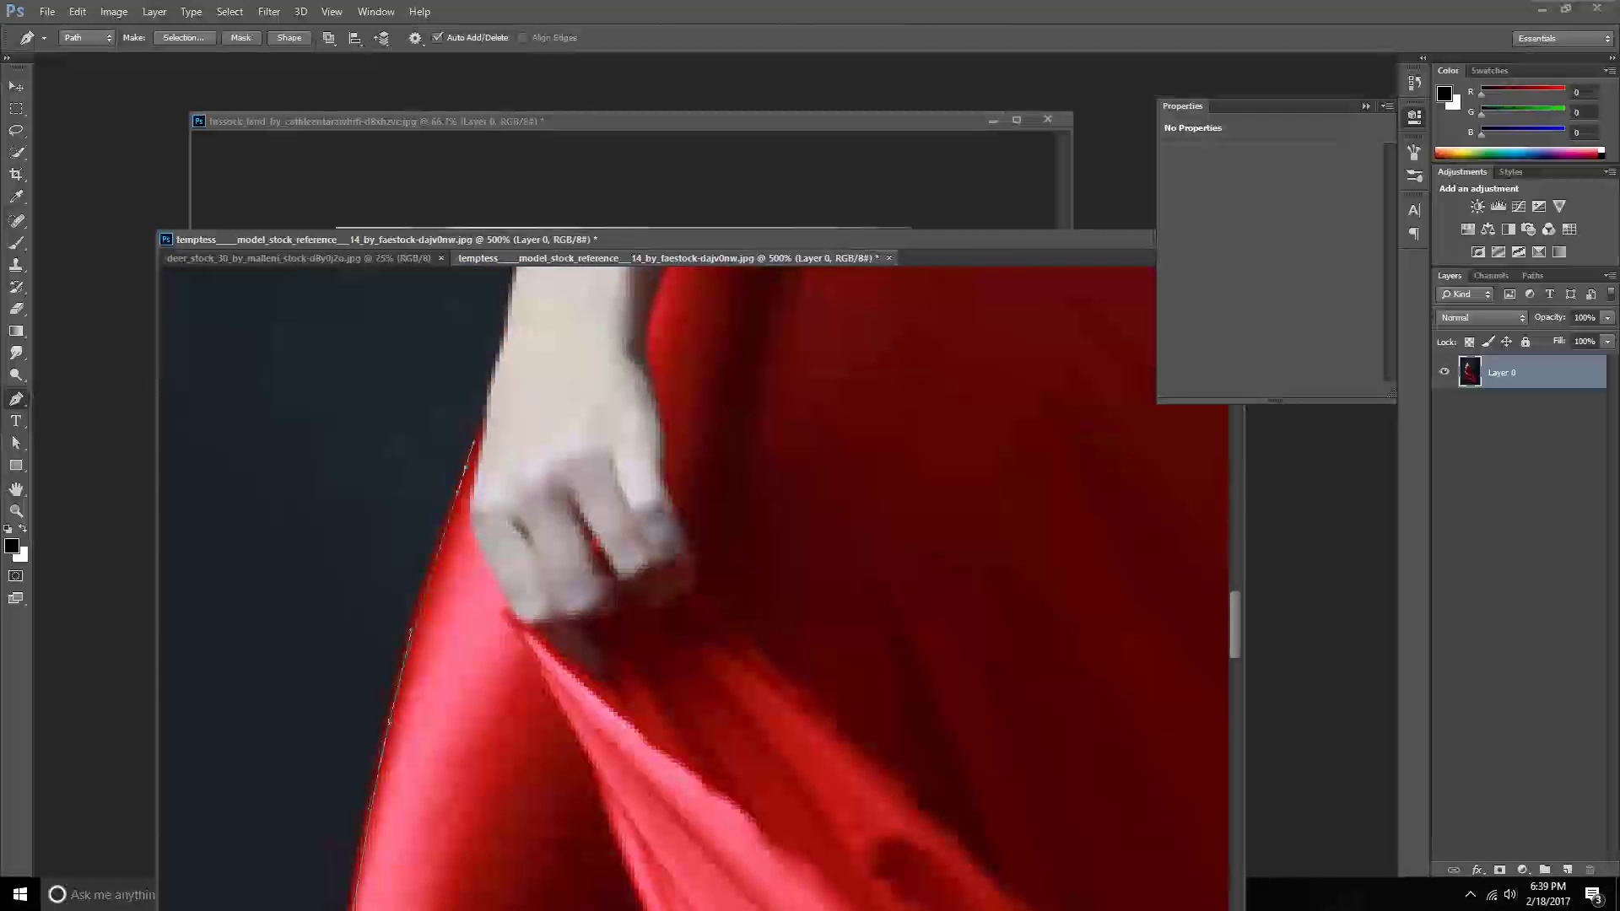
left_click(489, 393)
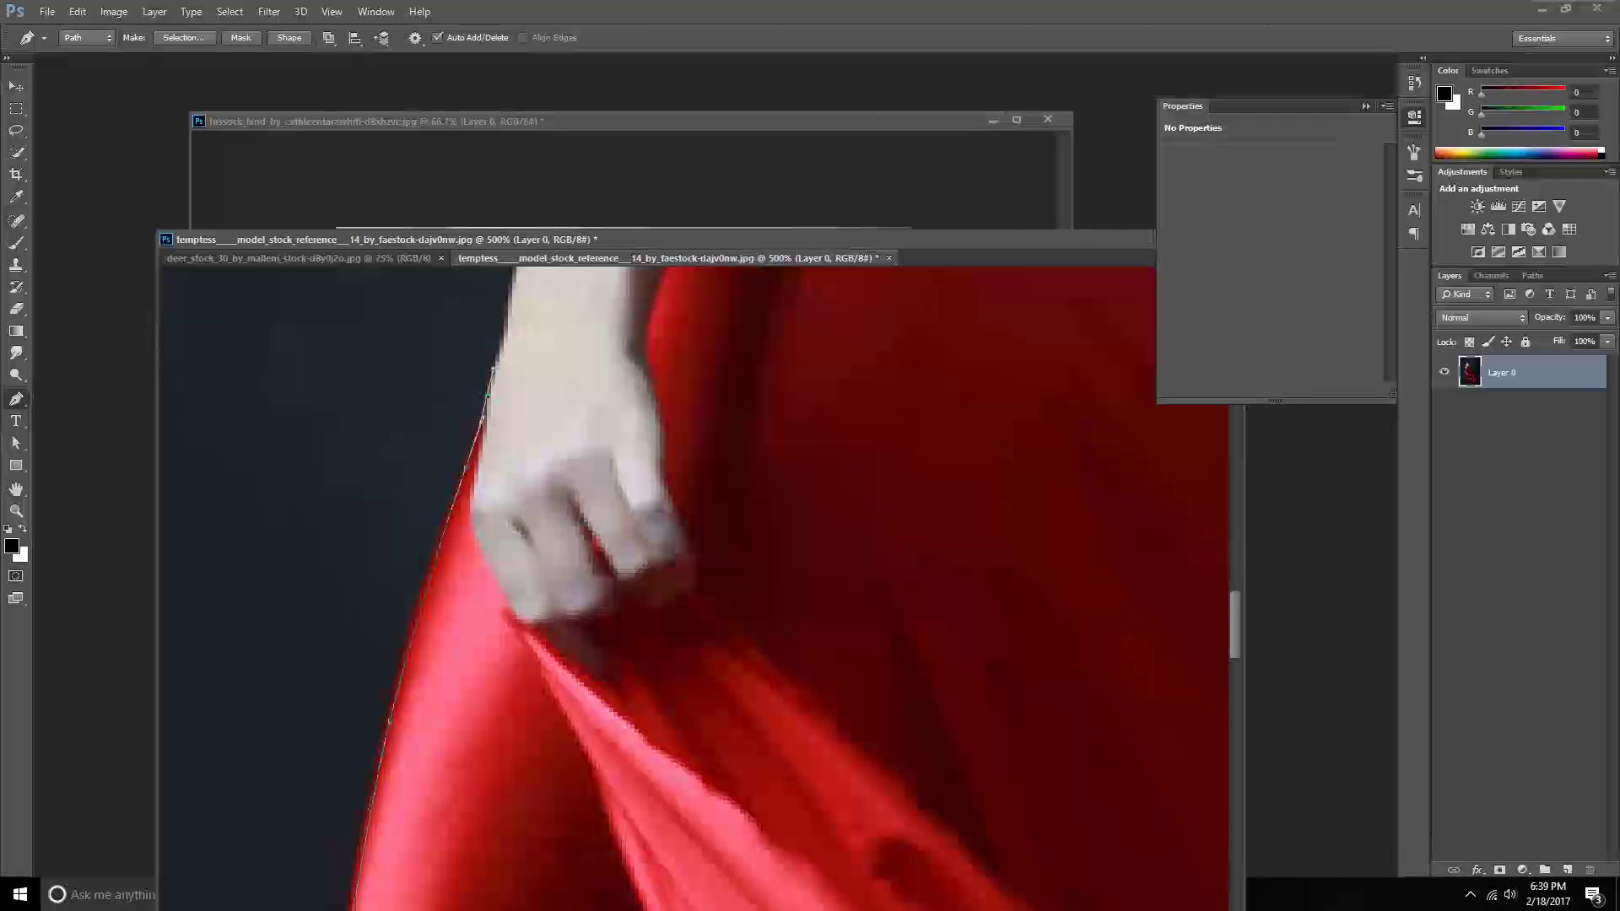
scroll(492, 371, "up", 3)
left_click(473, 469)
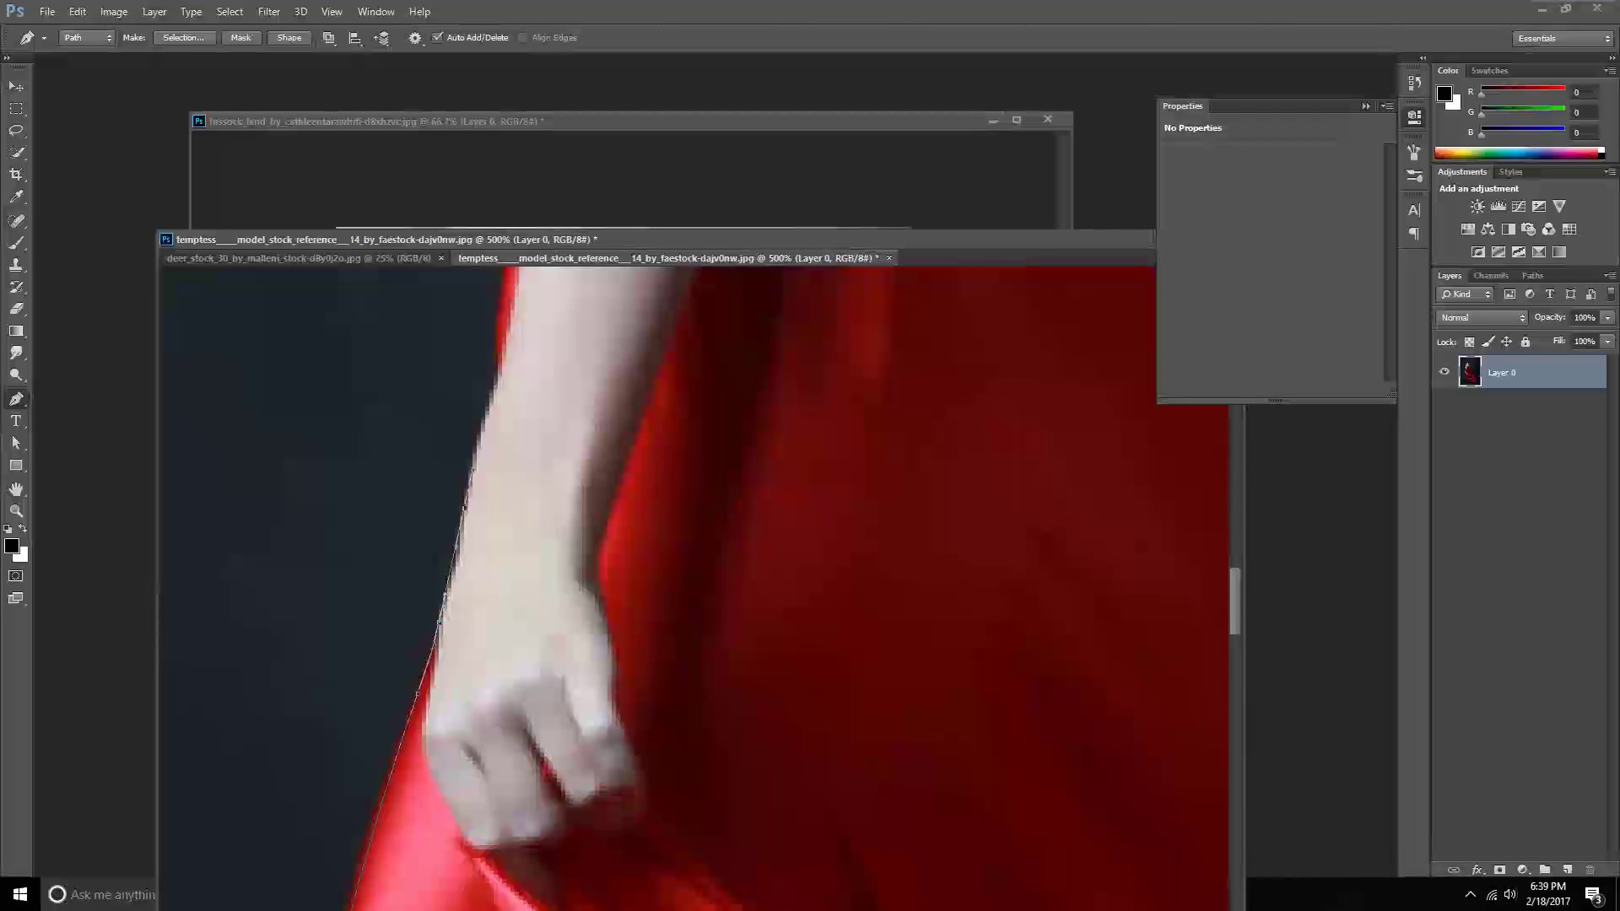
left_click(498, 377)
scroll(497, 377, "up", 4)
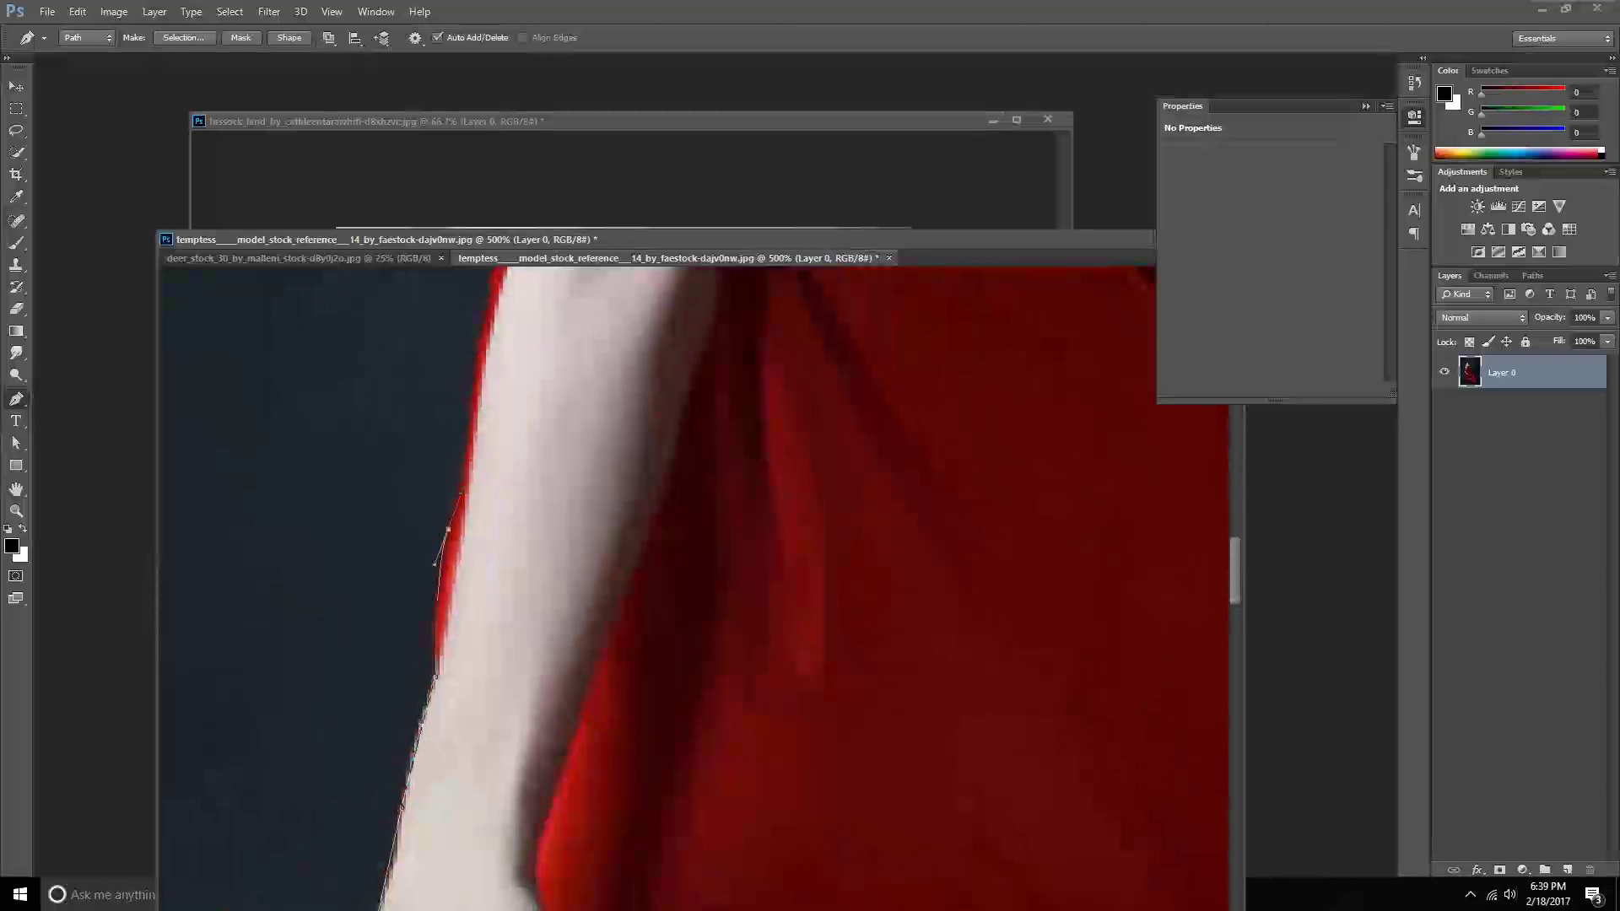
left_click_drag(448, 529, 466, 439)
left_click_drag(482, 343, 488, 299)
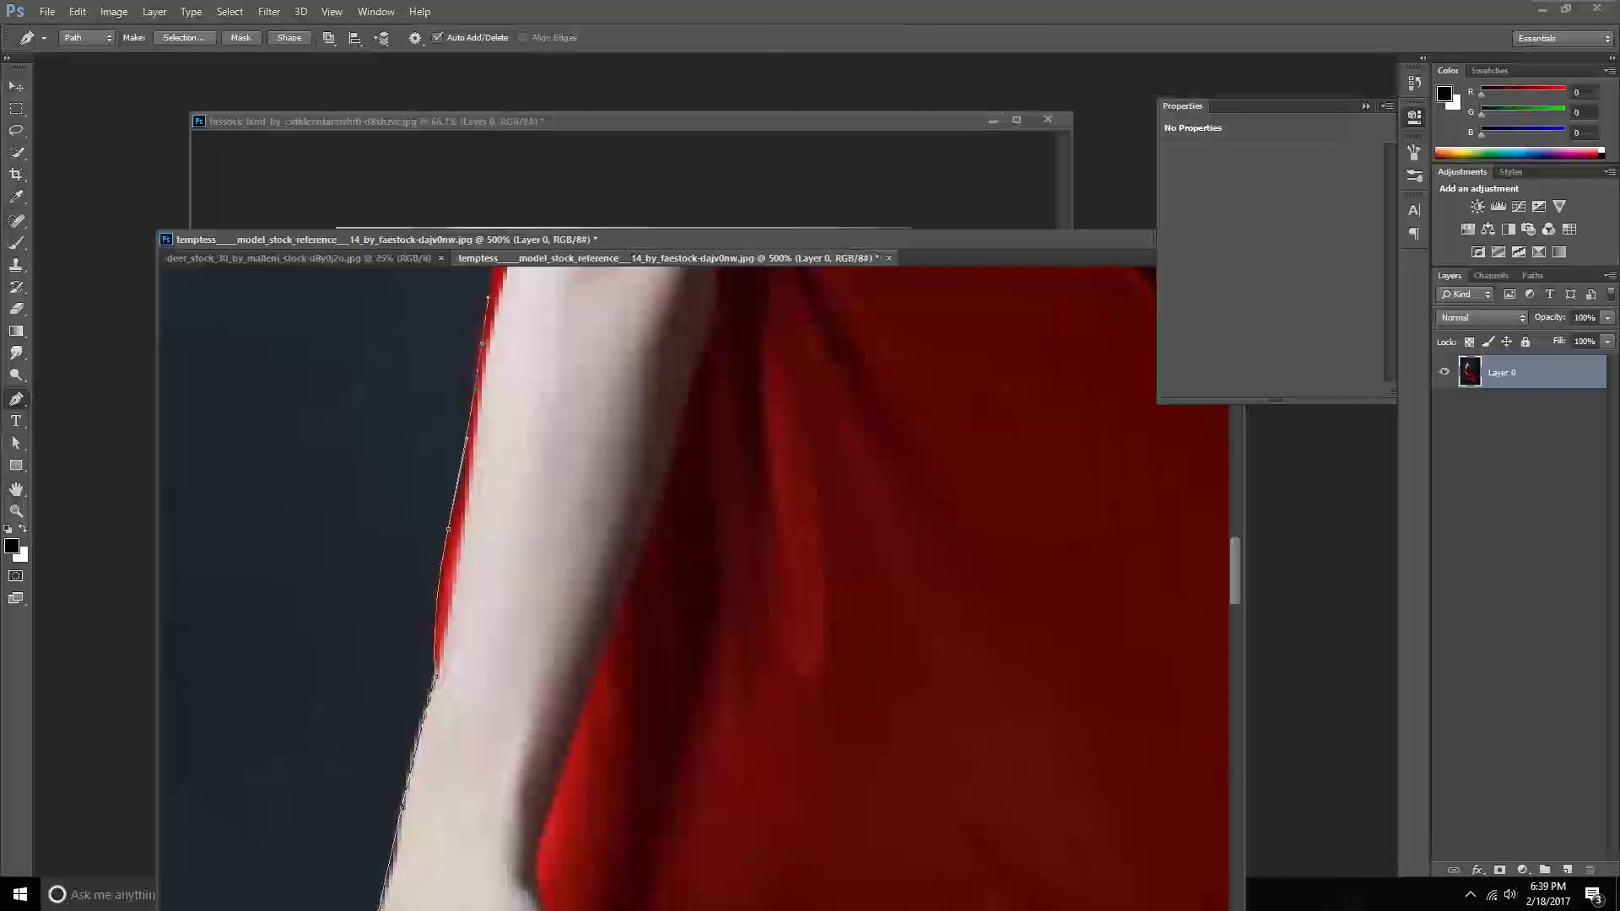
scroll(487, 298, "up", 3)
left_click(450, 464)
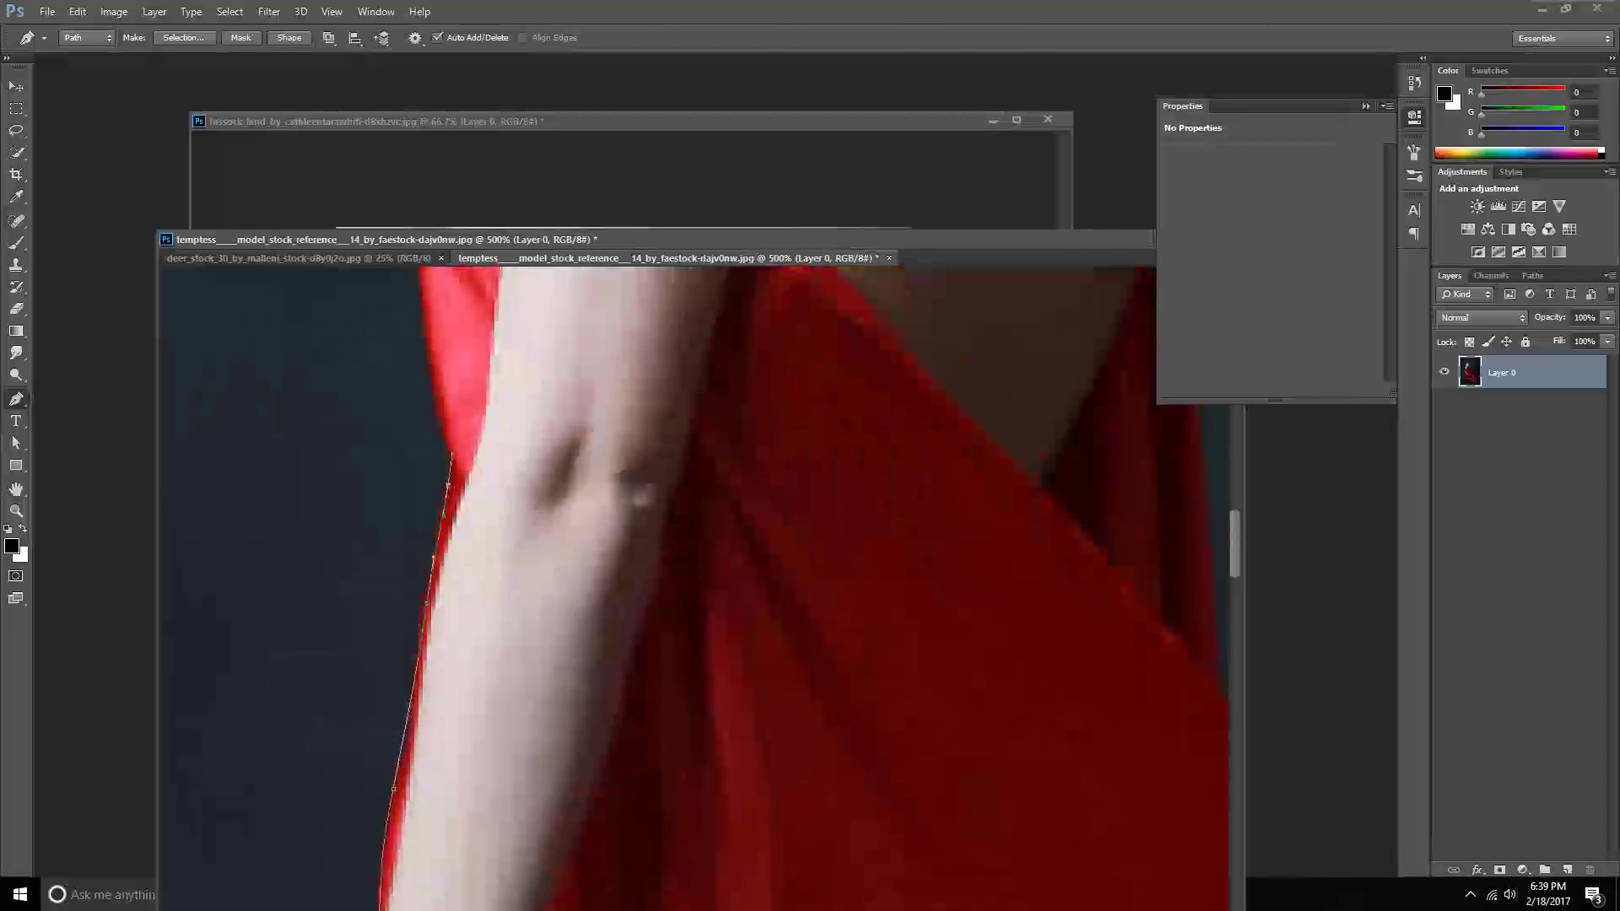
left_click(422, 319)
scroll(658, 582, "up", 3)
left_click(419, 429)
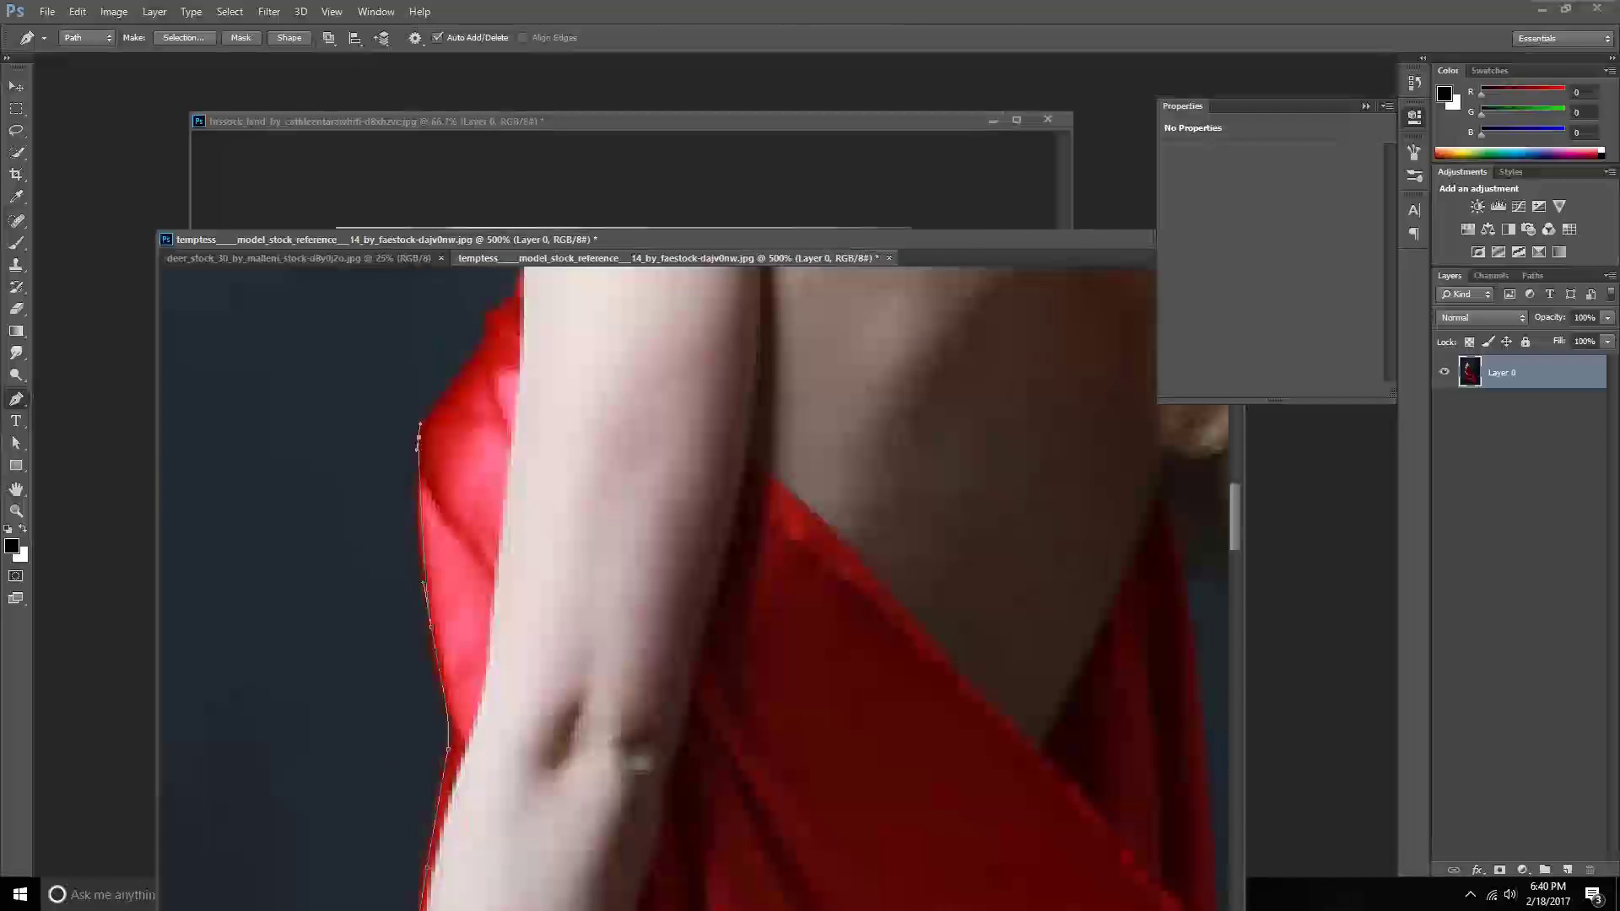
Carry the path around the hair at the neck, down the flowing dress, and along the bottom hem.
key("ctrl+minus")
key("ctrl+minus")
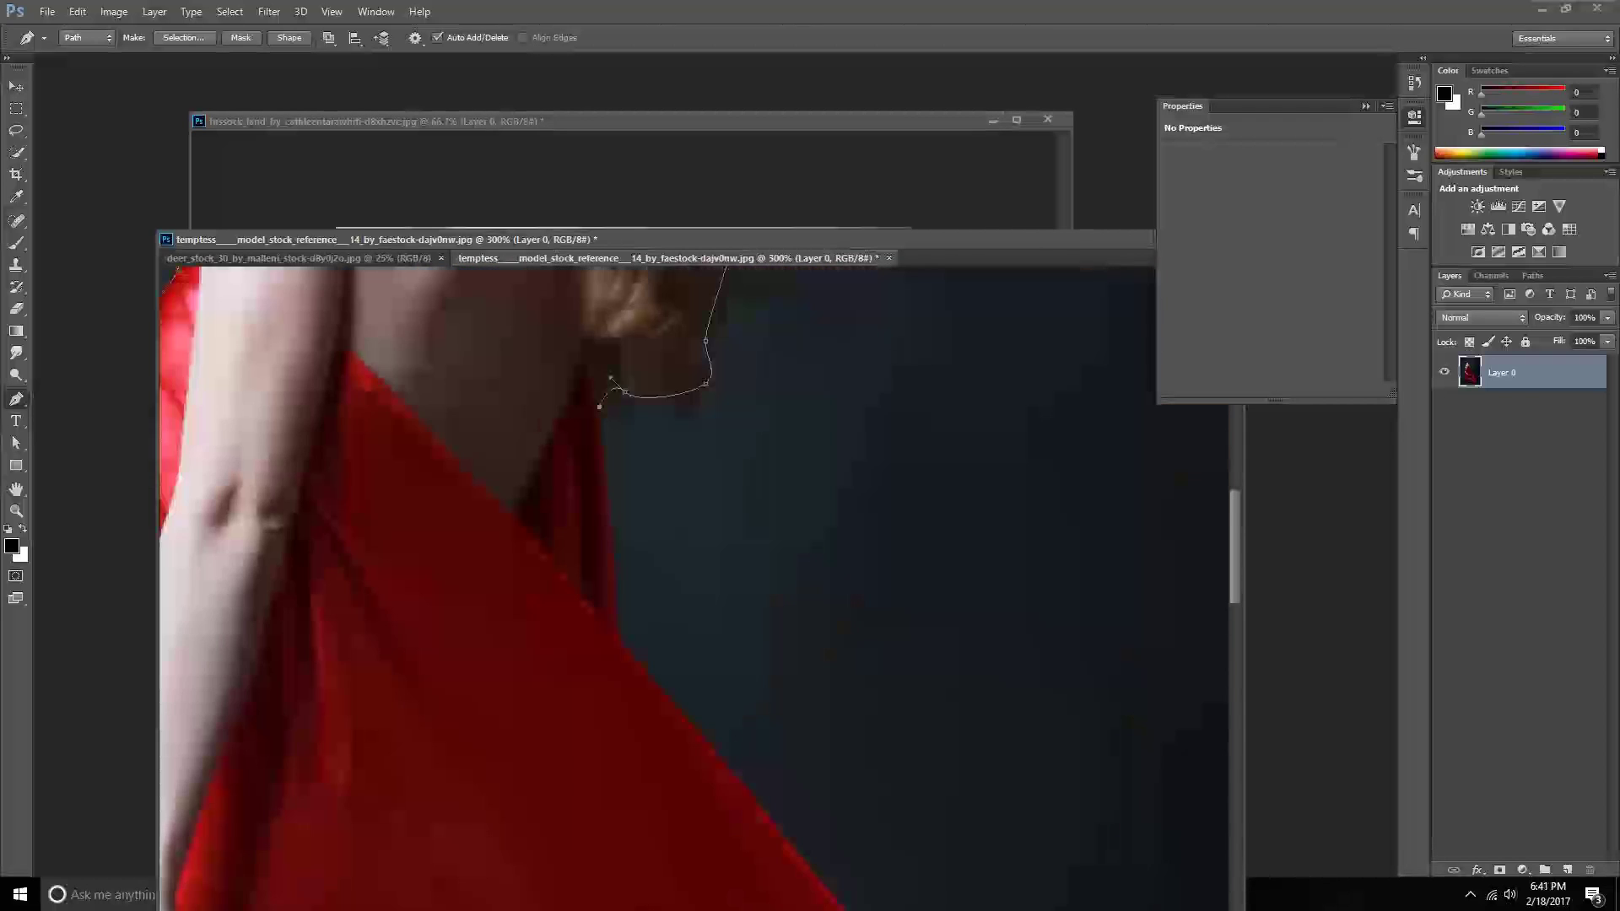
left_click(614, 578)
left_click_drag(614, 579, 617, 592)
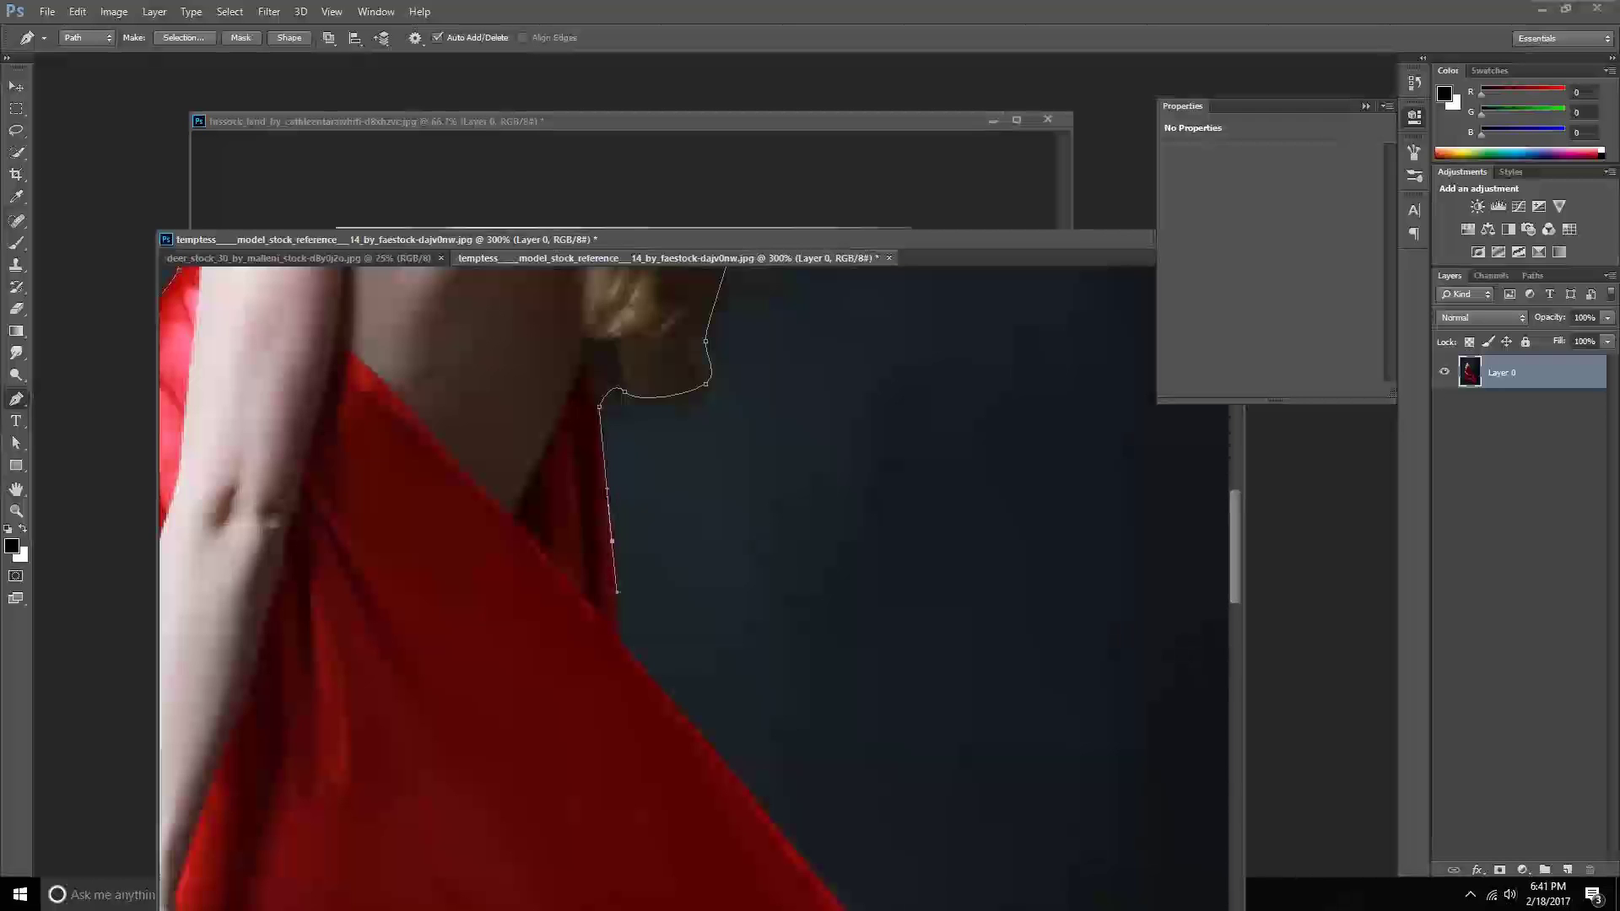
key("ctrl+minus")
key("ctrl+minus")
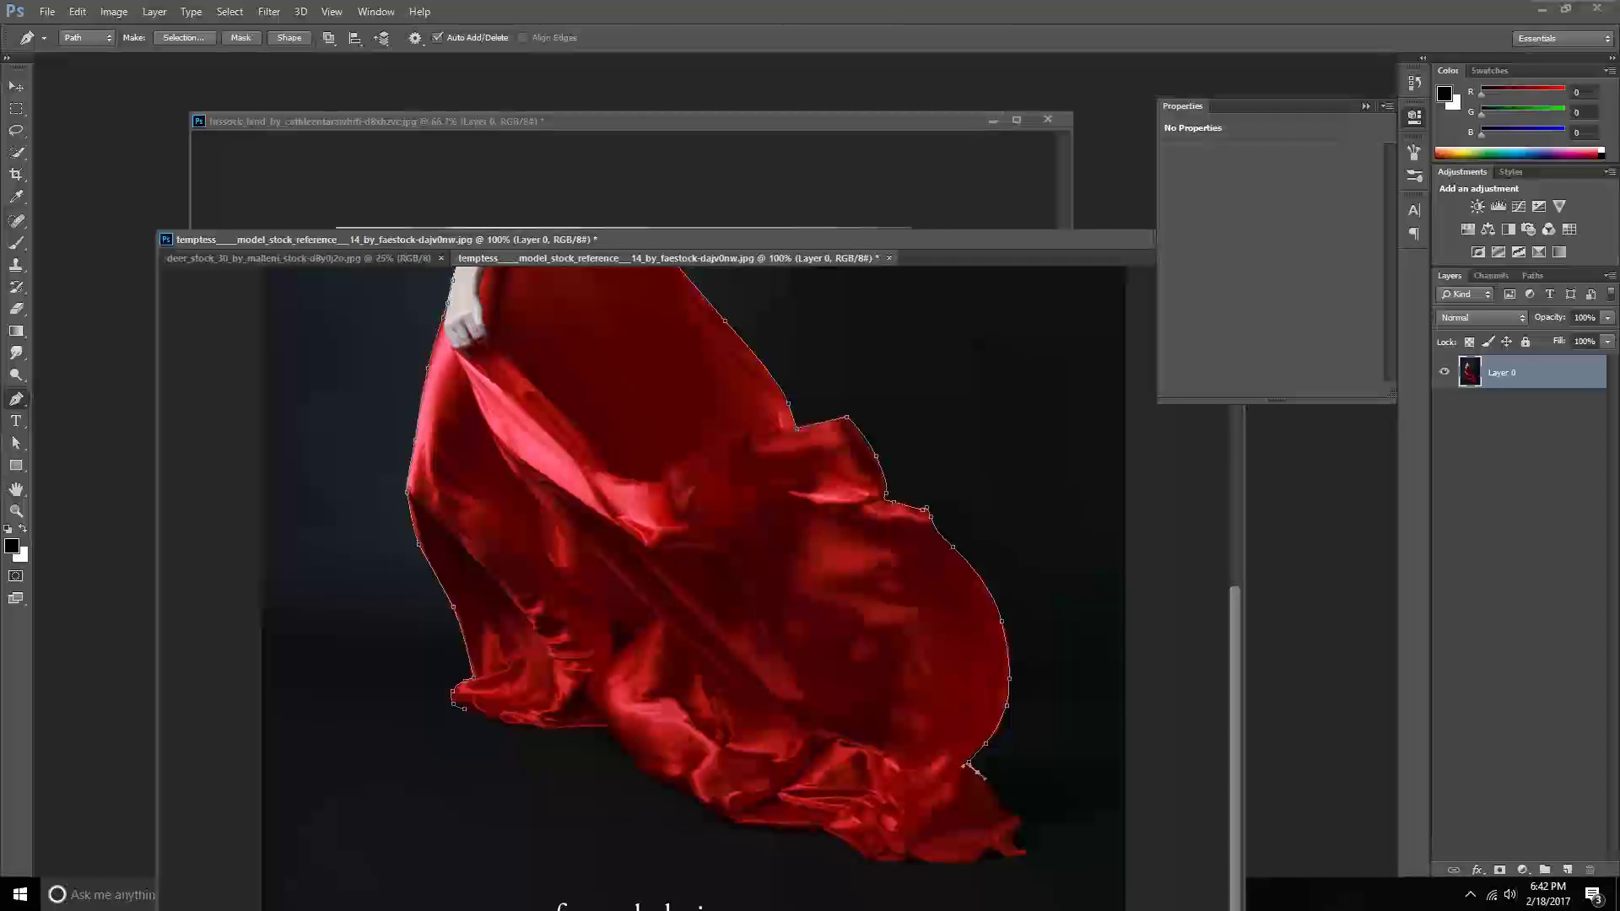
left_click_drag(985, 779, 1018, 821)
key("ctrl+plus")
key("ctrl+plus")
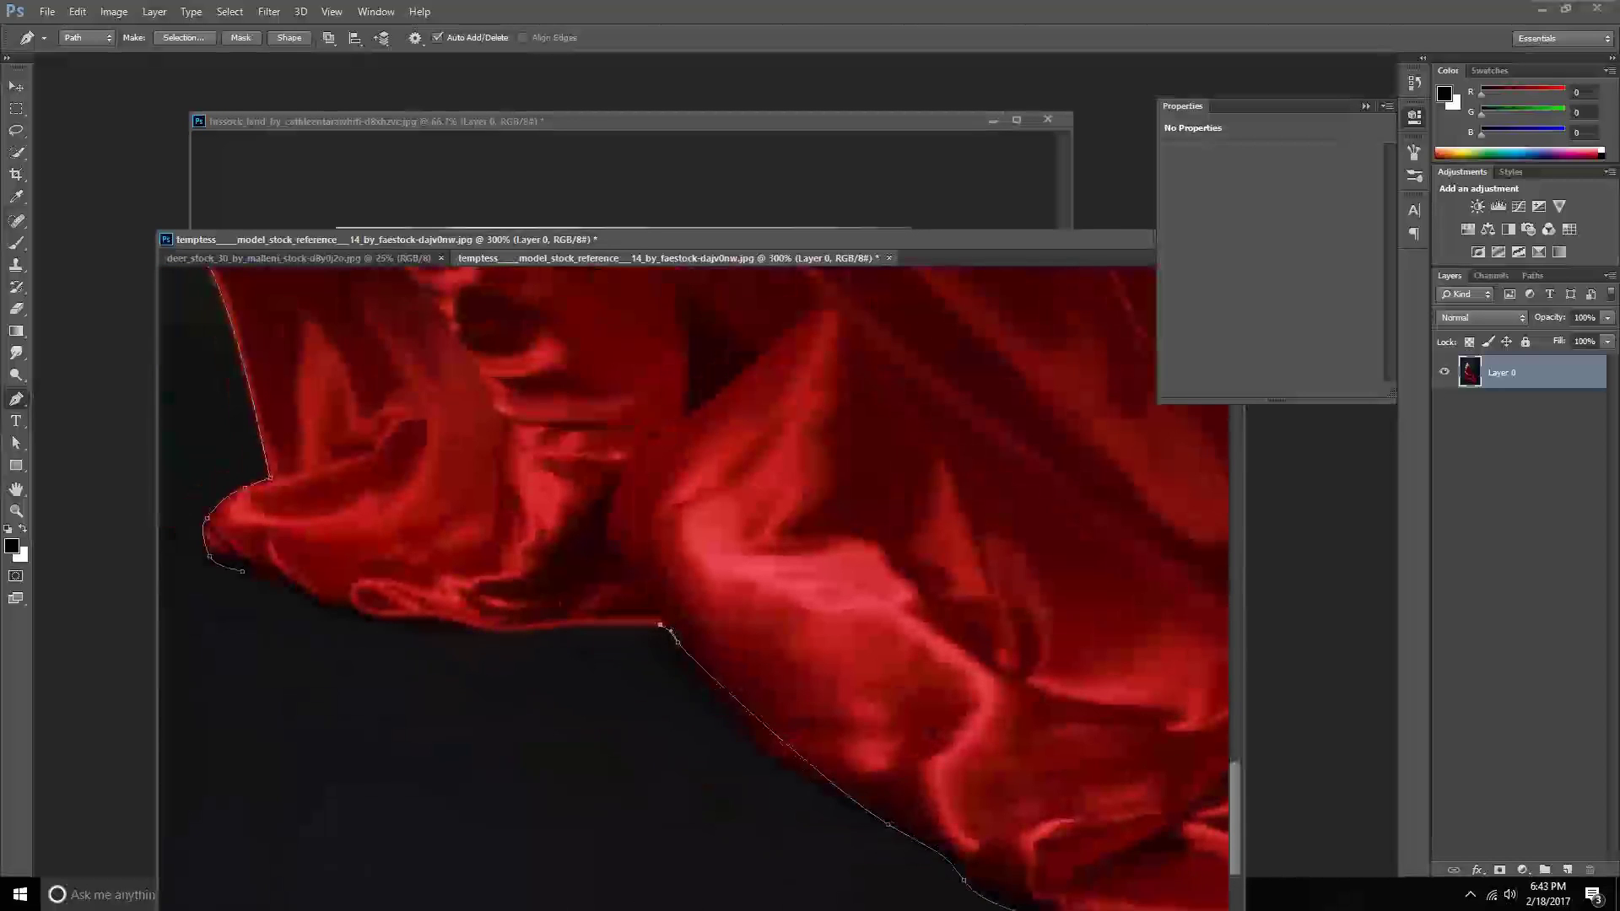
left_click(501, 627)
left_click_drag(377, 620, 417, 625)
left_click_drag(279, 593, 258, 584)
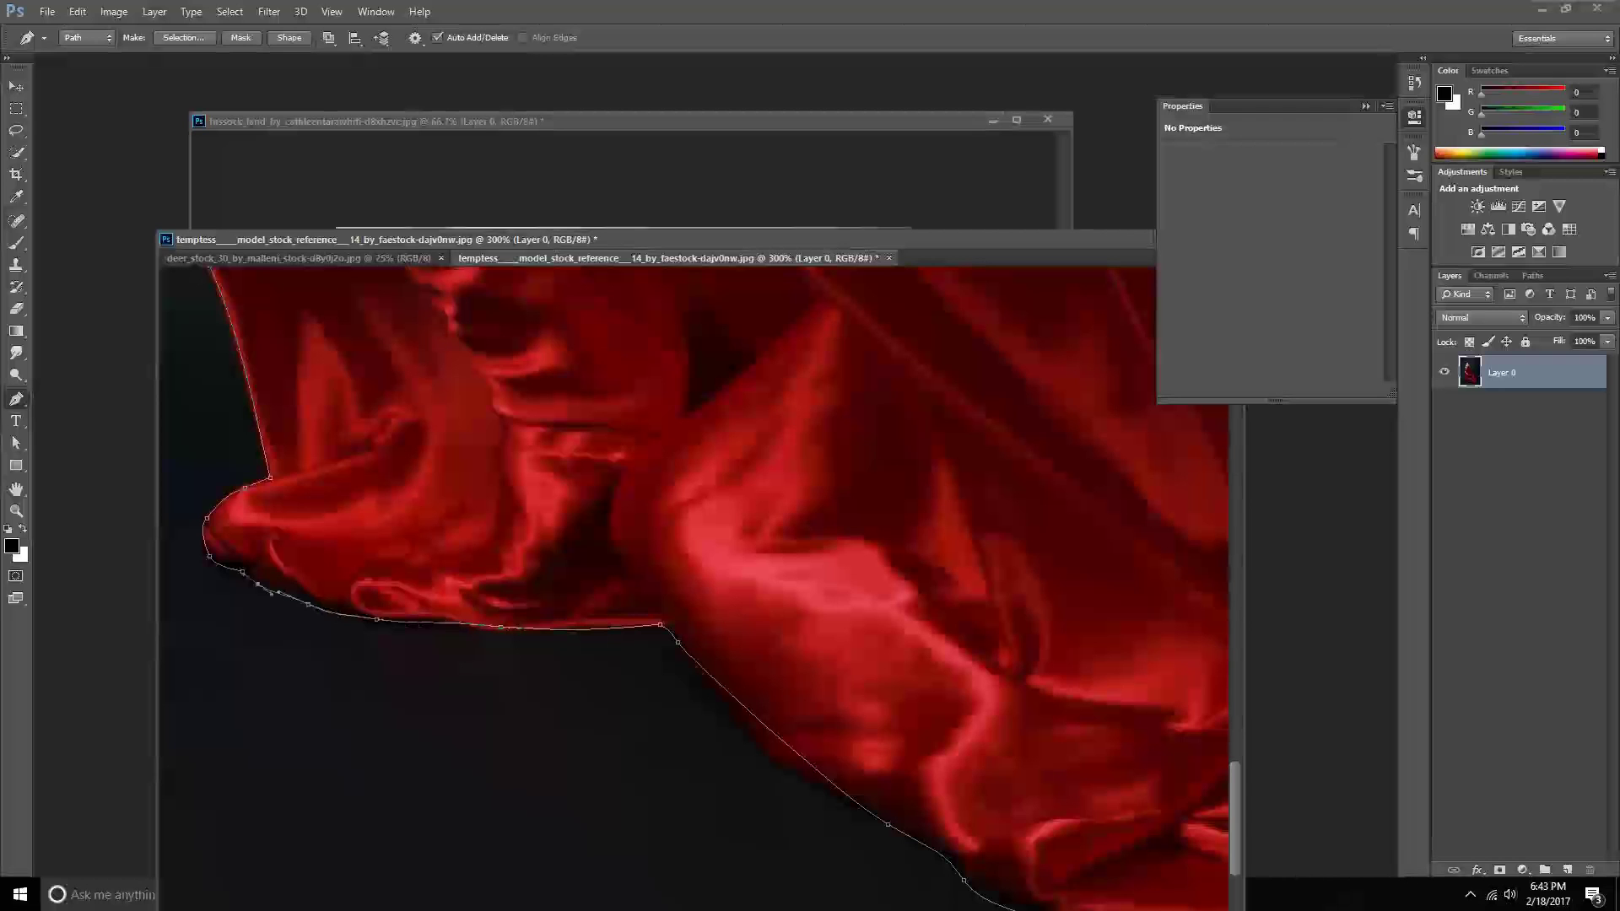
Turn the traced path into a selection and mask out everything except the woman.
right_click(243, 572)
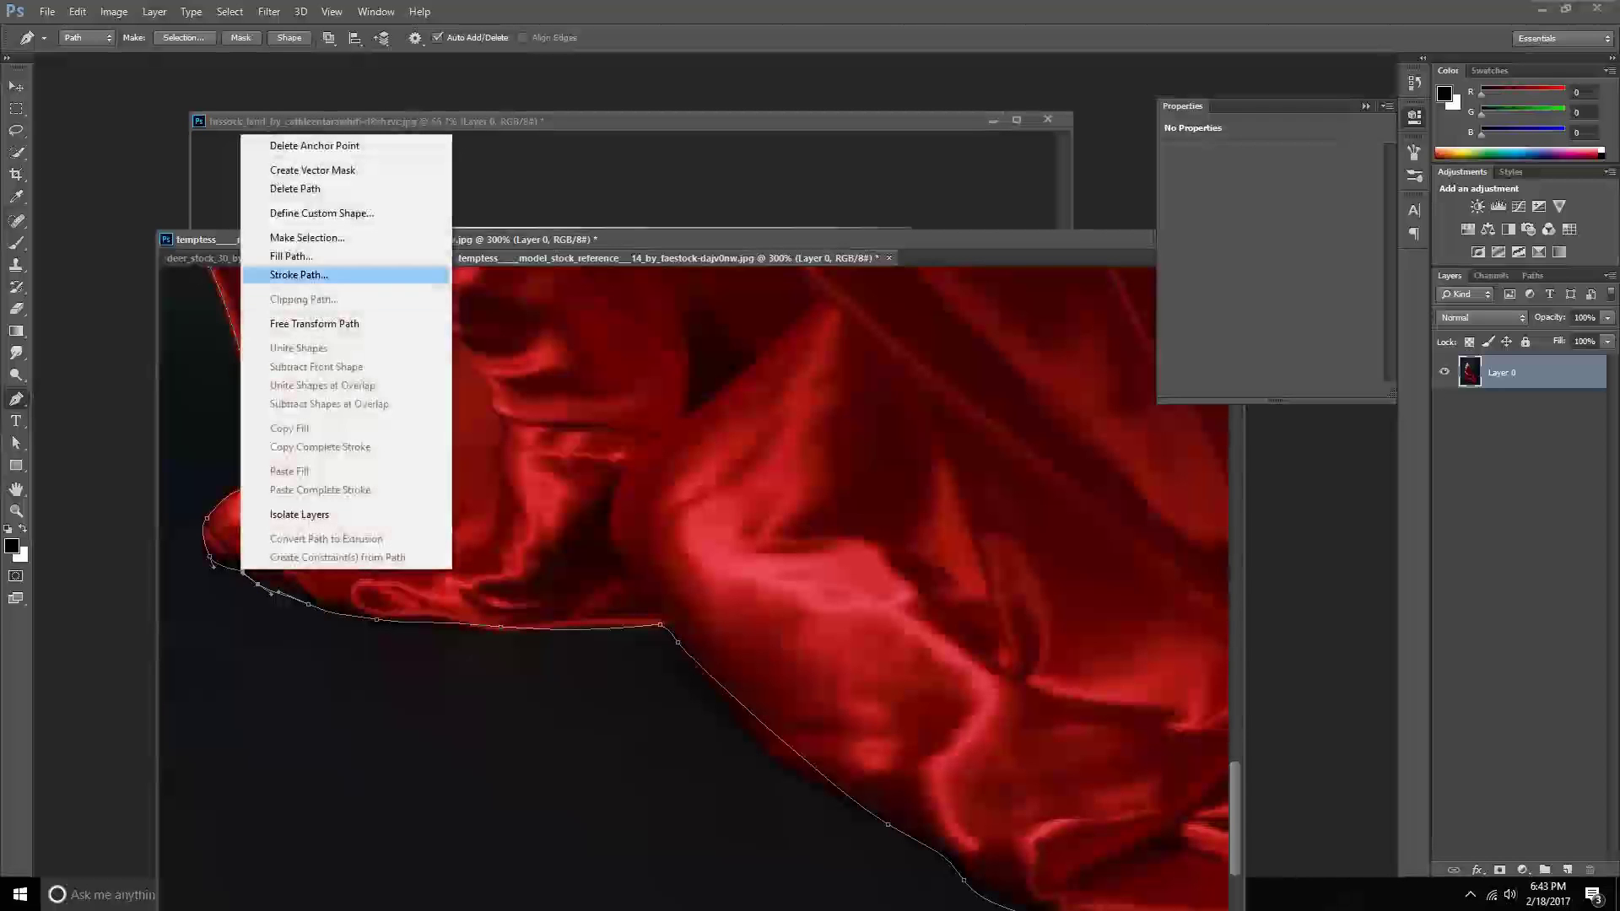
left_click(308, 238)
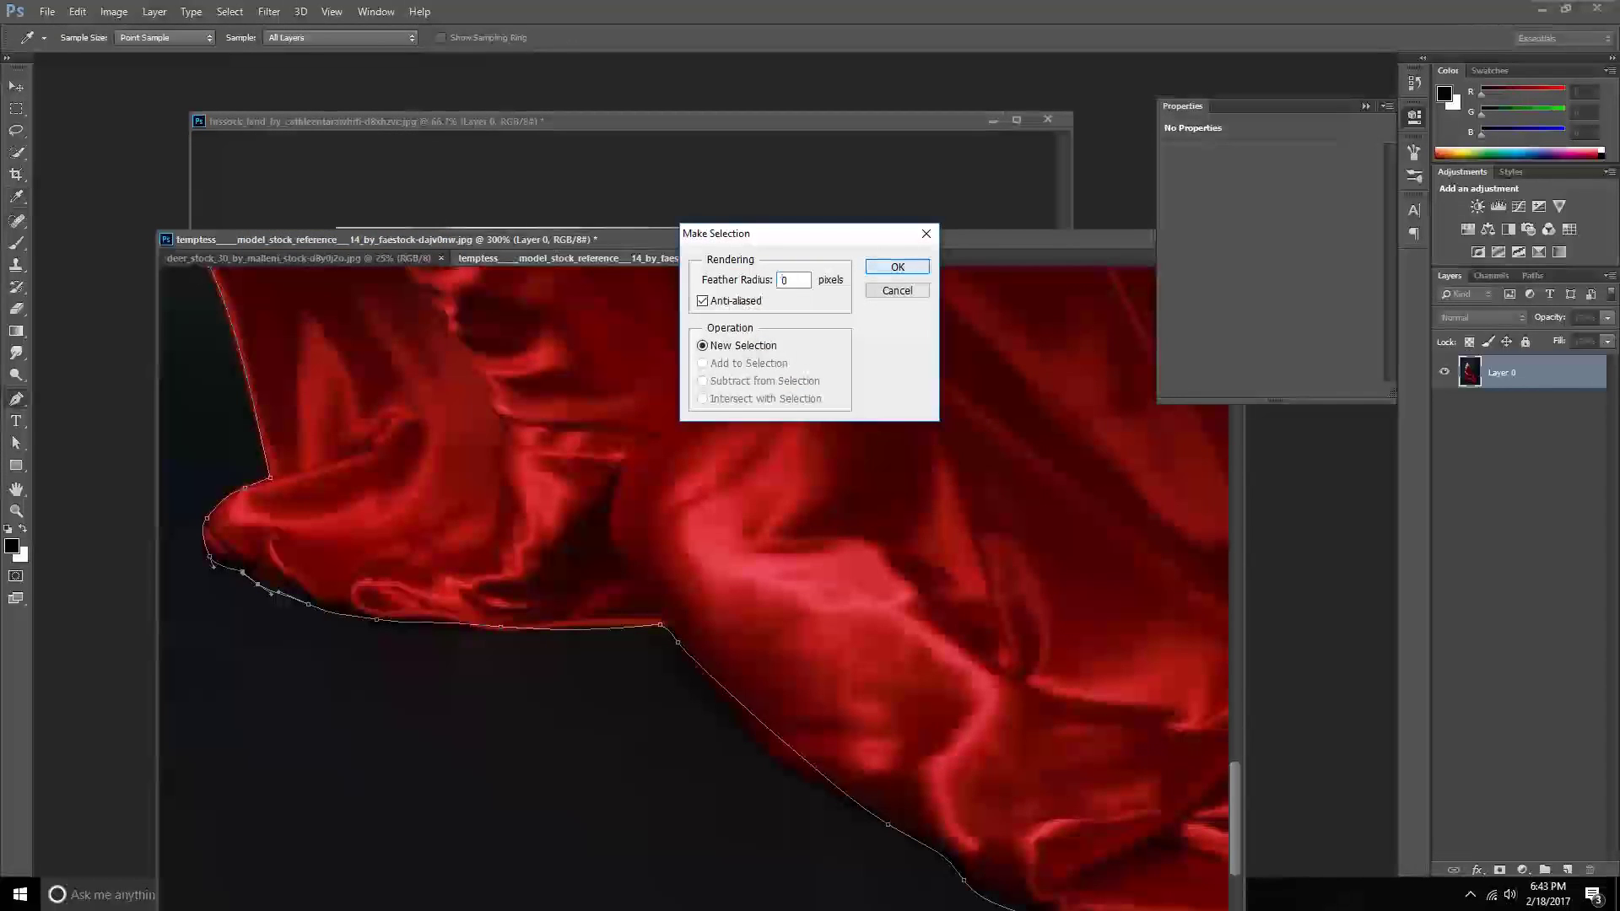
left_click(901, 264)
key("ctrl+minus")
key("ctrl+minus")
key("ctrl+minus")
key("ctrl+minus")
key("ctrl+minus")
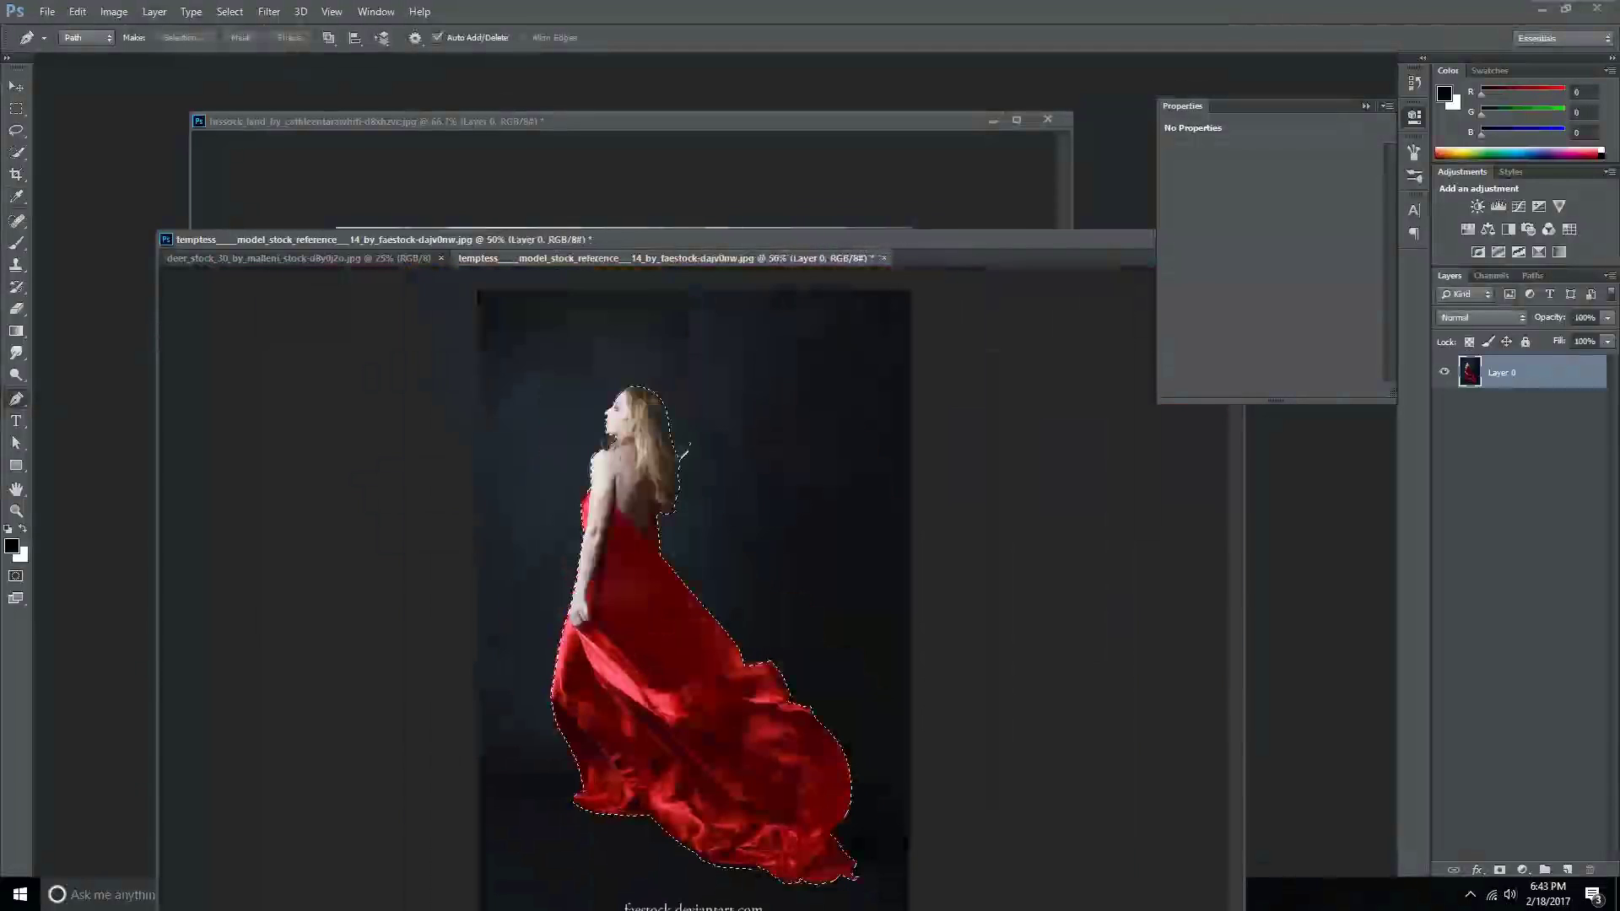
left_click(1500, 869)
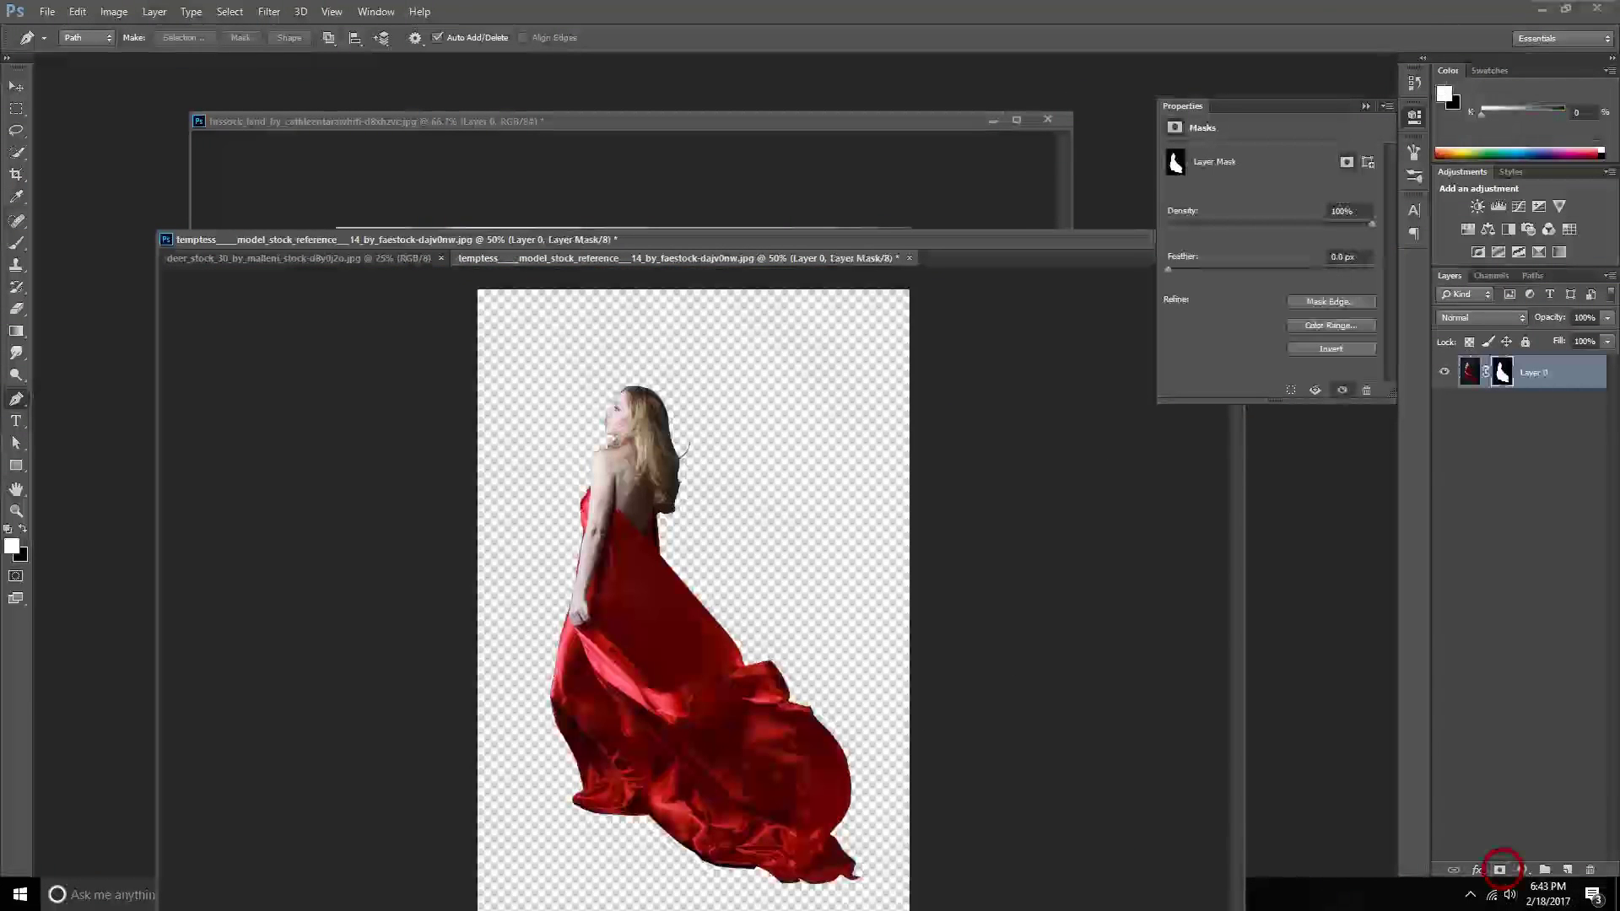
Zoom in on the head, open Mask Edge refinement, and size the Refine Radius brush.
key("ctrl+plus")
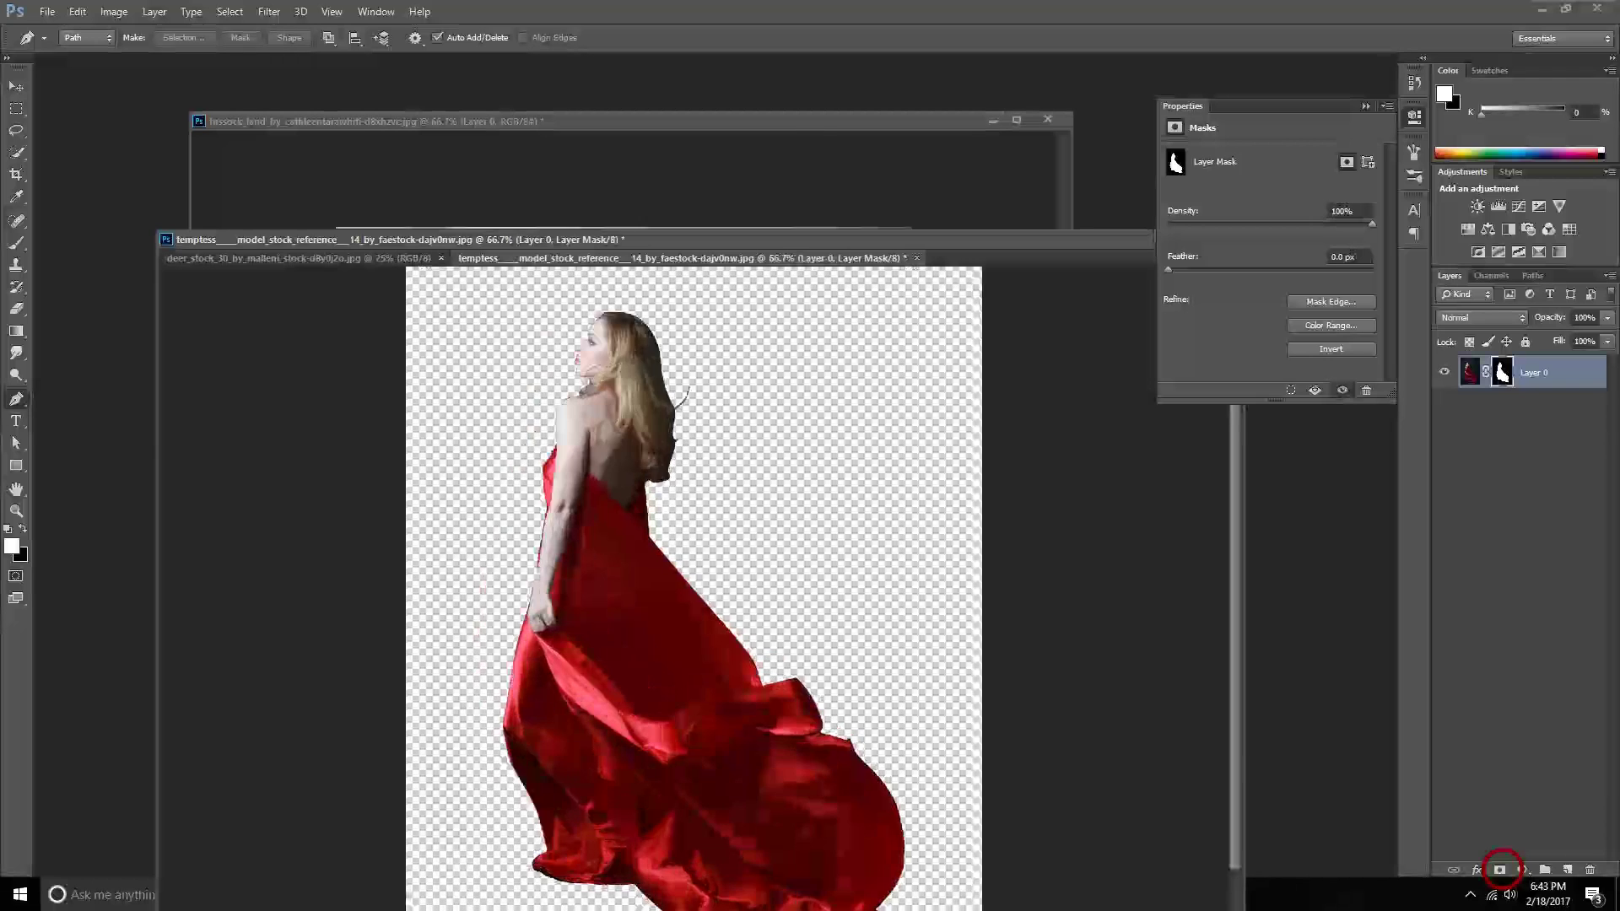
key("ctrl+plus")
scroll(692, 582, "up", 3)
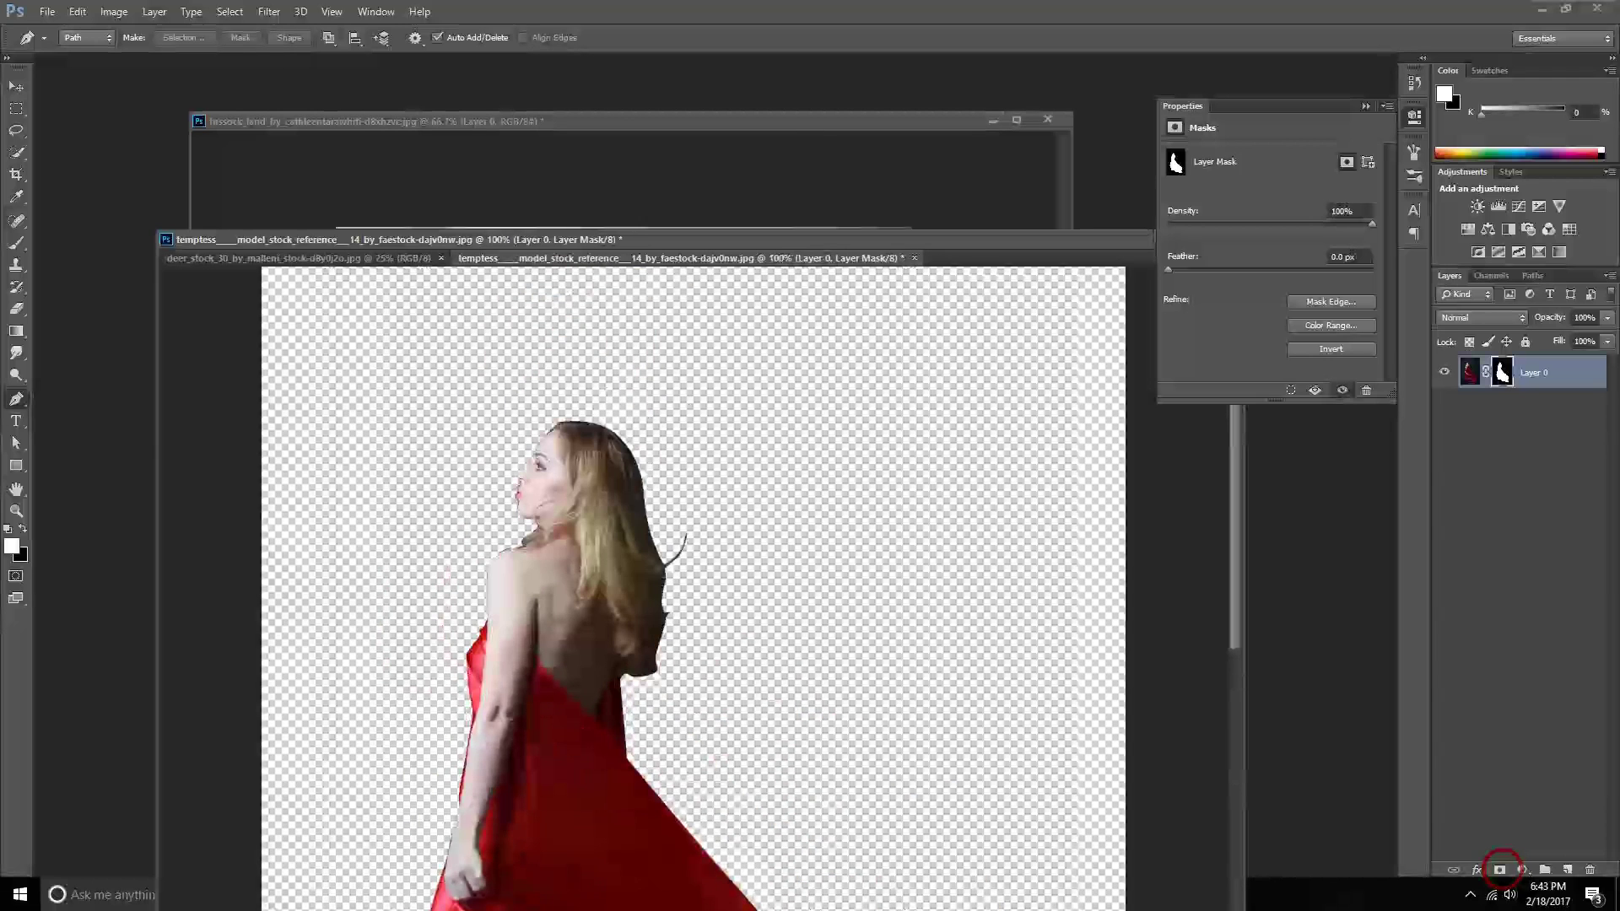
key("ctrl+plus")
key("ctrl+plus")
key("ctrl+plus")
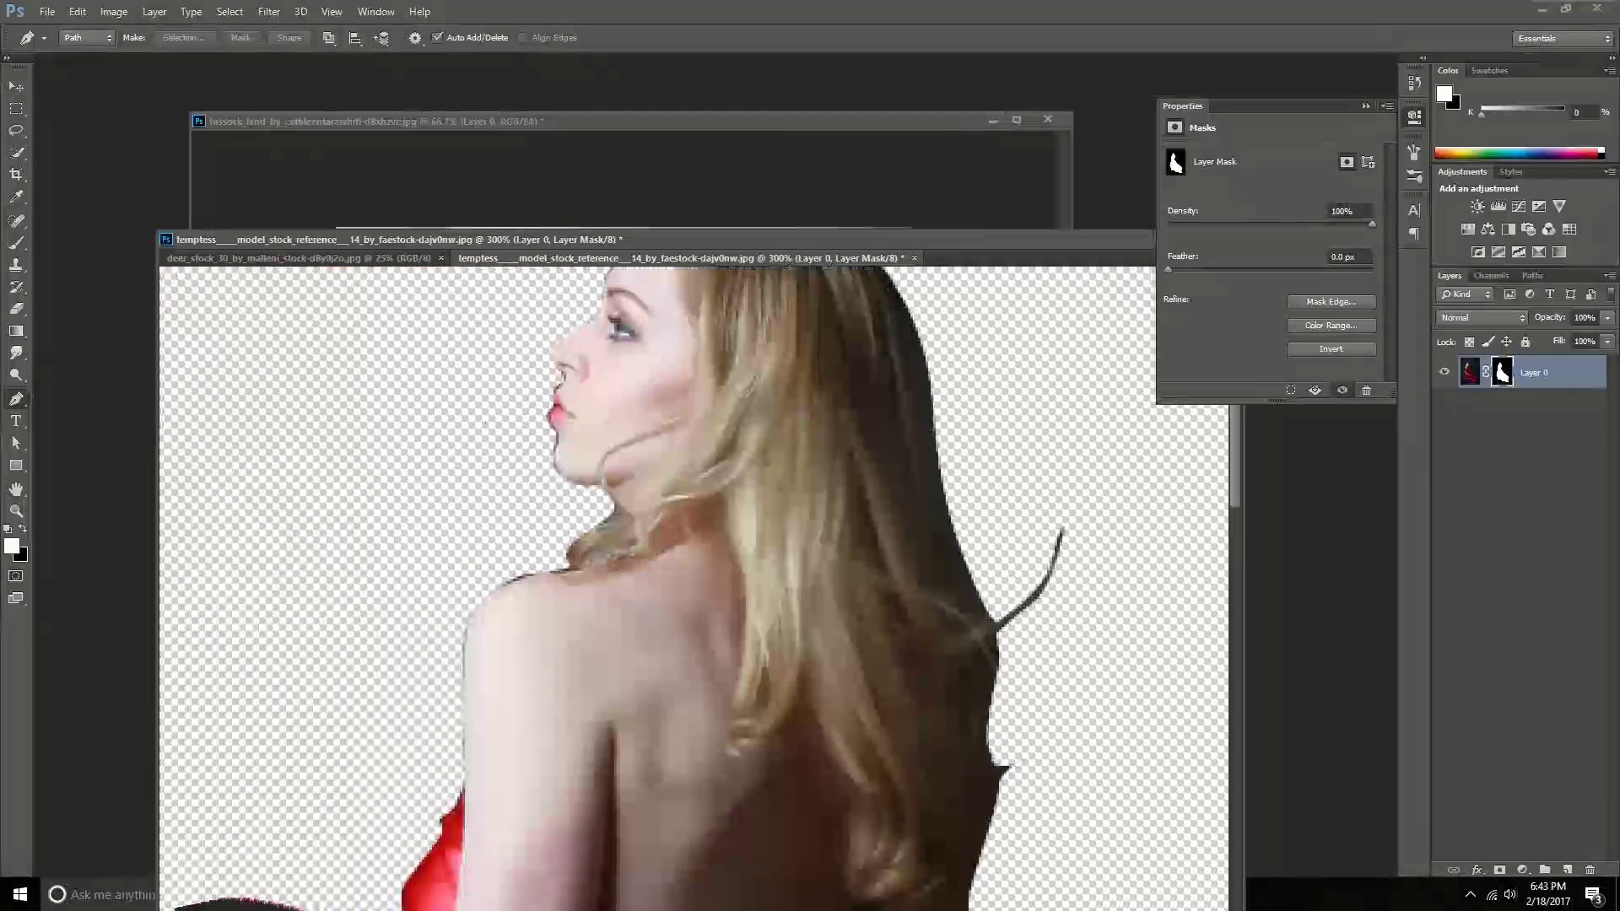
left_click(1330, 301)
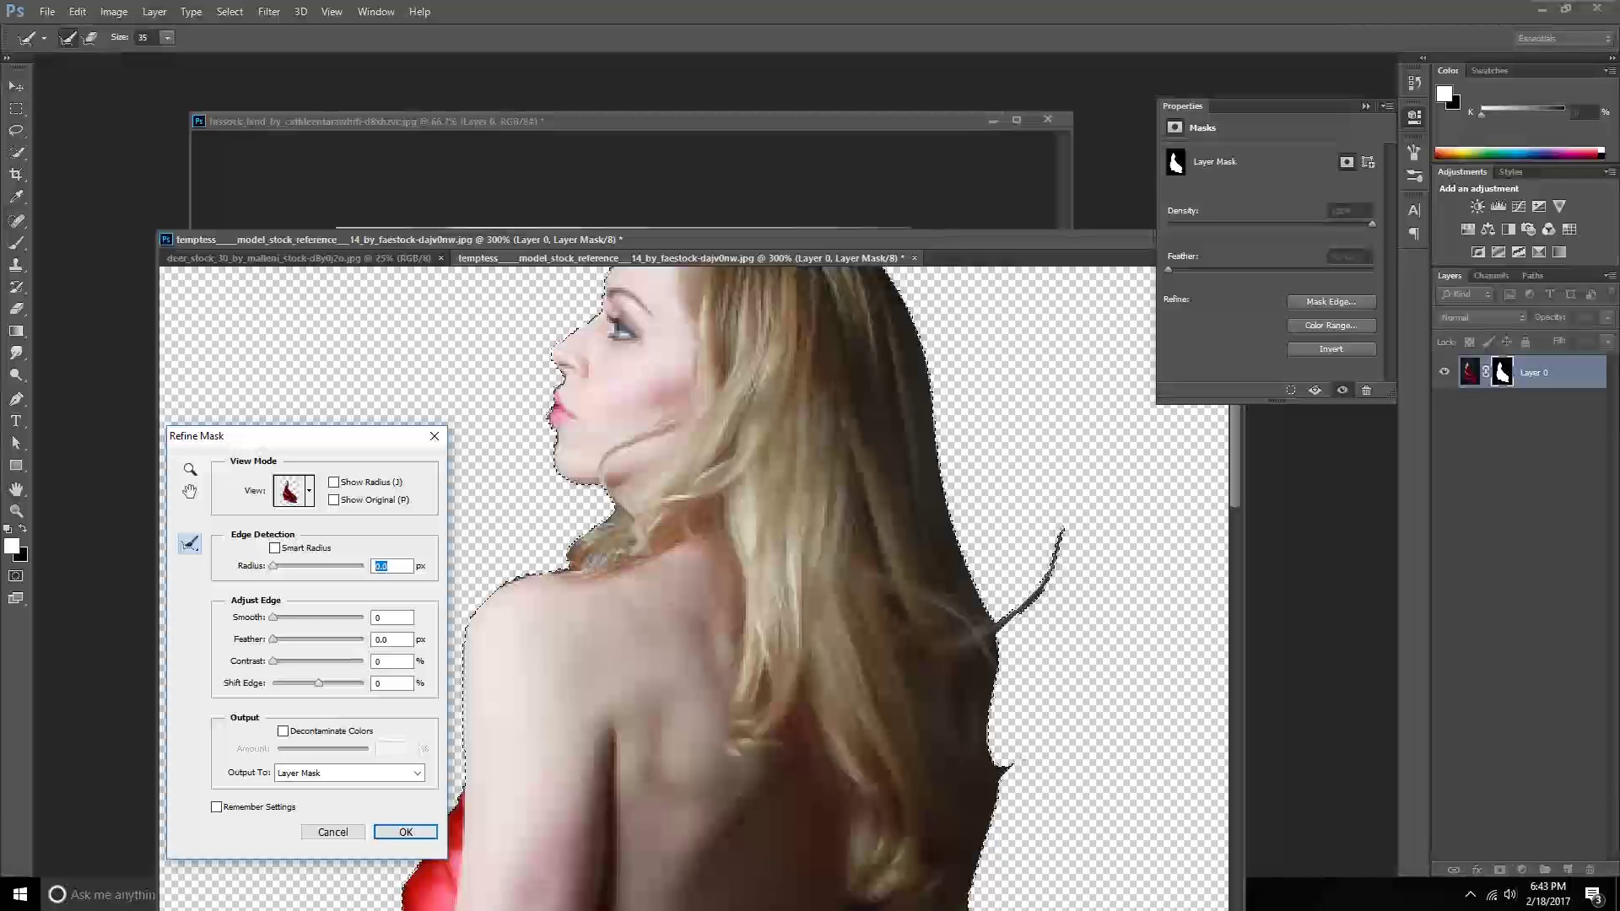
left_click(167, 37)
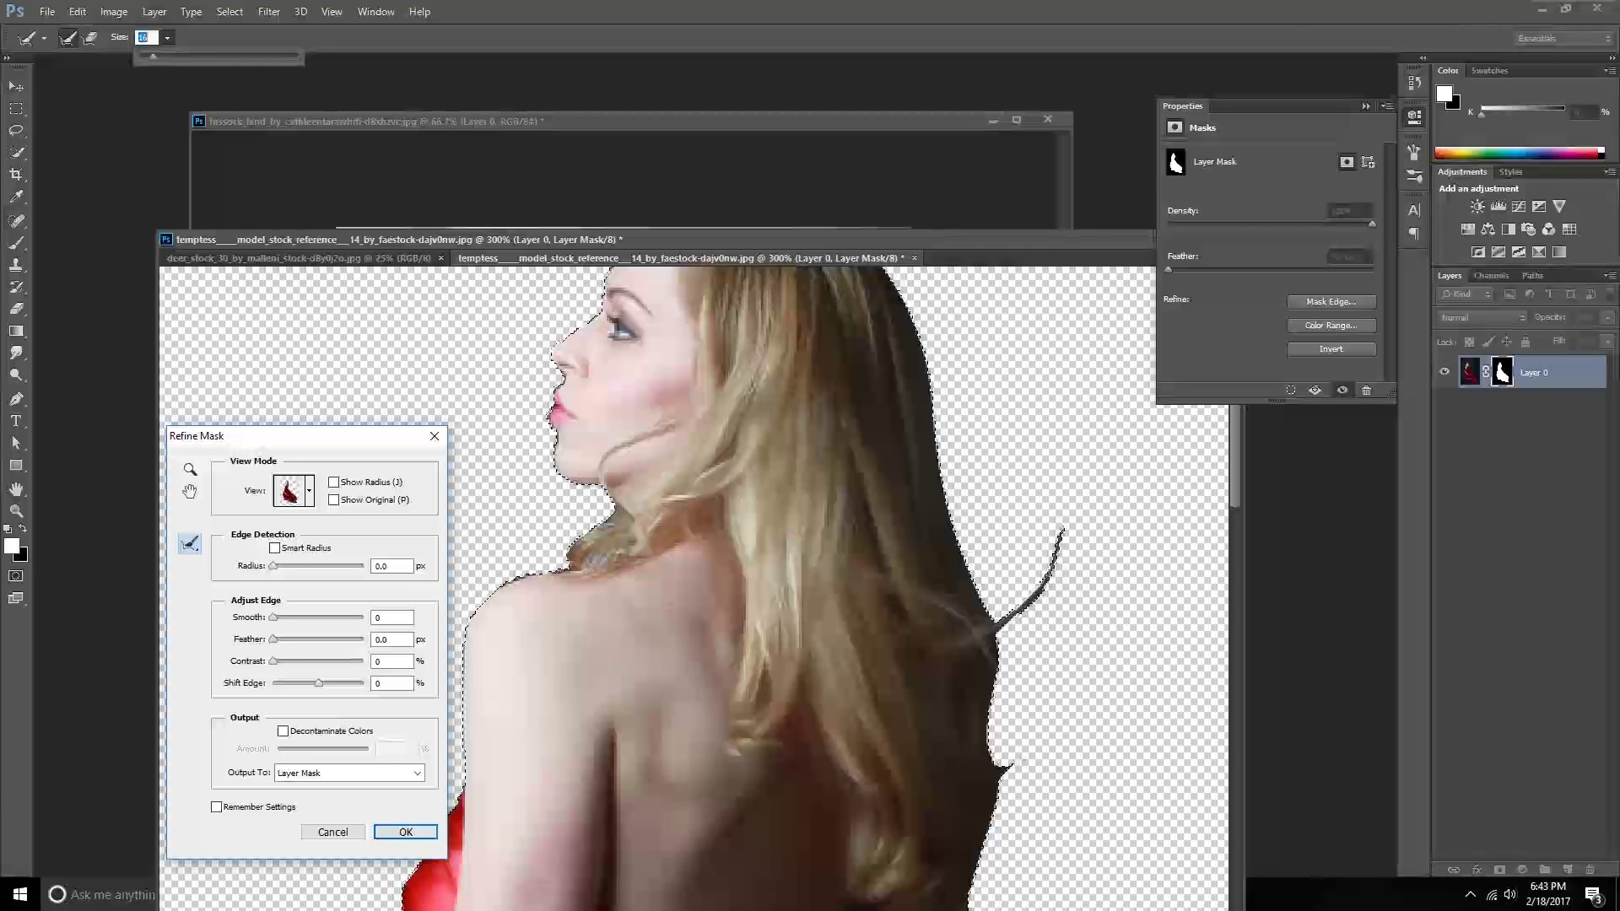
key("Return")
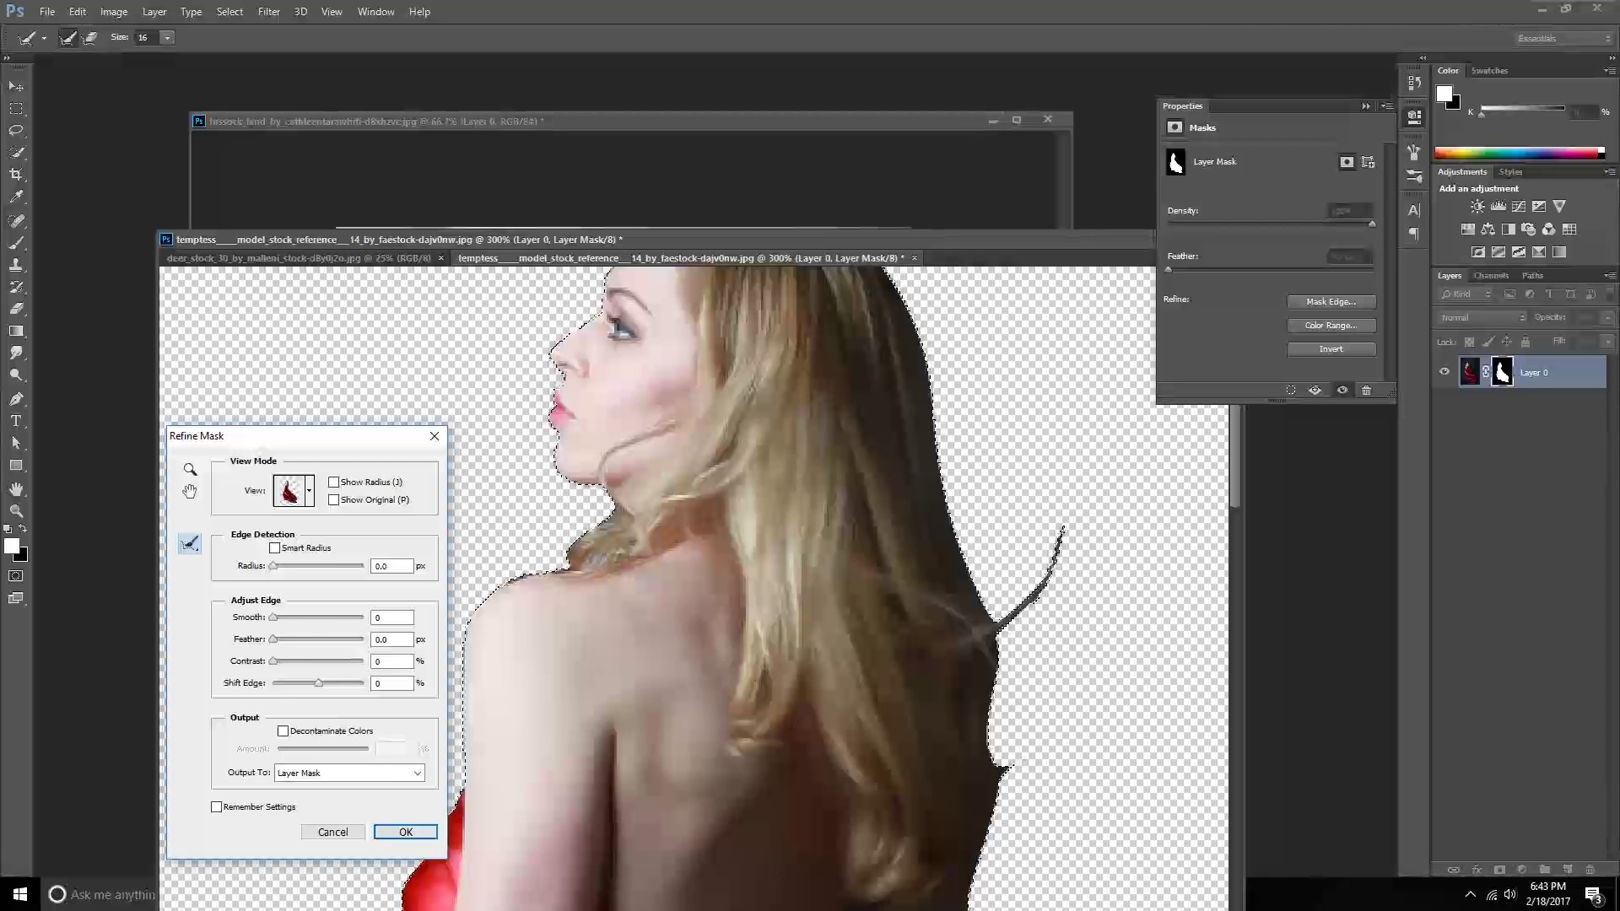
key("ctrl+plus")
key("ctrl+plus")
key("bracketleft")
Refine the mask along the nose, hairline and top of head, preview in Overlay, and apply.
left_click_drag(563, 555, 629, 478)
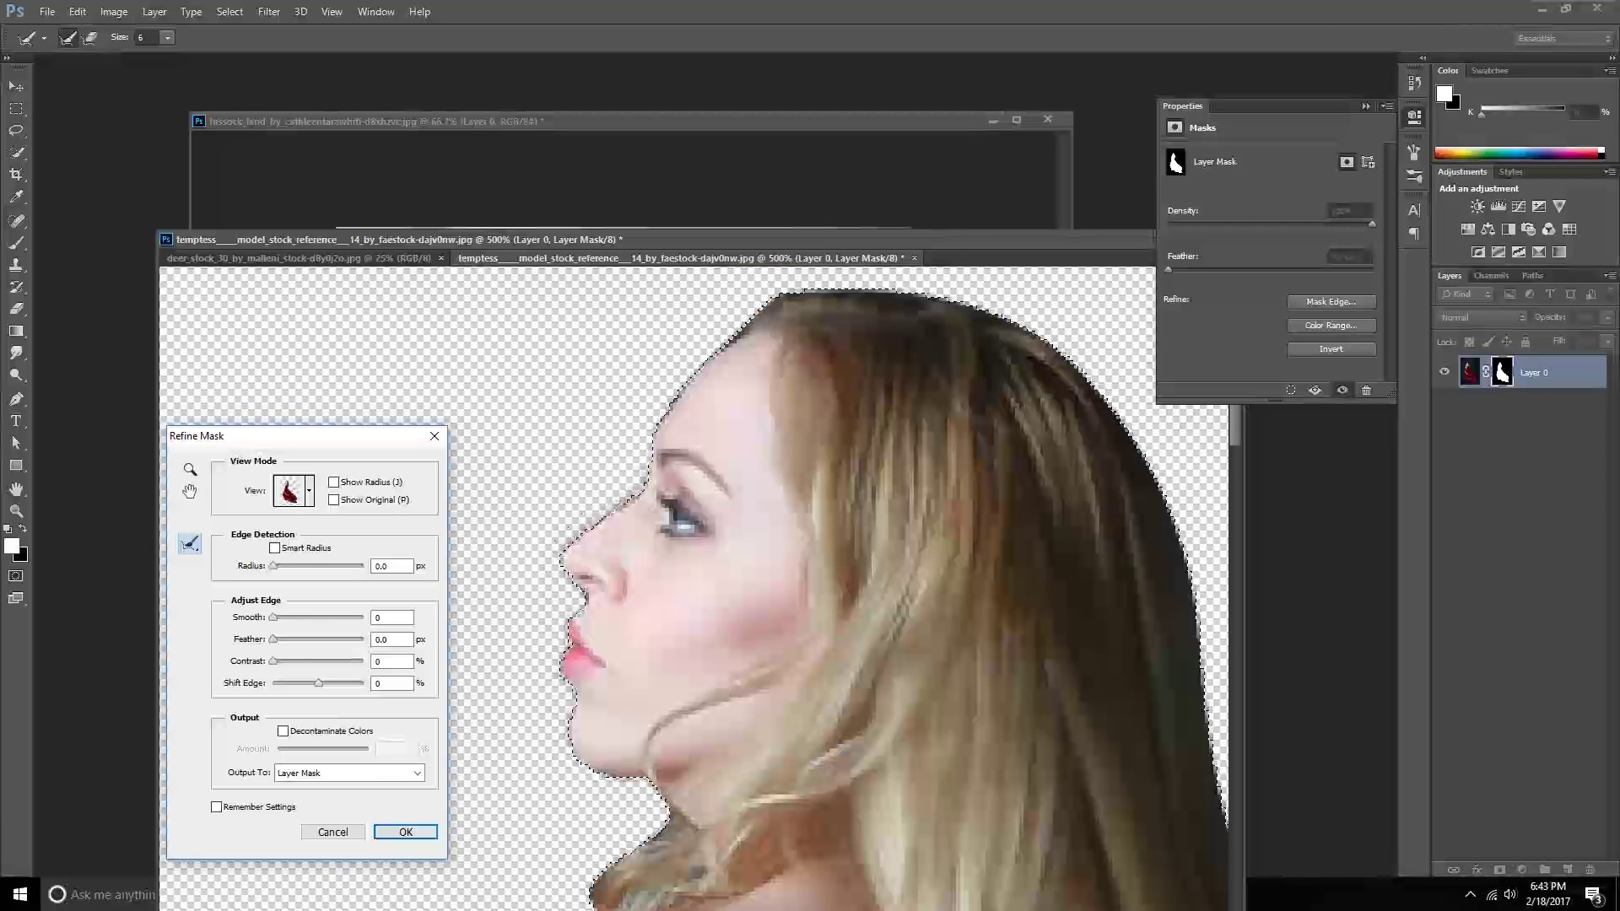
left_click_drag(715, 336, 757, 295)
left_click_drag(928, 422, 633, 506)
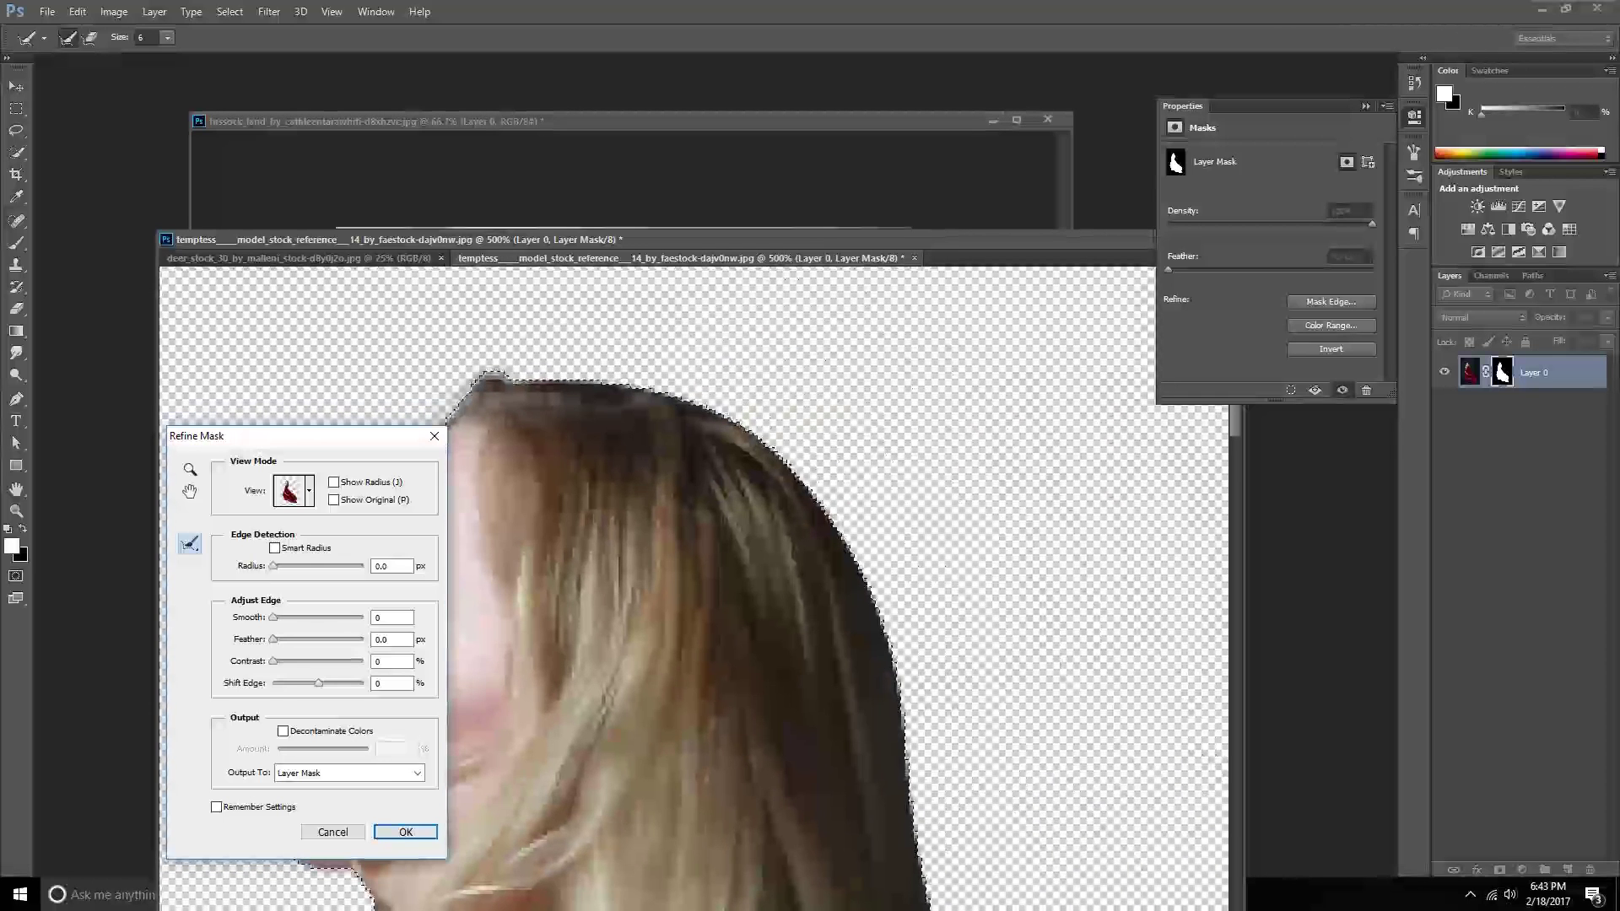
mouse_move(514, 364)
left_mouse_down()
mouse_move(671, 388)
mouse_move(793, 455)
left_mouse_up()
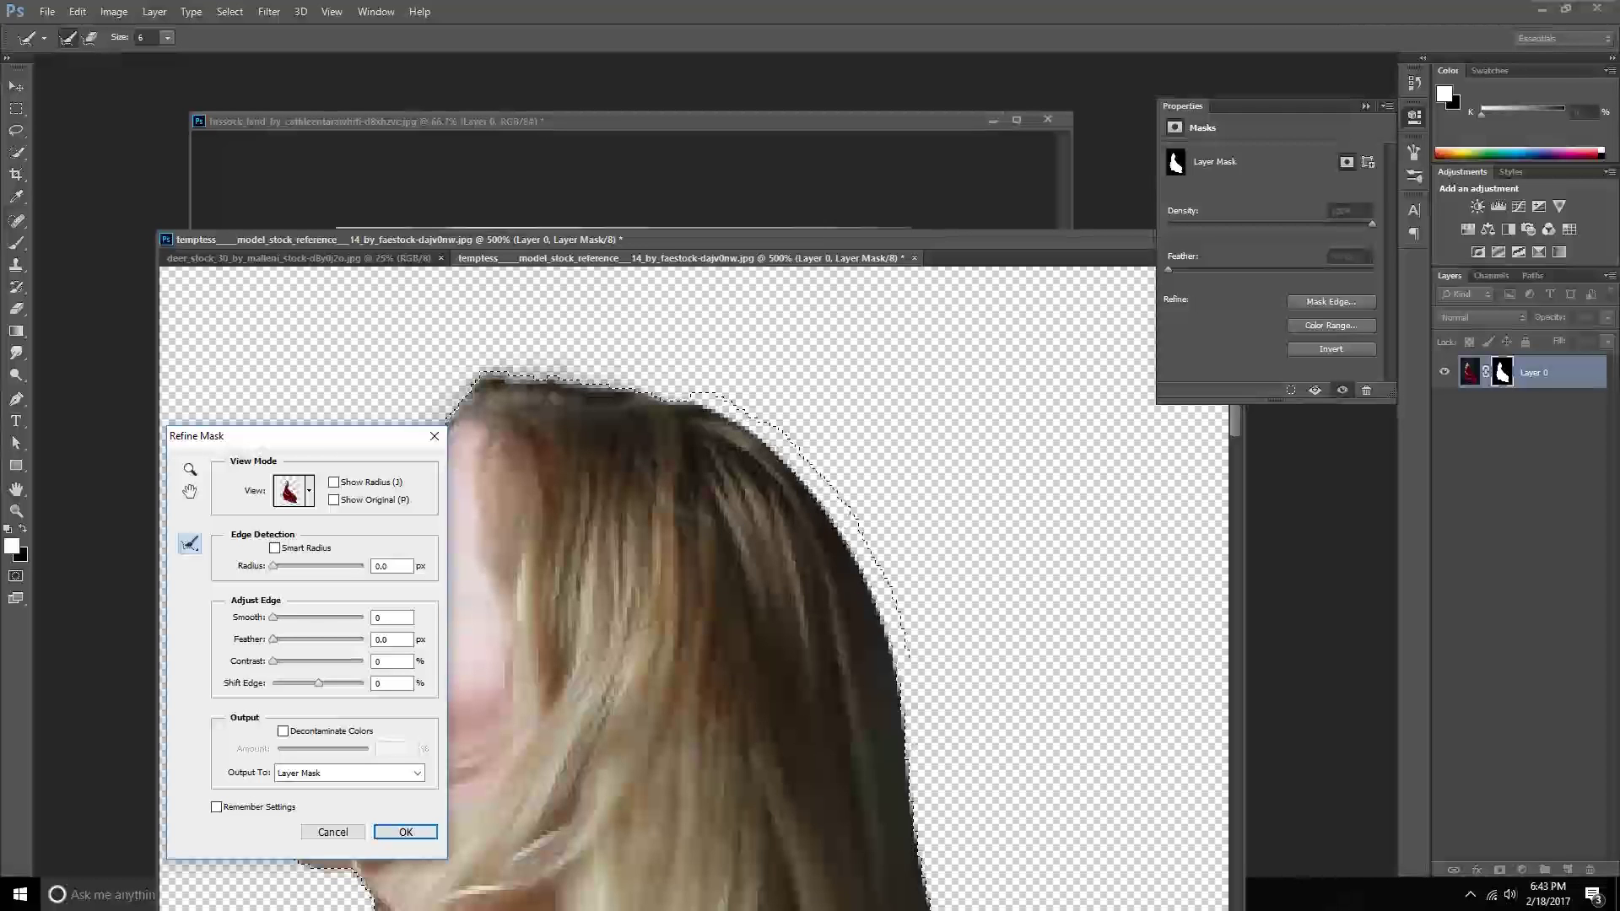
left_click_drag(844, 675, 633, 464)
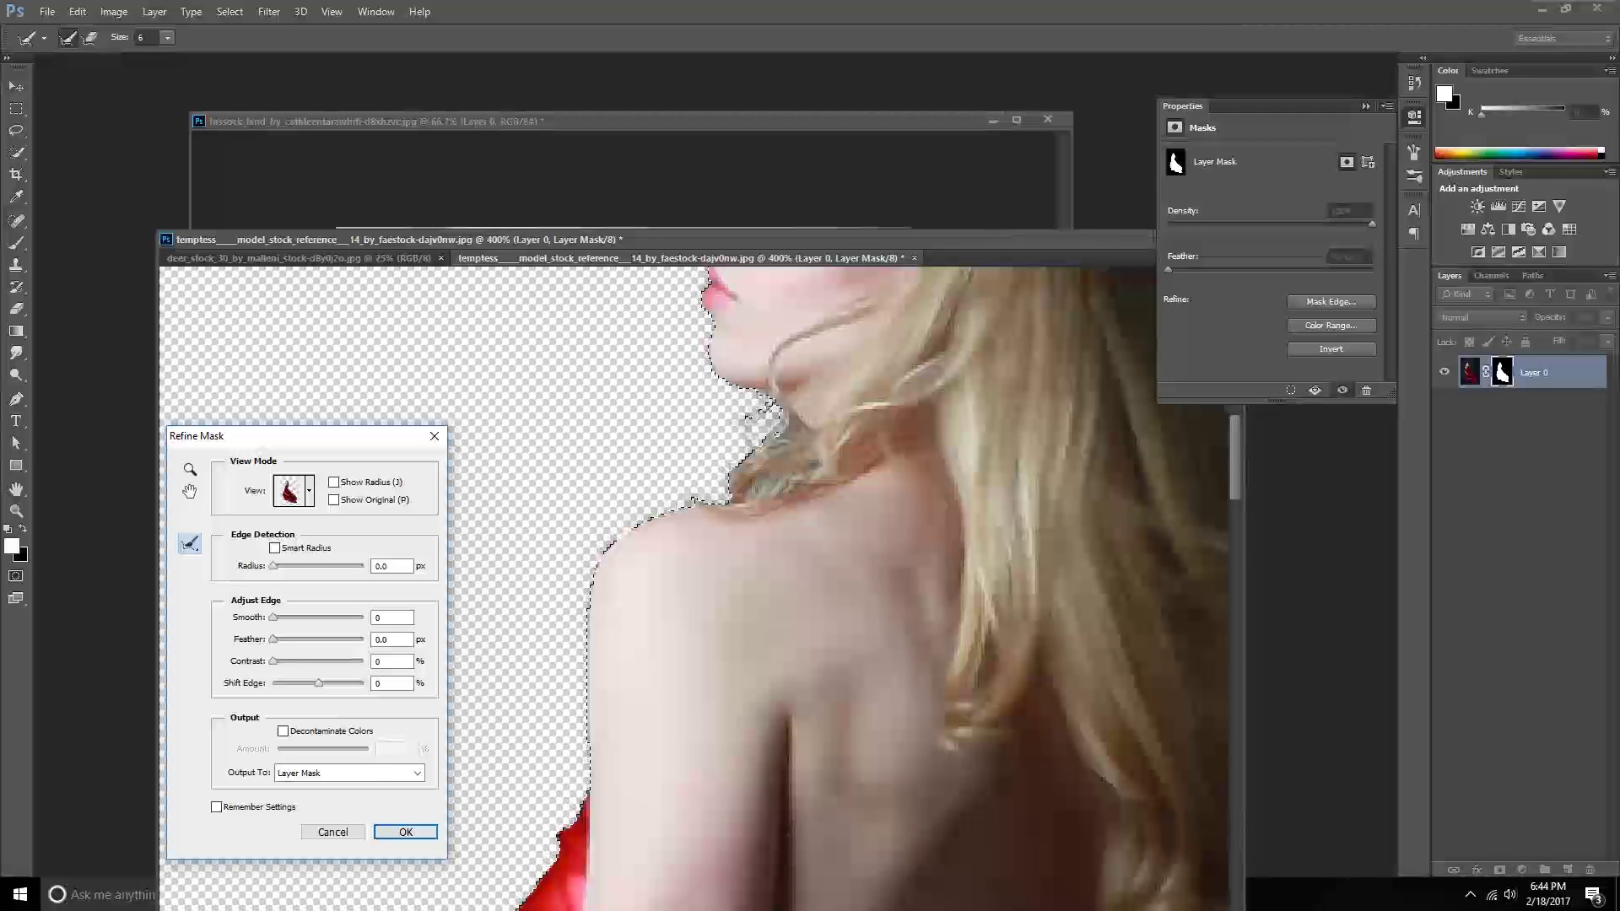
key("ctrl+minus")
key("ctrl+minus")
key("ctrl+minus")
key("ctrl+minus")
key("ctrl+minus")
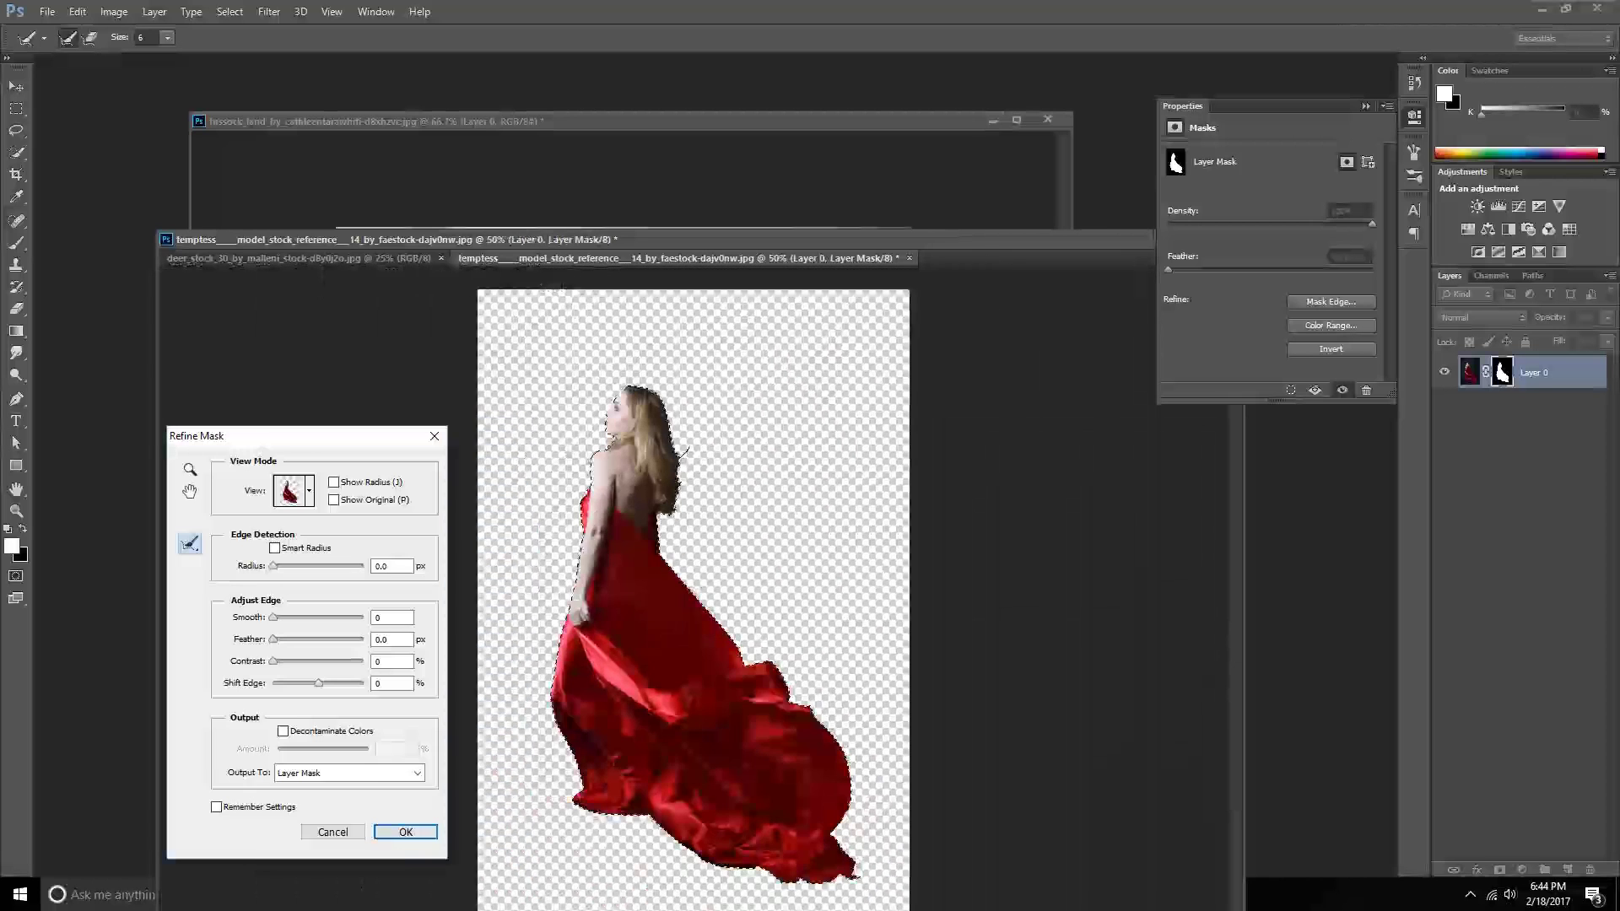
key("v")
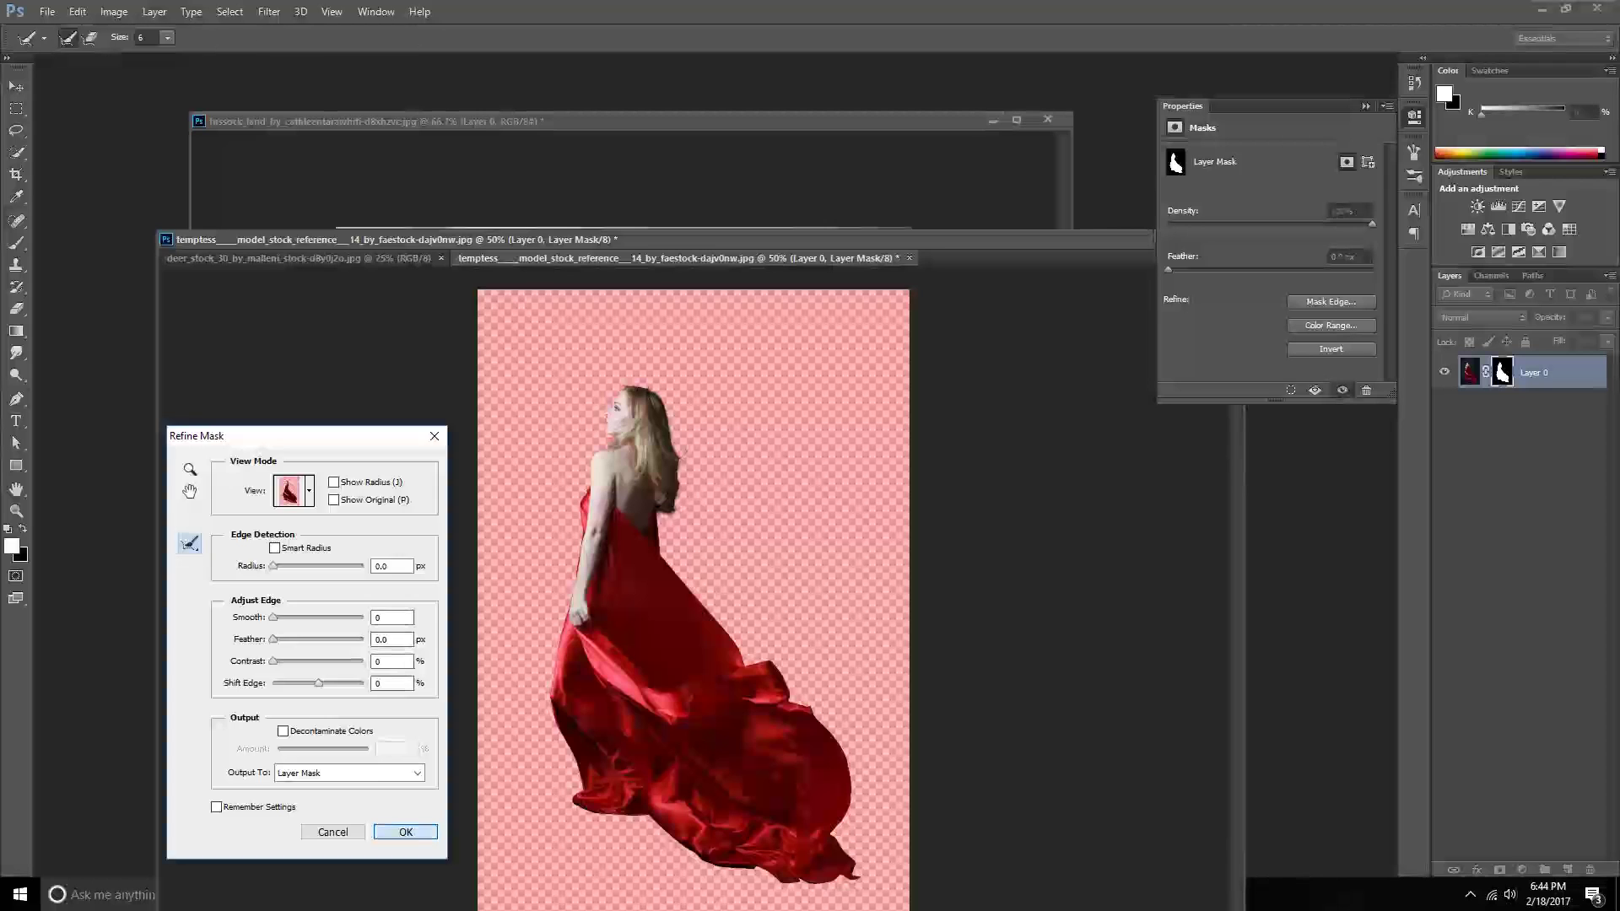
left_click(404, 832)
Copy the cut-out woman into the tussock moor document as Layer 2 and begin transforming her.
left_click_drag(380, 239, 307, 433)
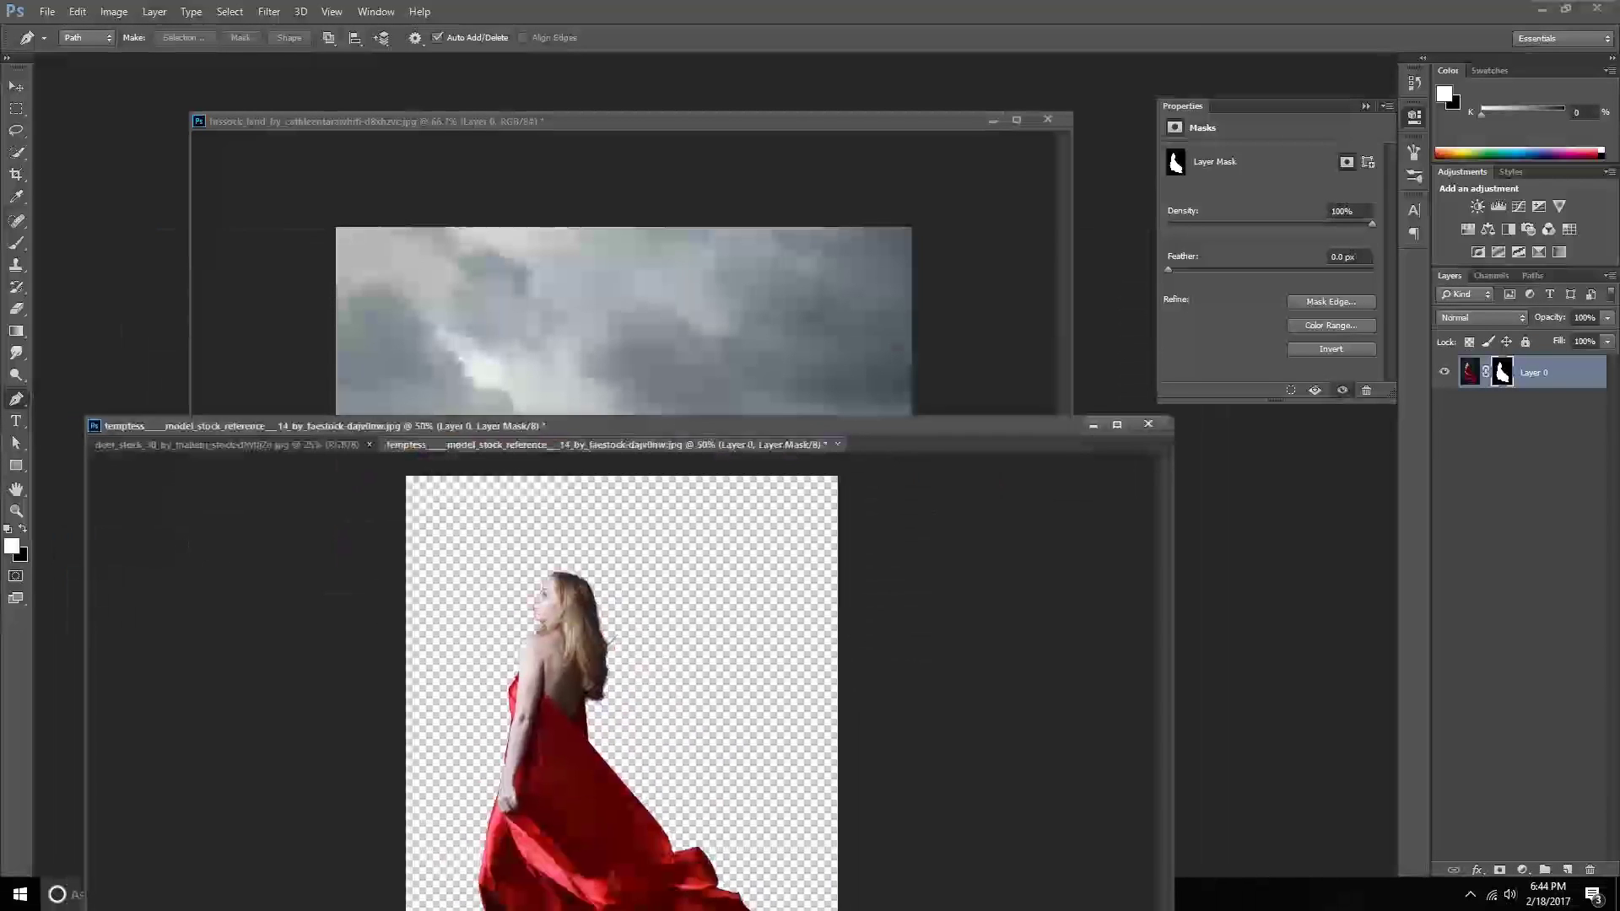
key("v")
left_click_drag(641, 545, 770, 408)
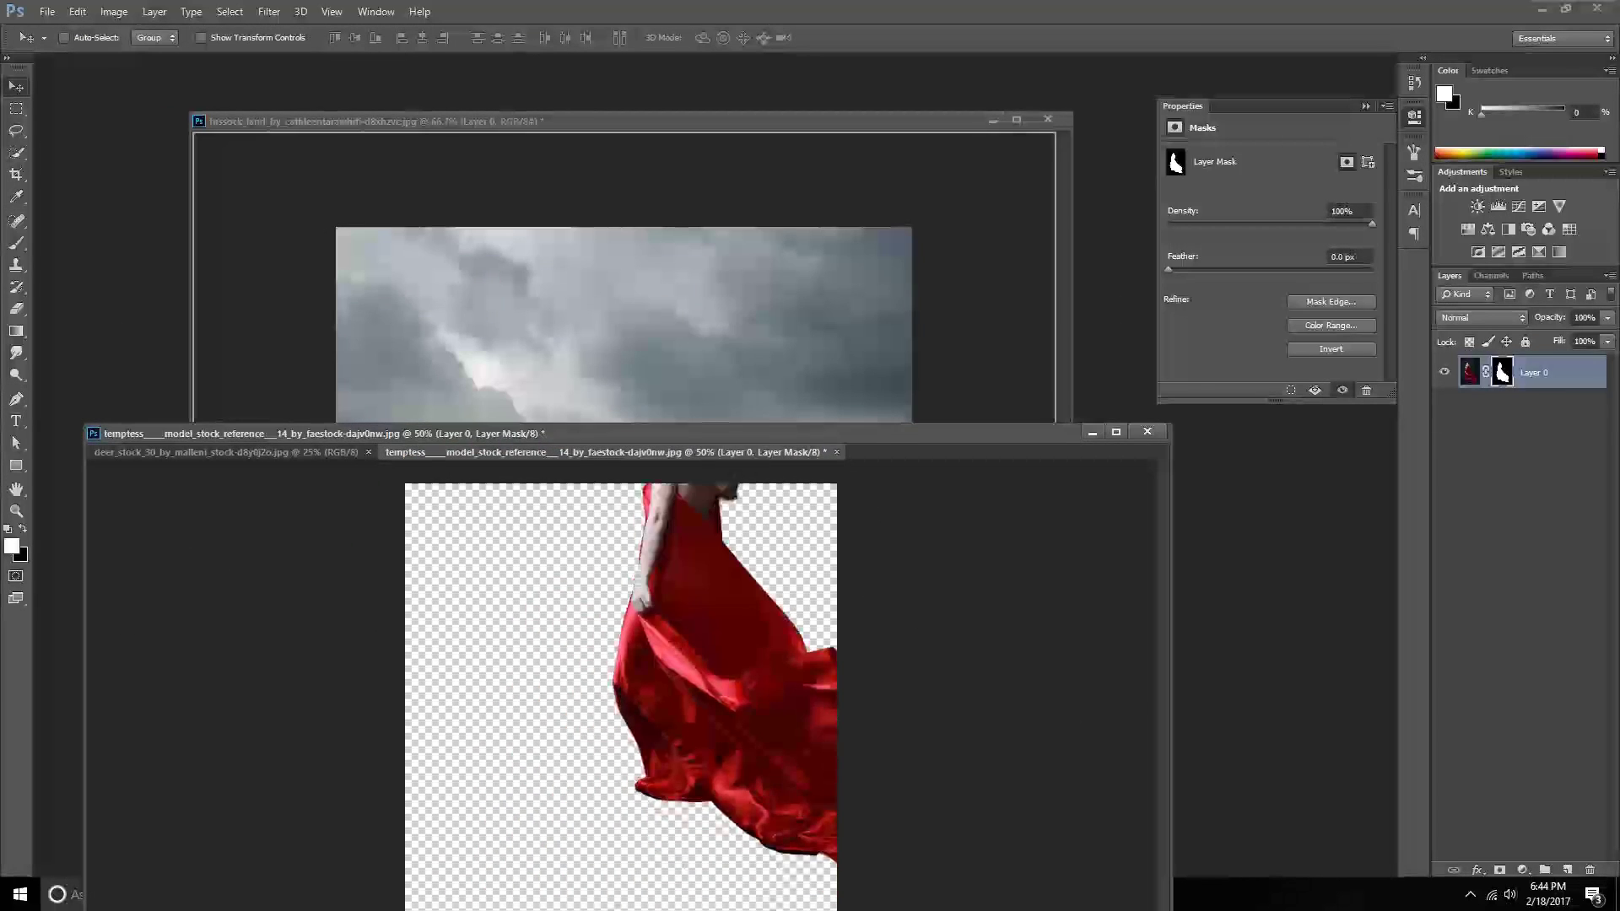
key("ctrl+t")
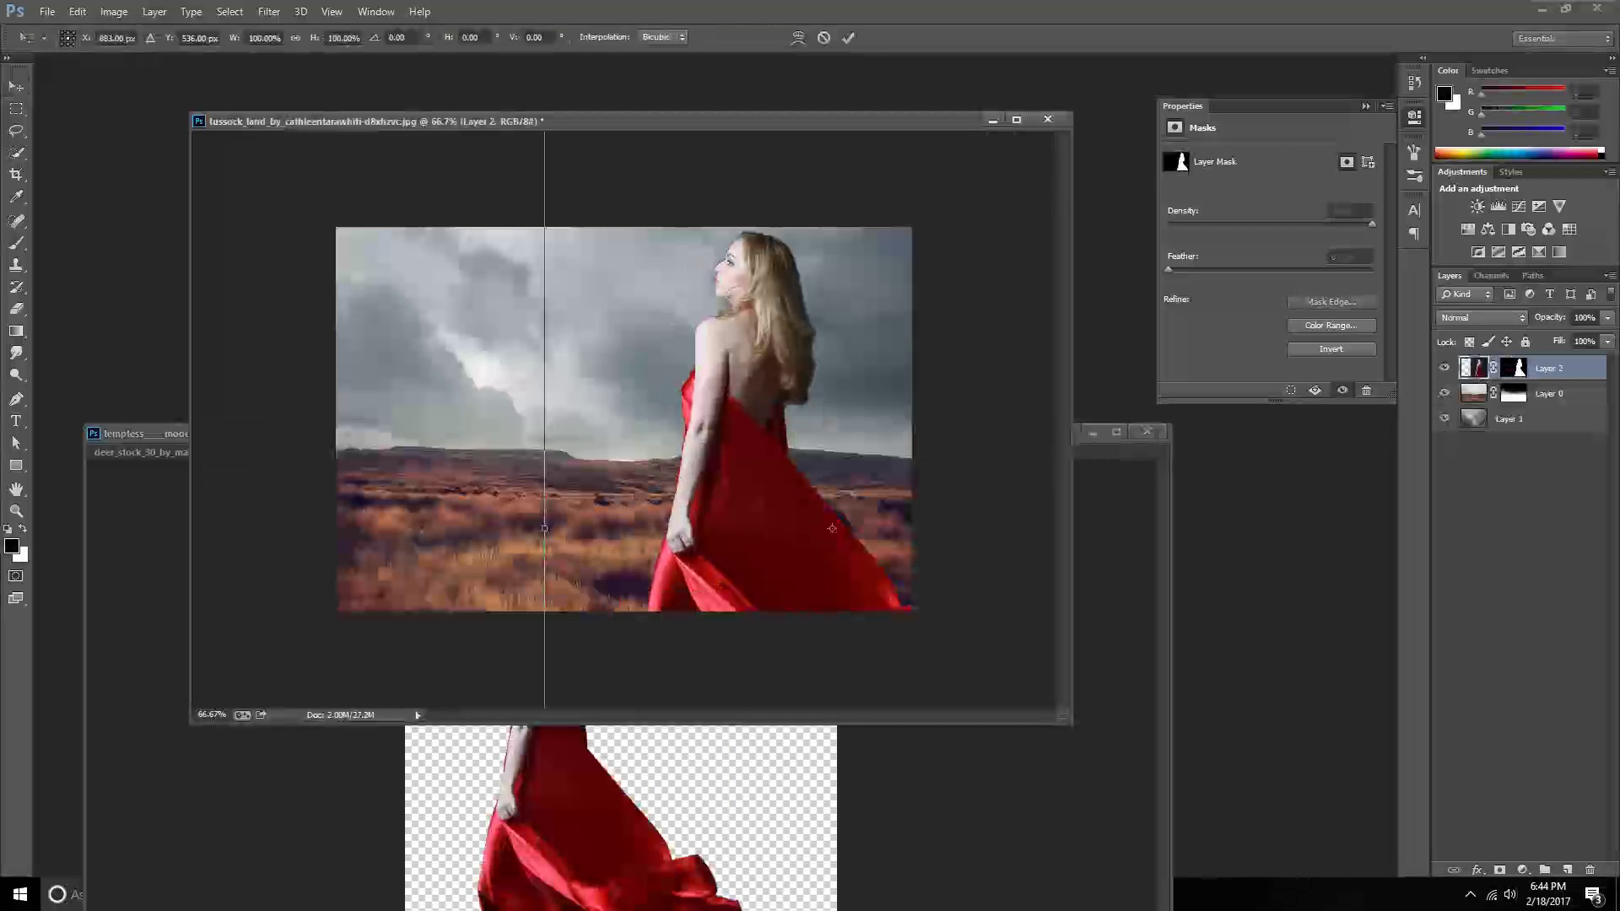
key("ctrl+minus")
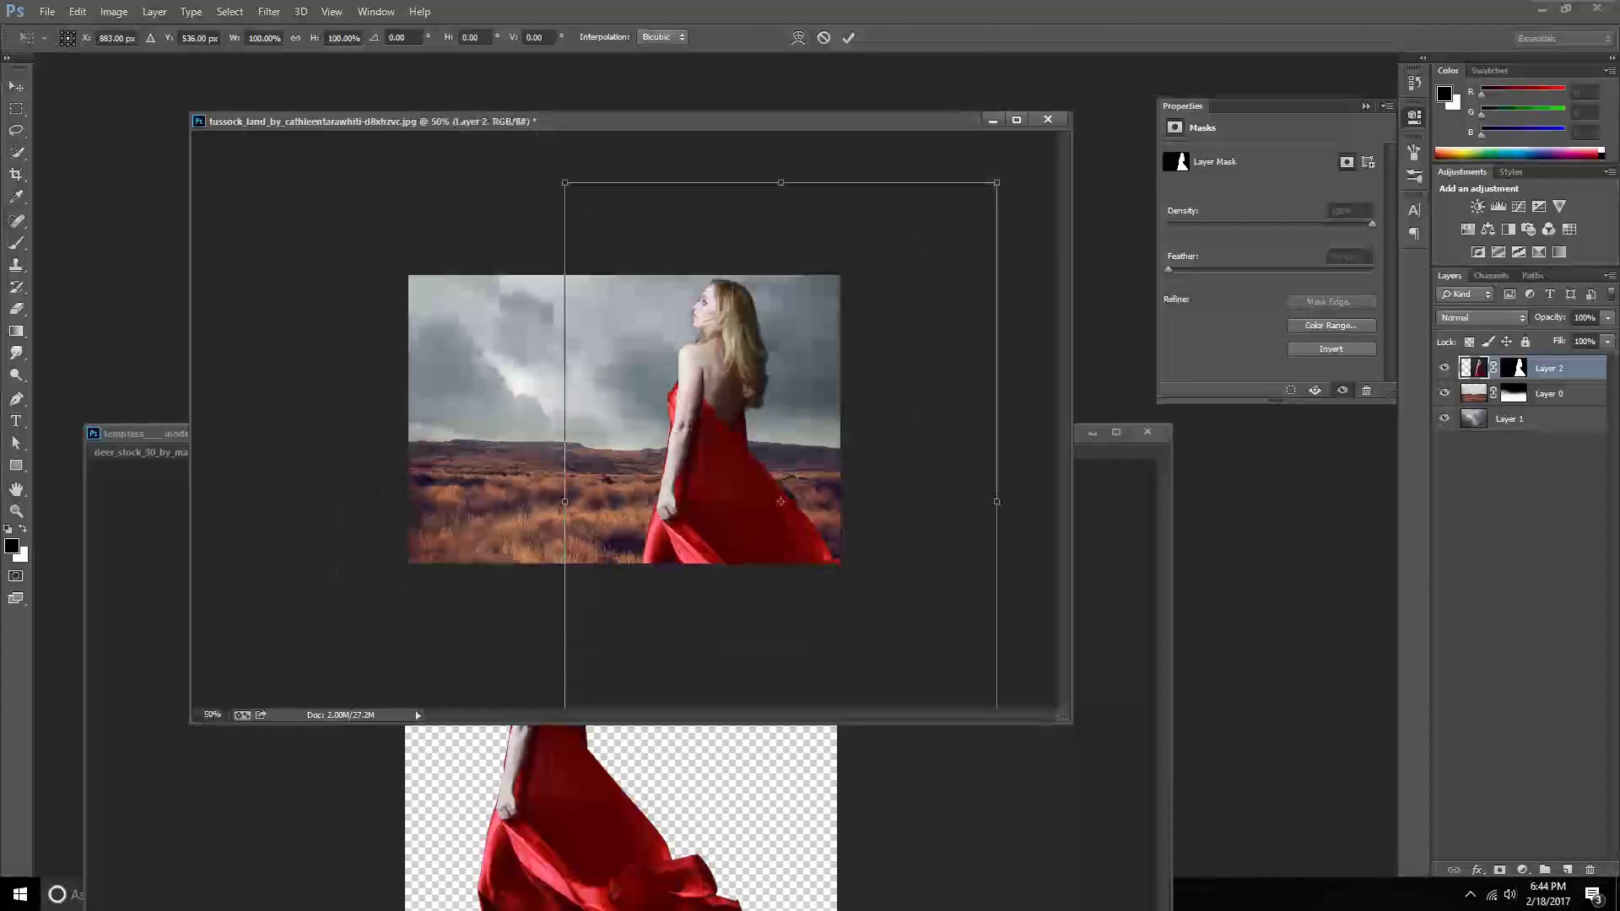
Scale the woman down to about 14% and stand her in the grass right of centre.
left_click_drag(564, 182, 704, 390)
mouse_move(746, 457)
left_mouse_down()
mouse_move(717, 413)
mouse_move(723, 456)
left_mouse_up()
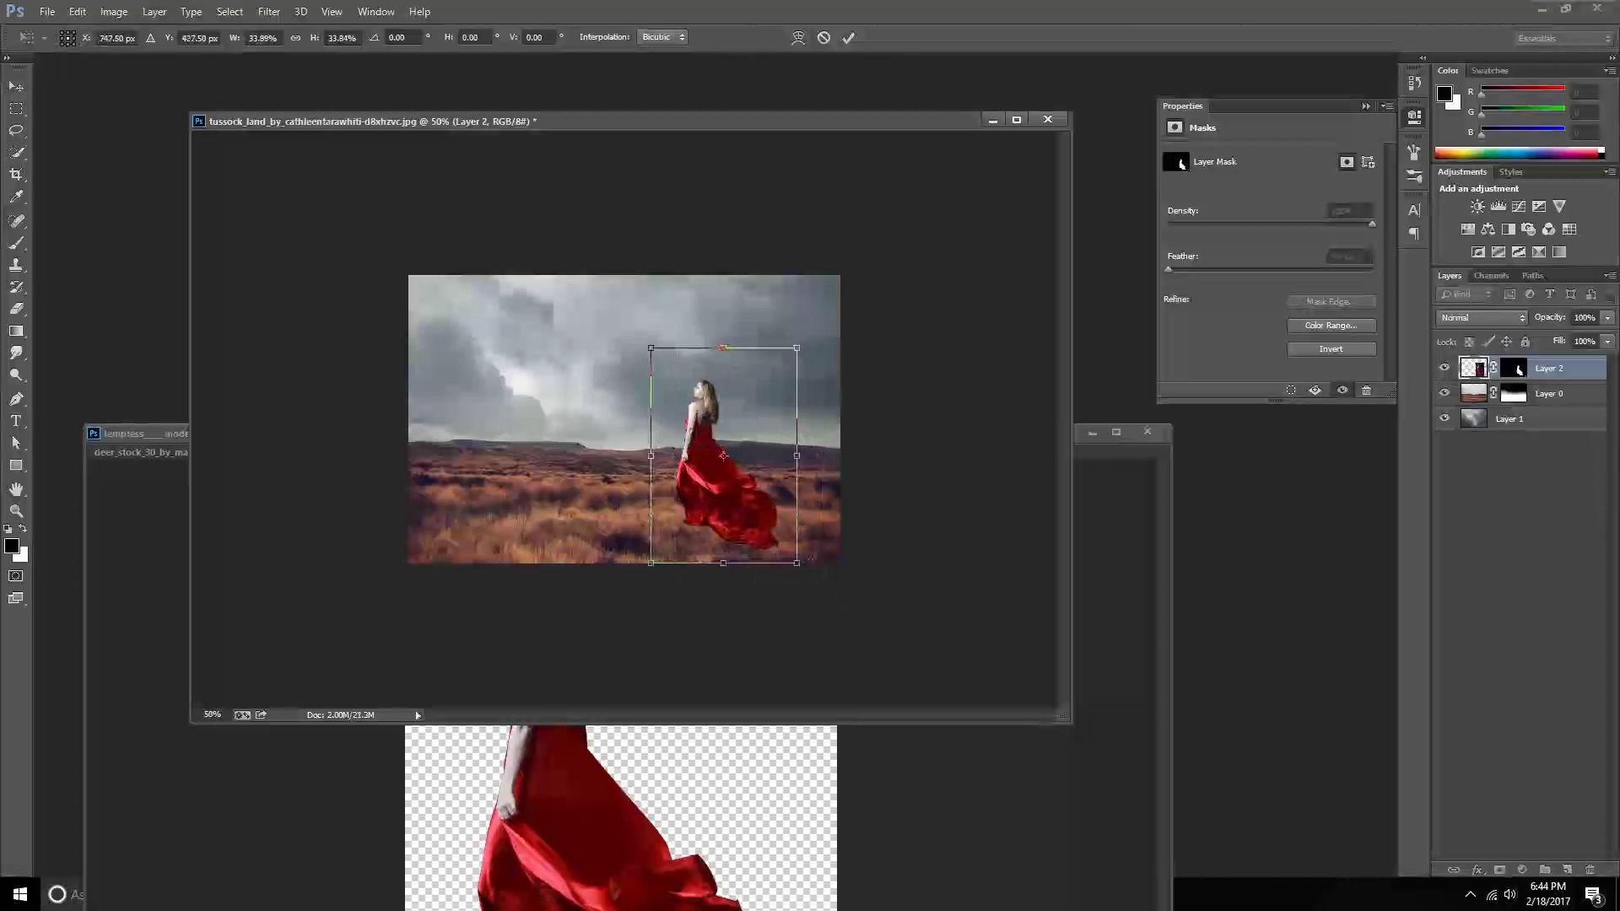
mouse_move(650, 348)
left_mouse_down()
mouse_move(698, 417)
mouse_move(709, 485)
left_mouse_up()
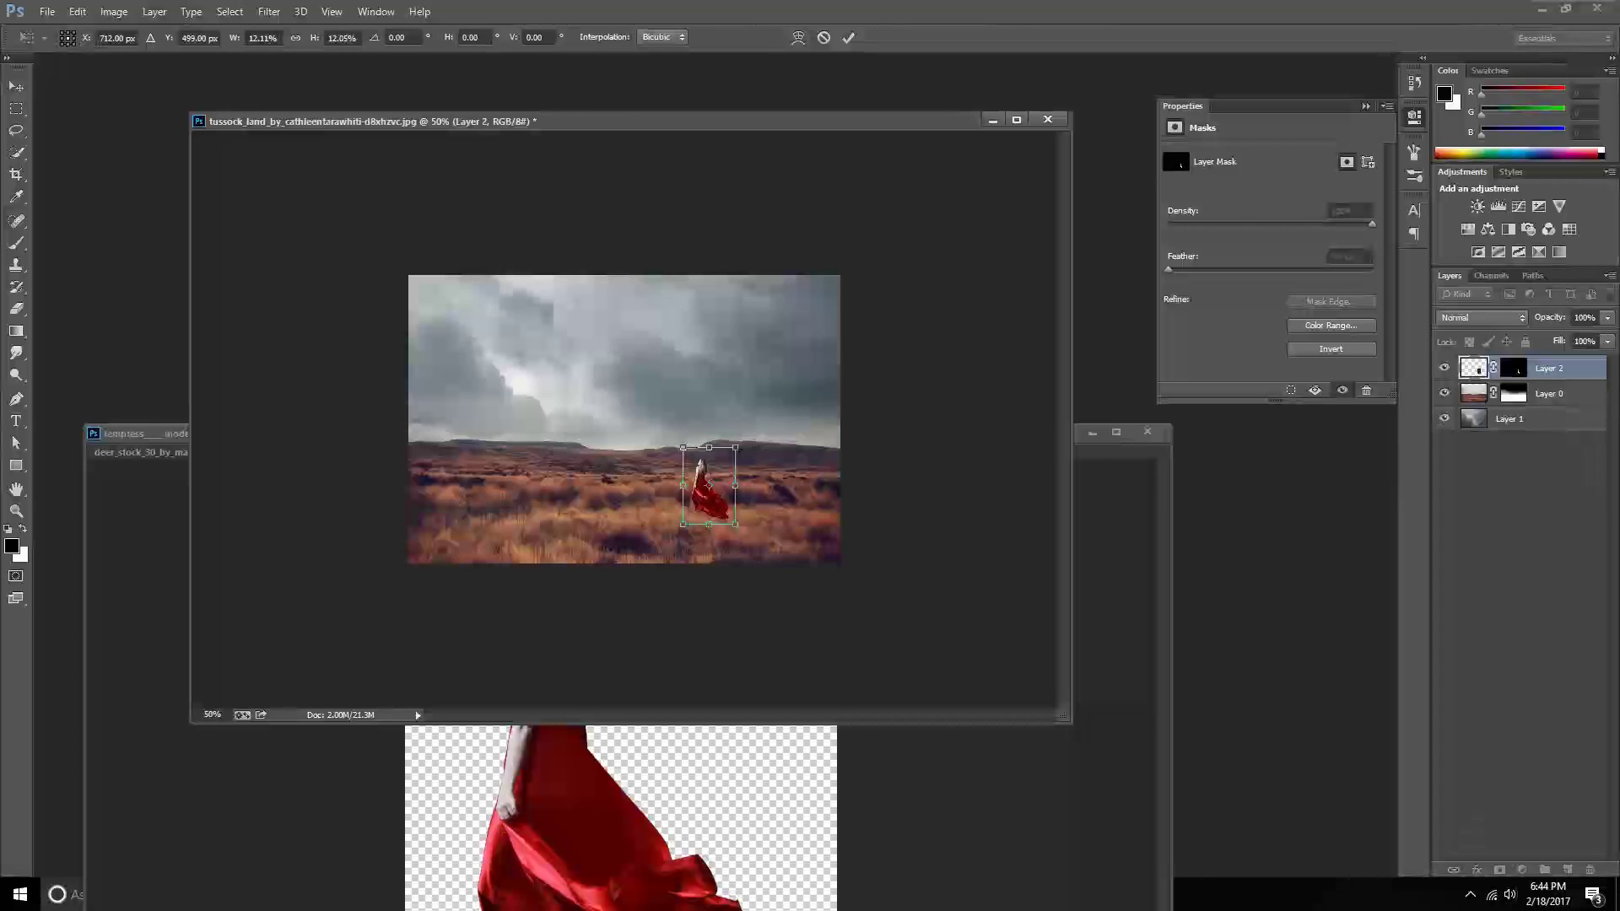
key("ctrl+plus")
mouse_move(793, 552)
left_mouse_down()
mouse_move(739, 556)
mouse_move(775, 561)
left_mouse_up()
left_click_drag(827, 634, 836, 647)
left_click_drag(809, 556, 819, 557)
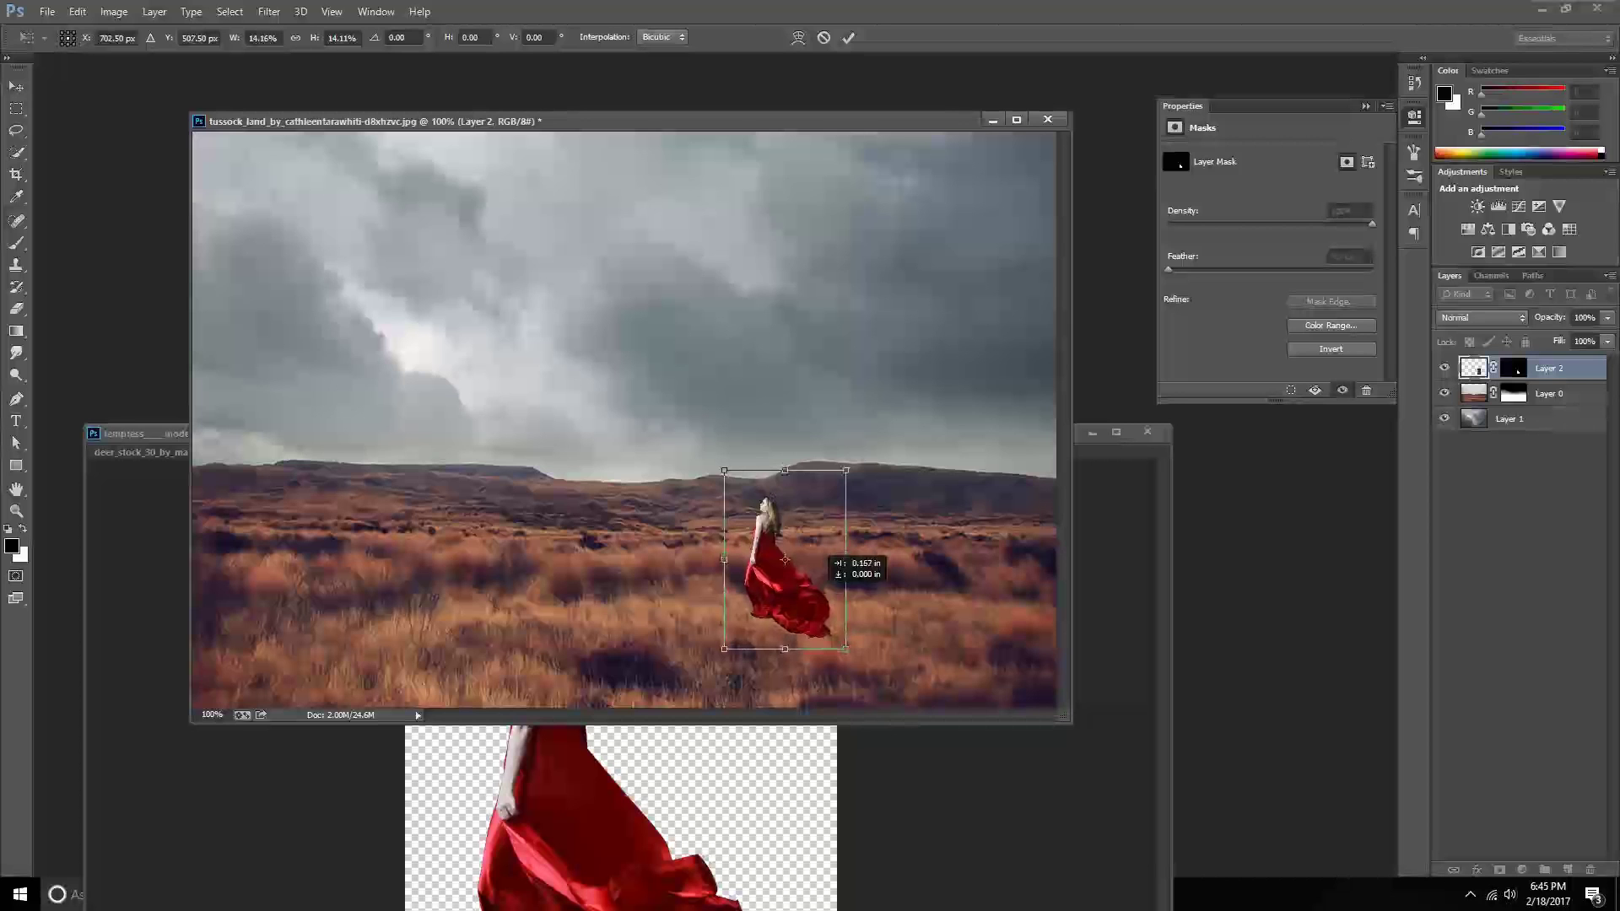
key("Return")
key("ctrl+Tab")
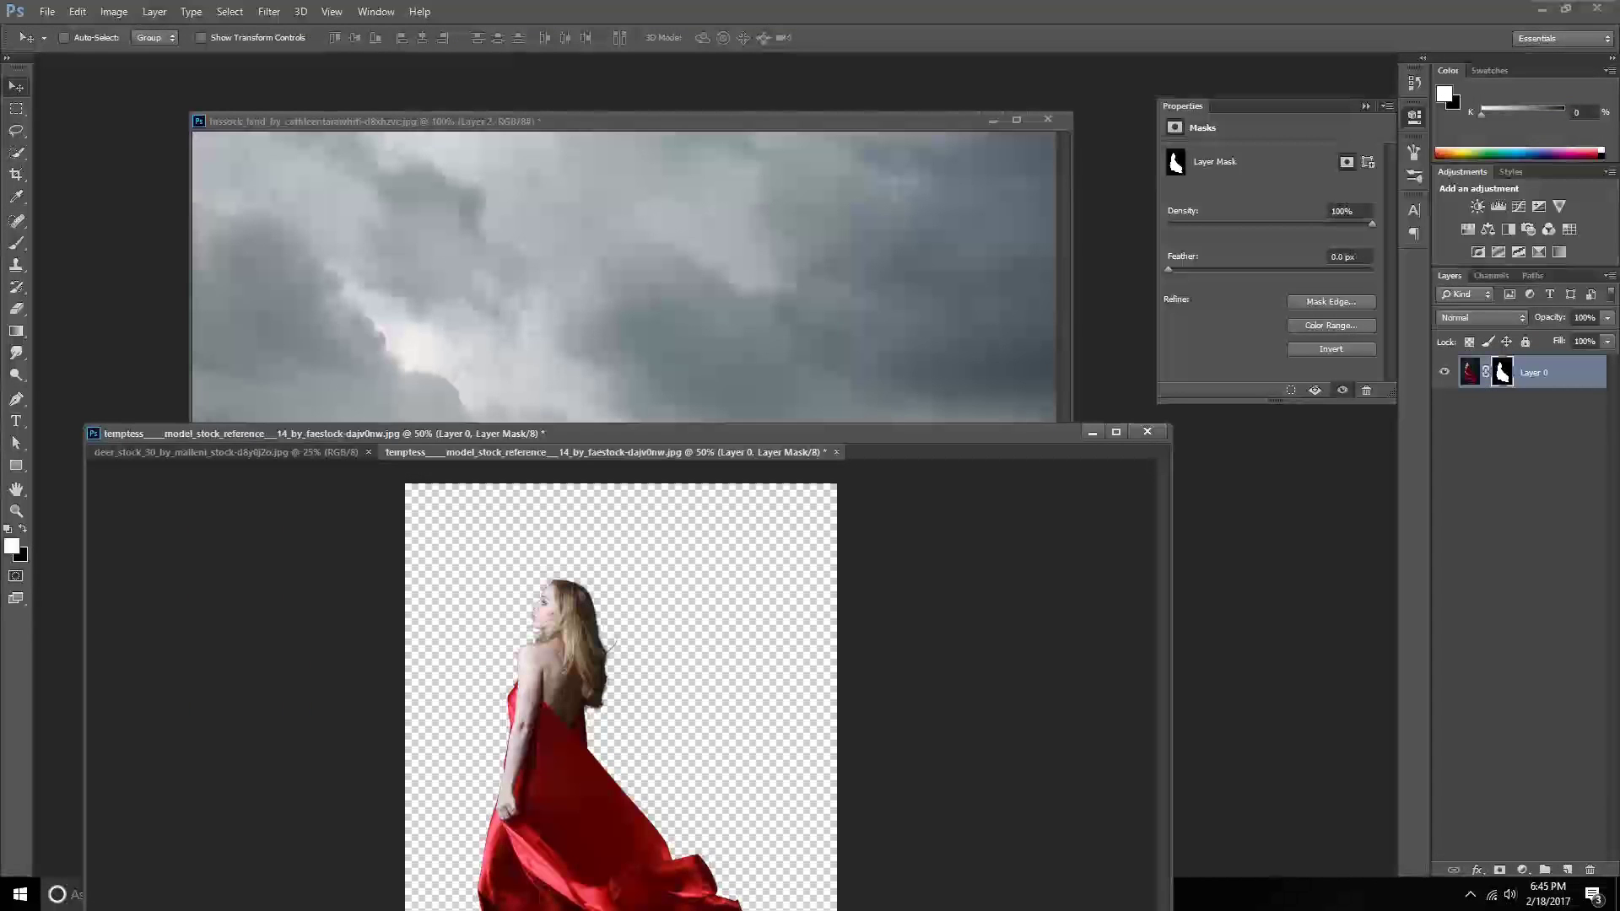
Close the woman's source document and zoom in on the deer photo.
key("ctrl+w")
left_click(815, 337)
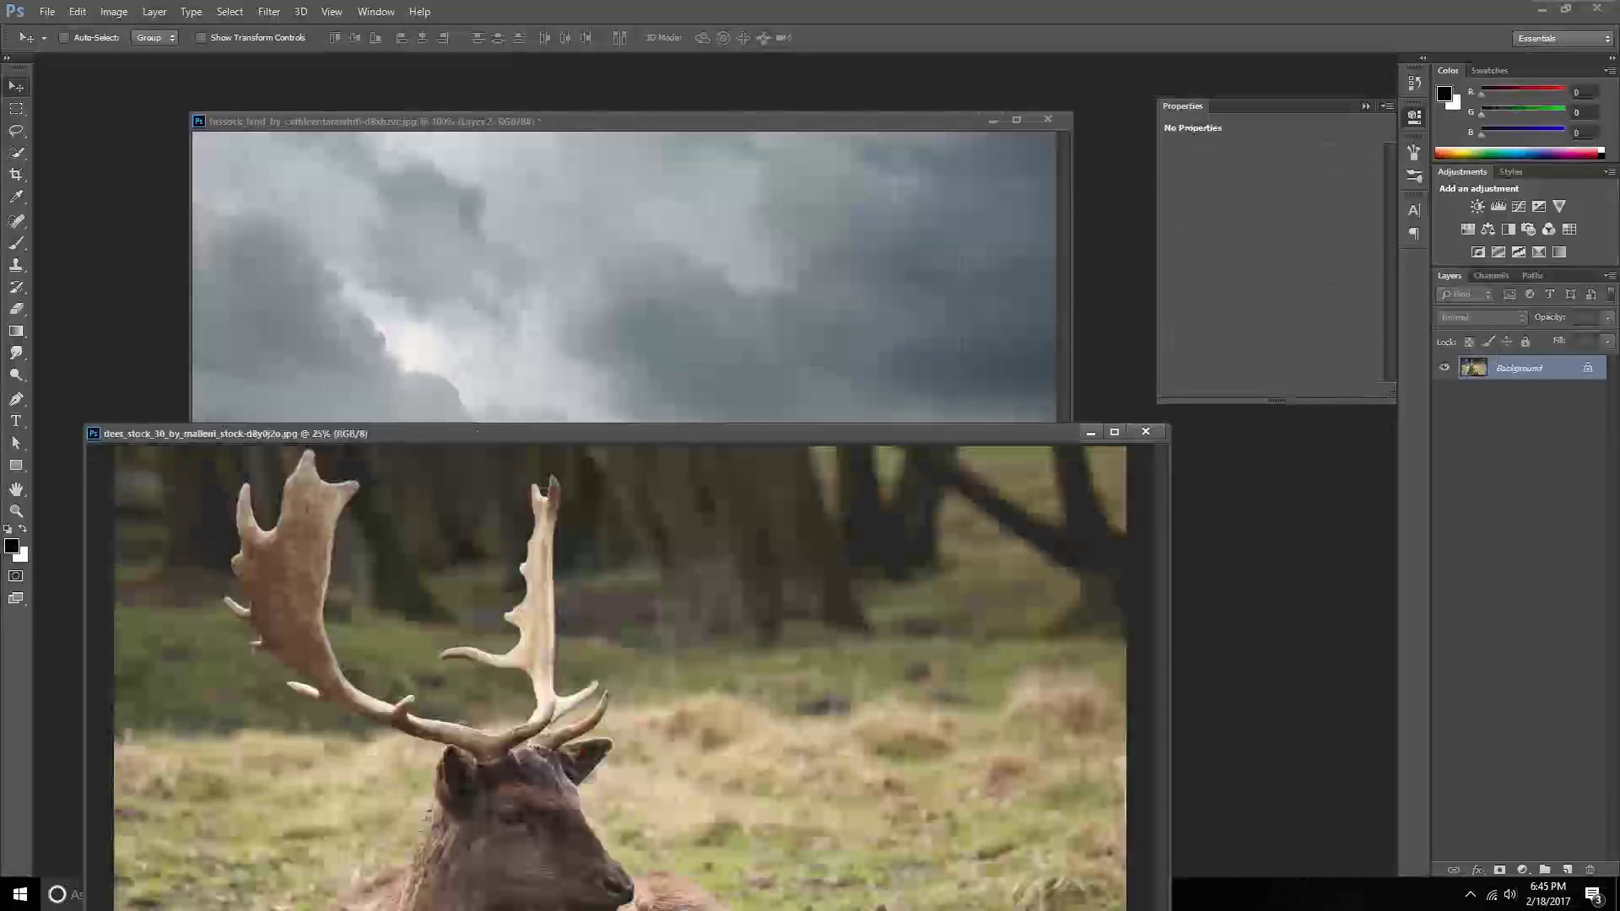
key("ctrl+minus")
key("ctrl+minus")
key("ctrl+minus")
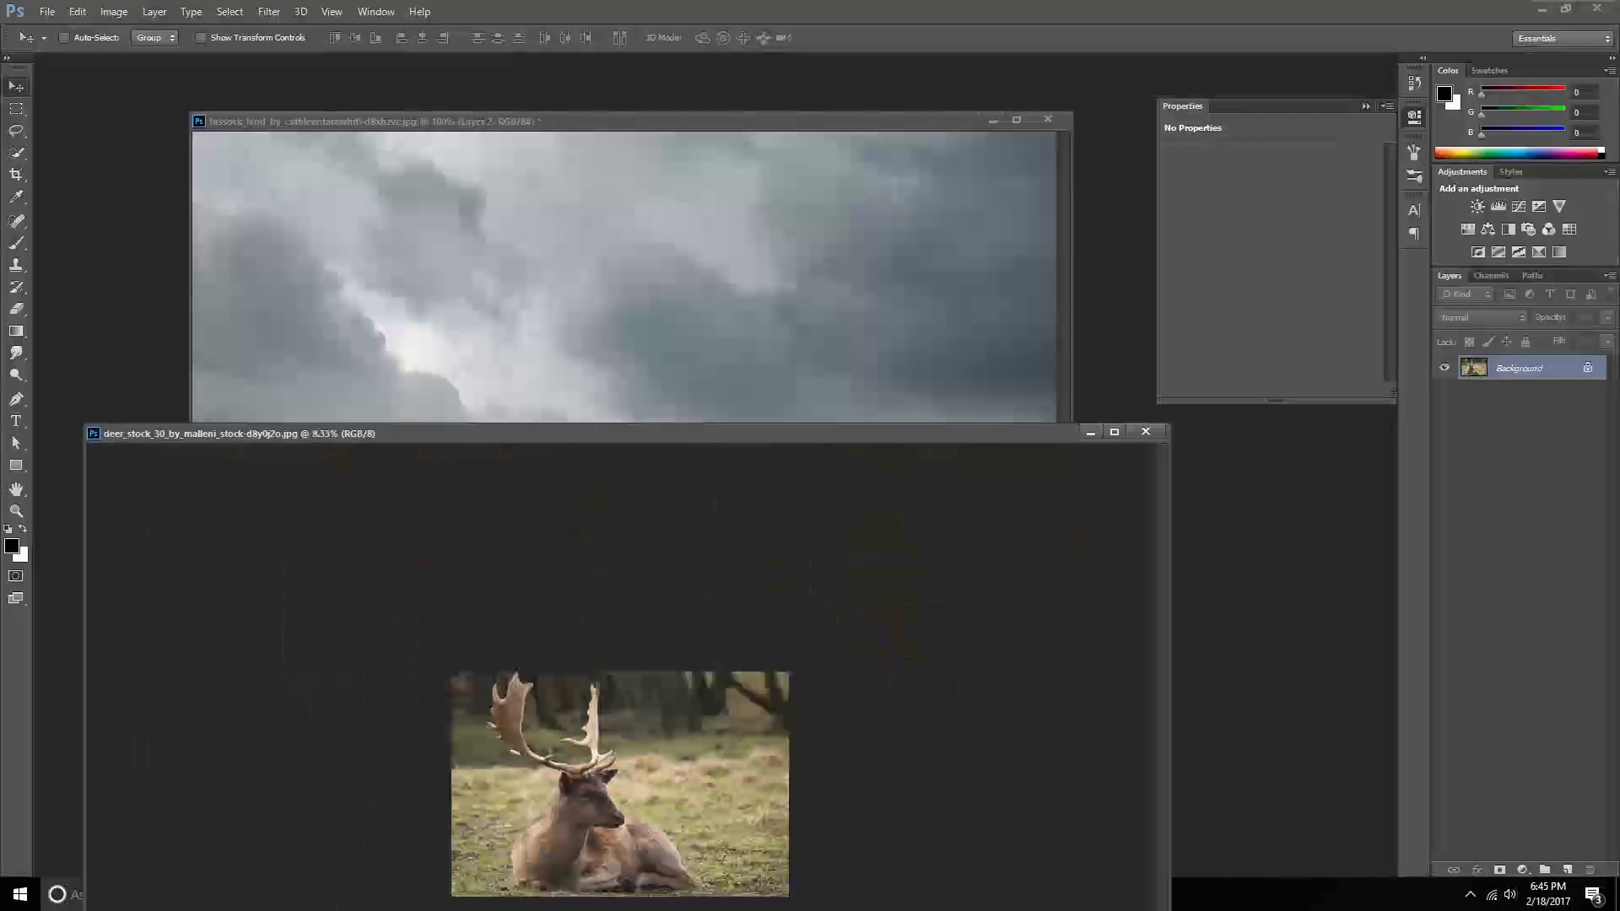
left_click_drag(615, 433, 616, 247)
key("ctrl+plus")
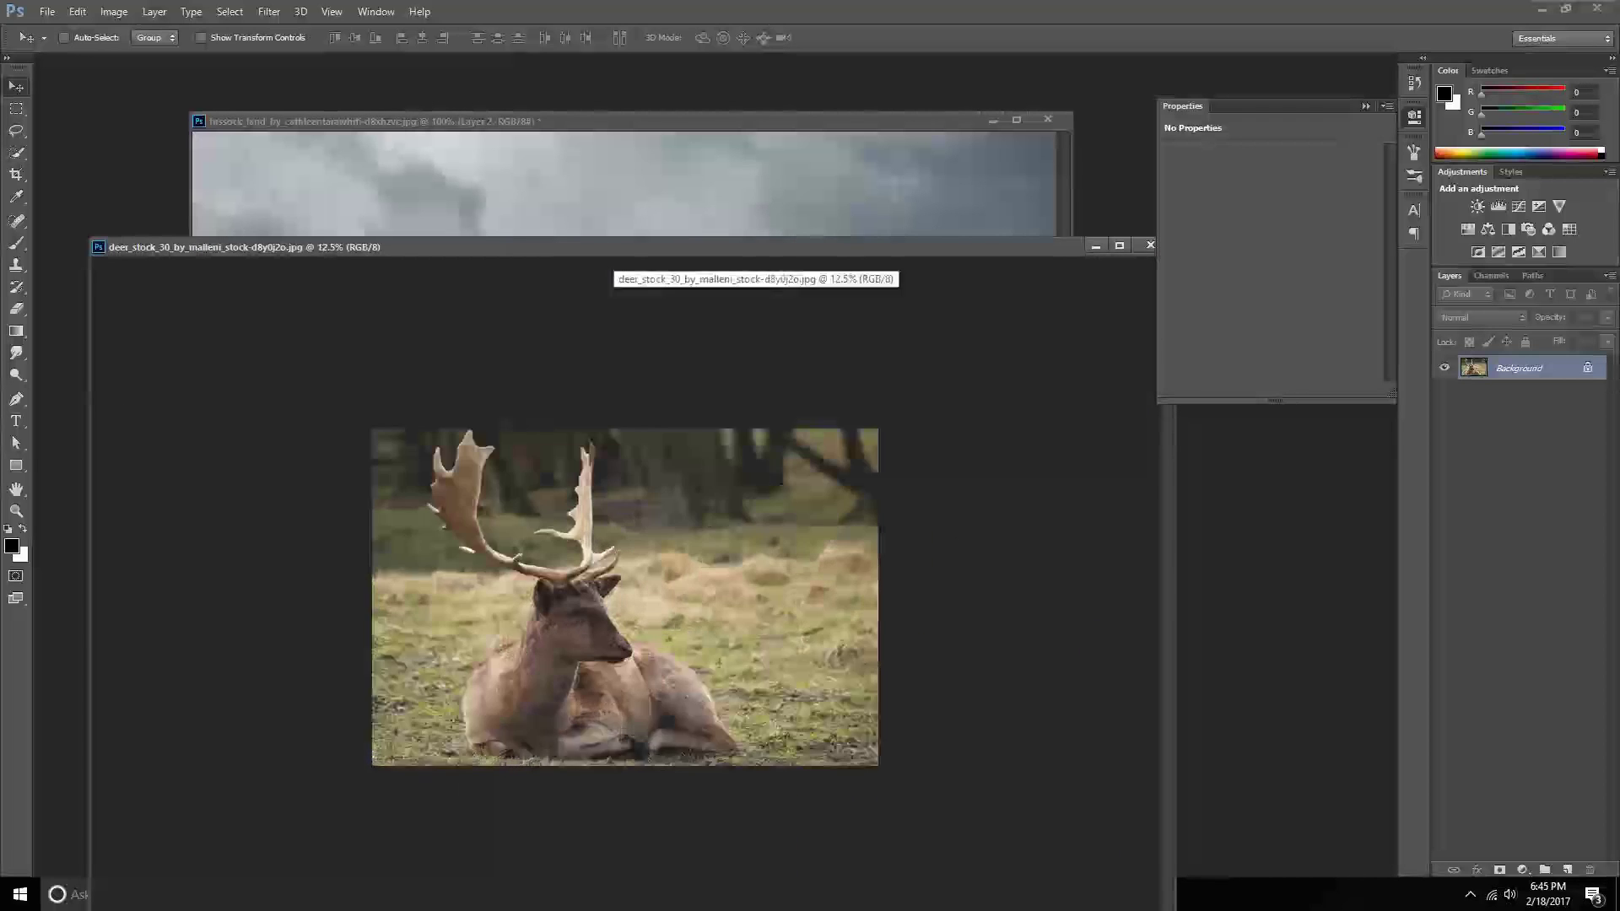
key("ctrl+plus")
key("ctrl+plus")
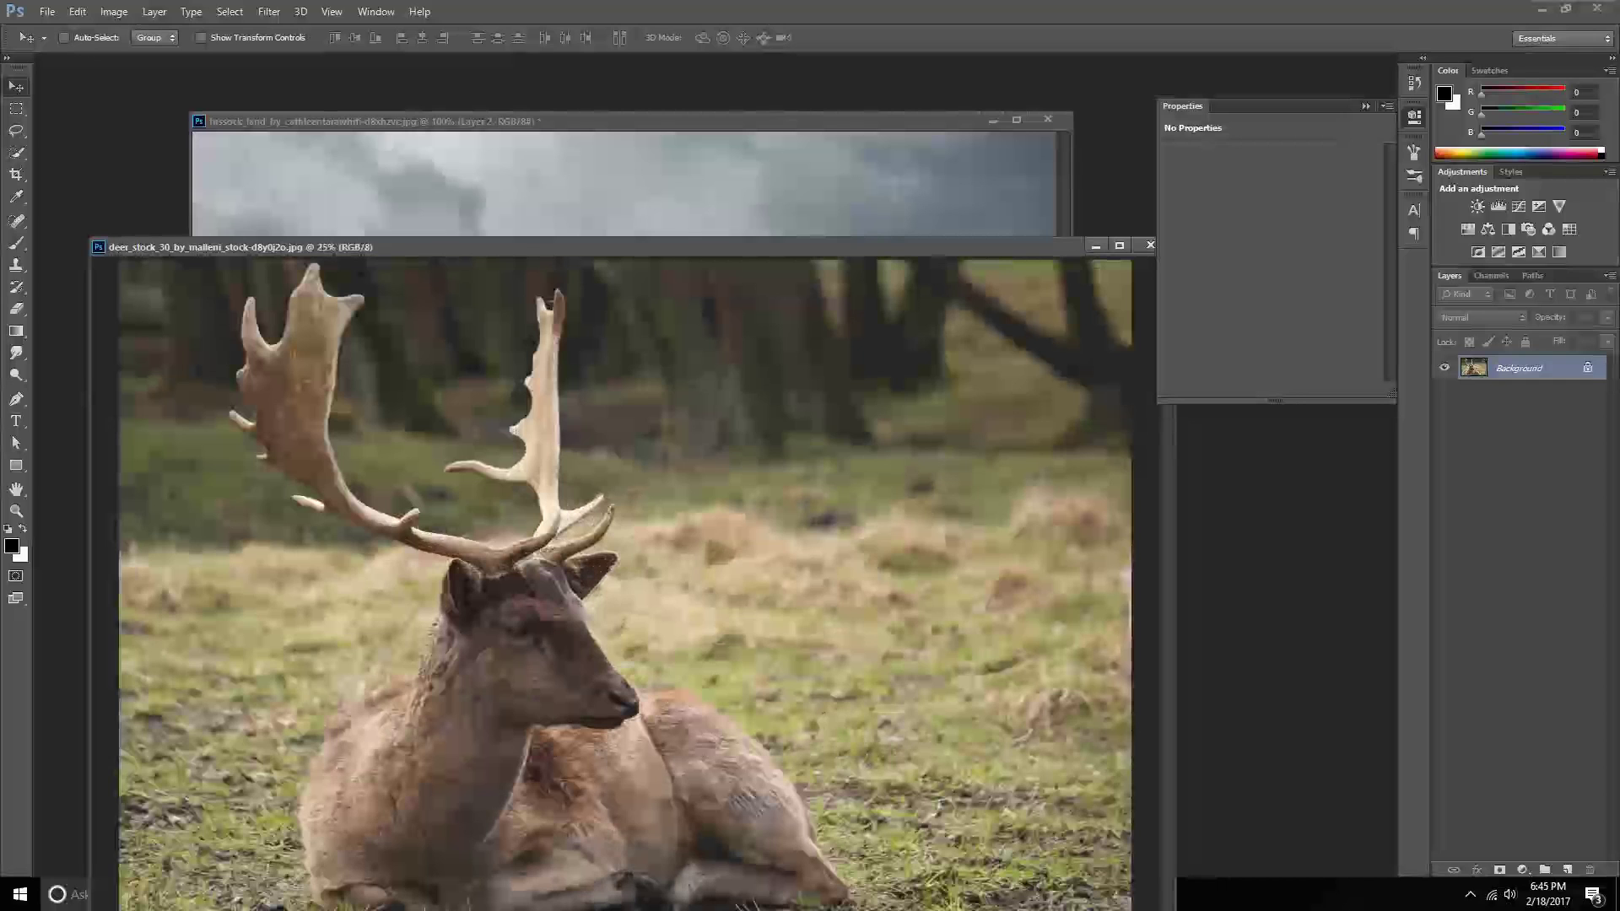
Trace a Pen path along the edges of the deer's antler tines.
left_click(17, 398)
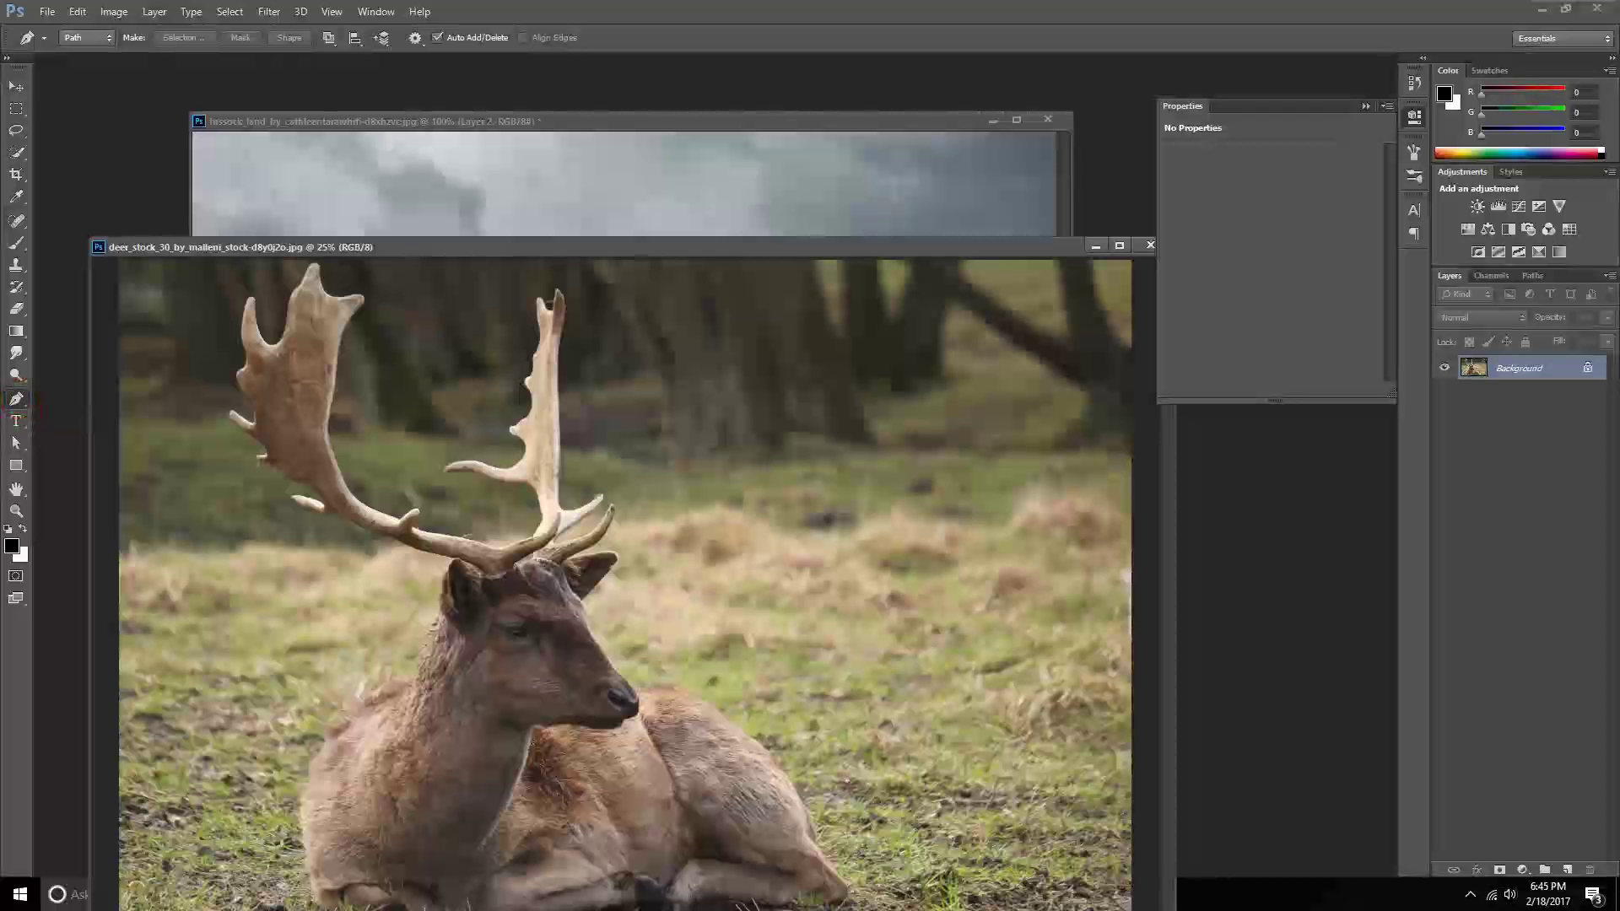
scroll(243, 270, "up", 2)
scroll(243, 270, "up", 2)
scroll(243, 270, "up", 1)
left_click(491, 673)
left_click_drag(541, 500, 546, 425)
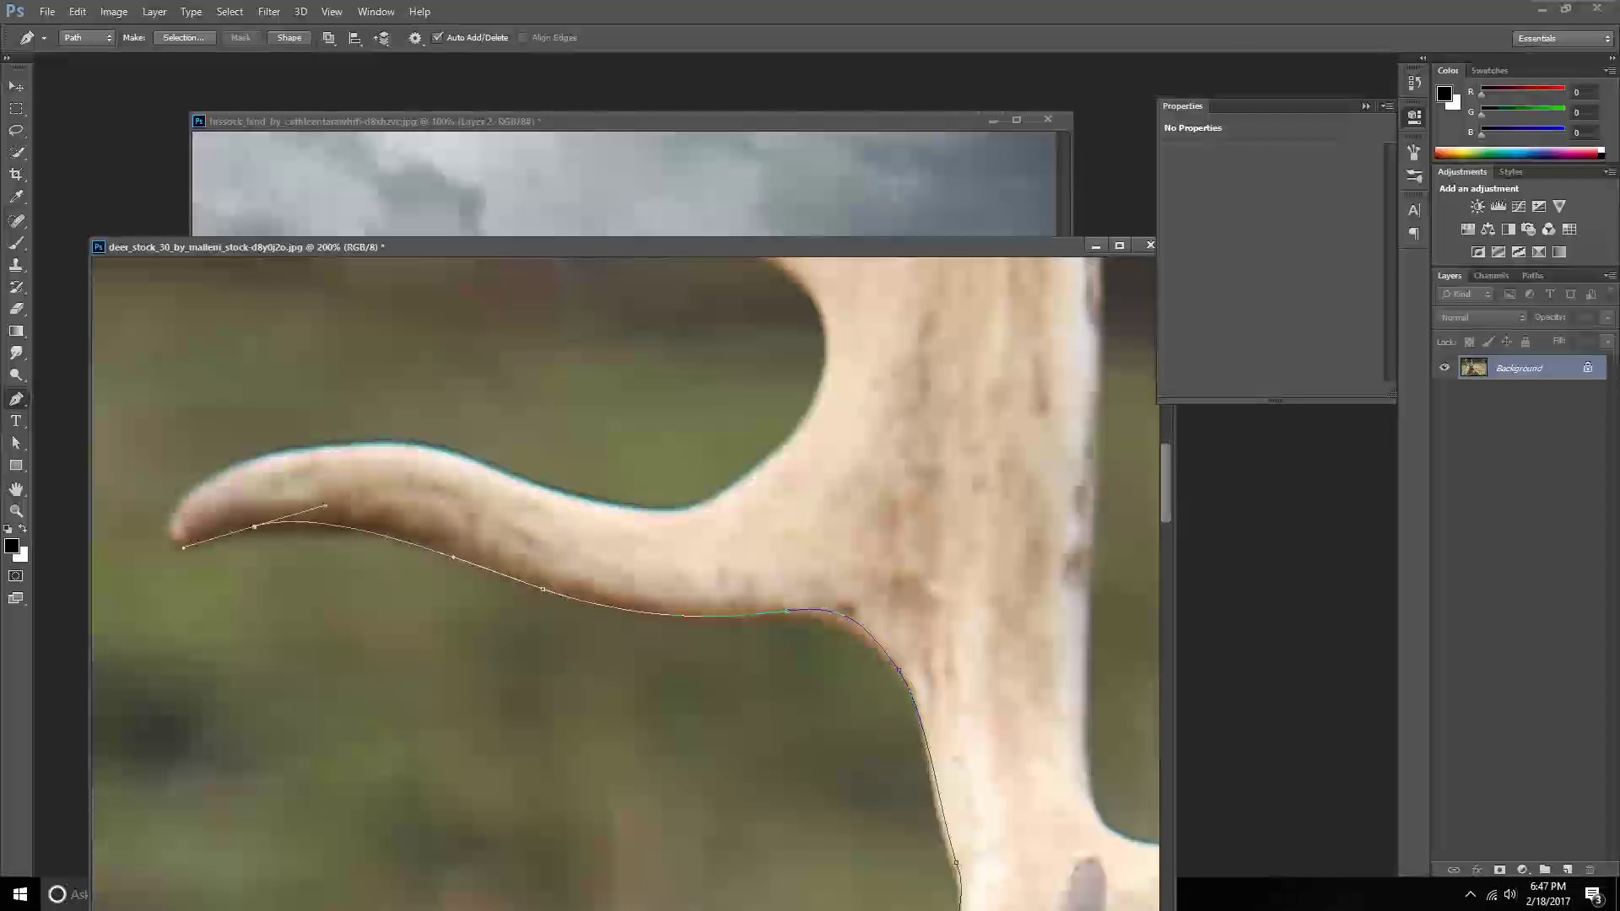
left_click(631, 510)
mouse_move(717, 509)
left_mouse_down()
mouse_move(812, 417)
mouse_move(825, 323)
left_mouse_up()
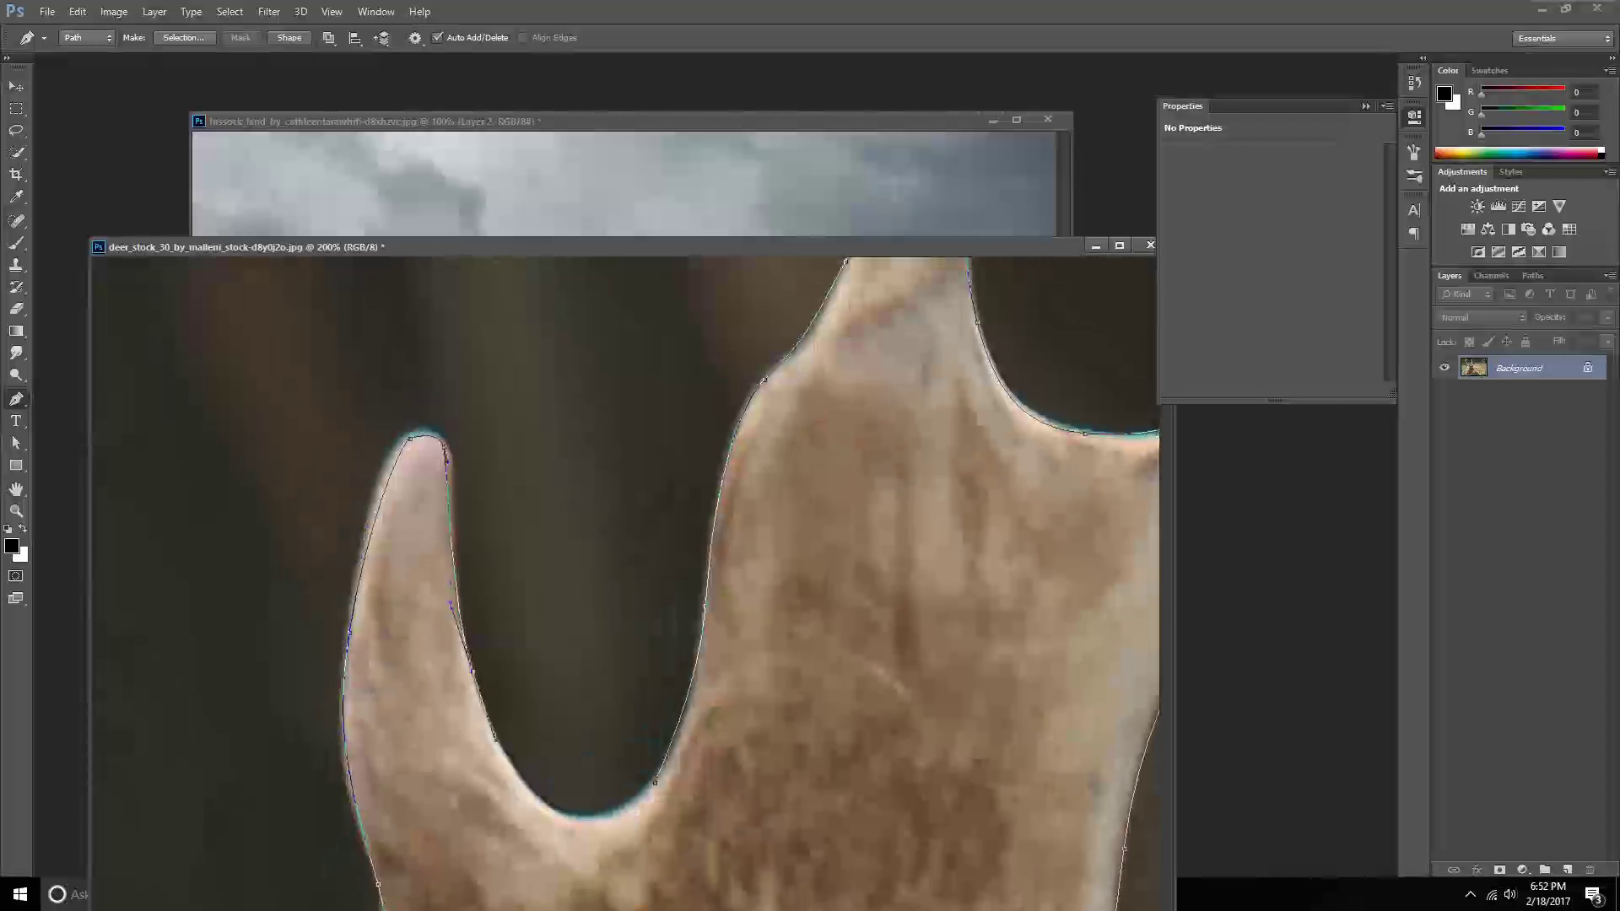
Turn the antler path into a selection and mask the deer photo to it.
right_click(655, 784)
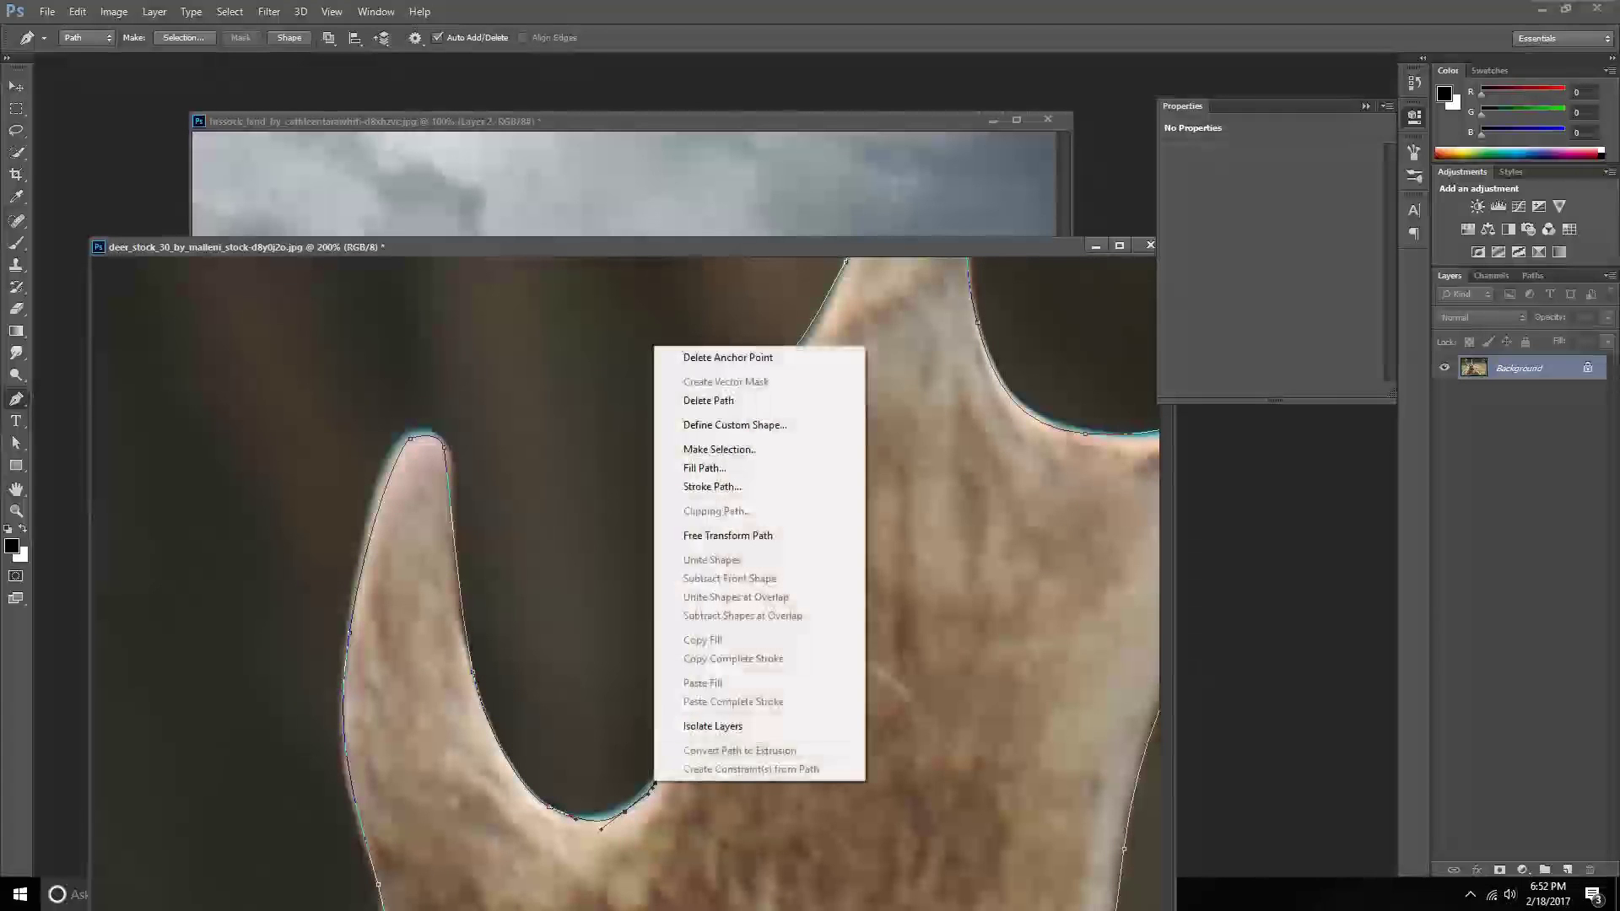
left_click(719, 449)
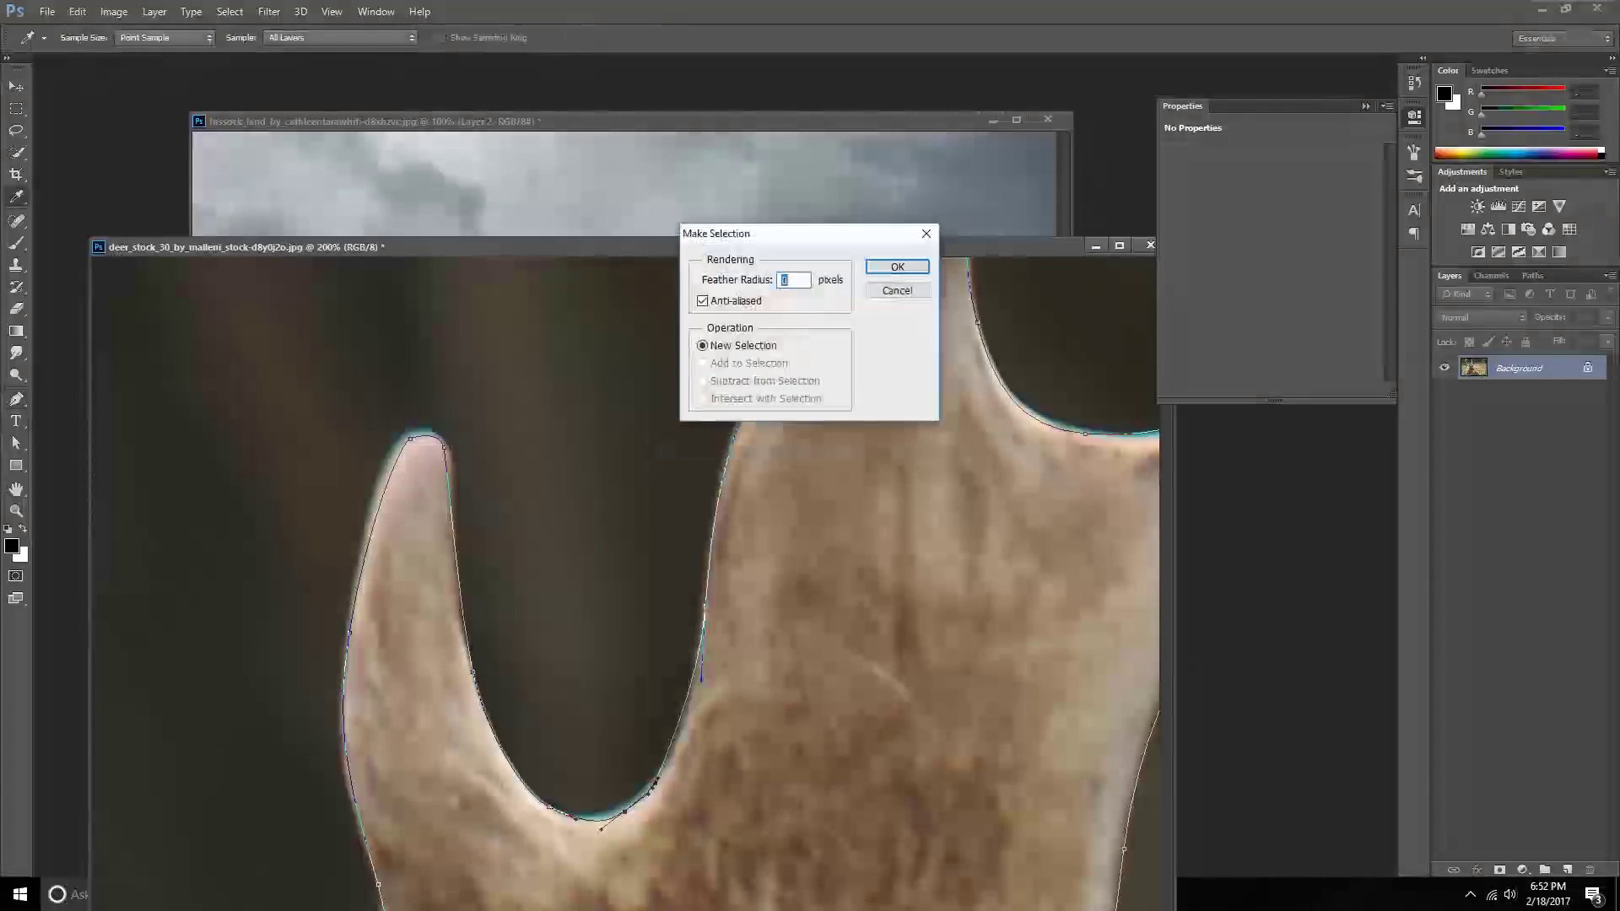
left_click(898, 264)
left_click(1499, 869)
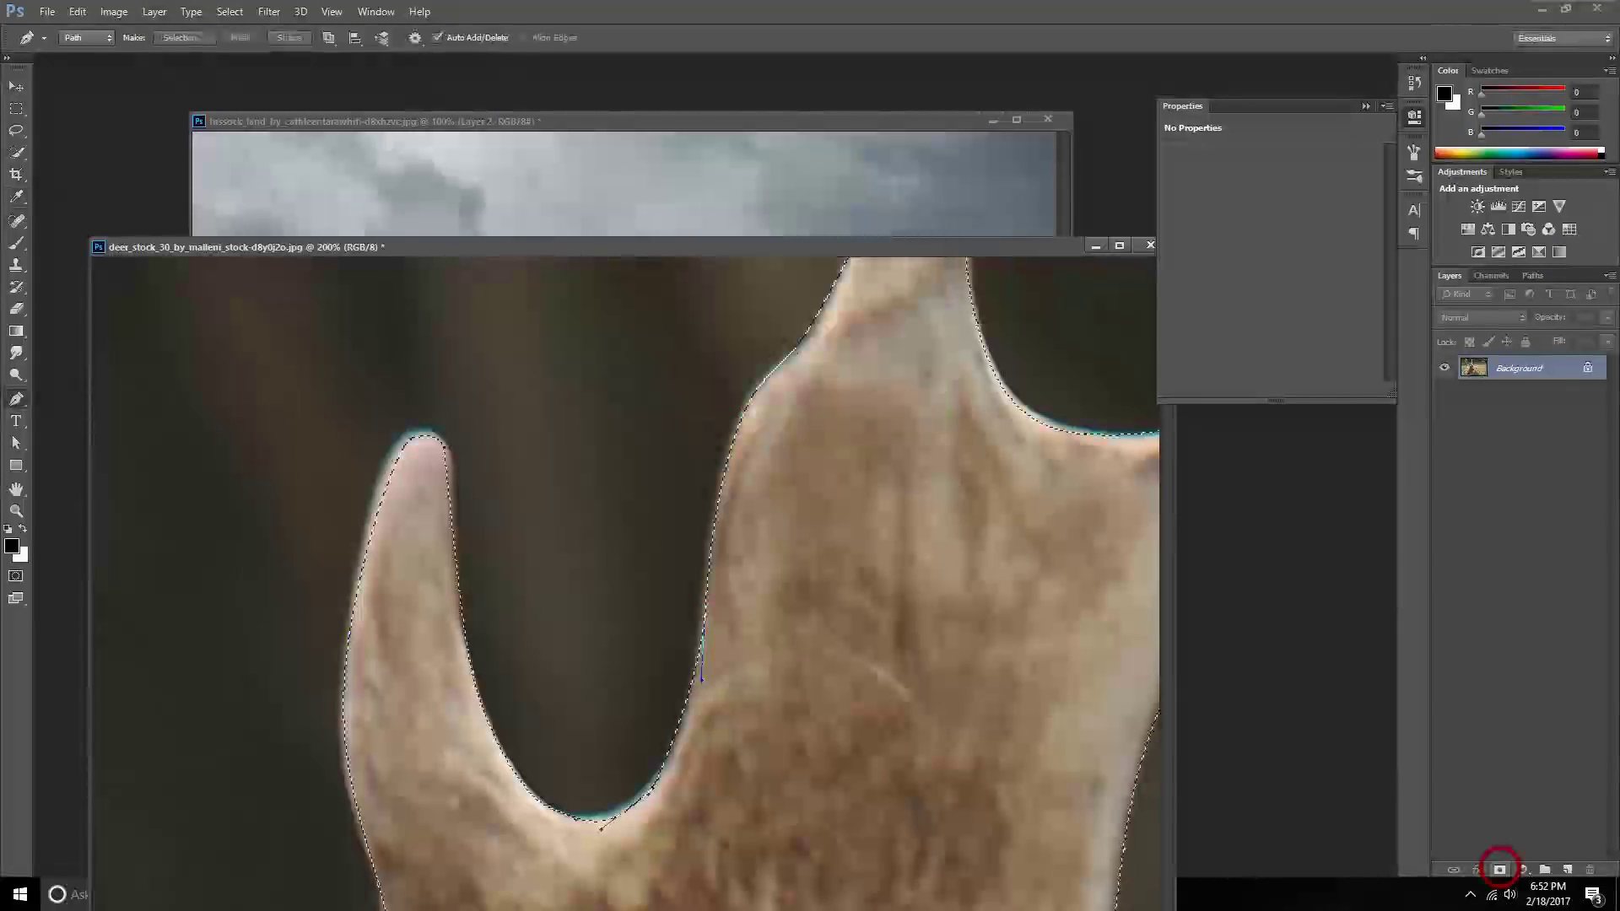
key("ctrl+minus")
key("ctrl+minus")
key("ctrl+minus")
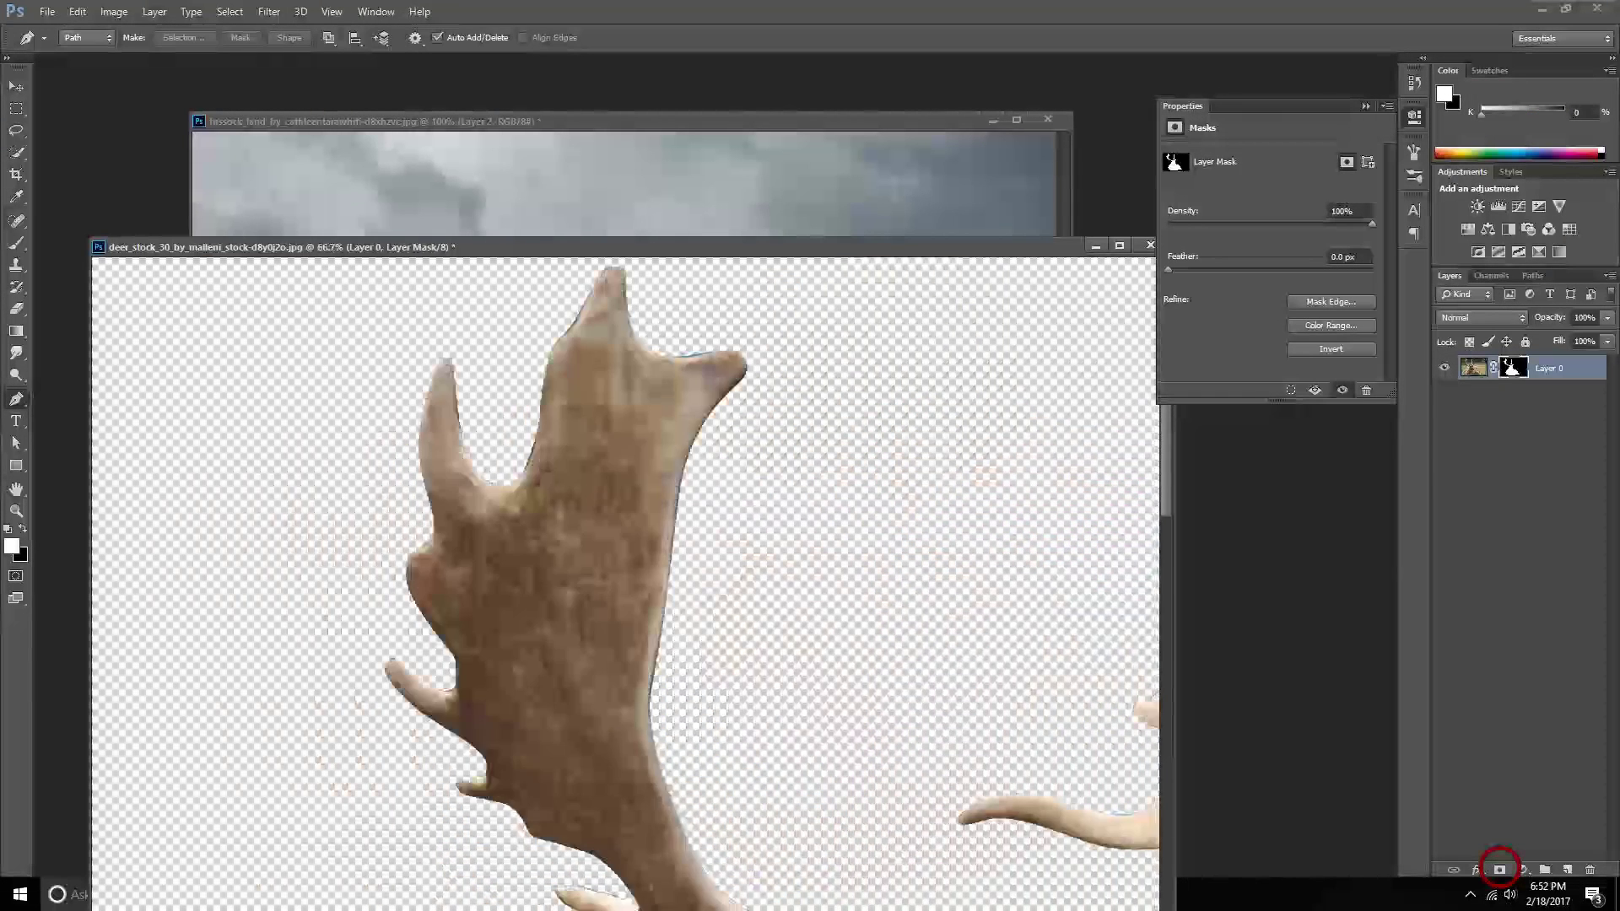
key("ctrl+minus")
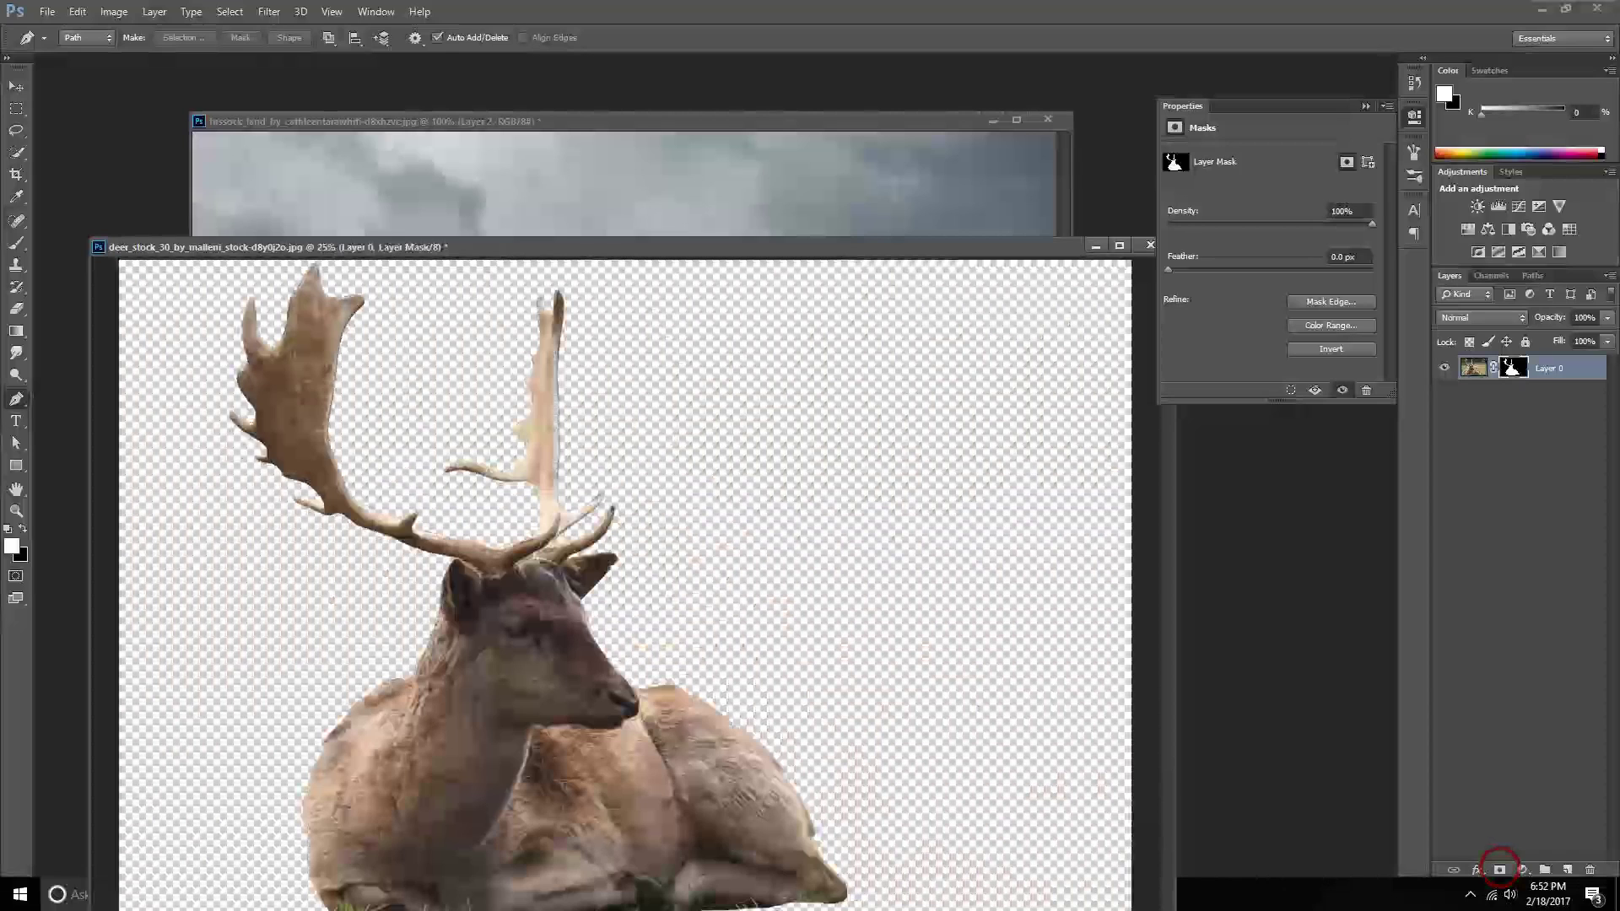
key("ctrl+plus")
Open Mask Edge refinement, view the neck at 100%, and set the Refine Radius brush to 24.
left_click(1331, 301)
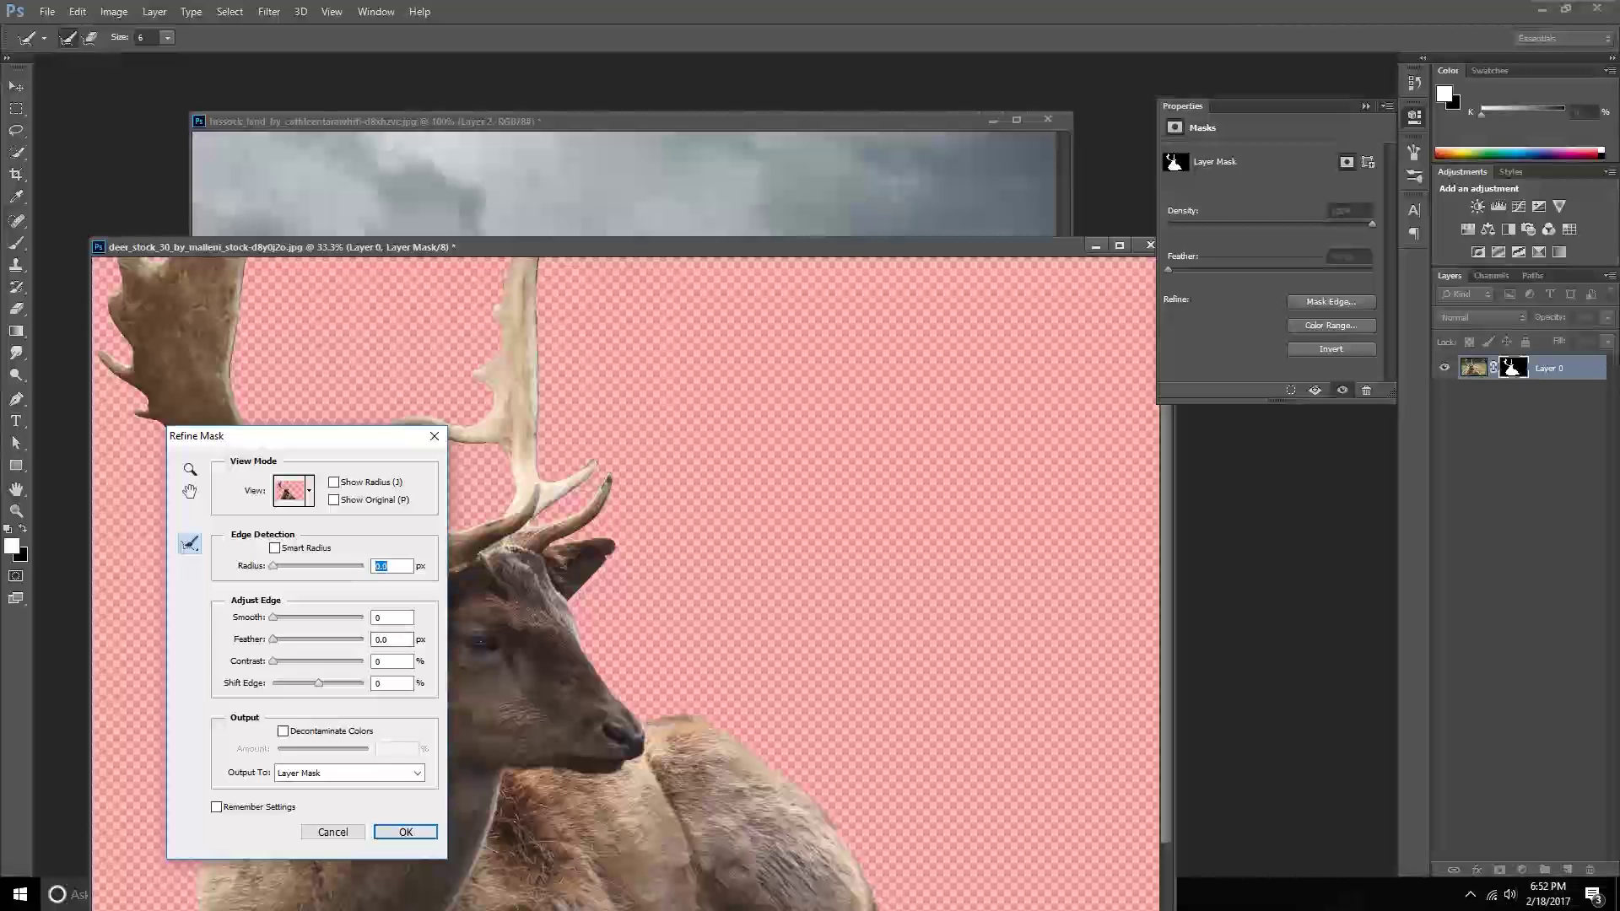
left_click_drag(591, 591, 734, 476)
left_click_drag(254, 436, 752, 410)
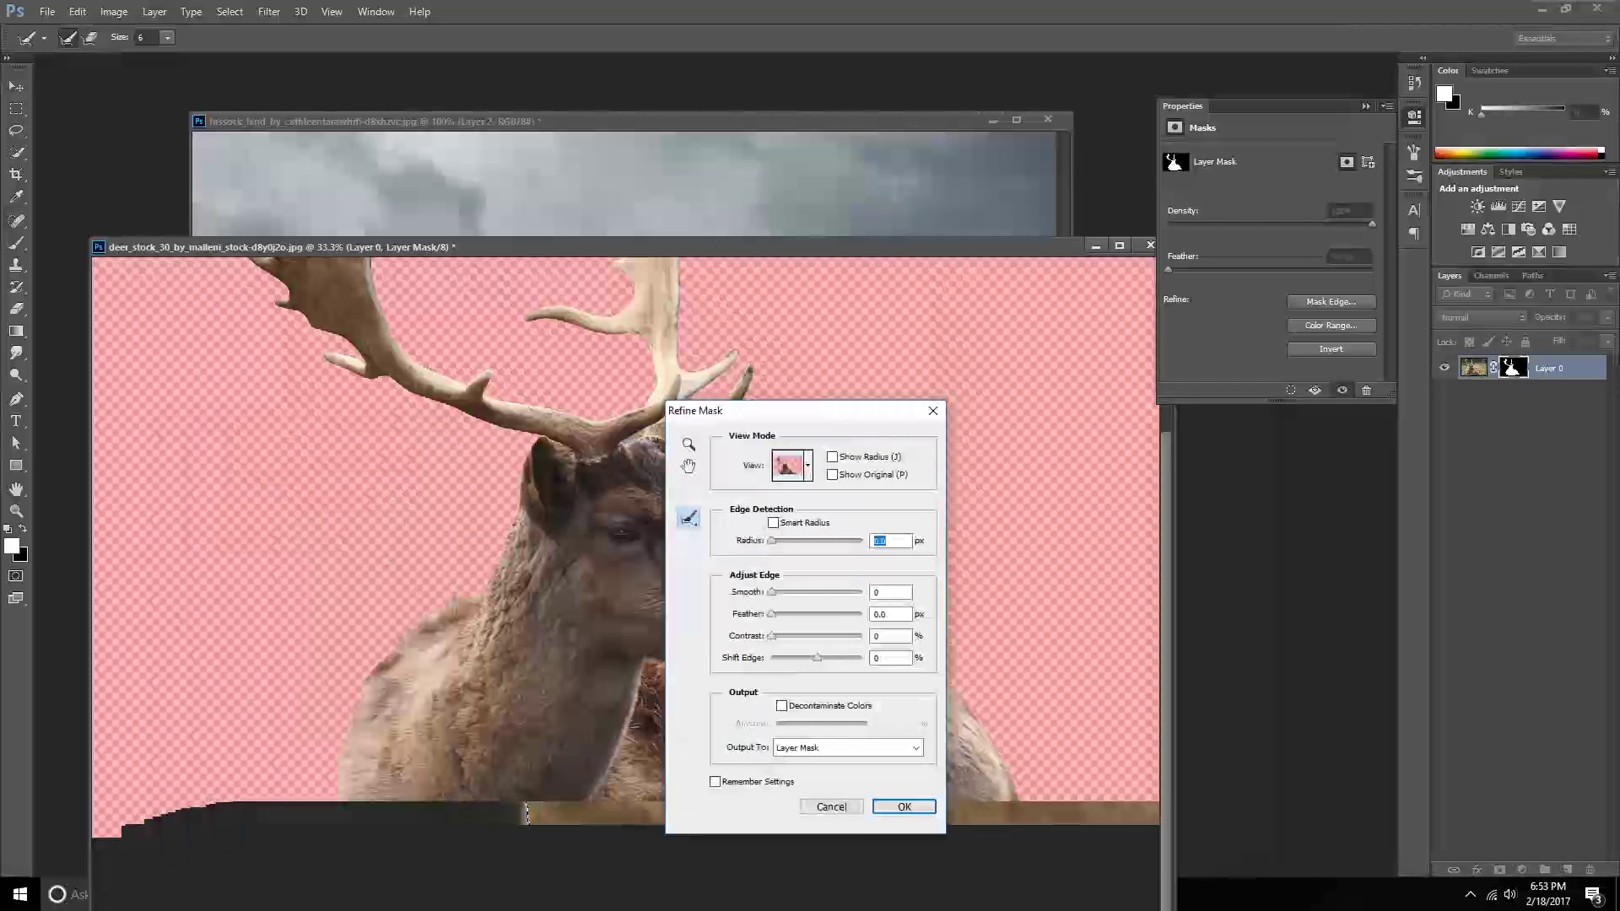
key("ctrl+plus")
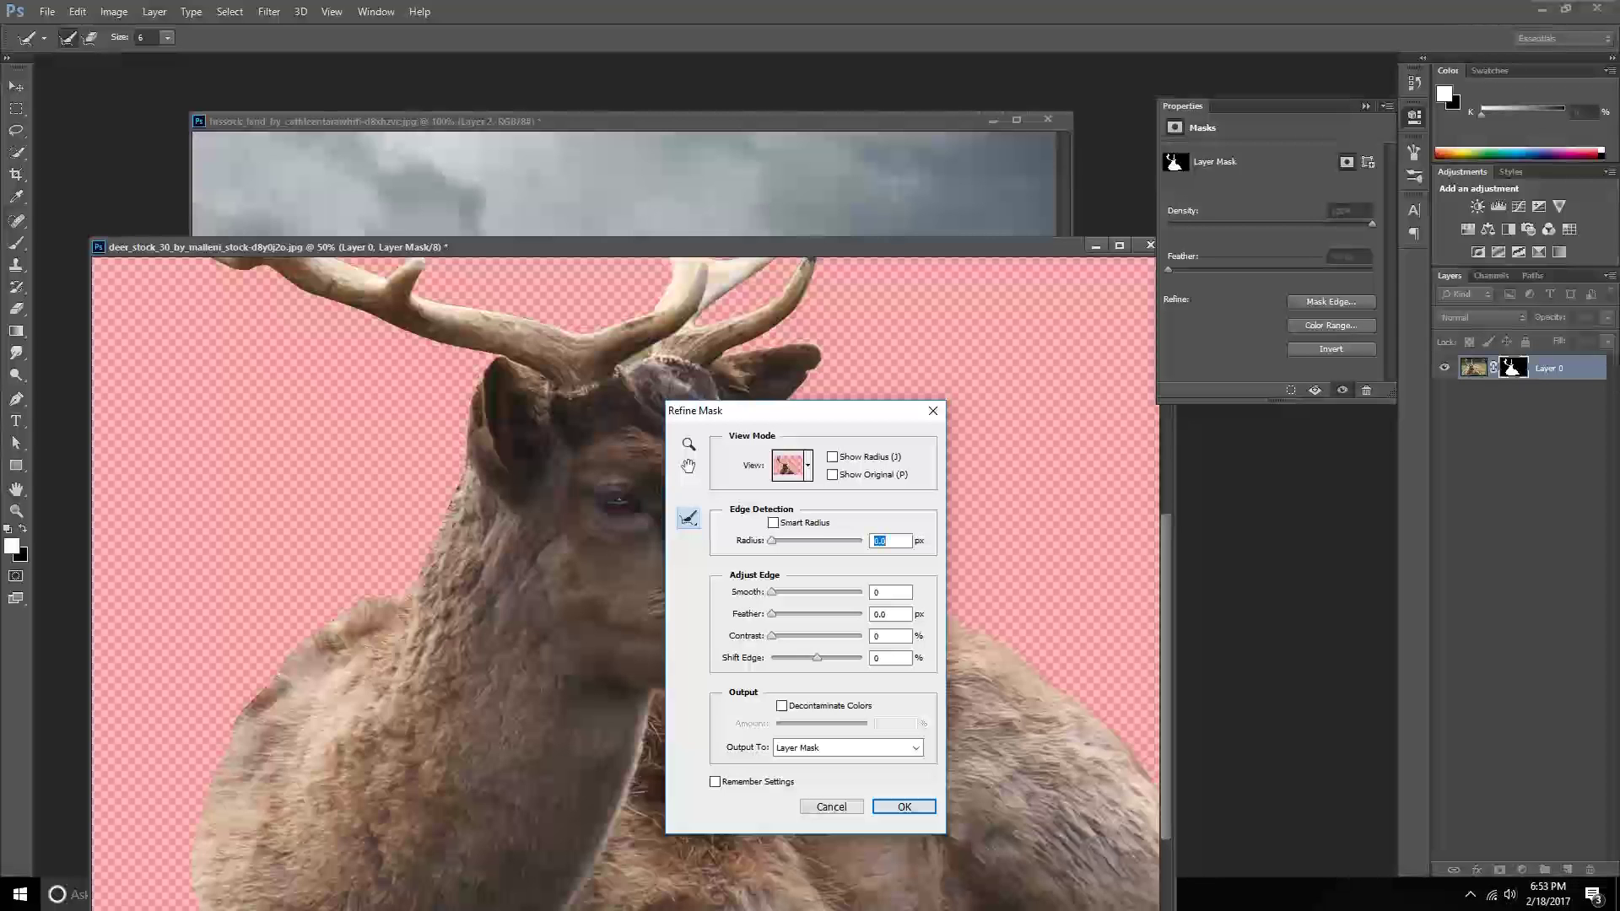
key("ctrl+plus")
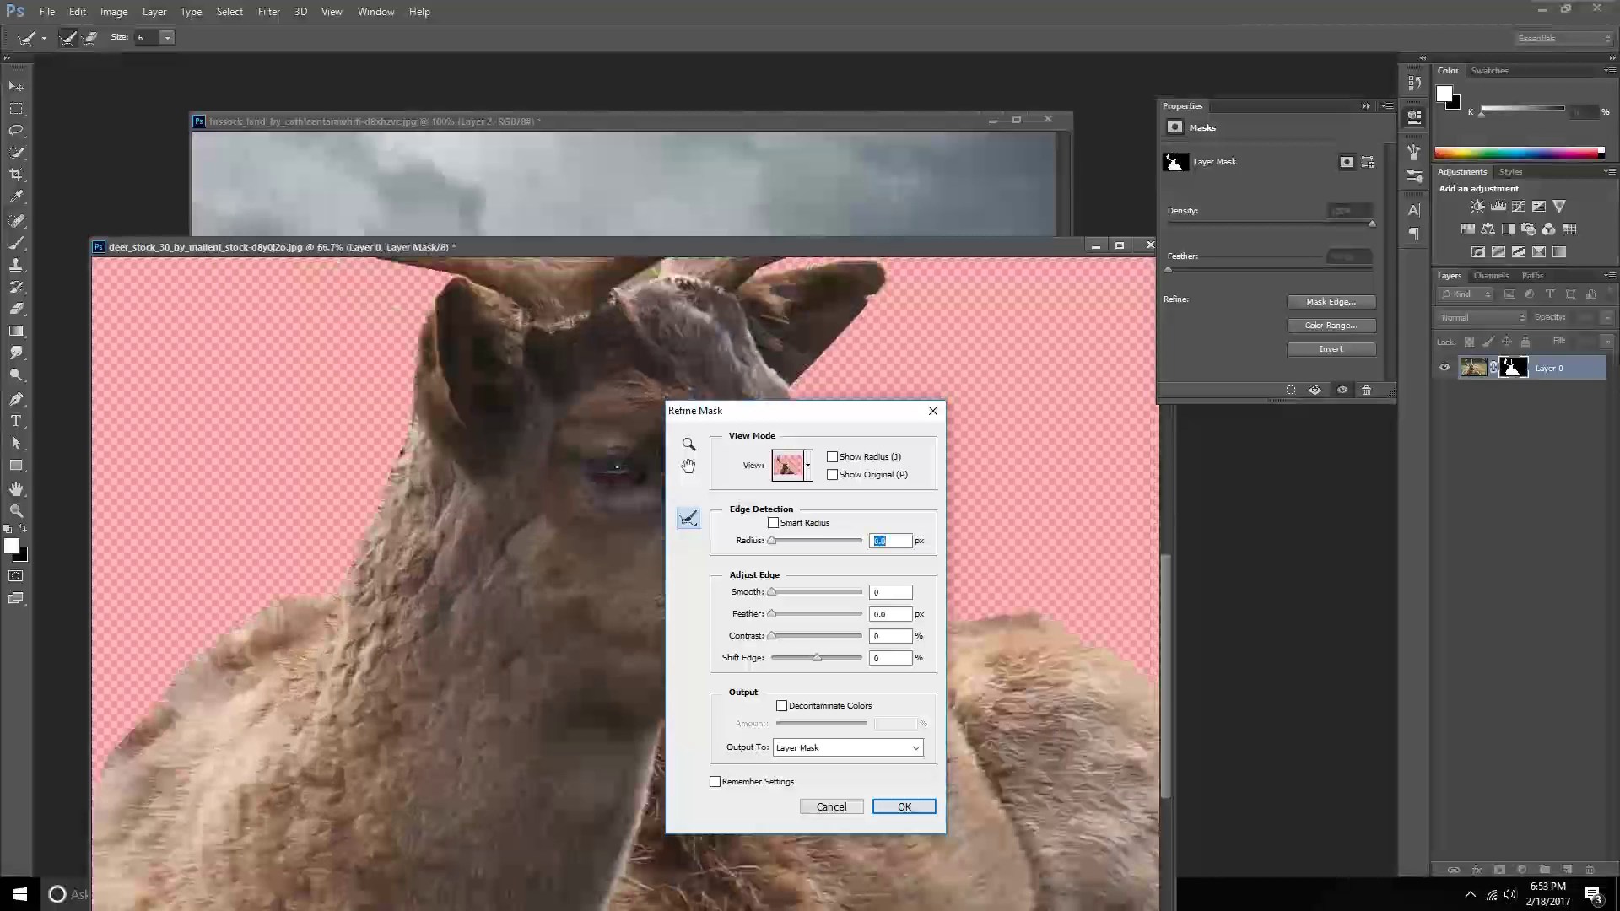
key("ctrl+plus")
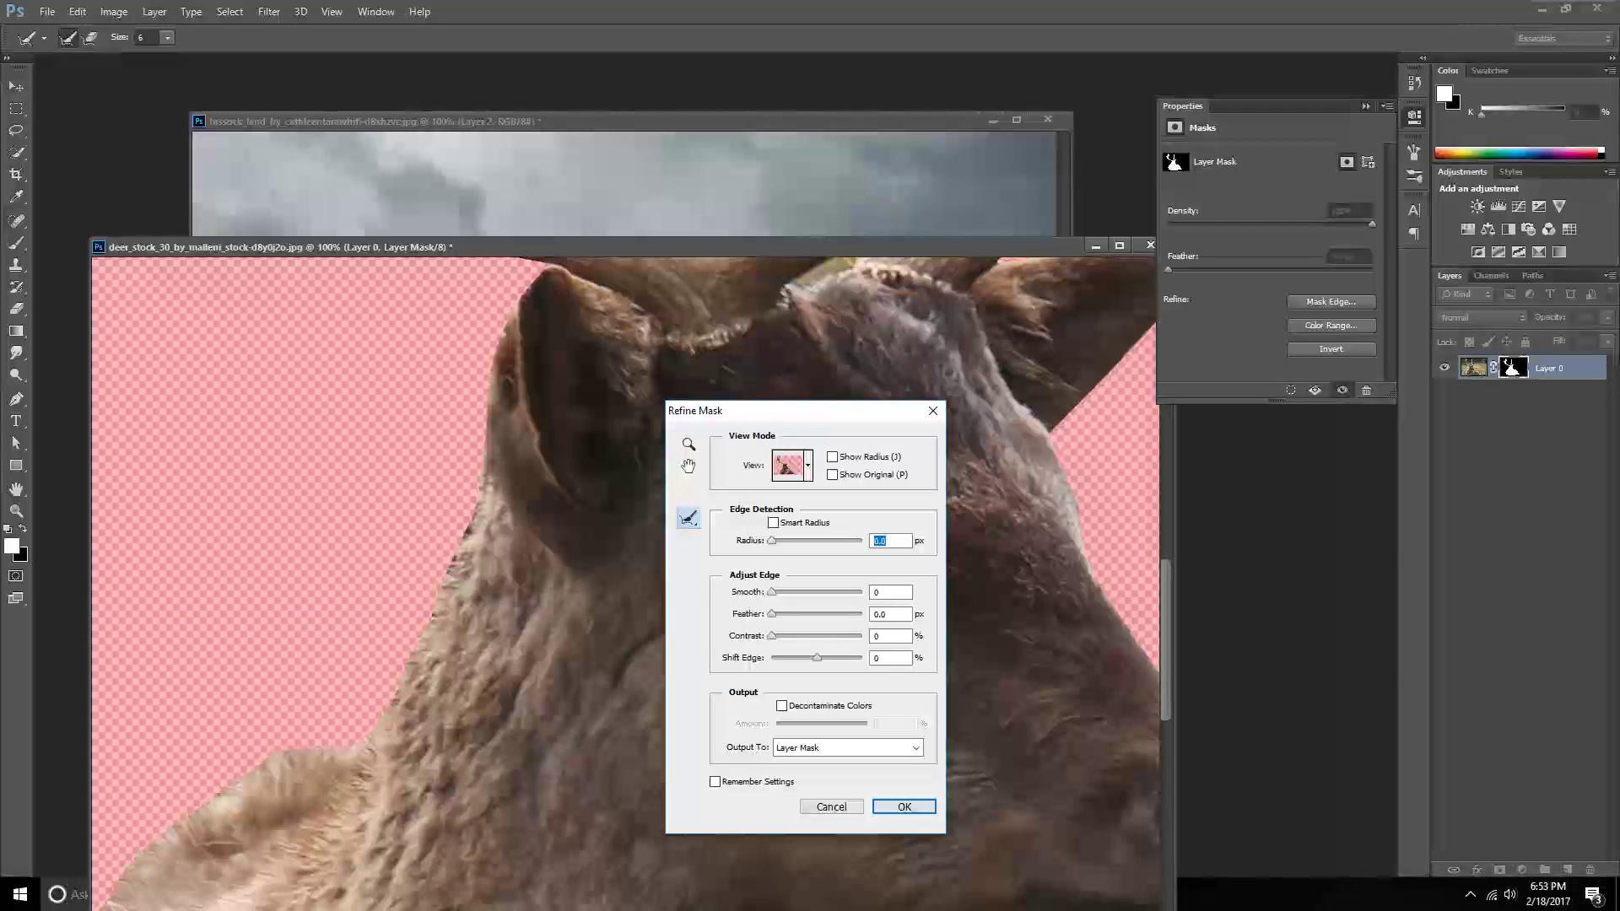
left_click(167, 37)
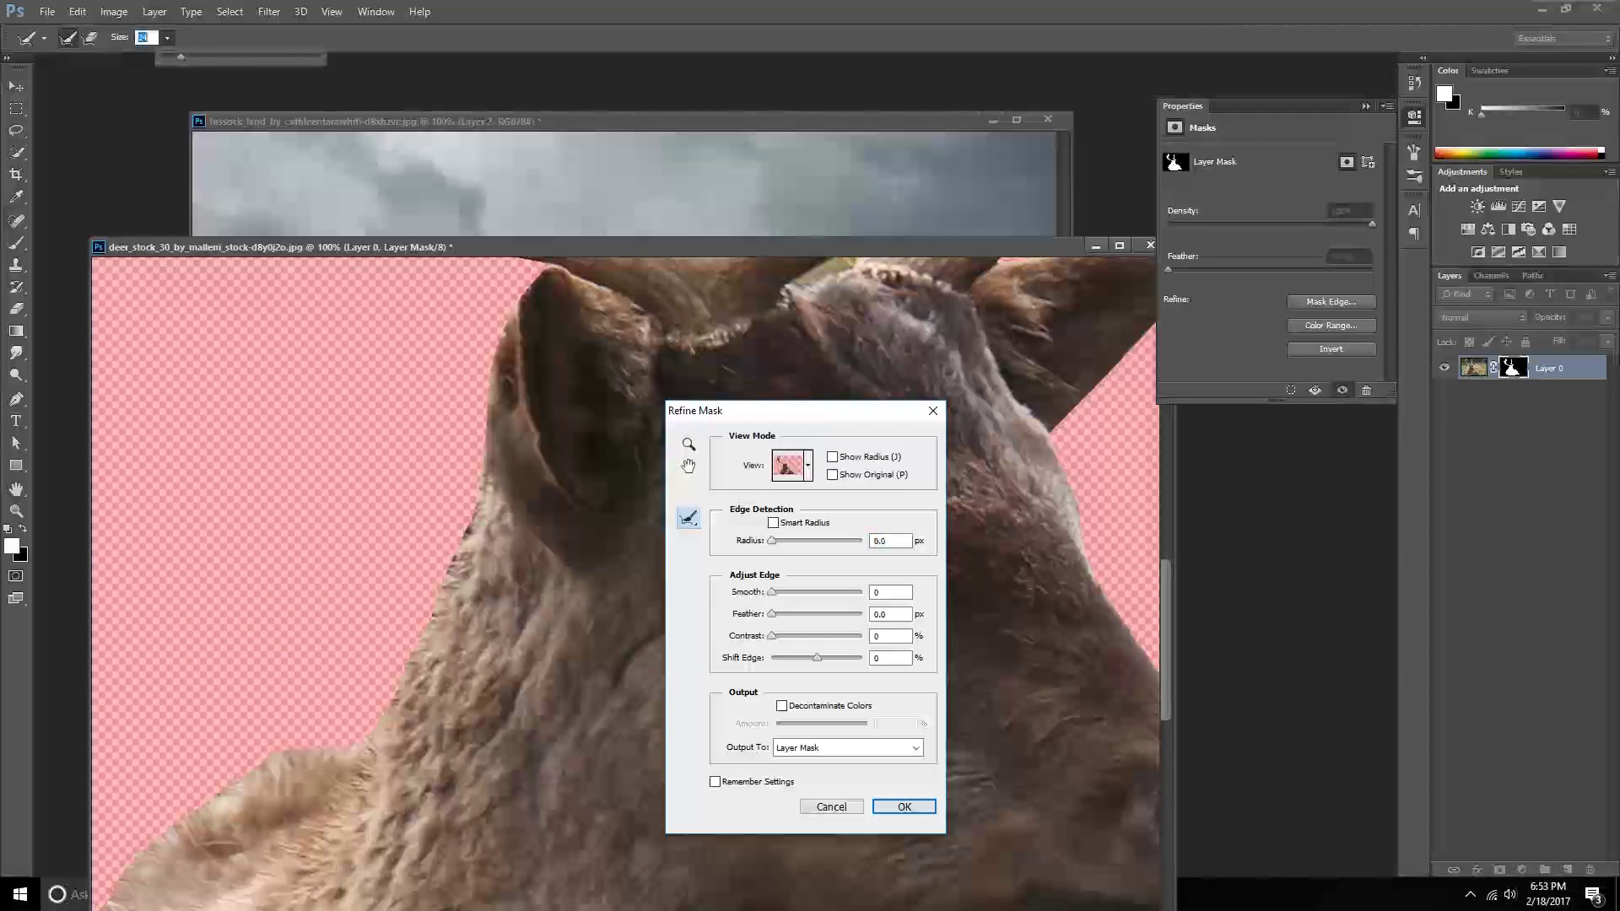
left_click(459, 524)
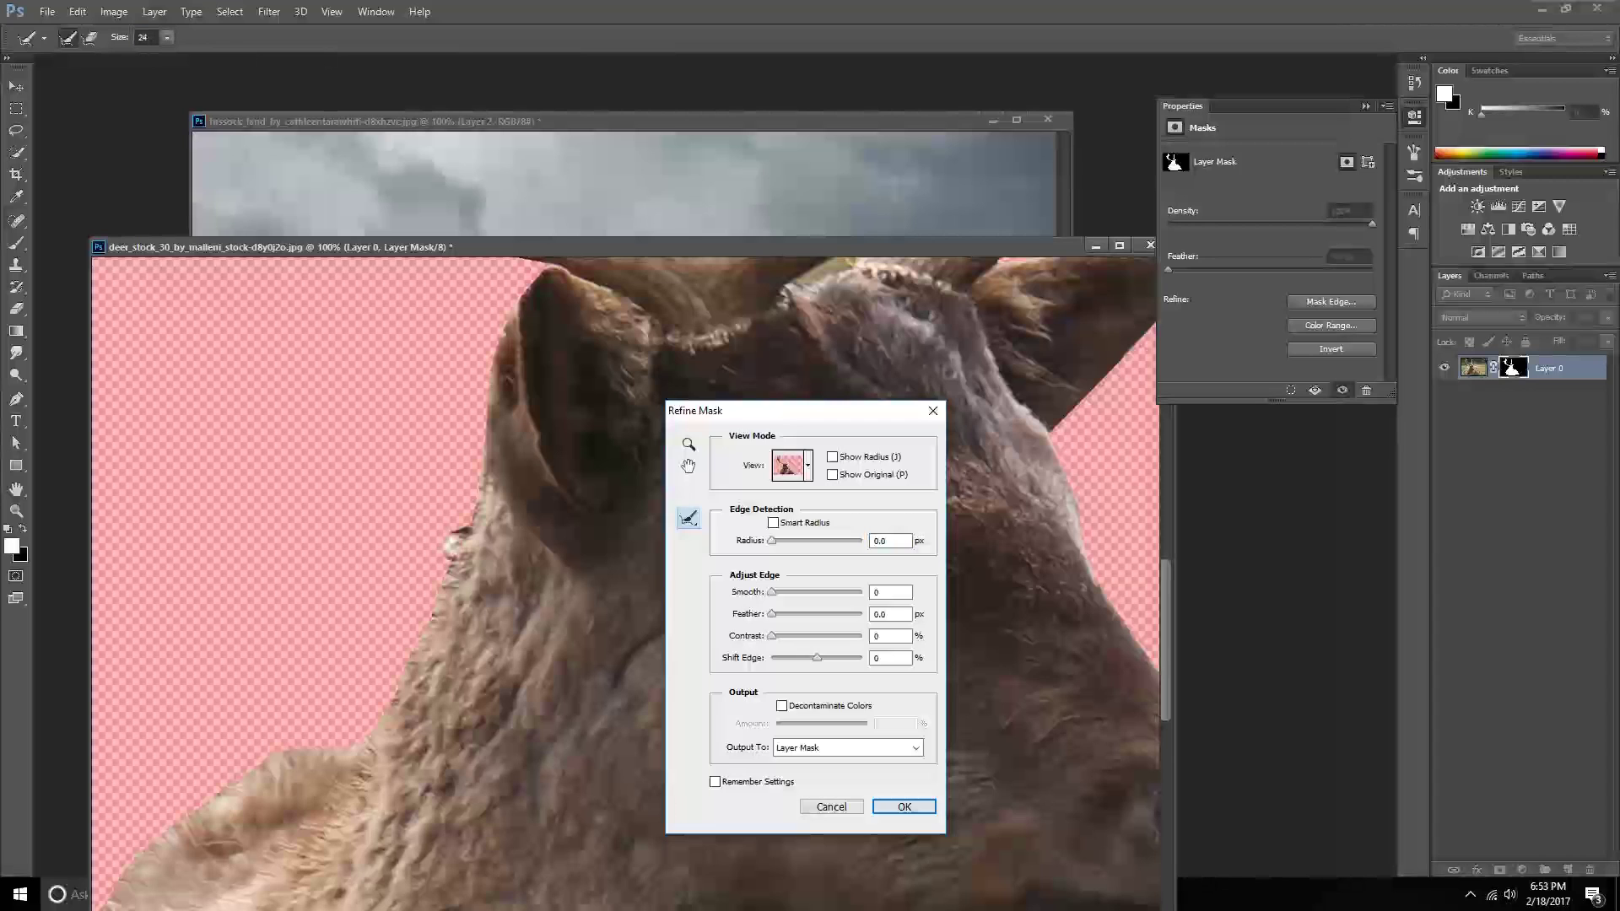
Paint the refine brush along the deer's neck, chest and back fur edges.
left_click_drag(447, 553, 397, 666)
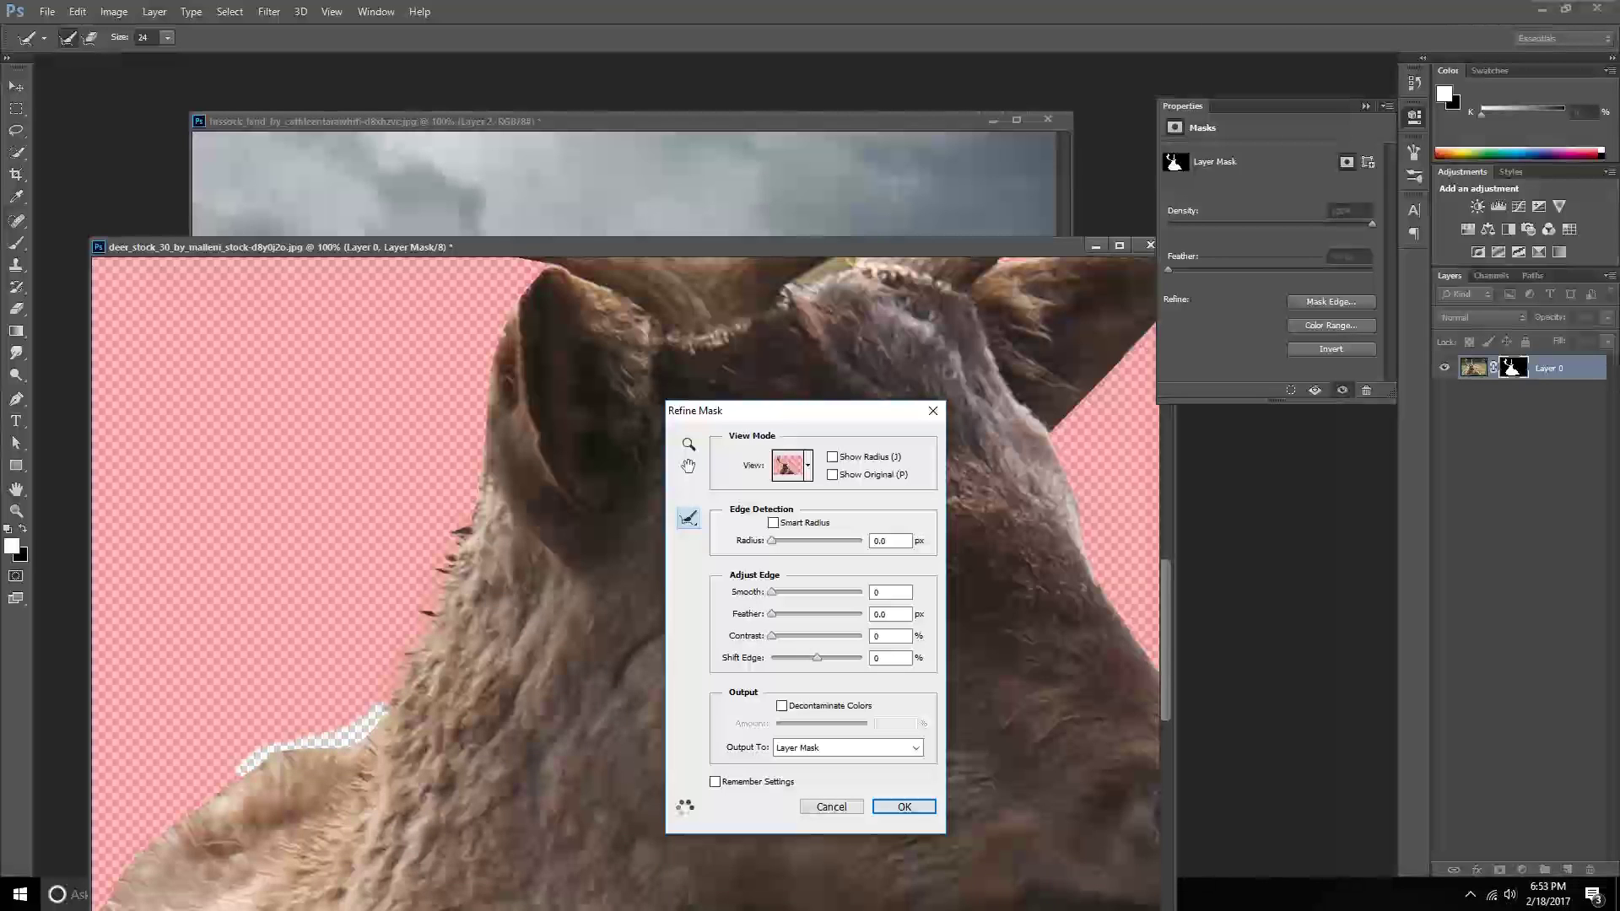
left_click_drag(244, 760, 126, 894)
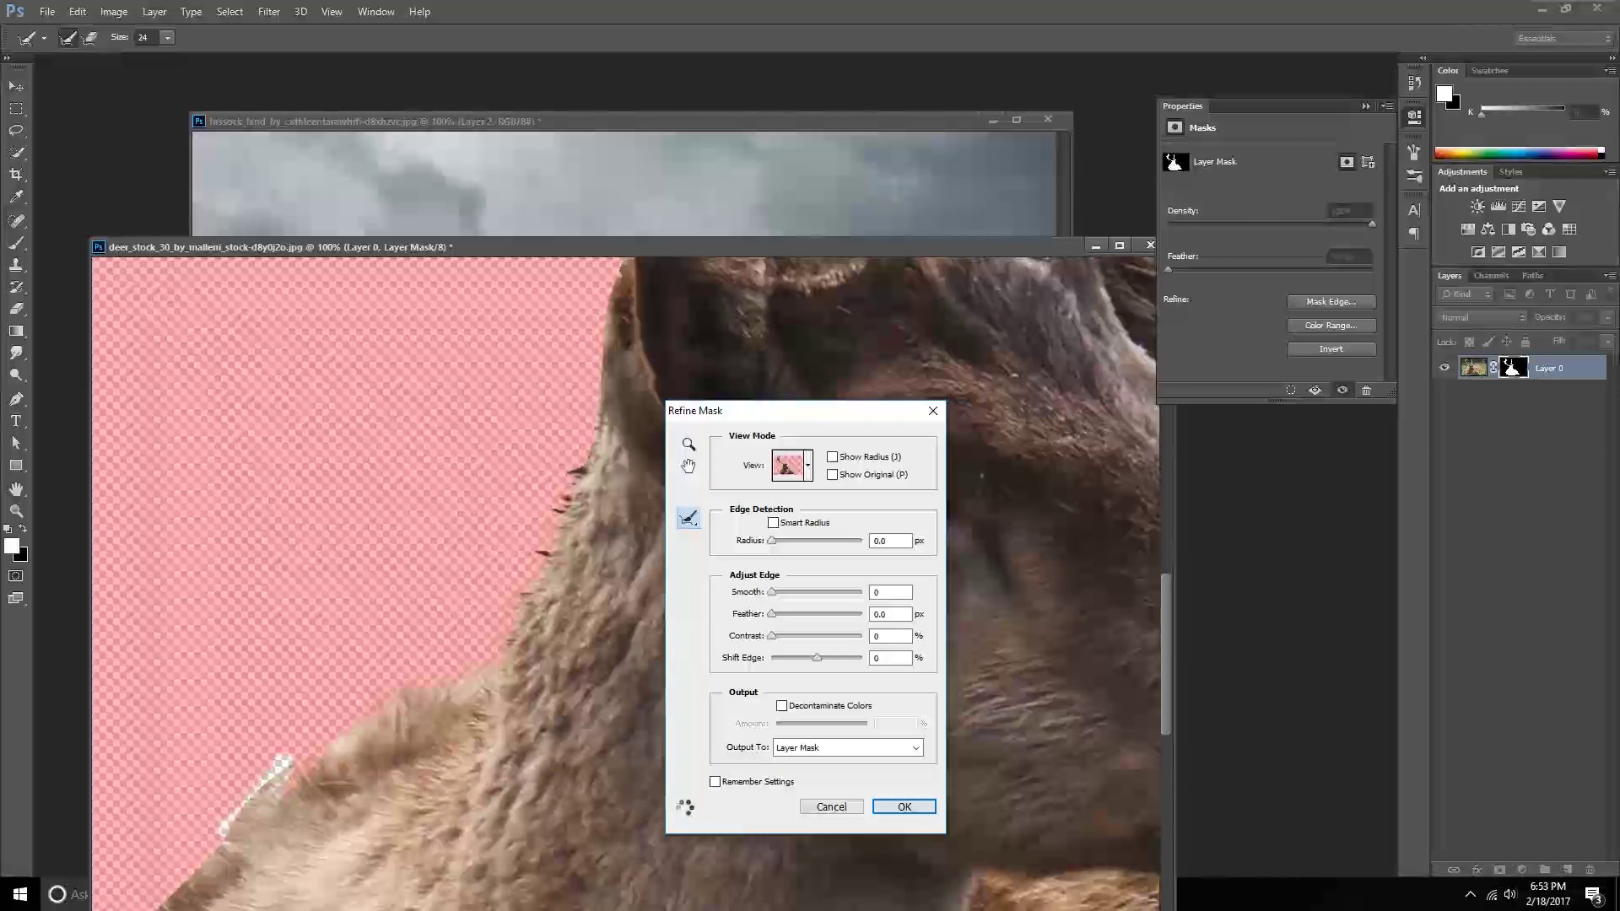
left_click_drag(279, 763, 405, 599)
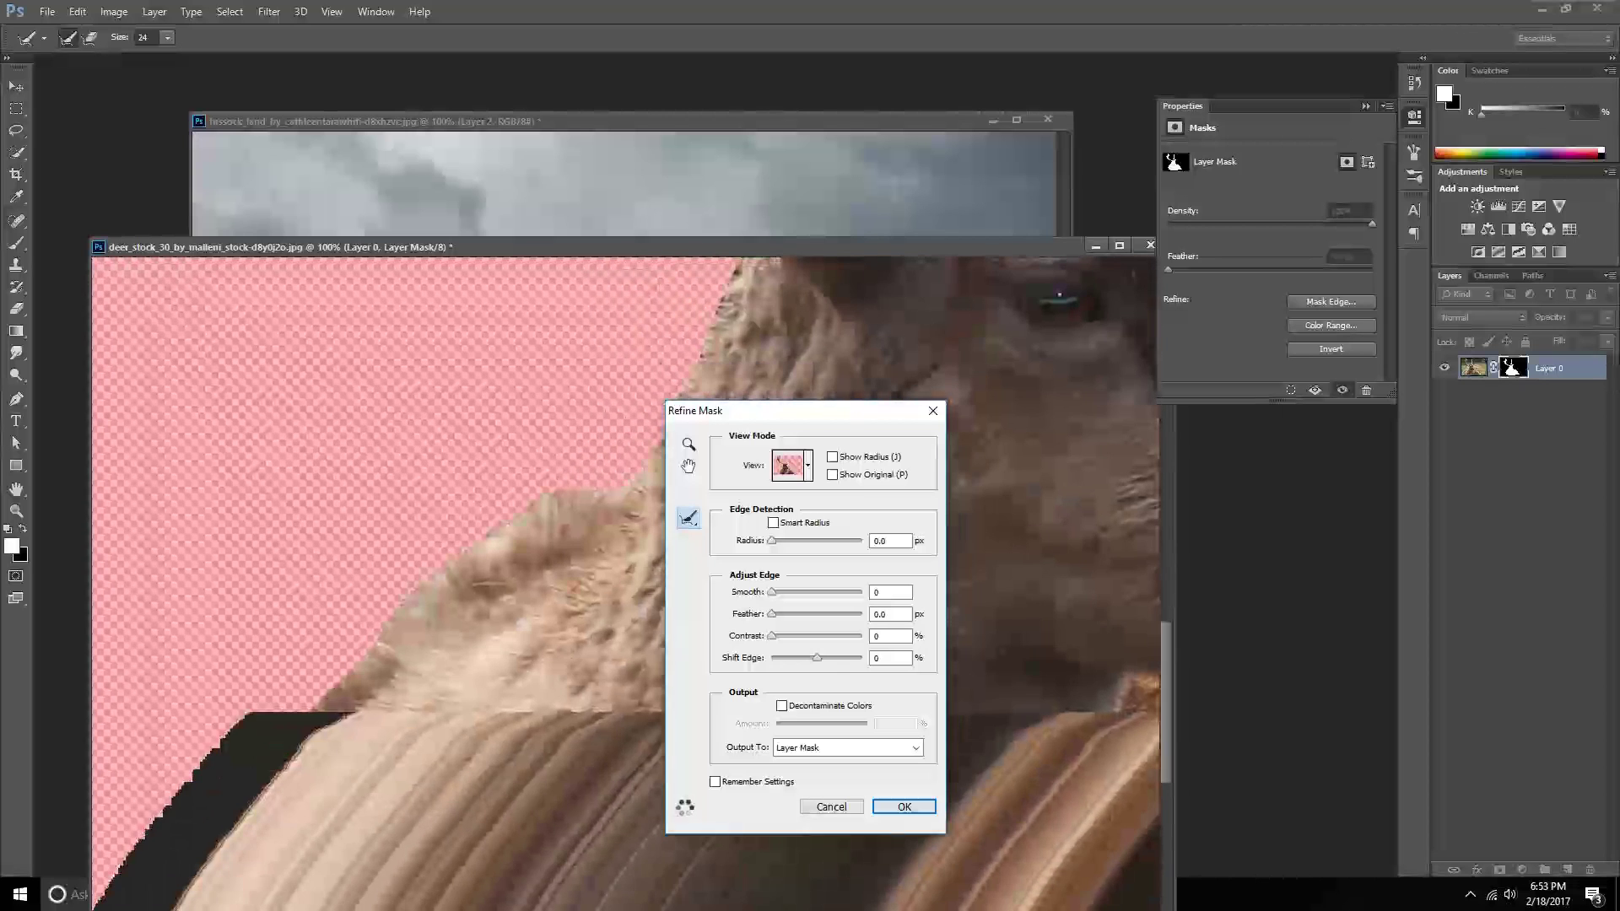
left_click_drag(363, 656, 285, 730)
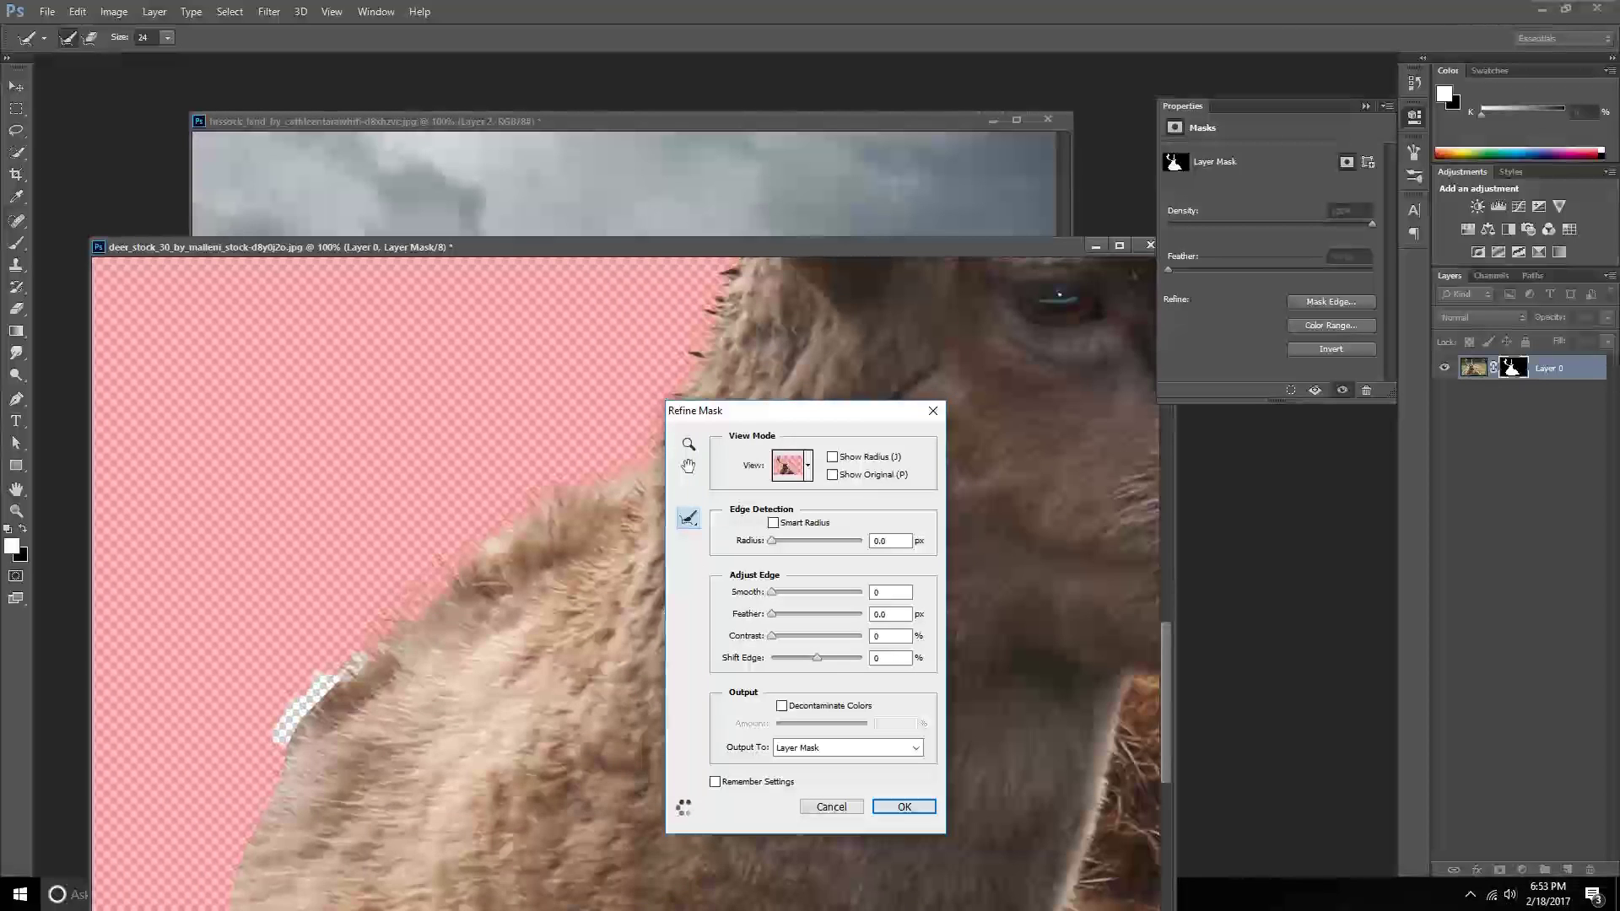
mouse_move(278, 759)
left_mouse_down()
mouse_move(243, 836)
mouse_move(303, 607)
left_mouse_up()
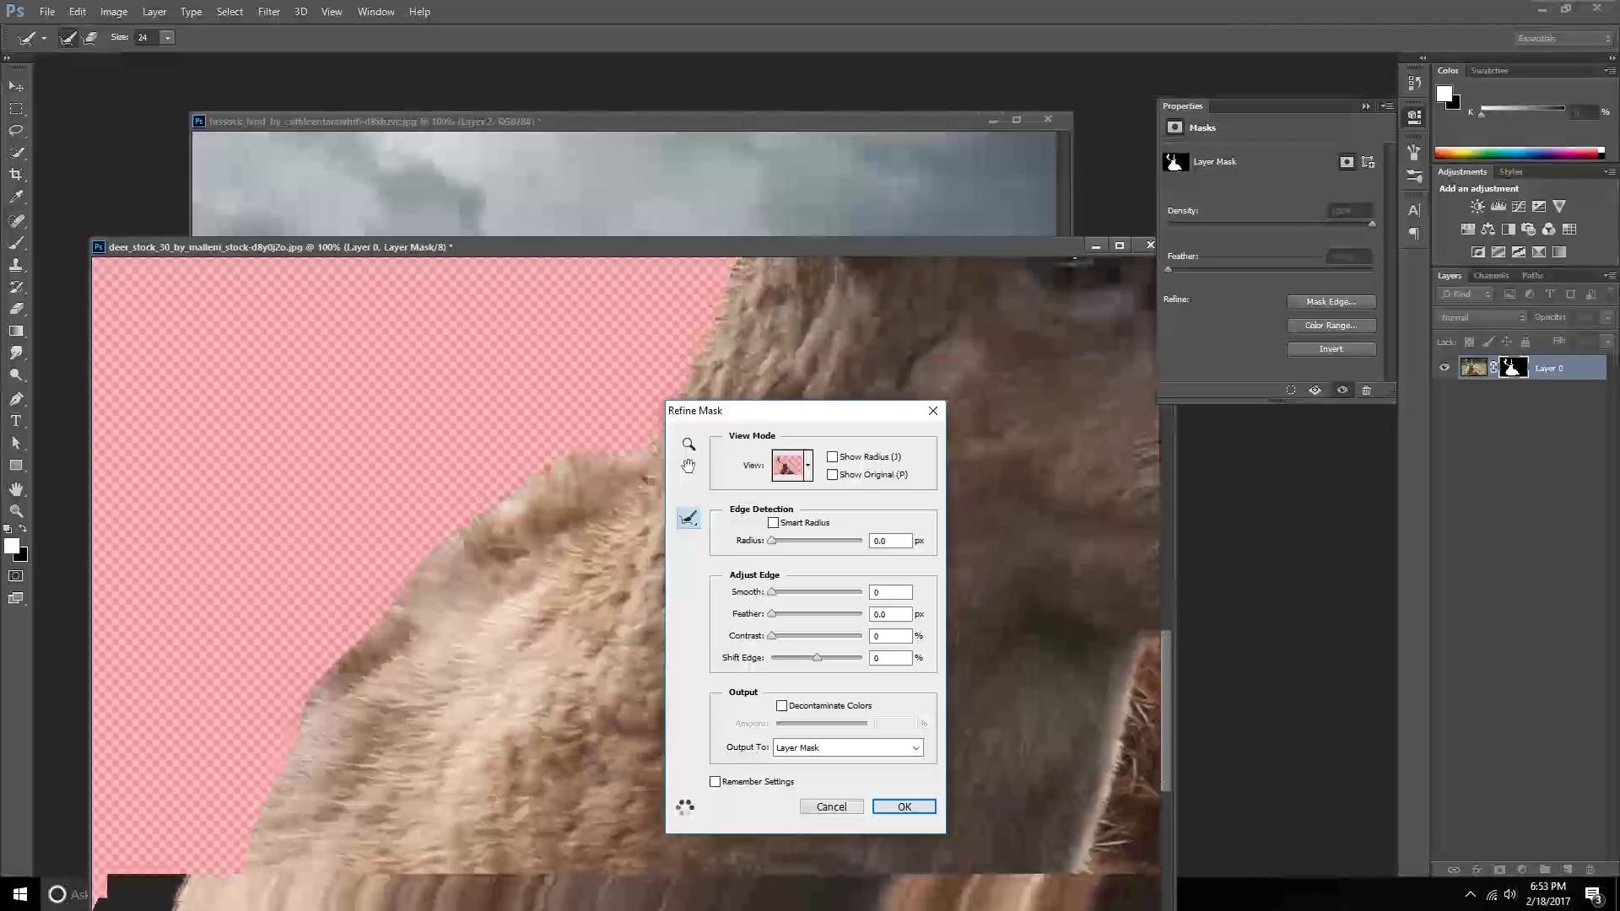
mouse_move(378, 553)
left_mouse_down()
mouse_move(304, 793)
mouse_move(562, 569)
left_mouse_up()
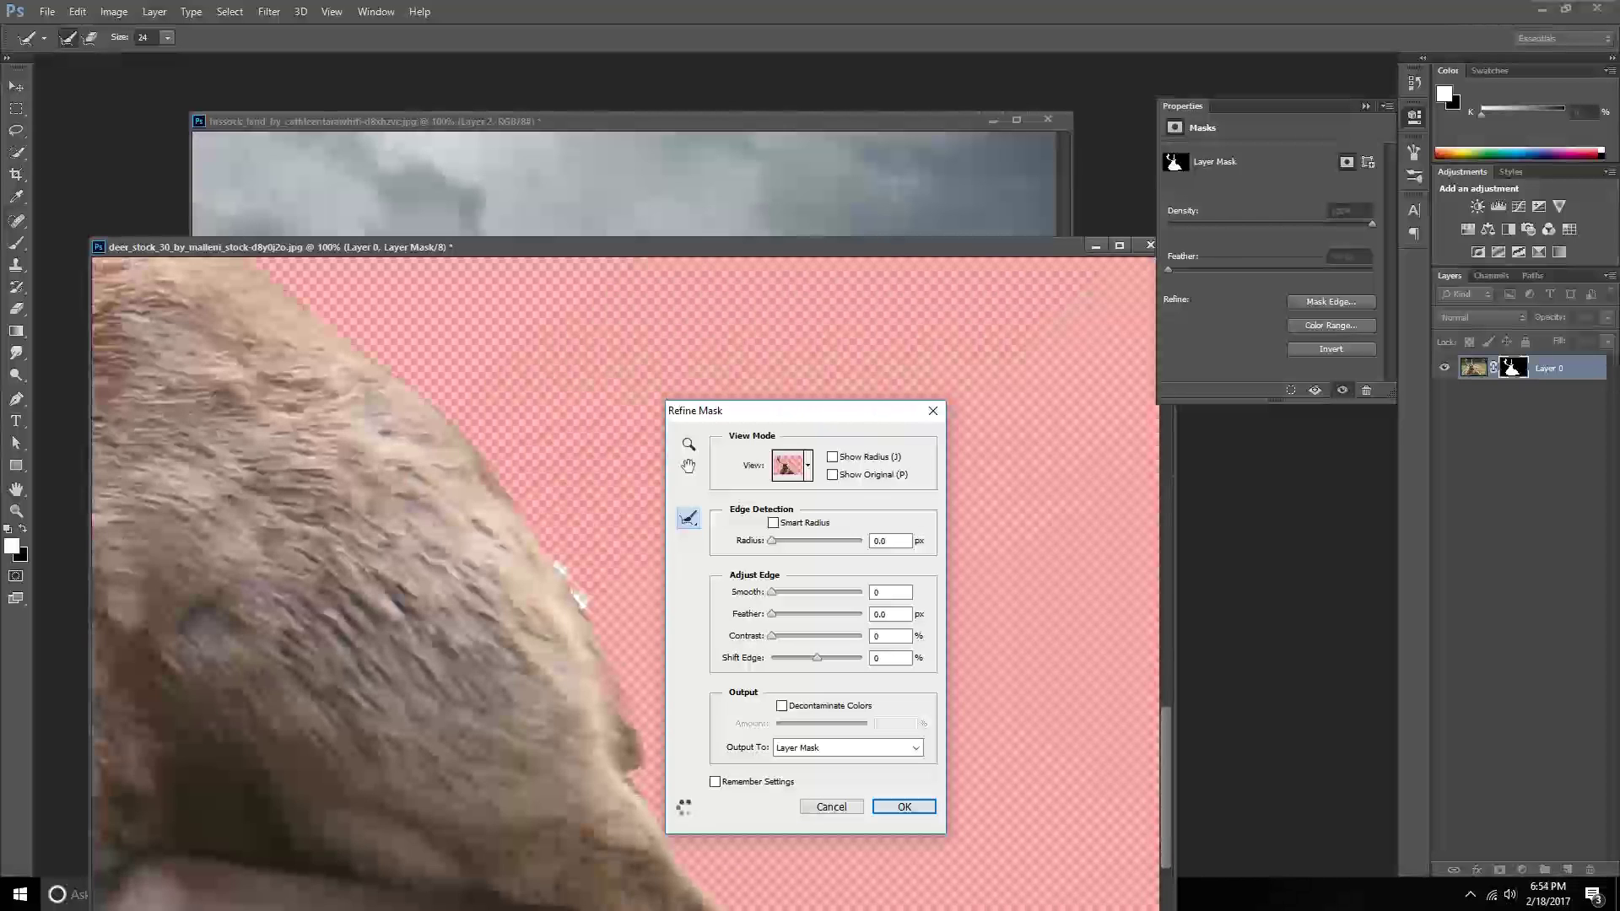
left_click_drag(476, 440, 382, 354)
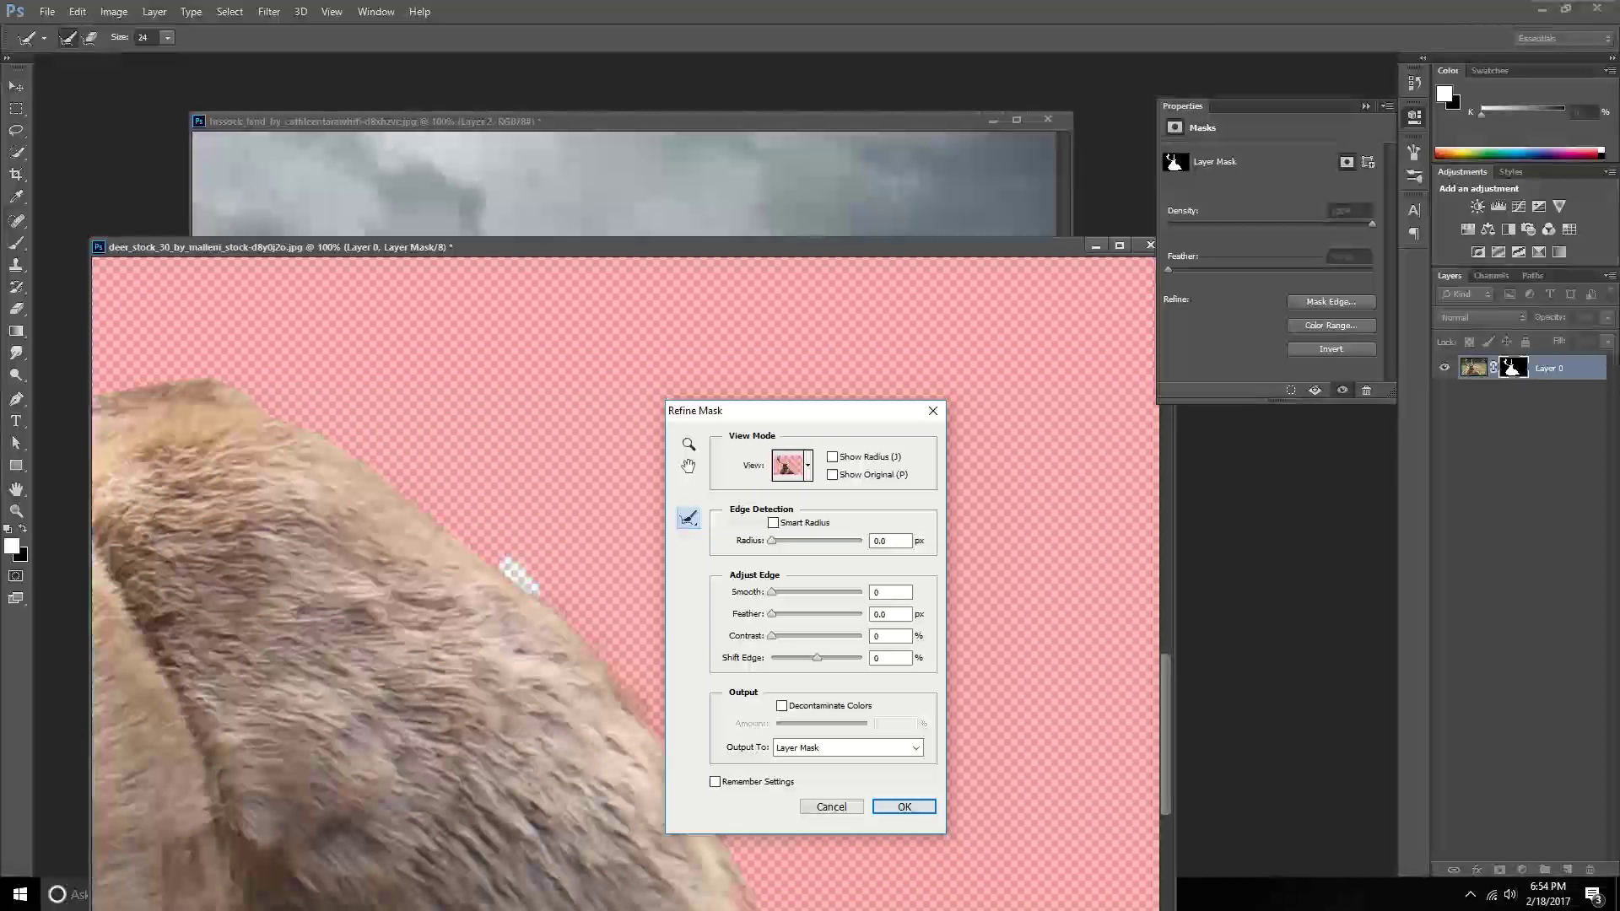
mouse_move(460, 531)
left_mouse_down()
mouse_move(355, 447)
mouse_move(209, 371)
left_mouse_up()
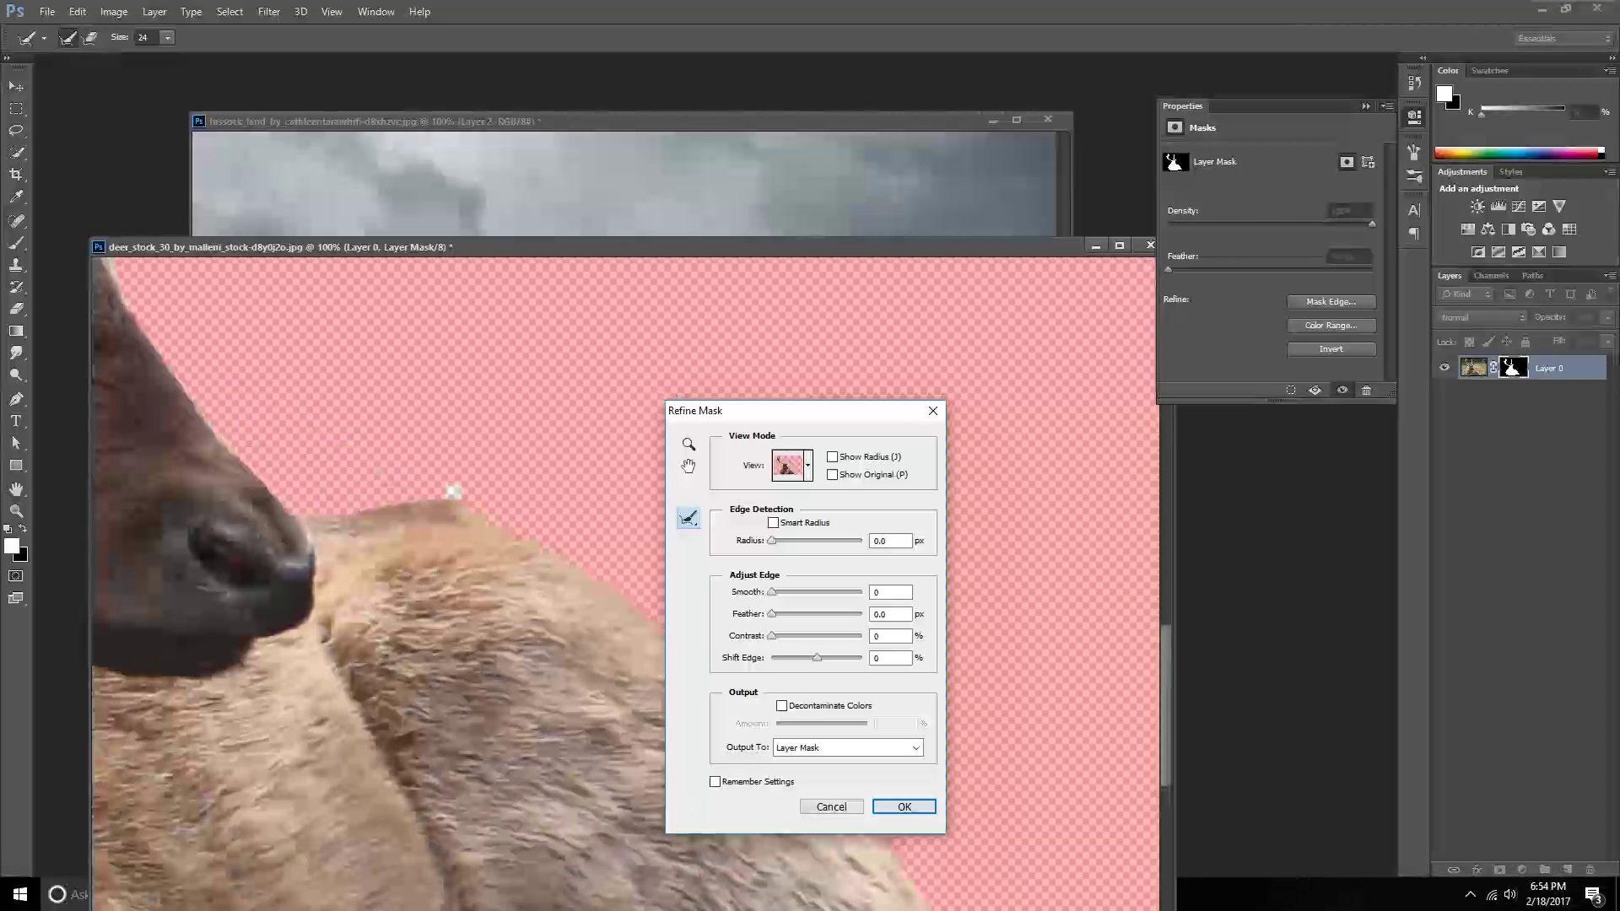
left_click_drag(451, 492, 371, 498)
mouse_move(300, 509)
left_mouse_down()
mouse_move(460, 494)
mouse_move(496, 516)
left_mouse_up()
Refine the fur edge along the deer's ear near the antlers.
scroll(624, 582, "up", 2)
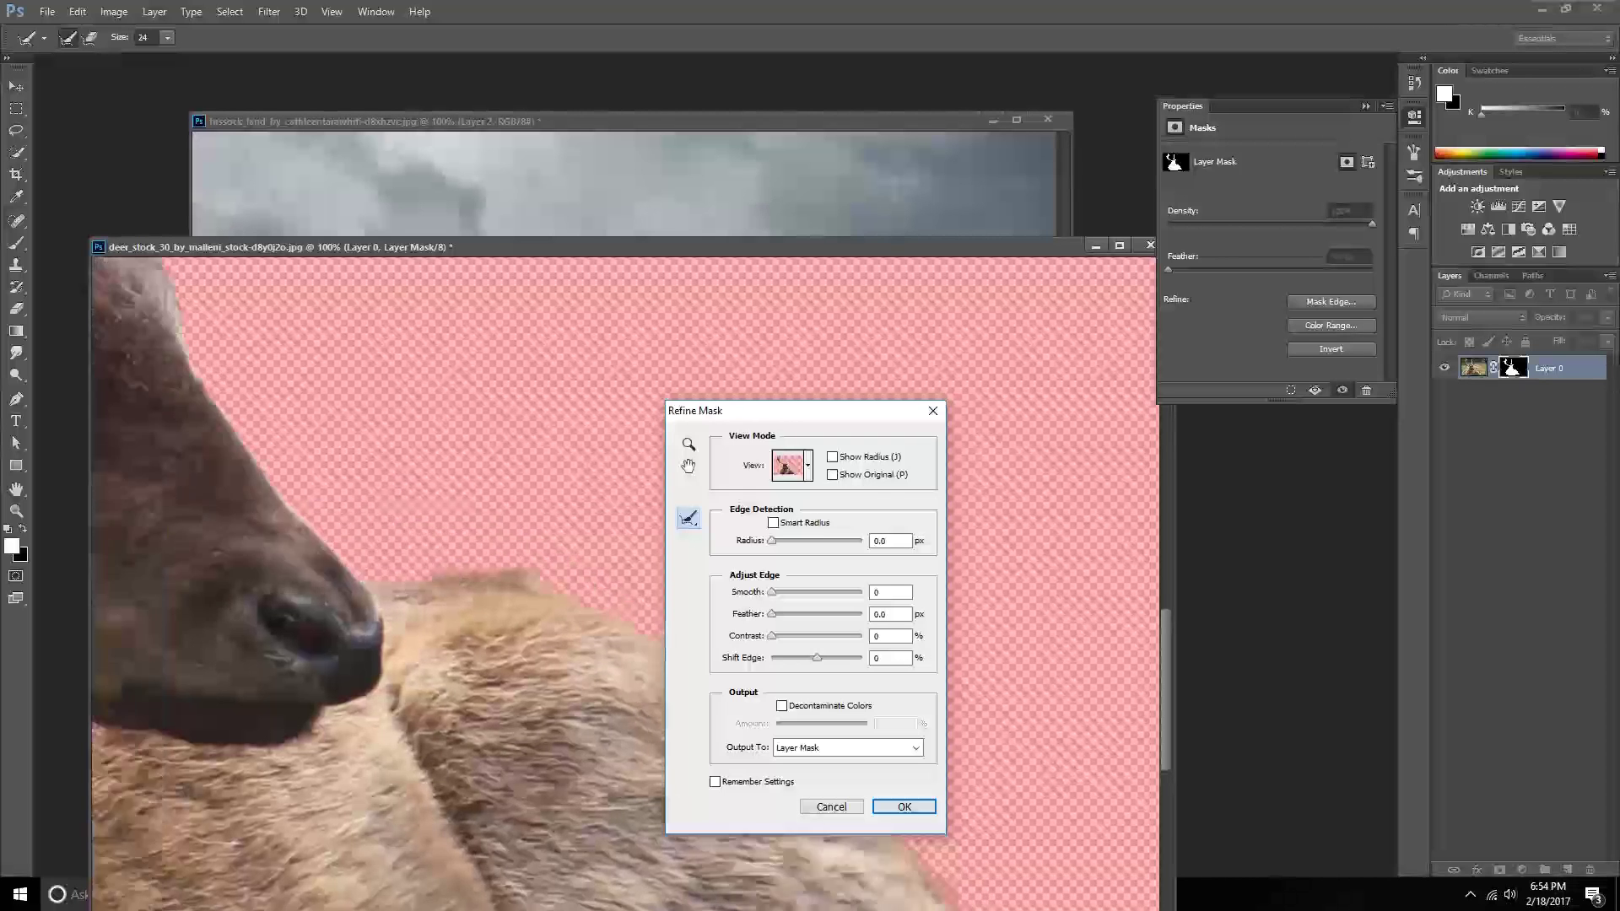
scroll(624, 582, "up", 3)
scroll(625, 582, "up", 3)
scroll(624, 582, "up", 2)
scroll(439, 675, "up", 1)
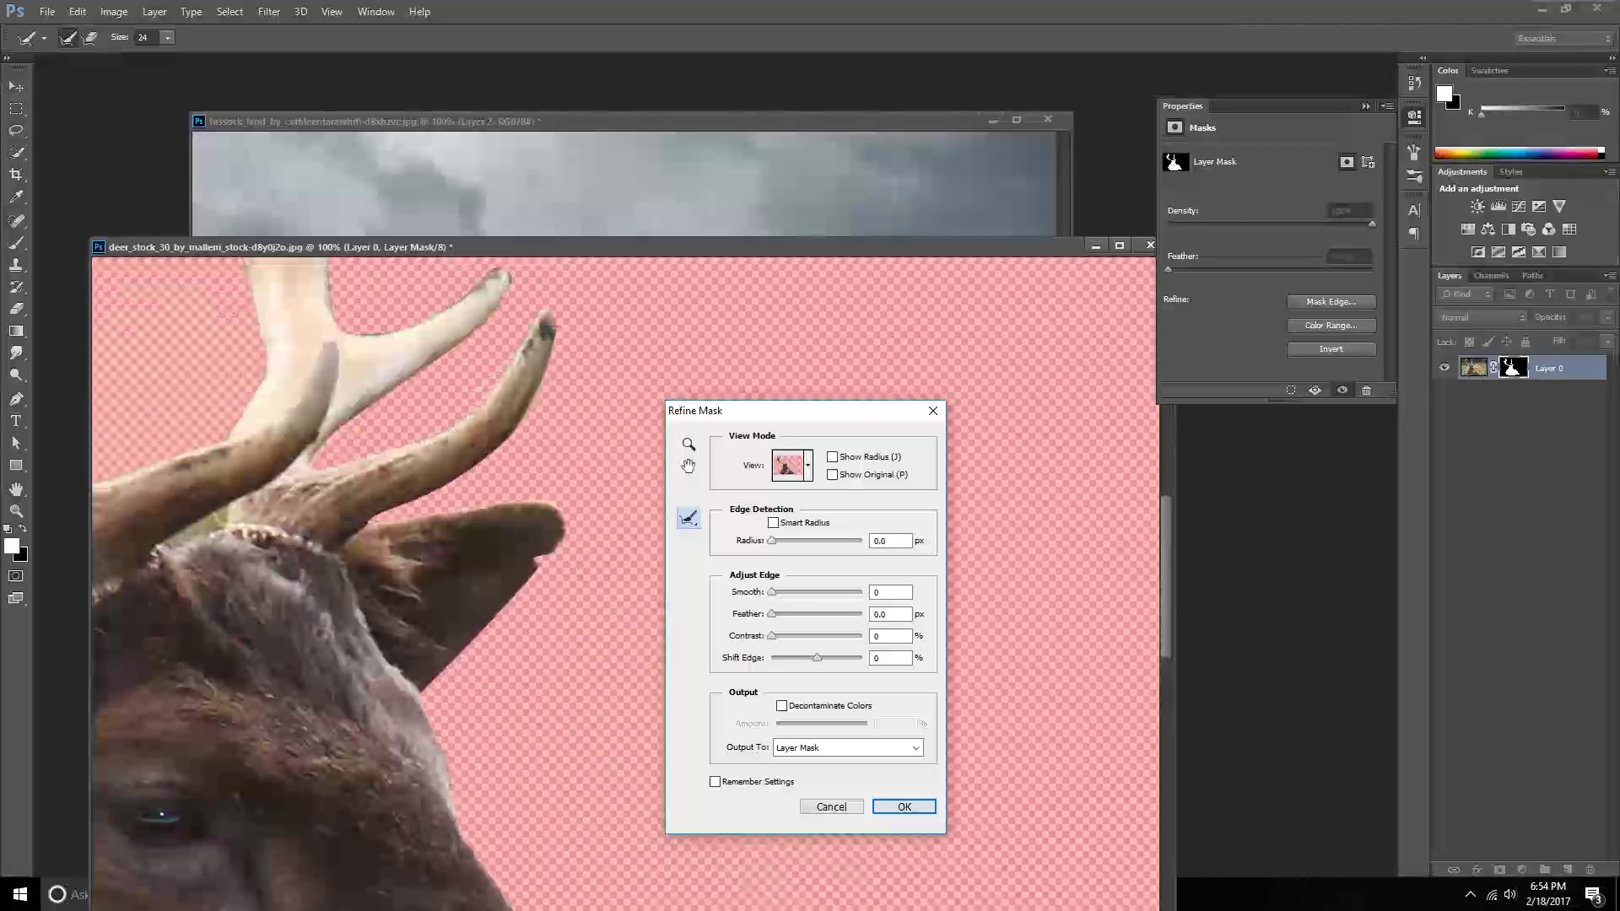
left_click_drag(426, 694, 567, 533)
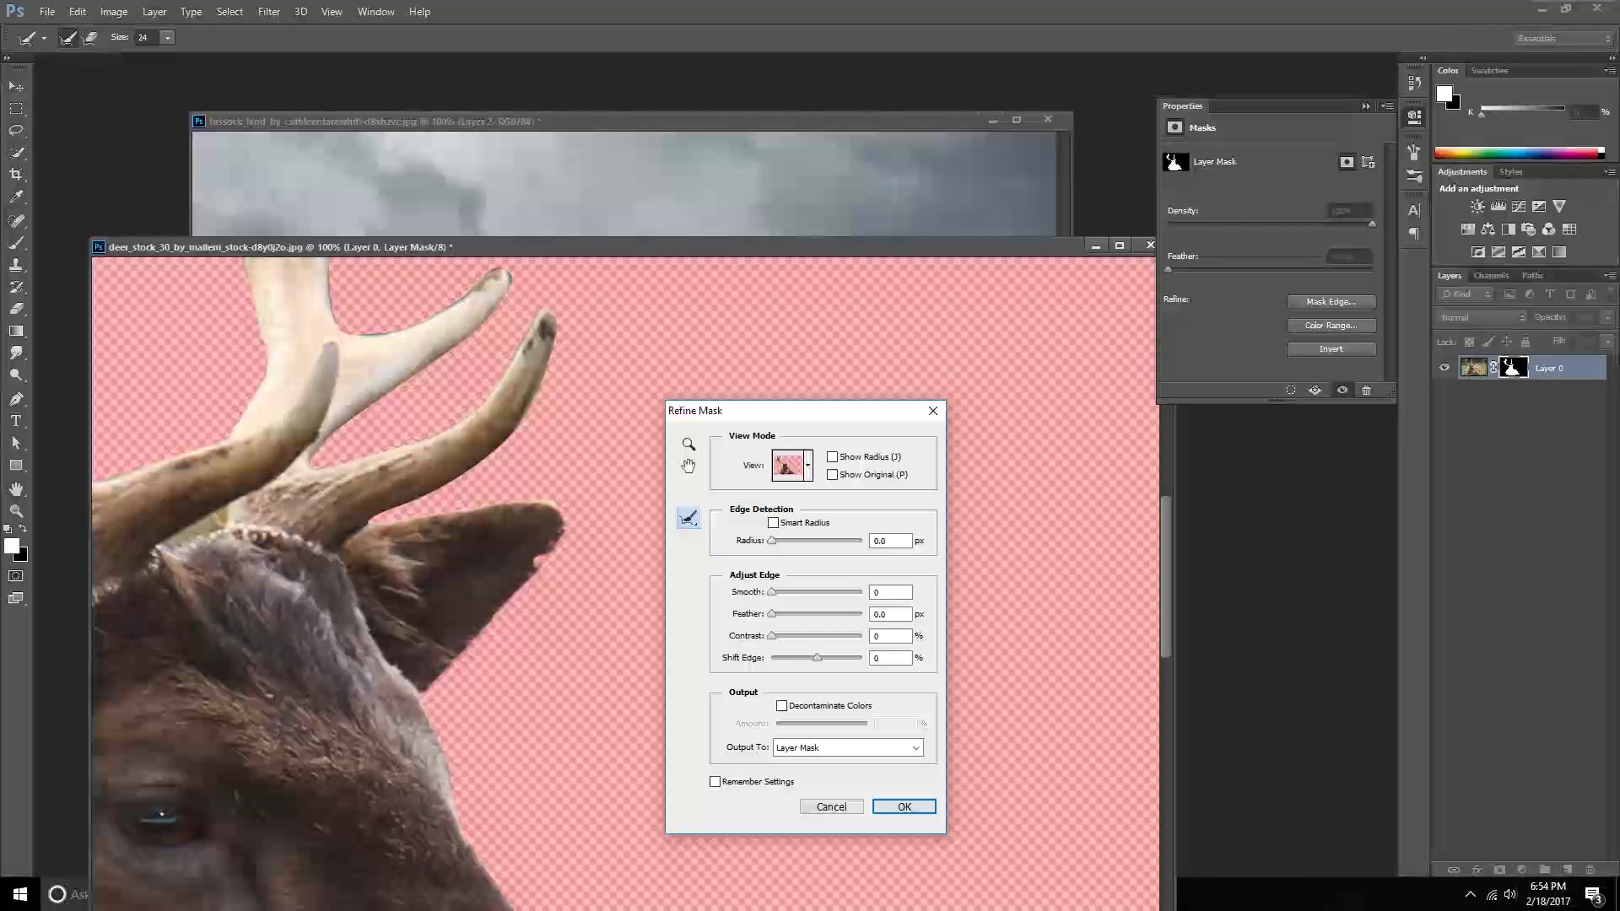
left_click_drag(463, 657, 550, 557)
left_click(432, 691)
key("ctrl+minus")
key("ctrl+minus")
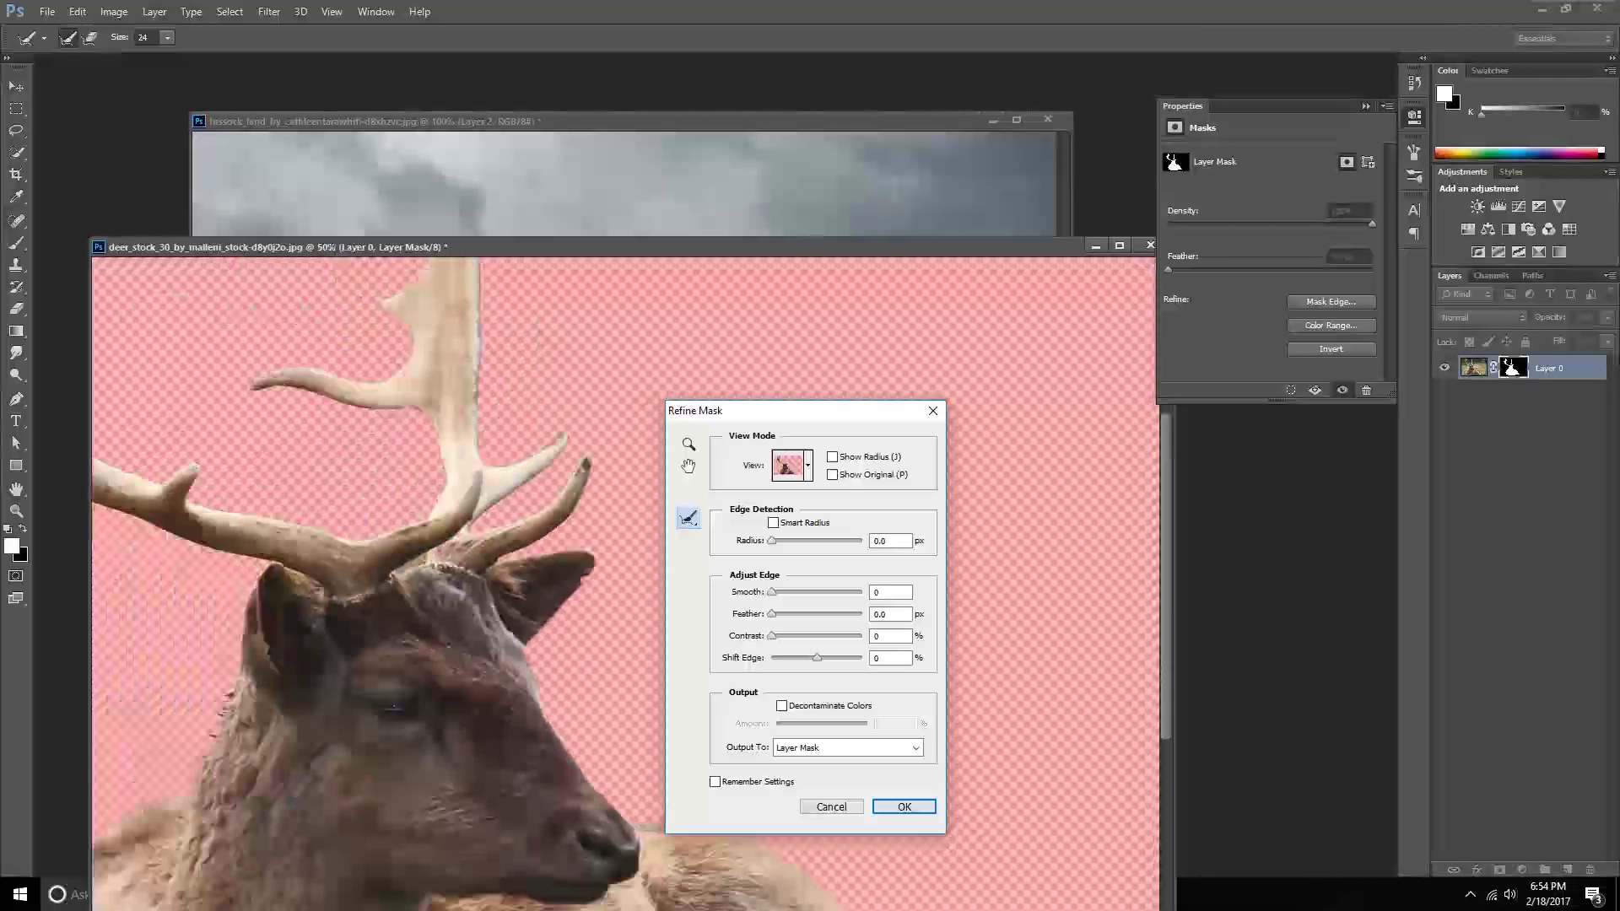
key("ctrl+minus")
key("ctrl+minus")
key("ctrl+minus")
Accept the refined mask and drag the cut-out deer into the moor landscape.
left_click(904, 807)
left_click(16, 86)
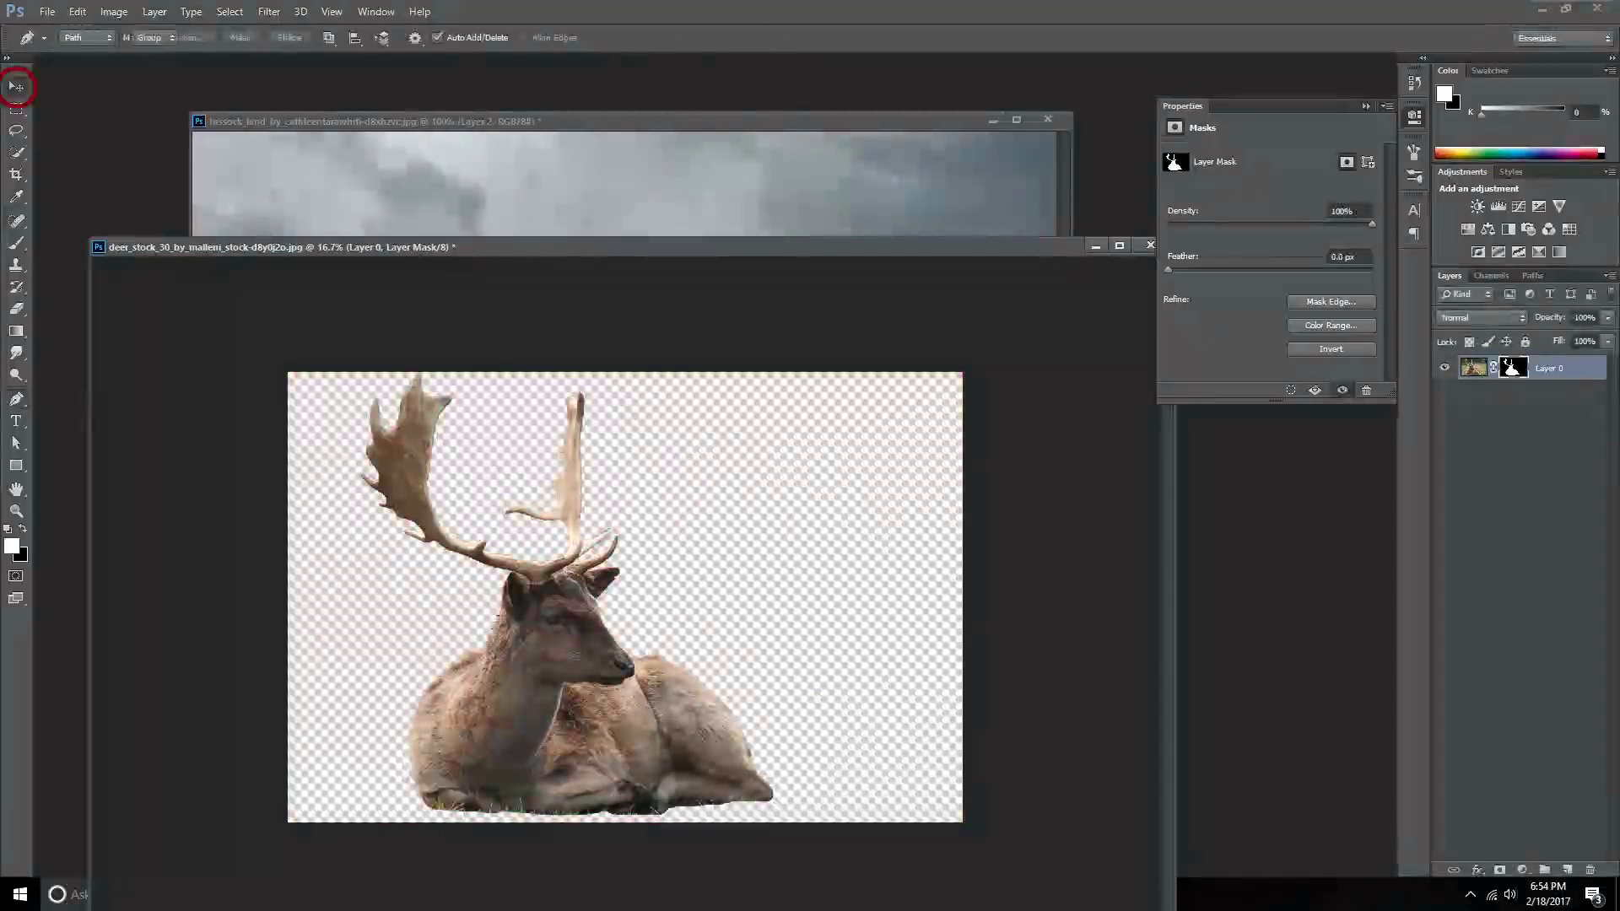
left_click_drag(338, 246, 393, 573)
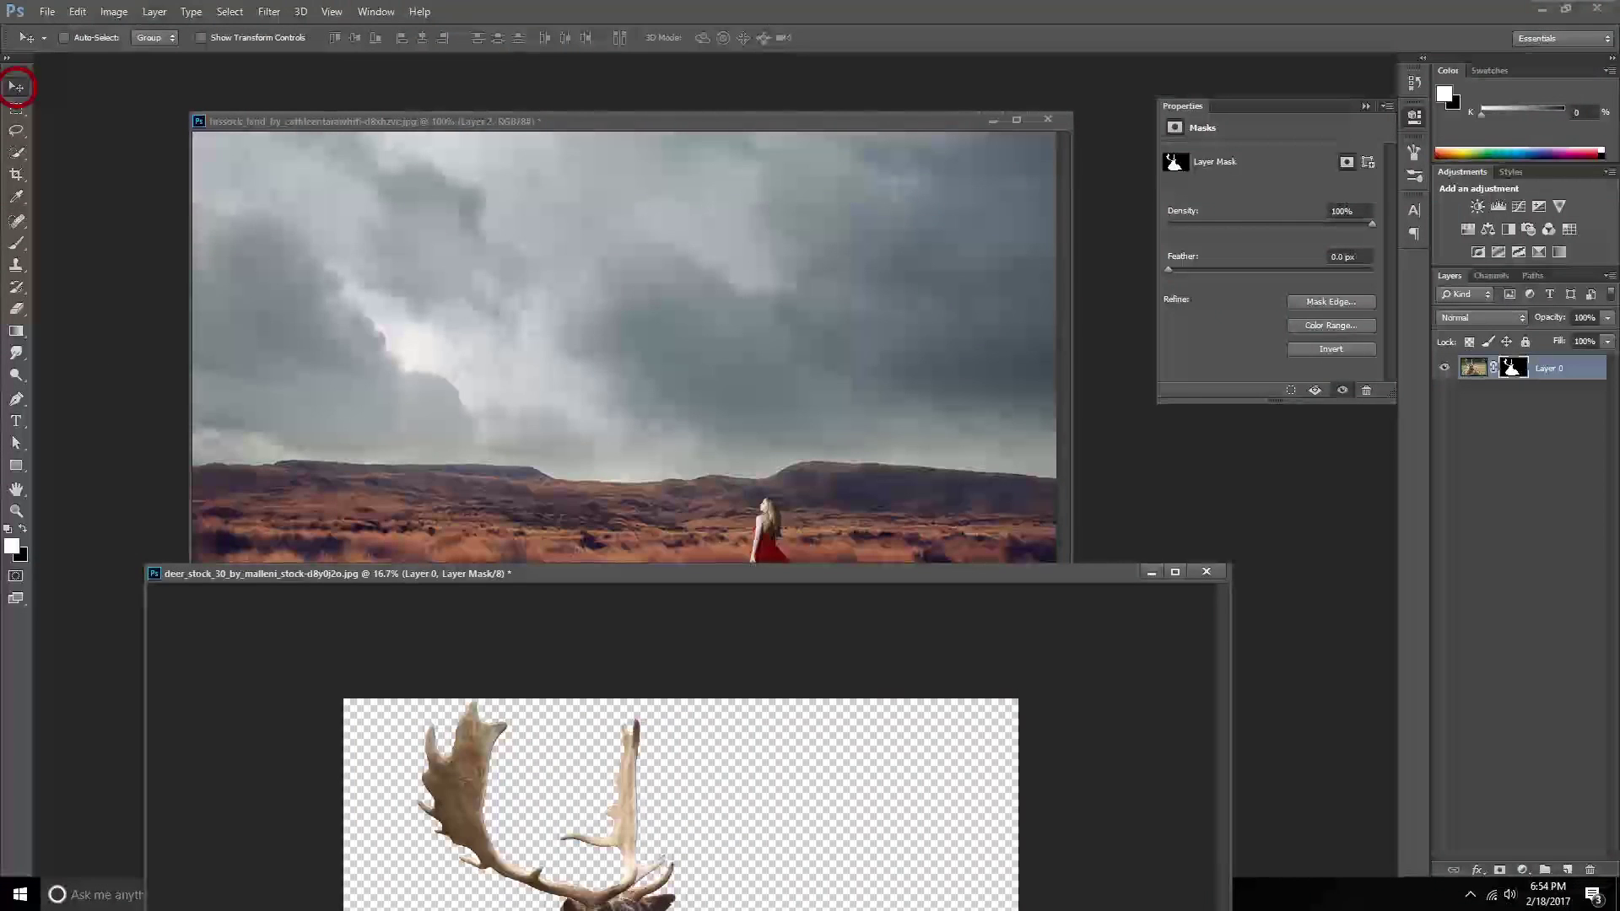
left_click_drag(540, 801, 405, 422)
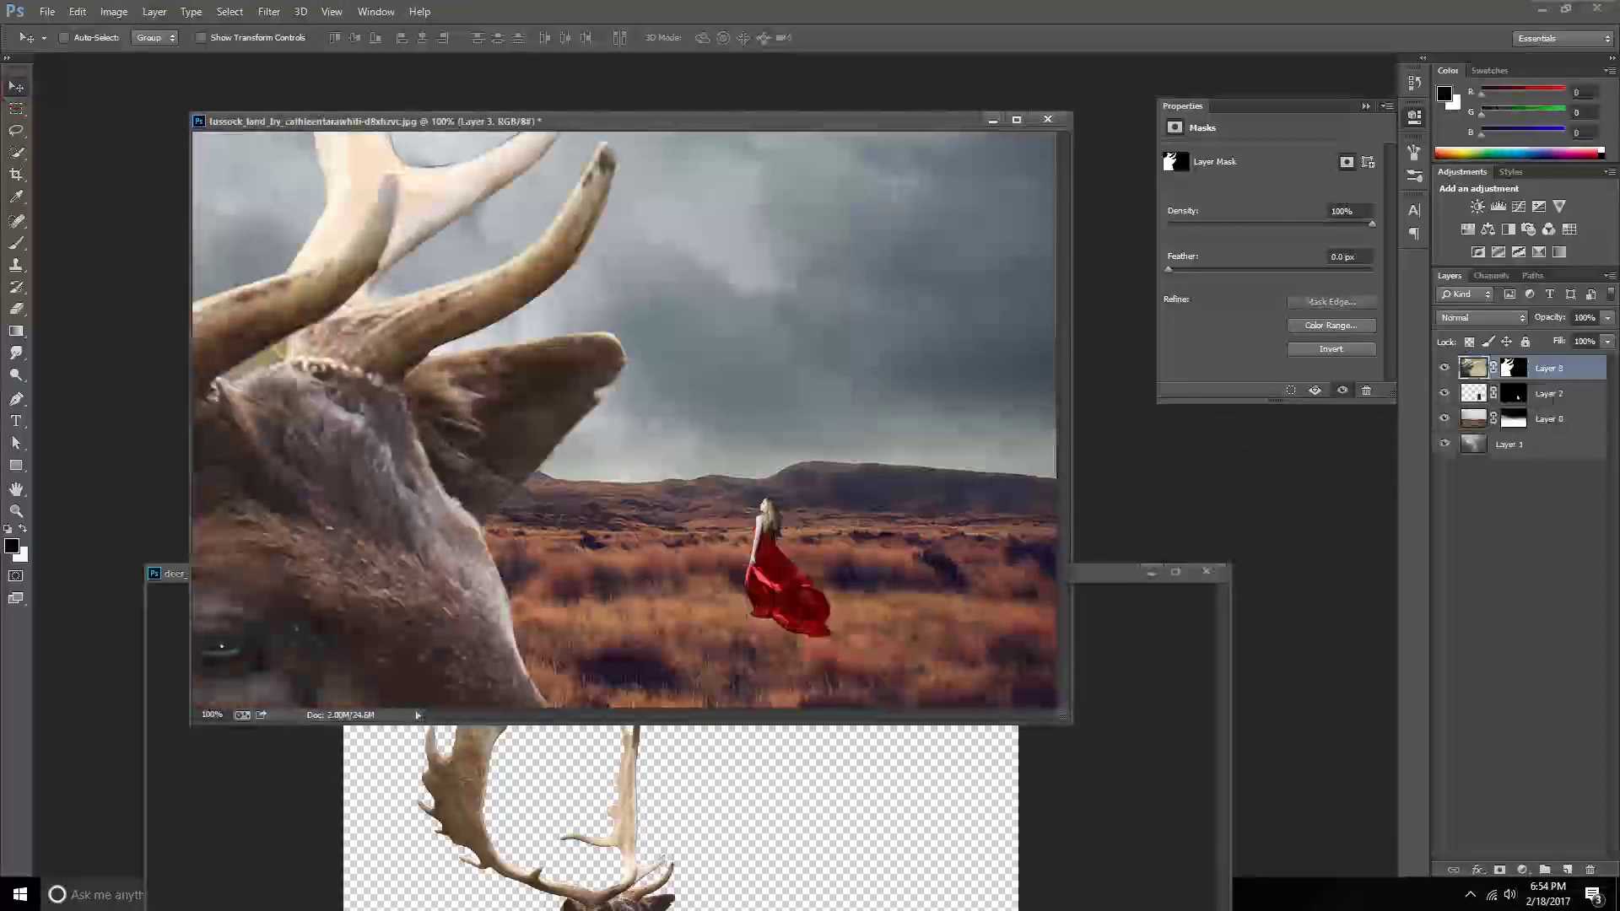
Shrink the deer with Free Transform to about a fifth so it fits the field.
key("ctrl+t")
key("ctrl+minus")
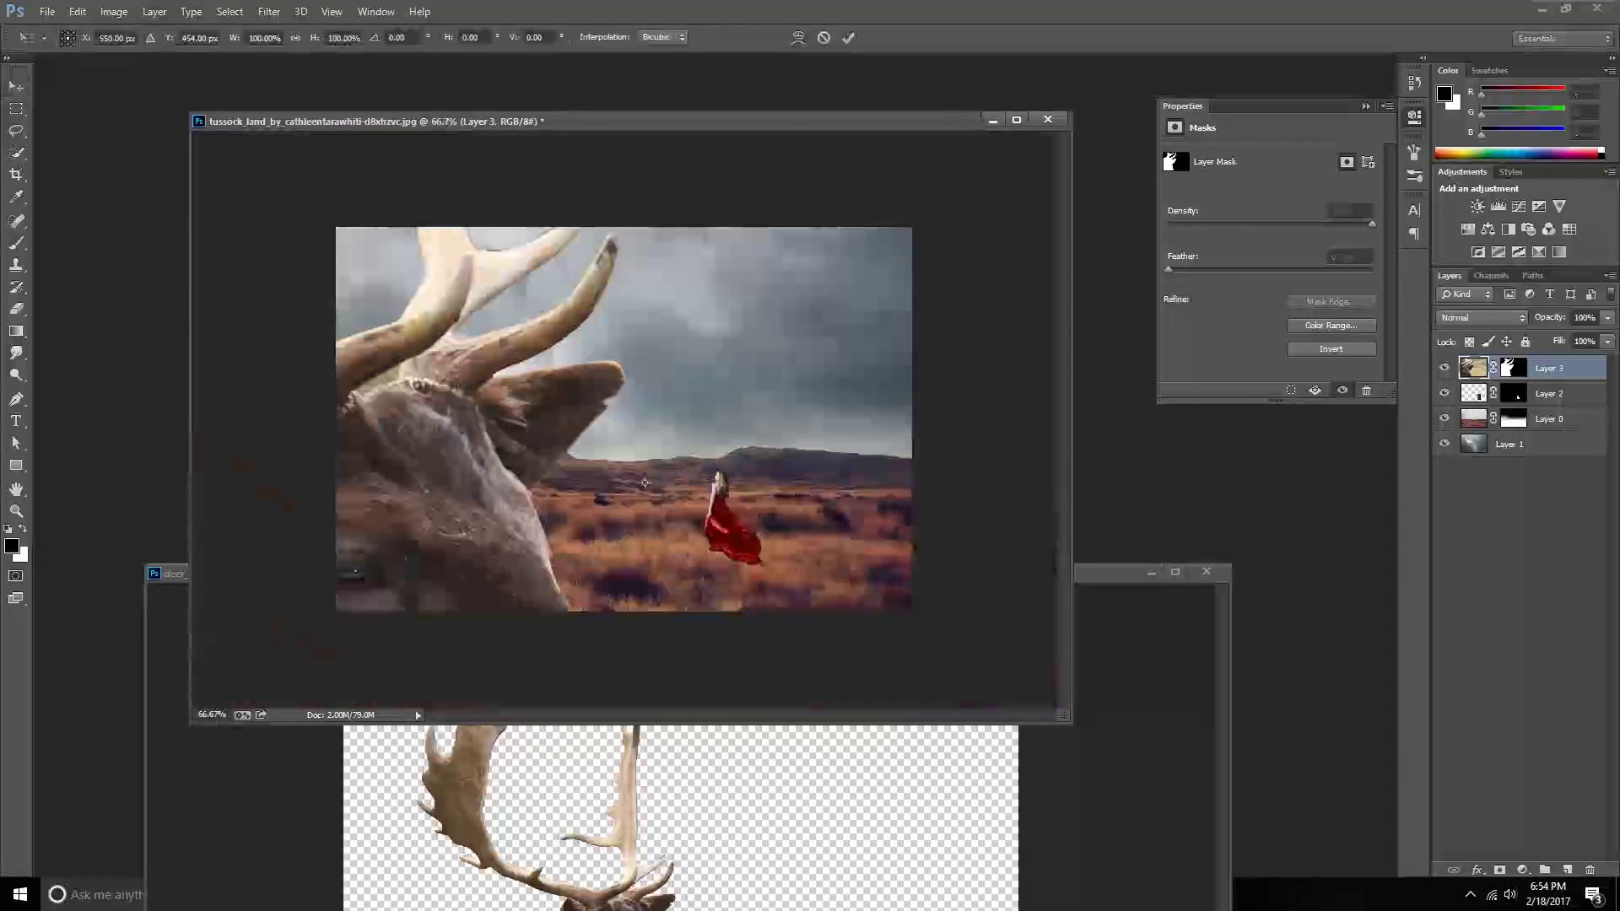
key("ctrl+minus")
left_click(78, 12)
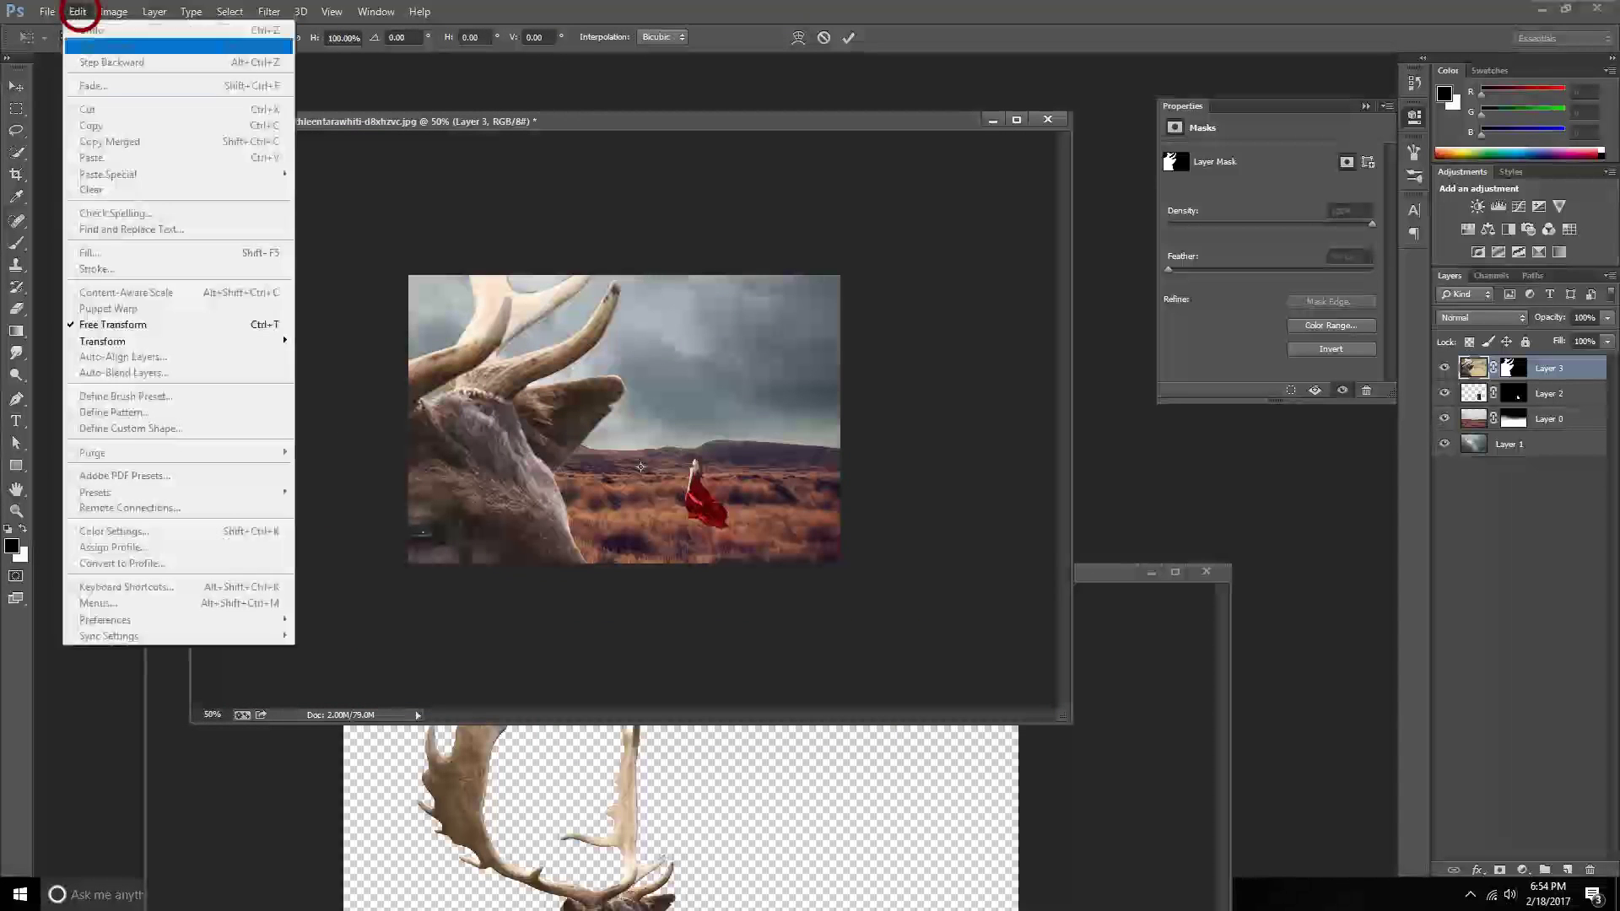
left_click(77, 11)
key("ctrl+minus")
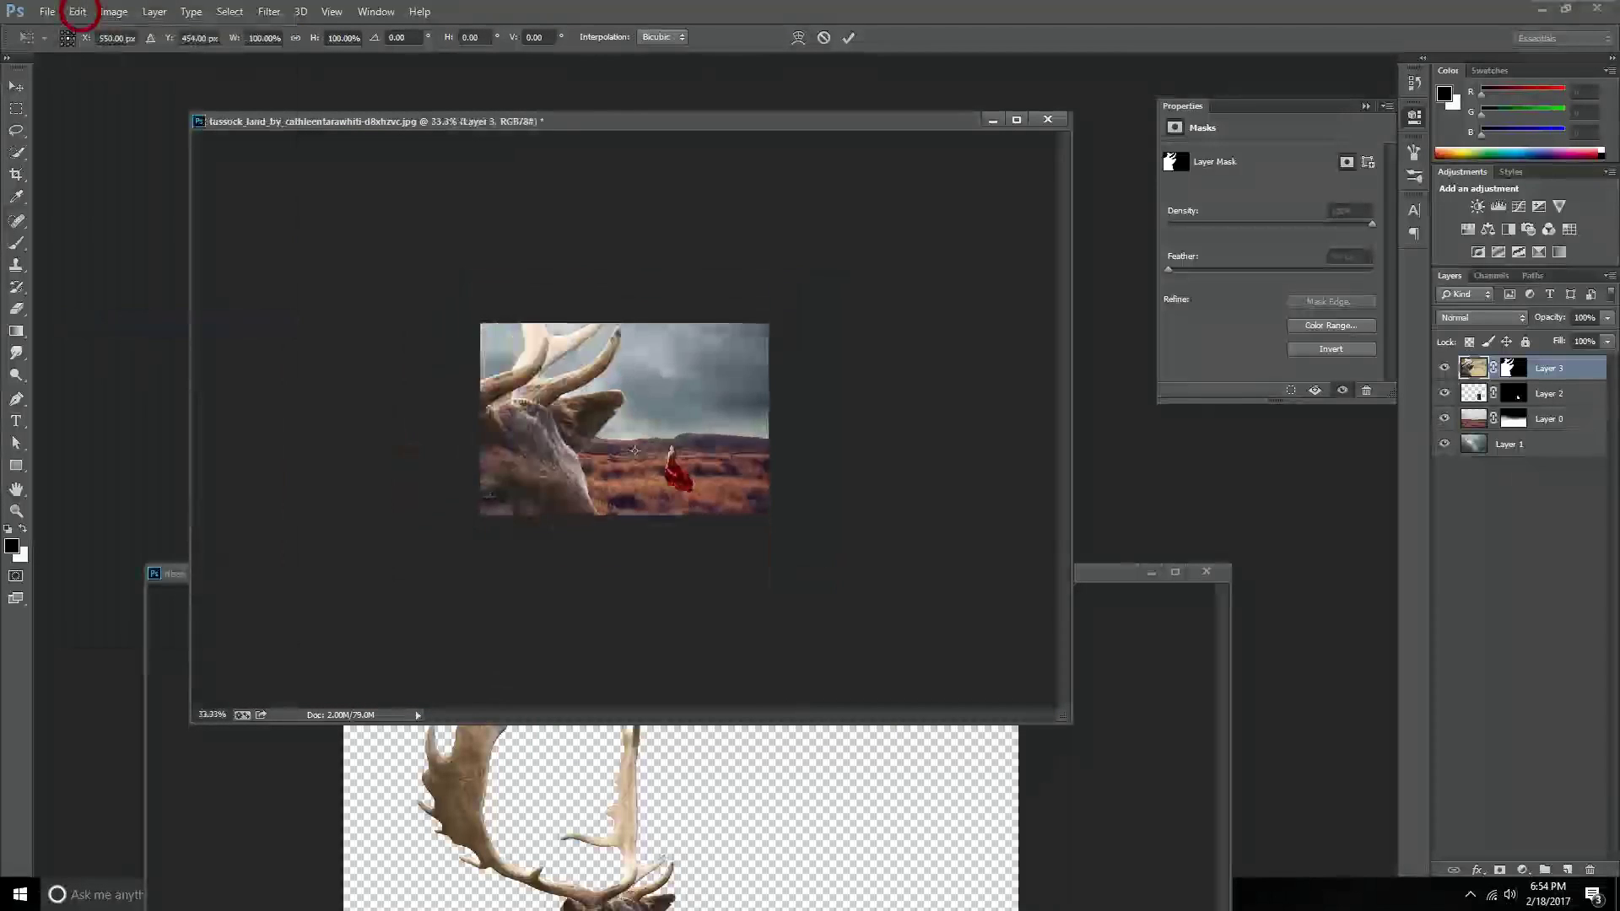
key("ctrl+minus")
key("ctrl+minus")
left_click_drag(967, 209, 703, 386)
key("ctrl+plus")
key("ctrl+plus")
key("ctrl+plus")
key("ctrl+plus")
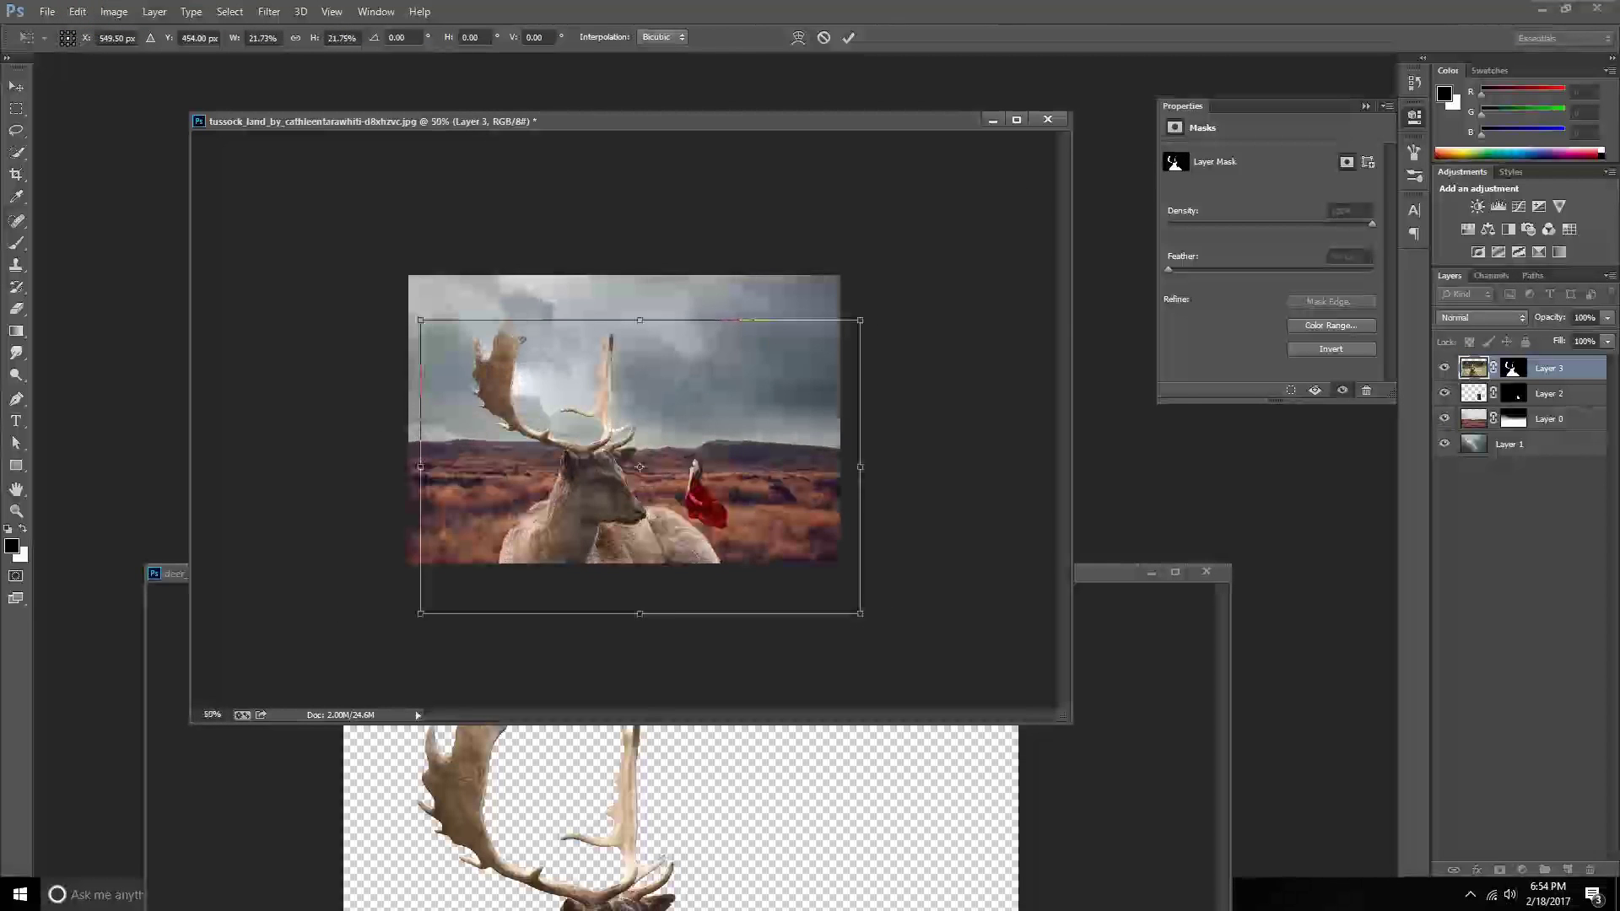
left_click_drag(939, 286, 799, 380)
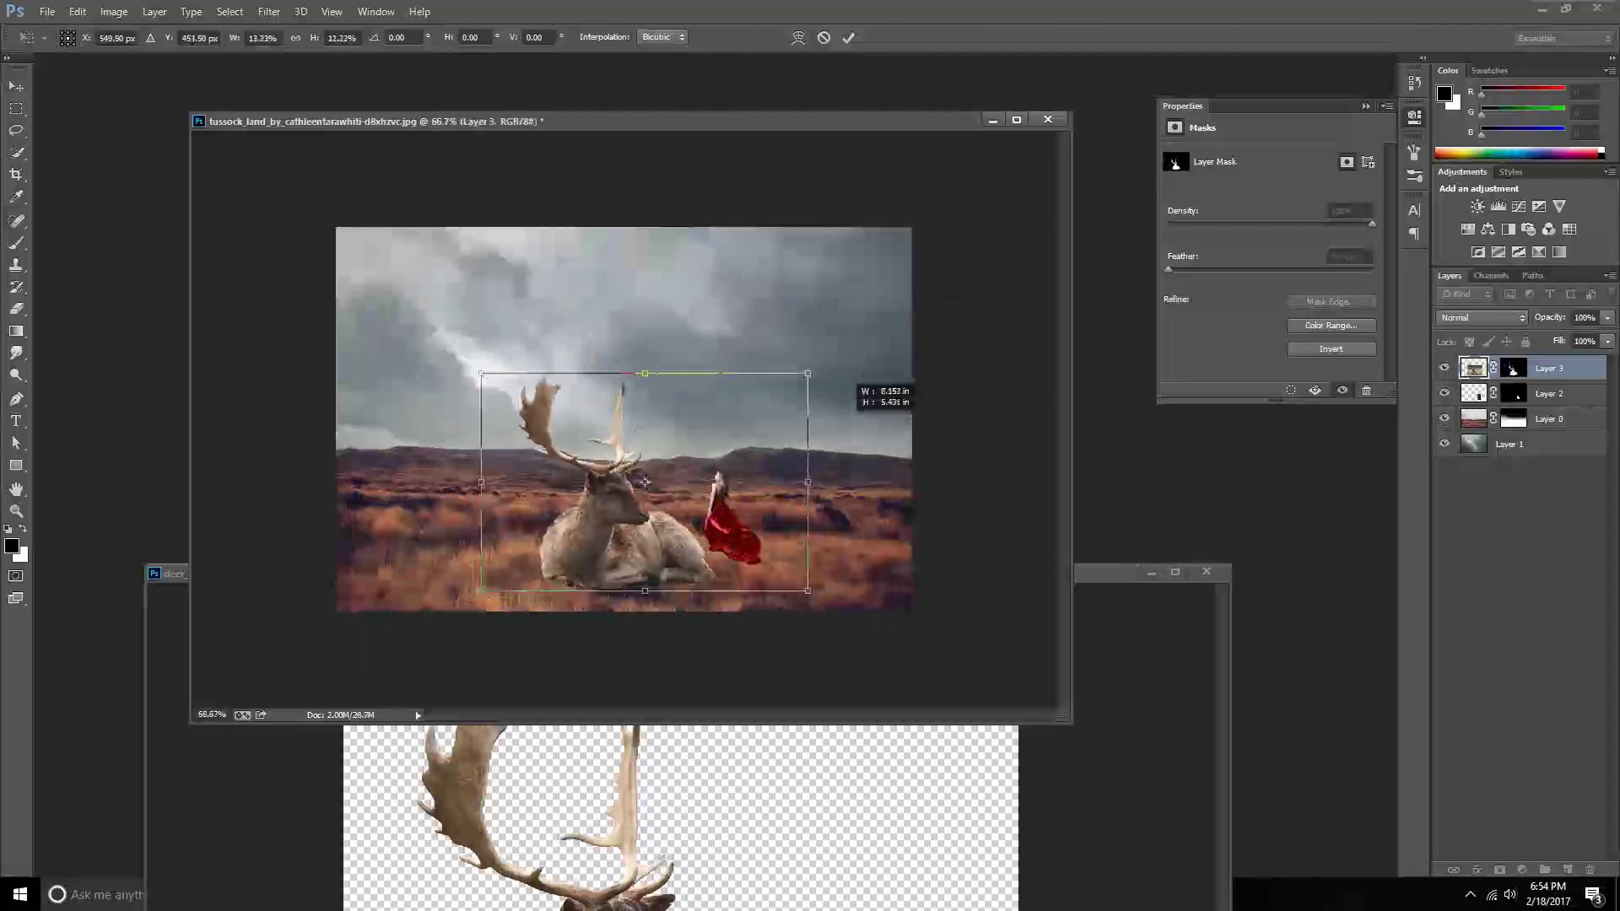
Place the slightly smaller deer on the moor left of the woman and commit the transform.
left_click_drag(632, 487, 564, 474)
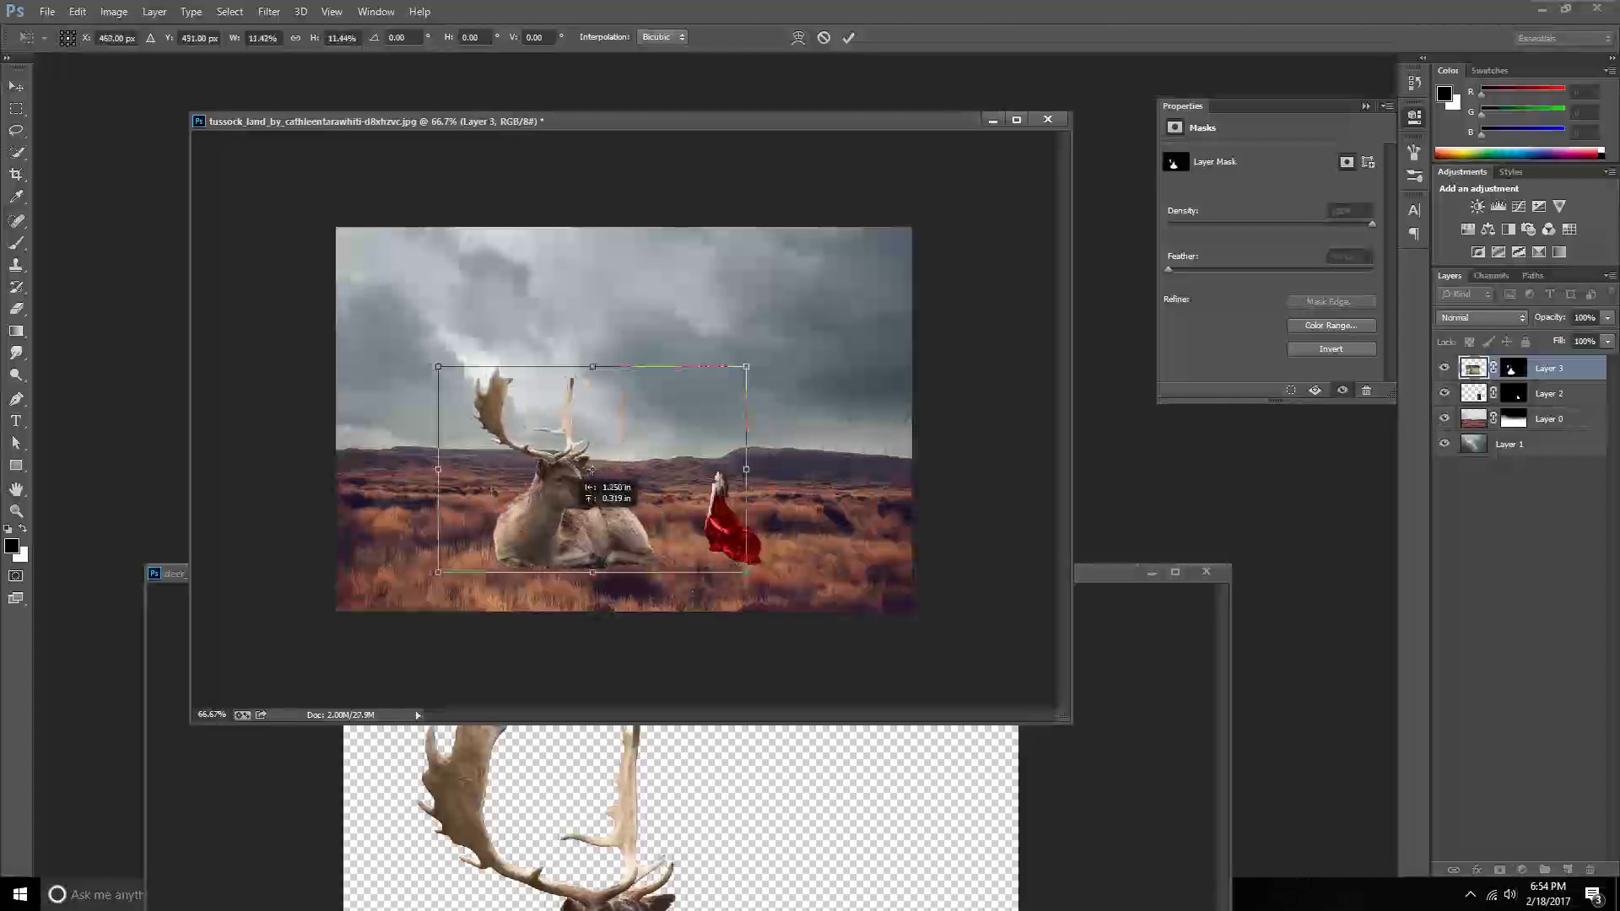
left_click_drag(731, 366, 713, 377)
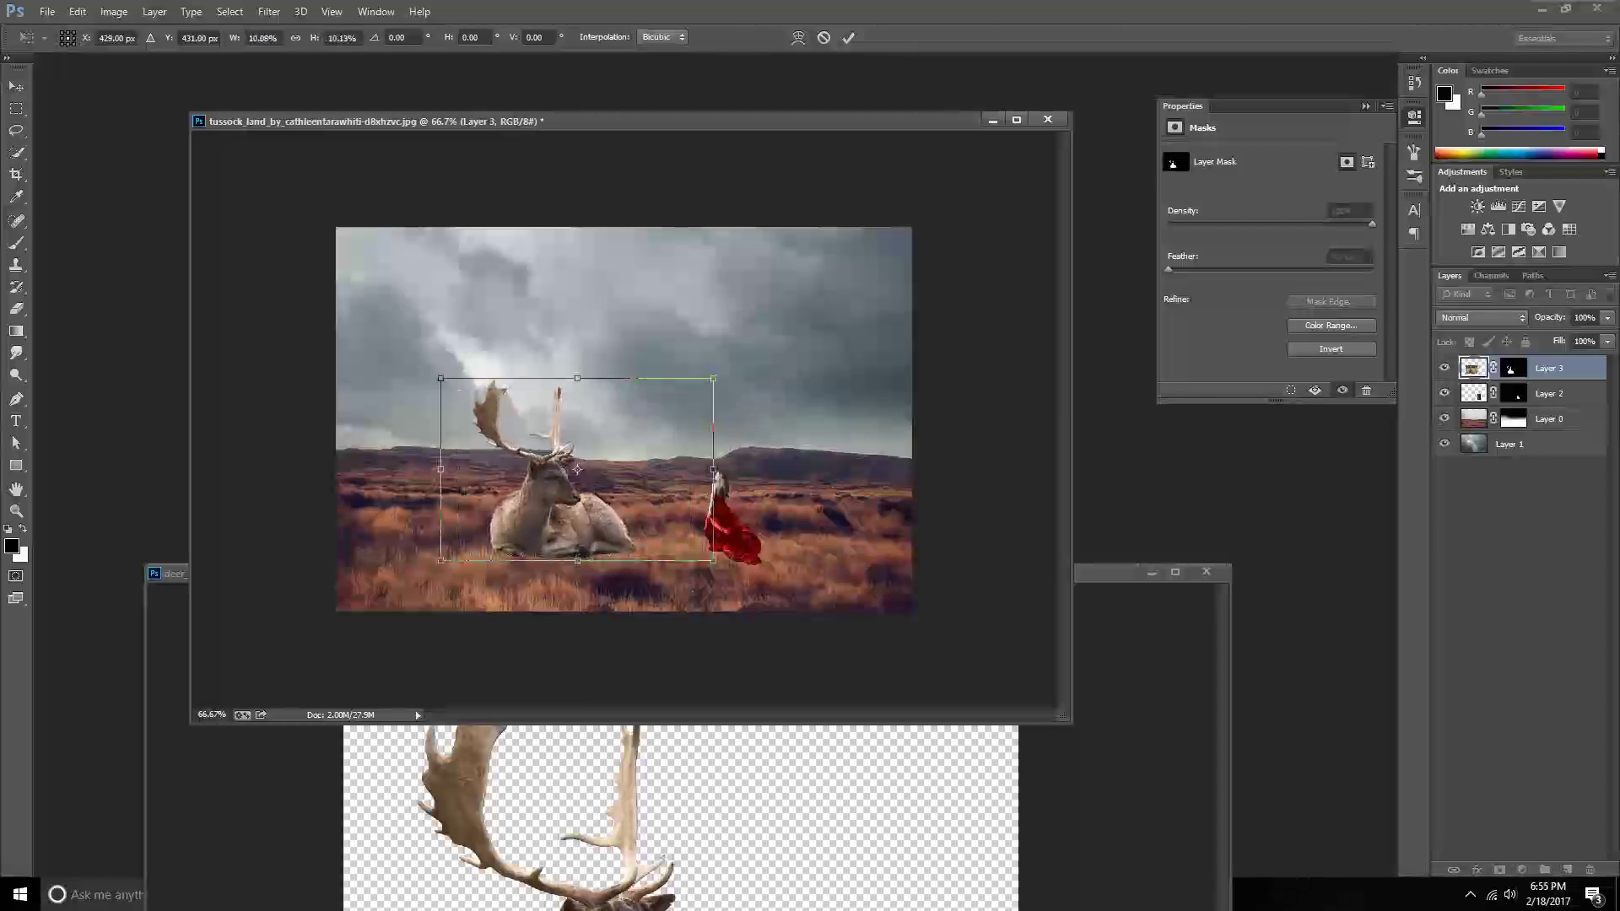
key("ctrl+plus")
key("ctrl+plus")
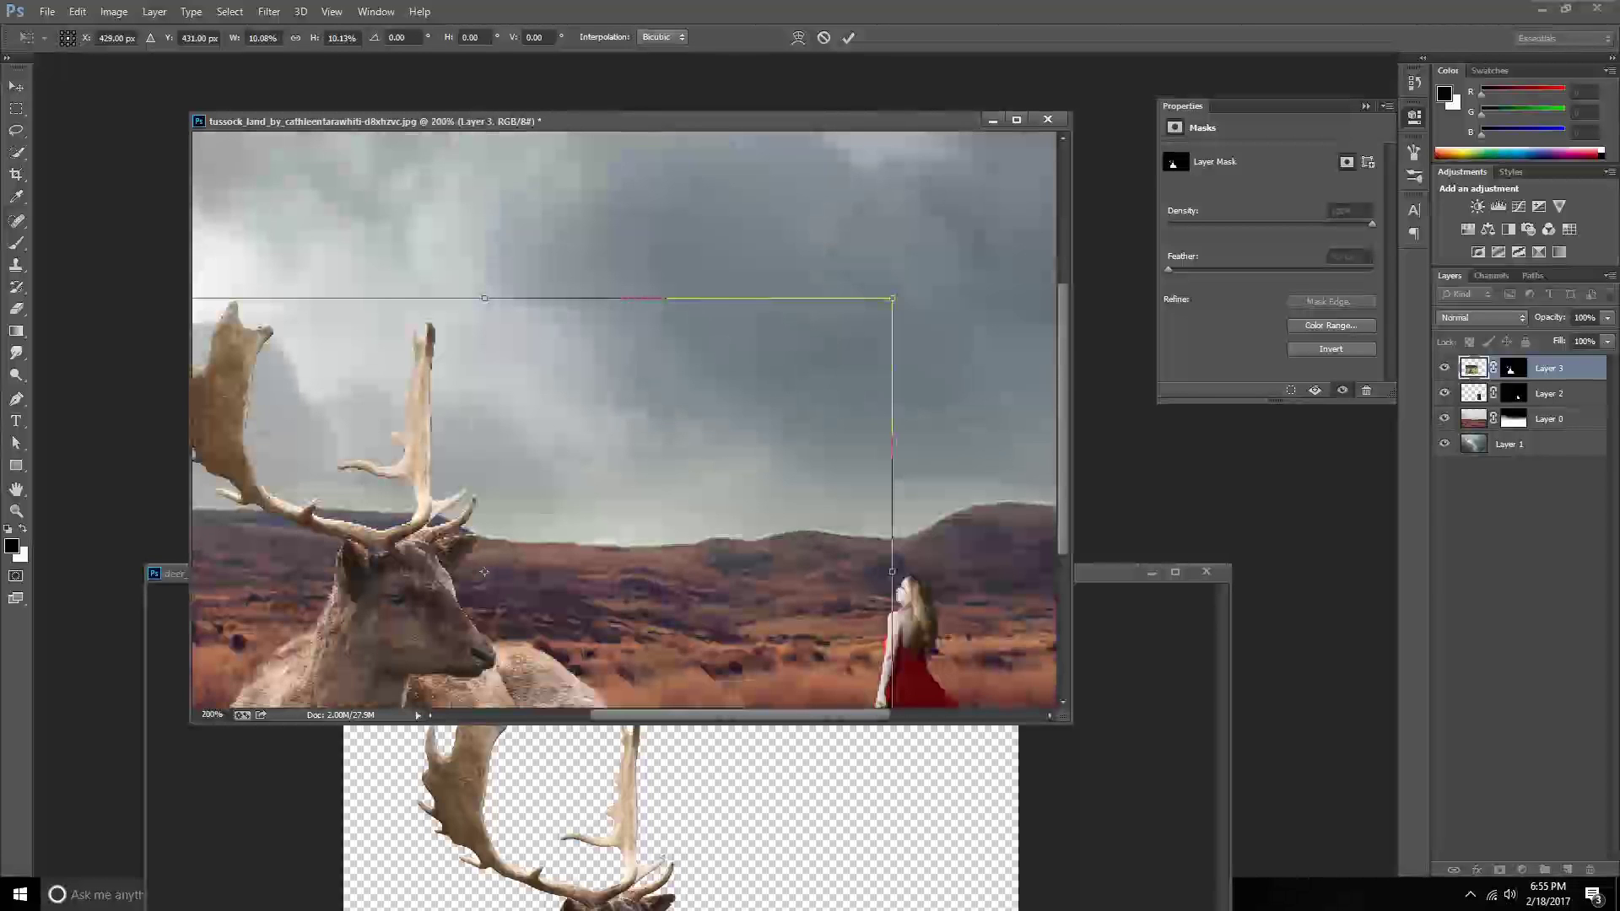
key("ctrl+minus")
mouse_move(554, 496)
left_mouse_down()
mouse_move(557, 513)
mouse_move(438, 513)
mouse_move(559, 481)
left_mouse_up()
key("ctrl+minus")
key("Return")
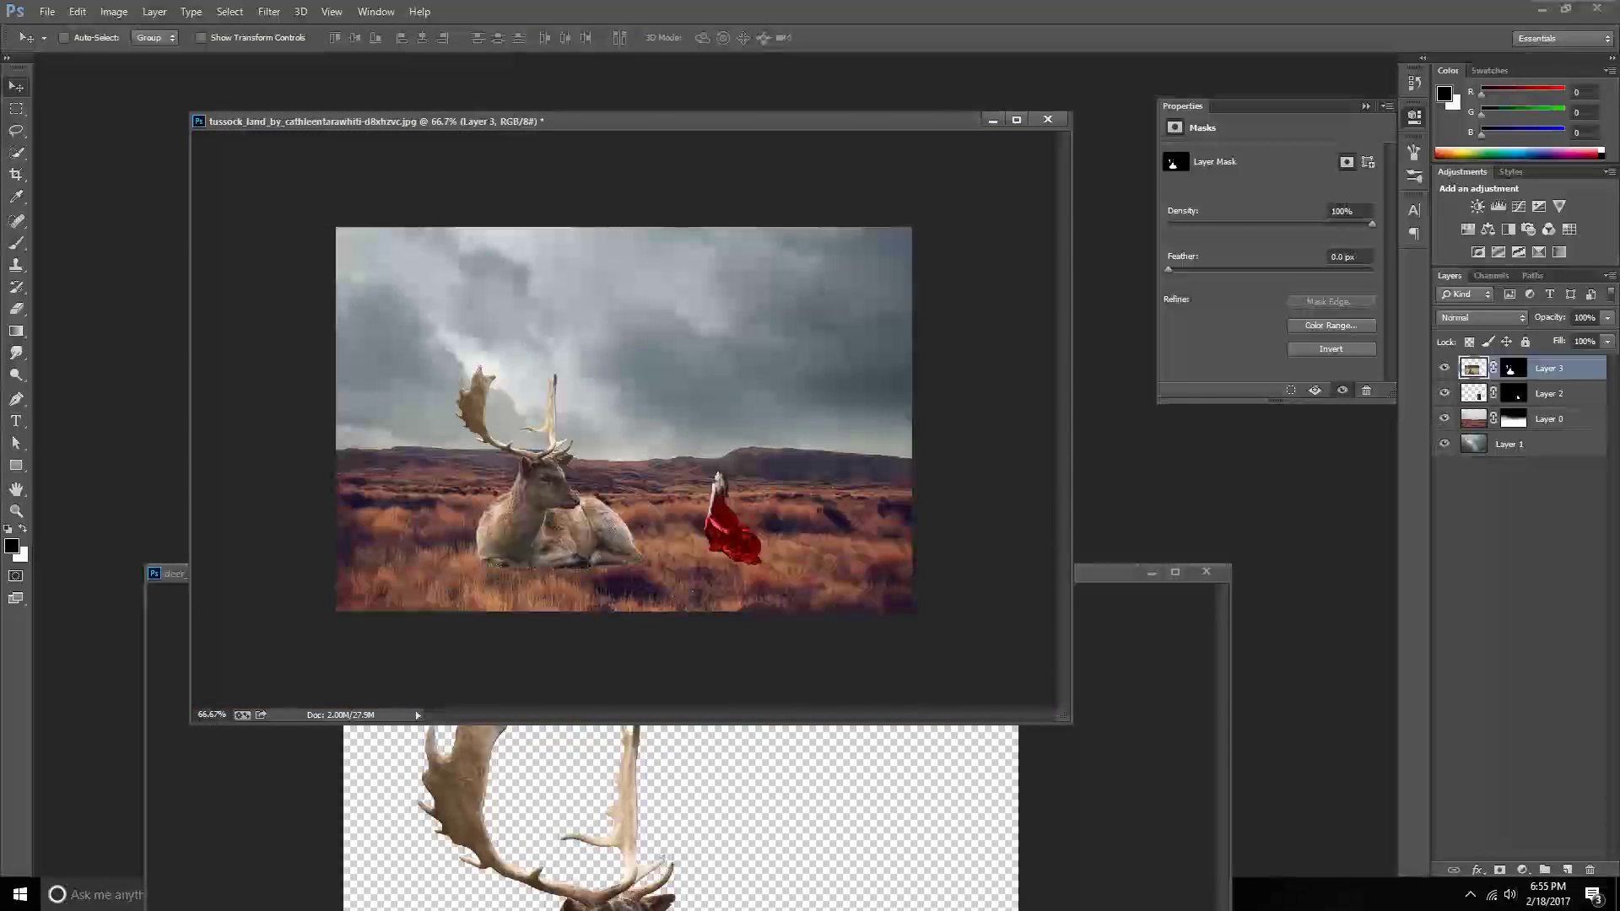
key("ctrl+plus")
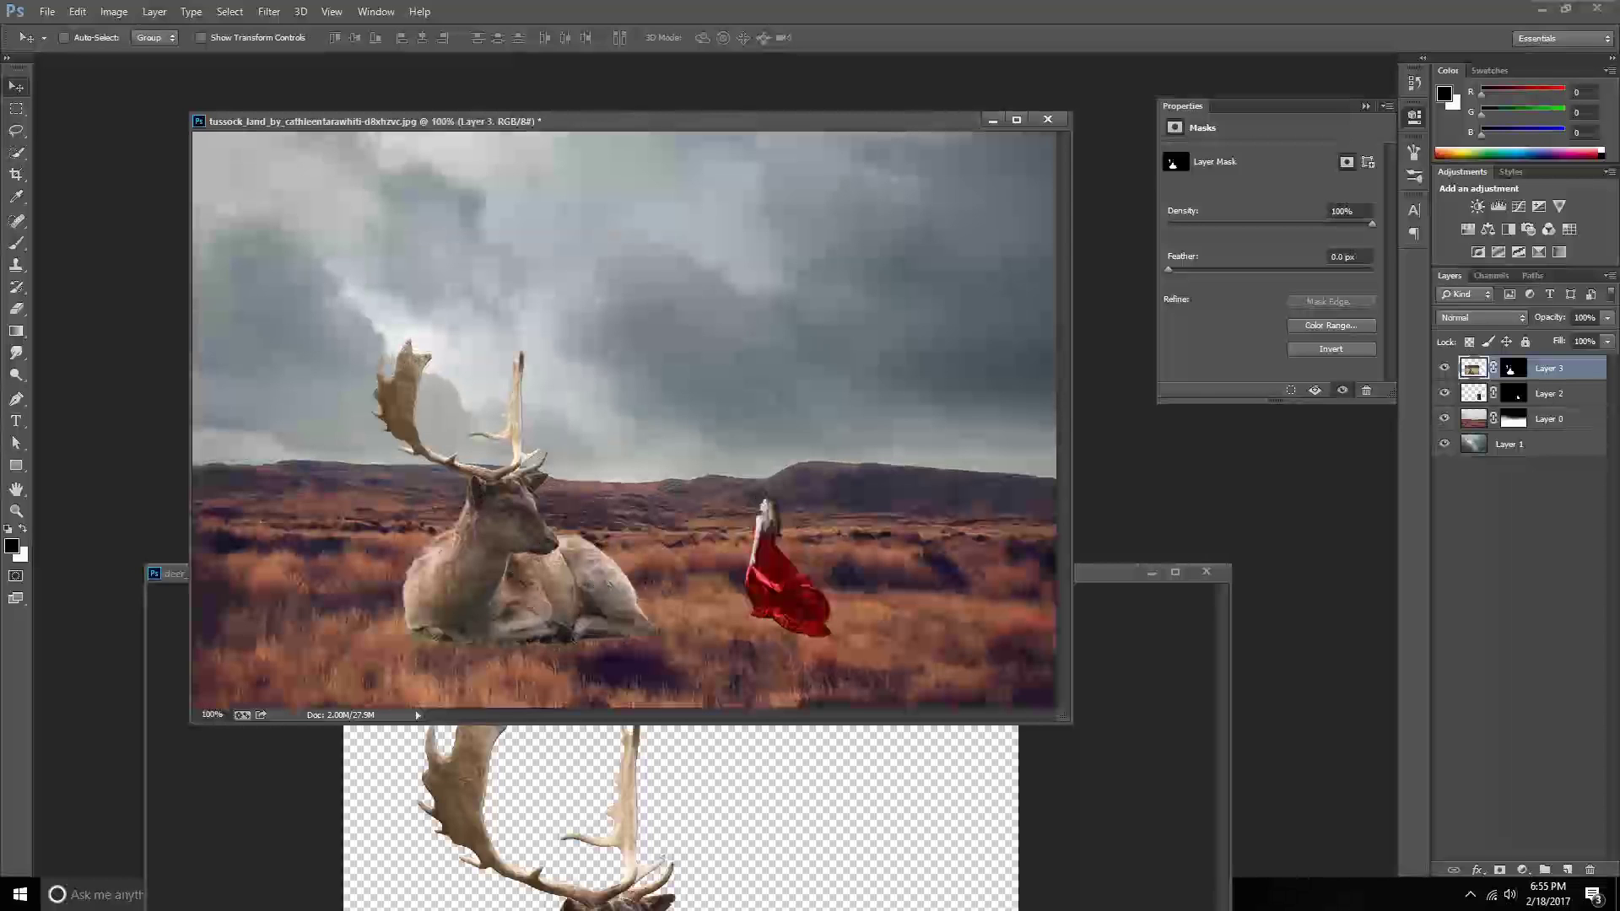
Hide the red-dress woman layer and target the deer's pixels, undoing an accidental extra mask.
left_click(1445, 393)
left_click(1473, 368)
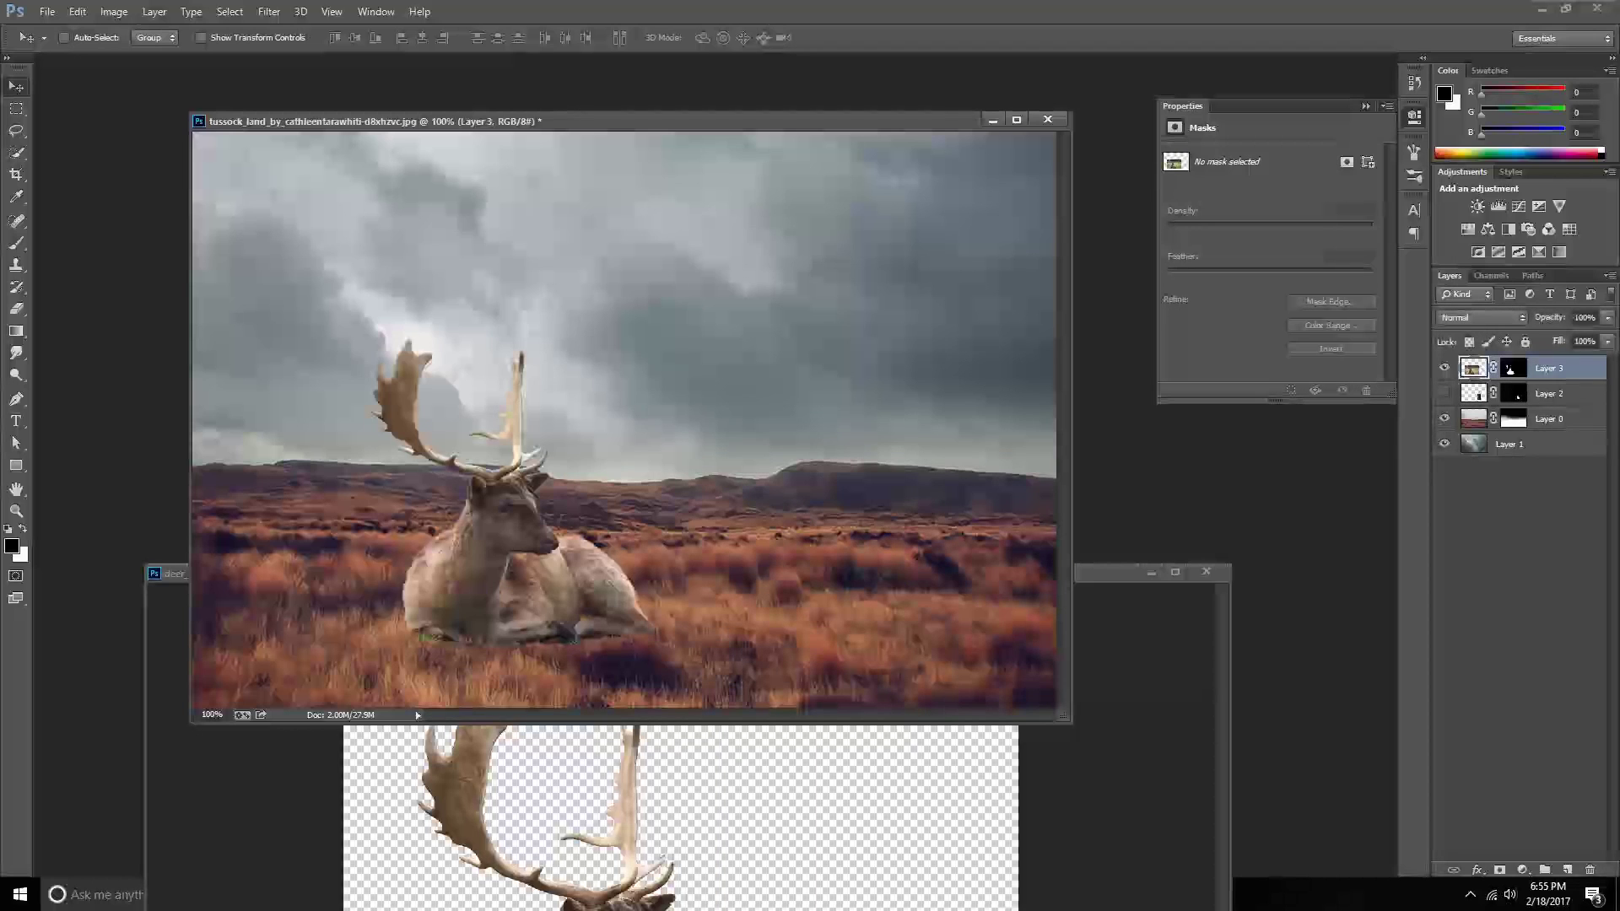
left_click(1523, 869)
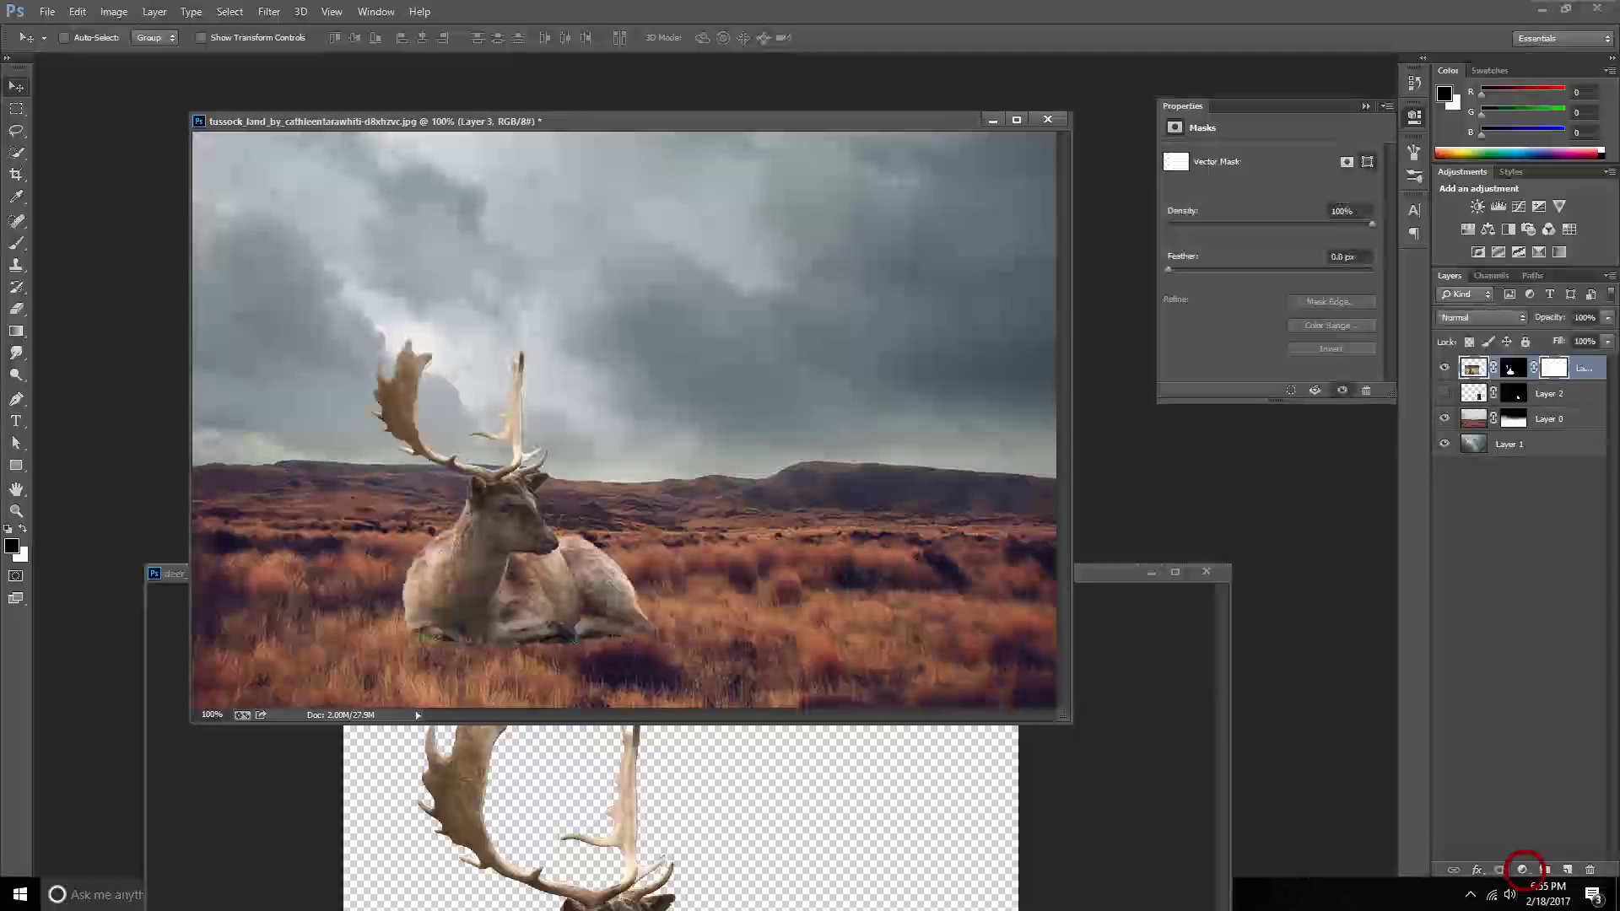
key("ctrl+z")
Add a Hue/Saturation adjustment clipped to the deer with Saturation about -34 and Hue about -18.
left_click(1523, 869)
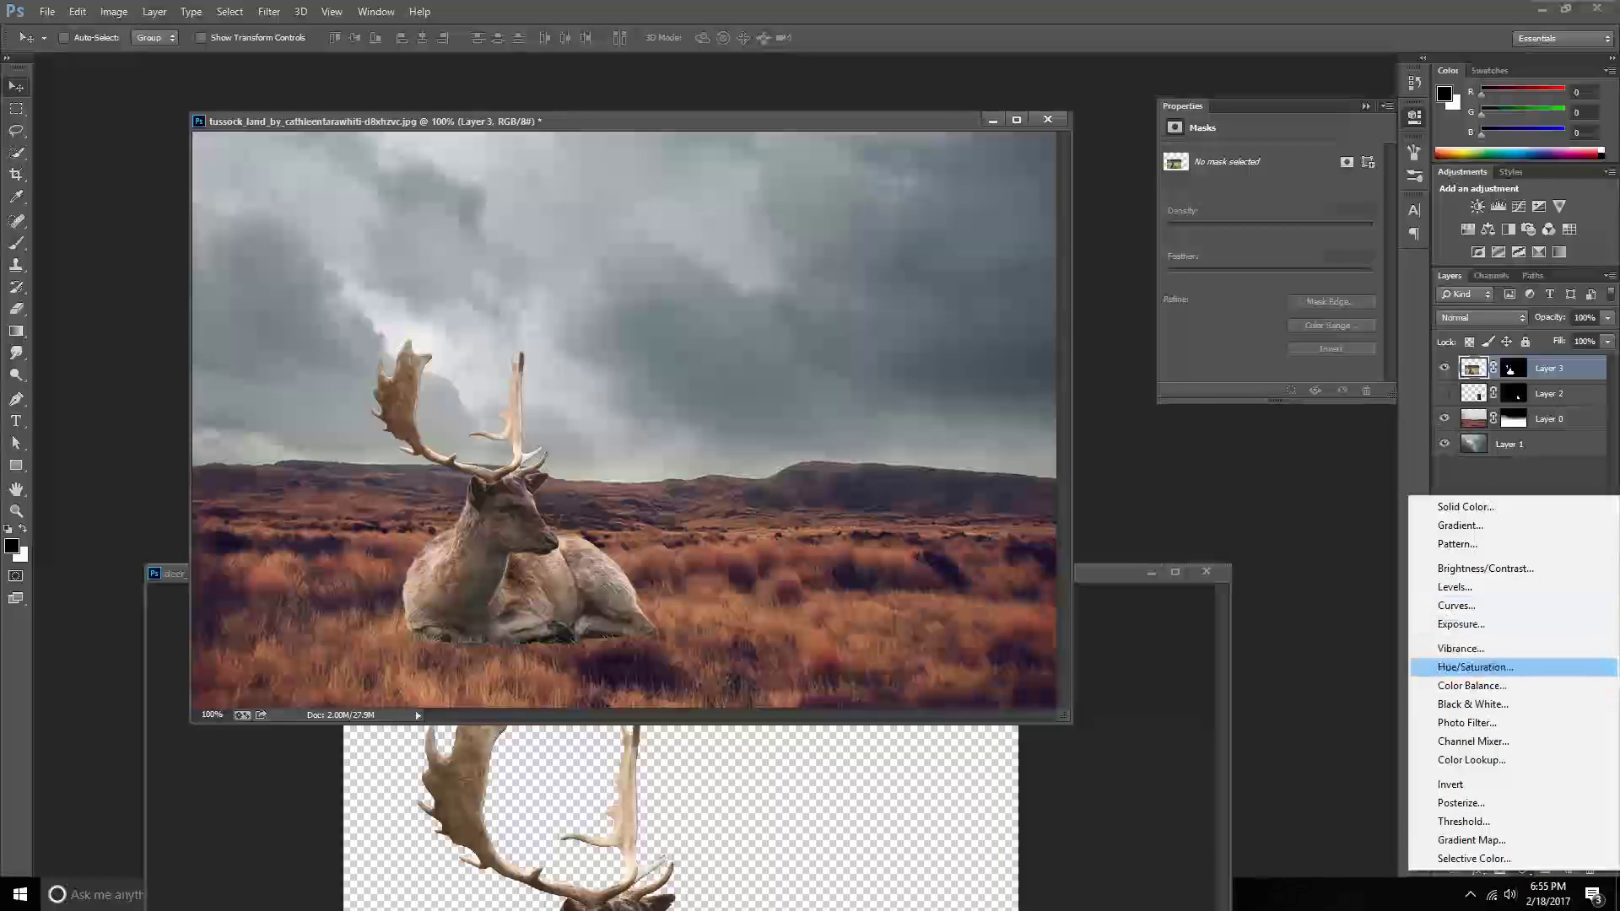
left_click(1477, 667)
left_click(1269, 390)
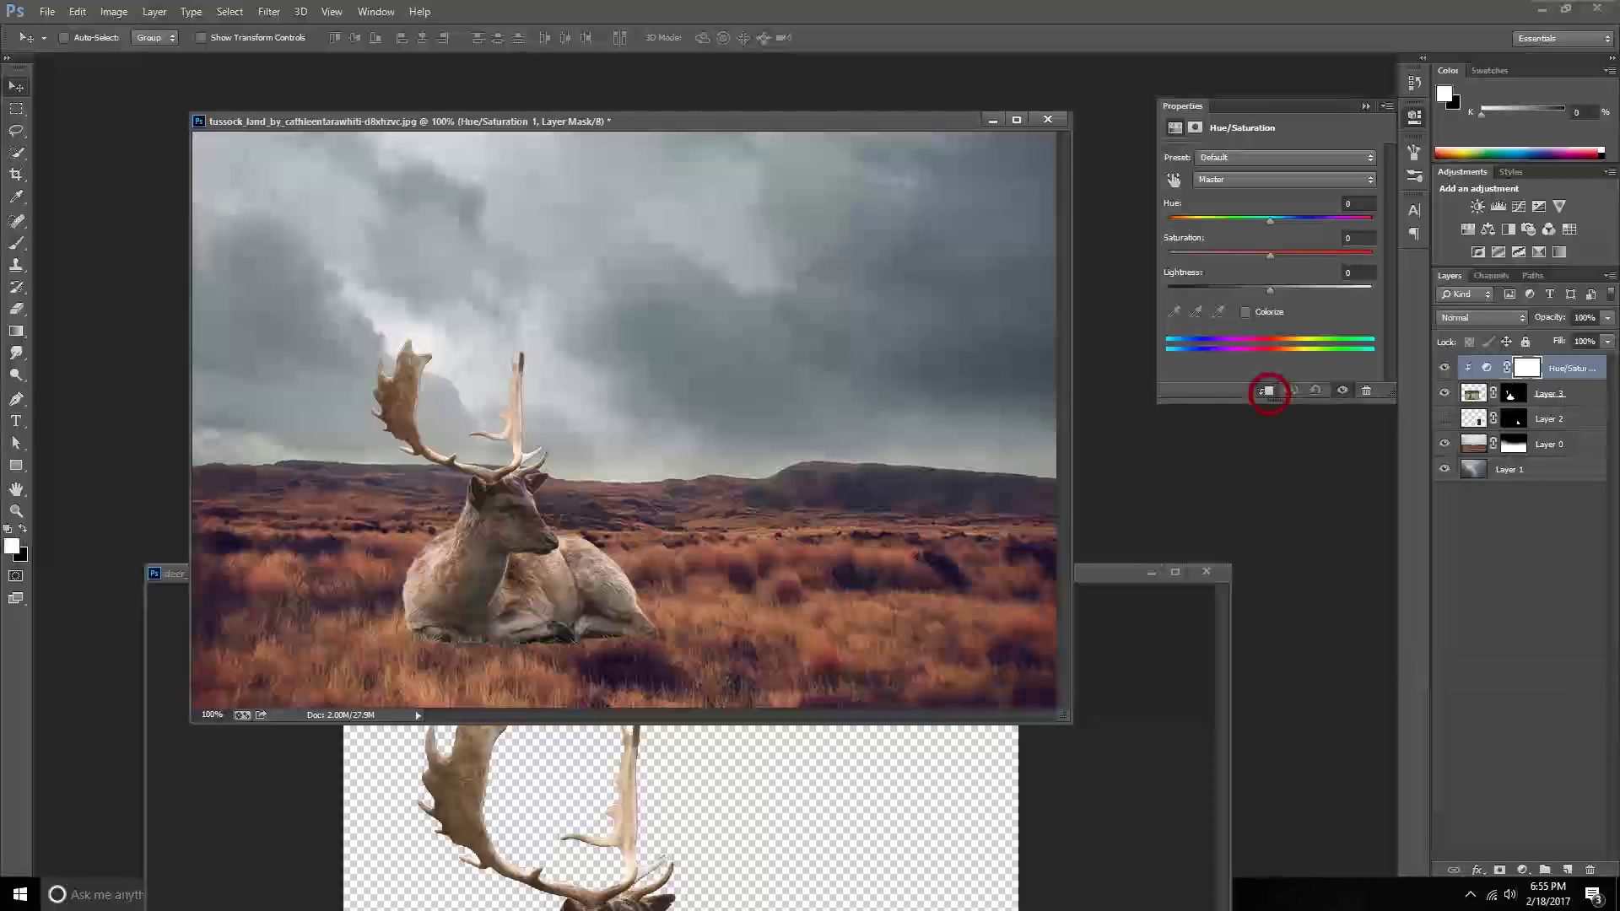
left_click_drag(1269, 254, 1239, 254)
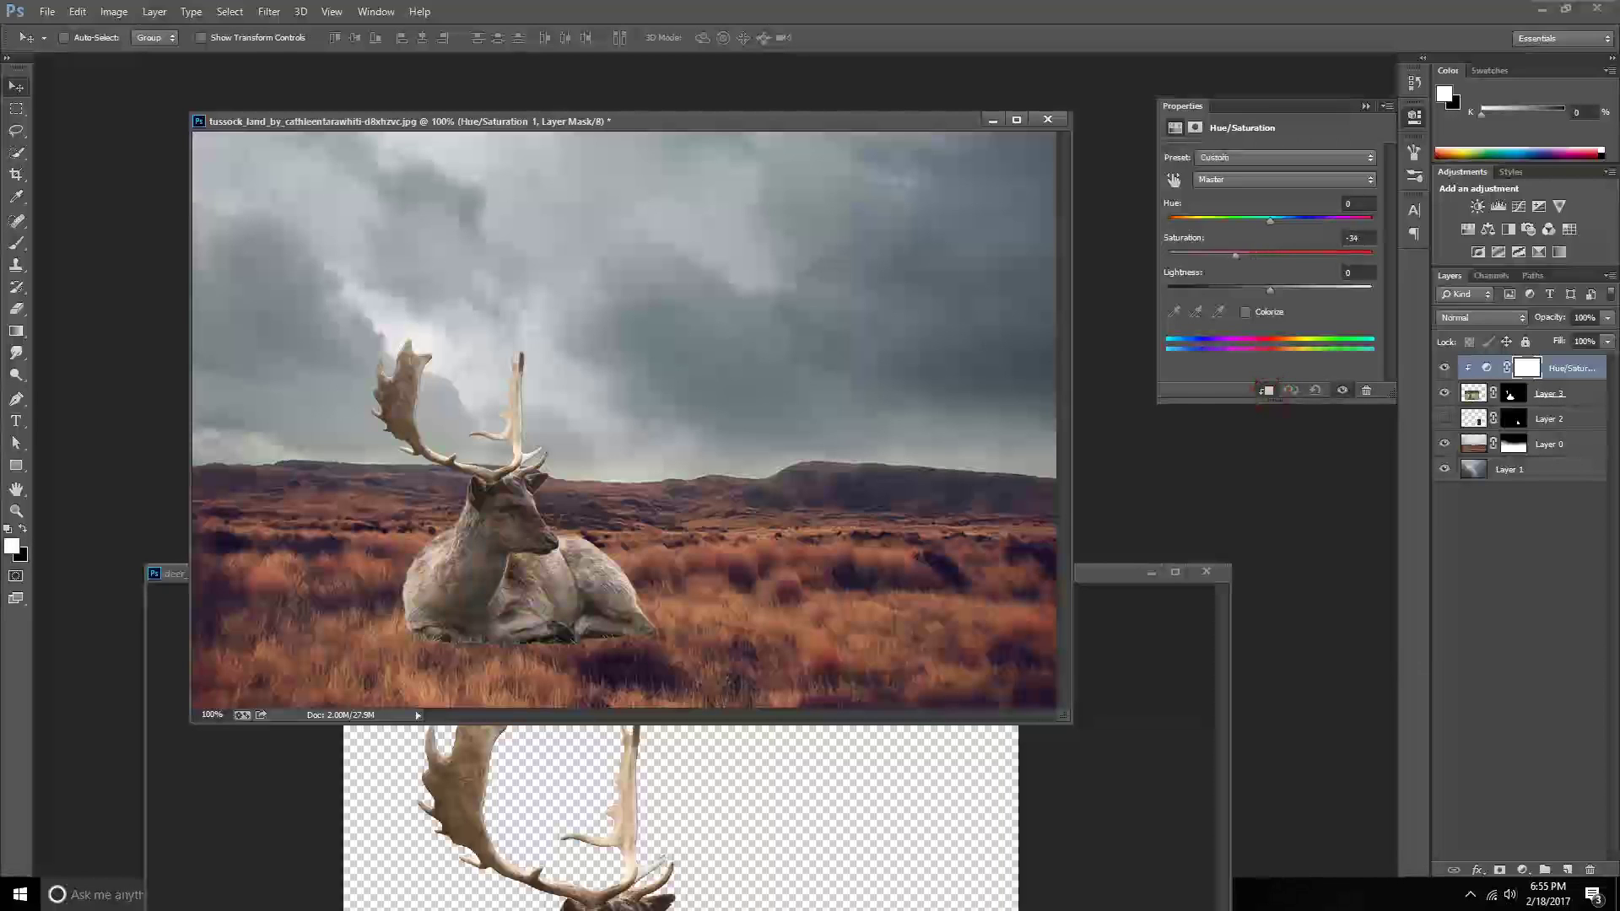
left_click_drag(1270, 221, 1255, 220)
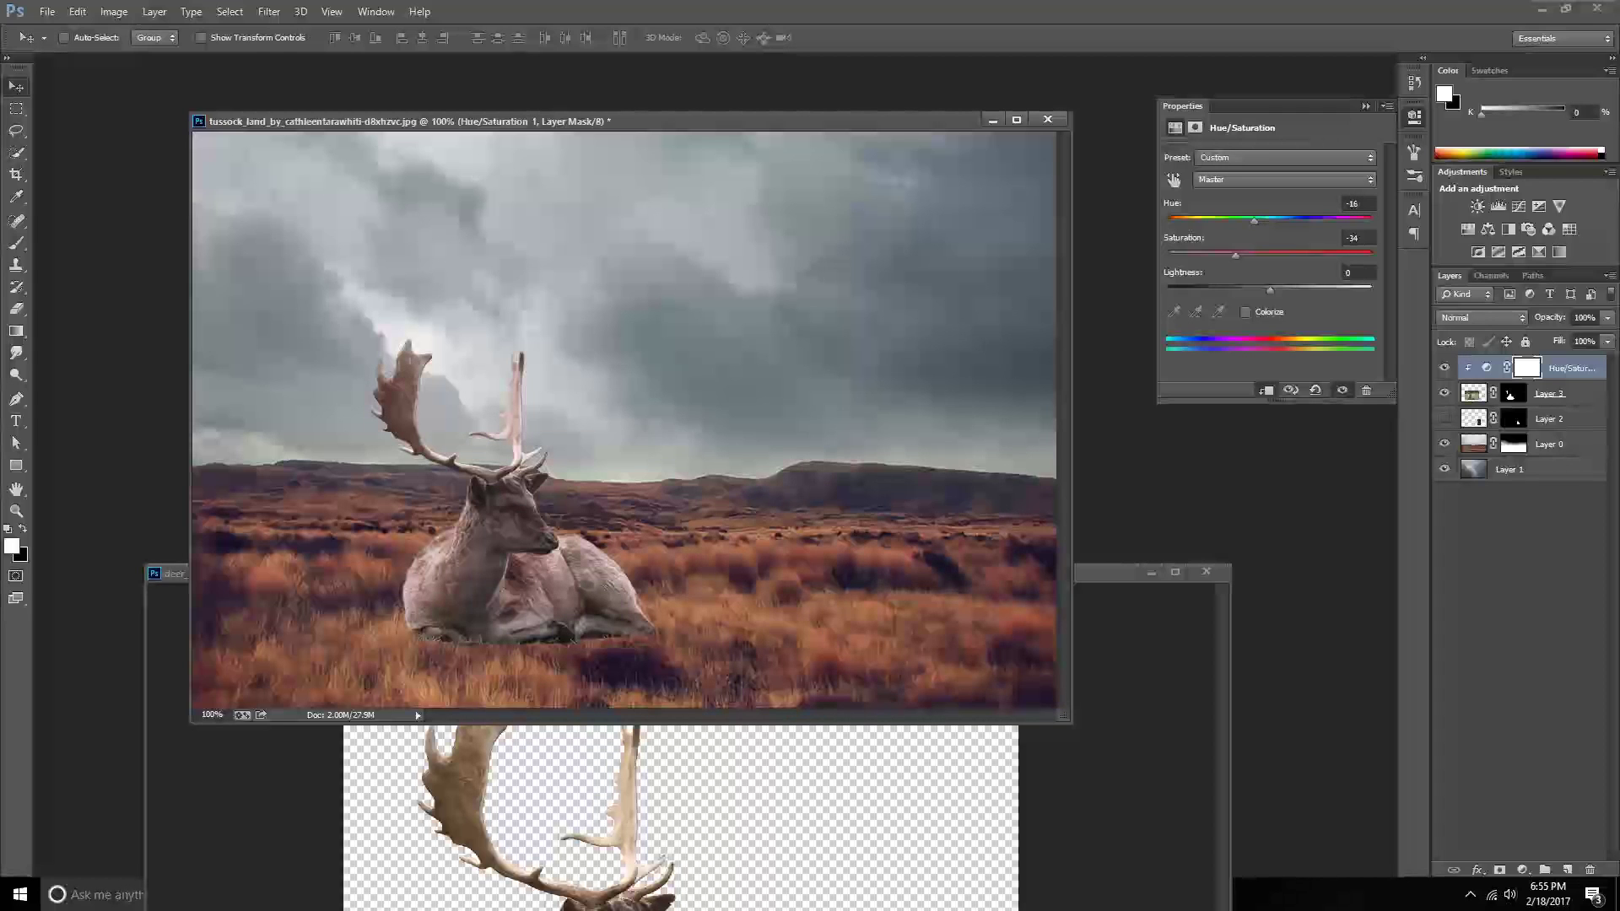
left_click(1414, 116)
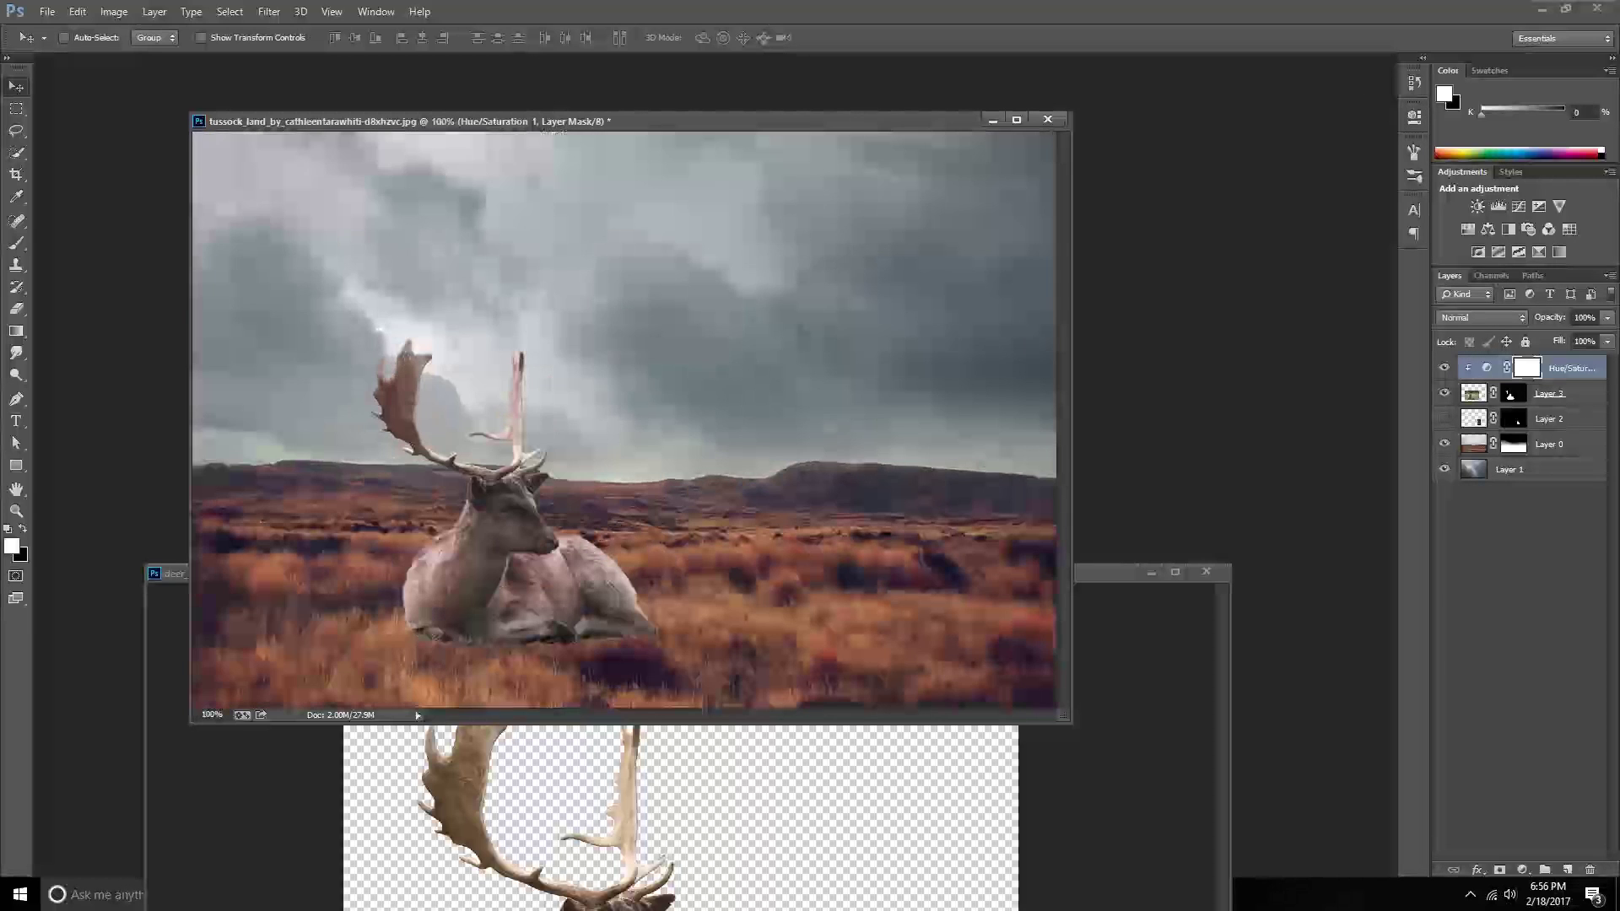
left_click(1477, 870)
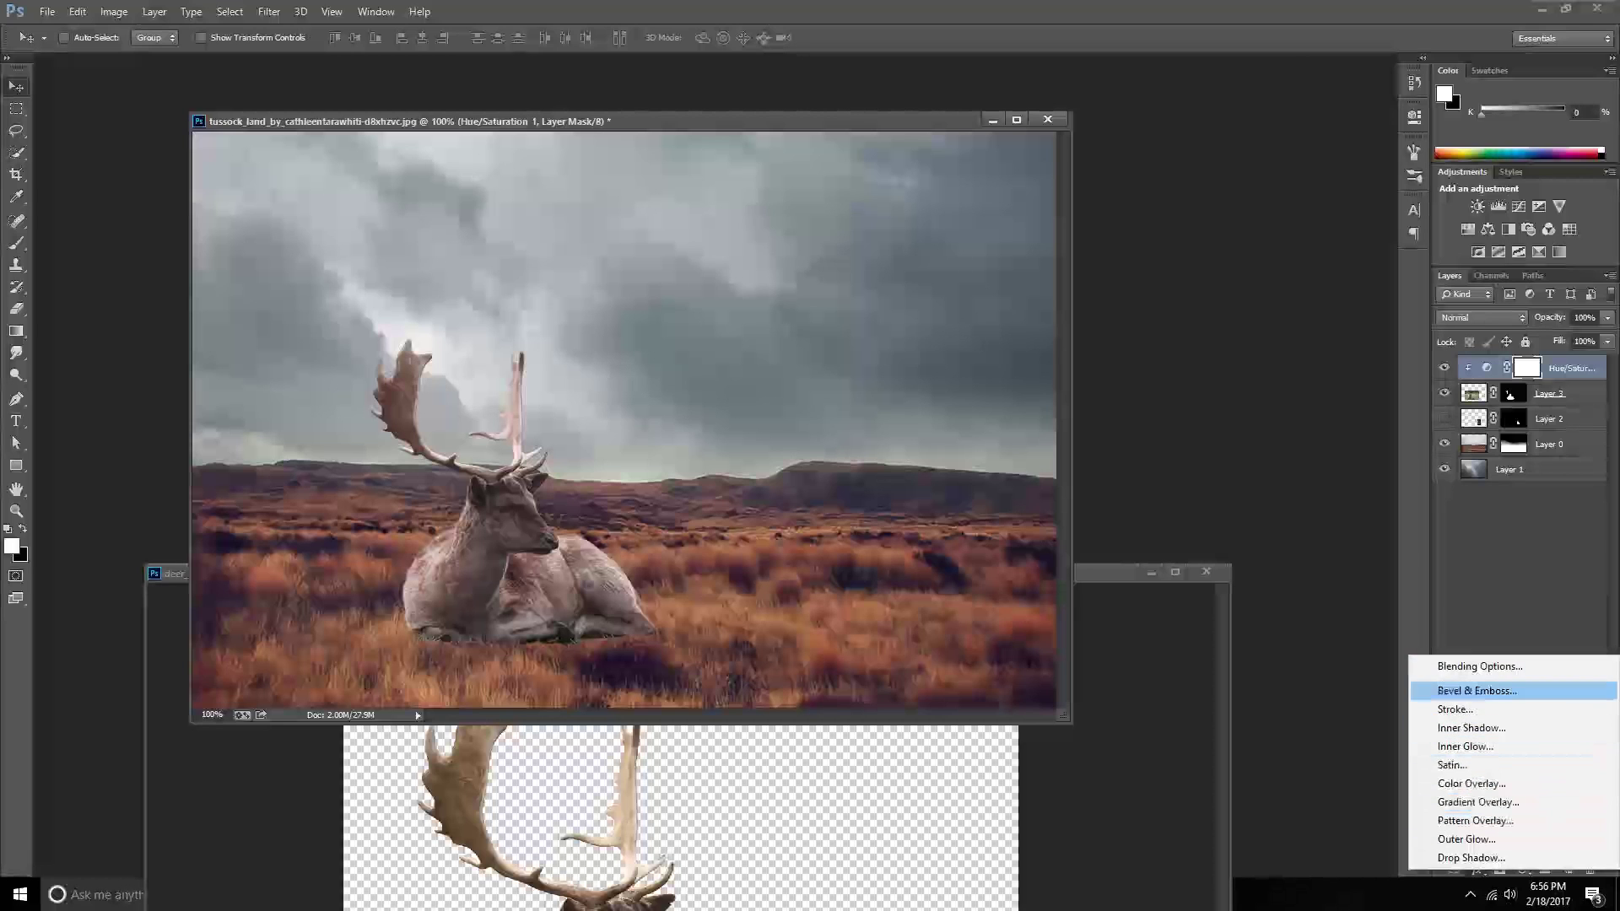
Add a Curves adjustment clipped to the deer, bending the curve to darken its tones and shadows.
key("Escape")
left_click(1522, 869)
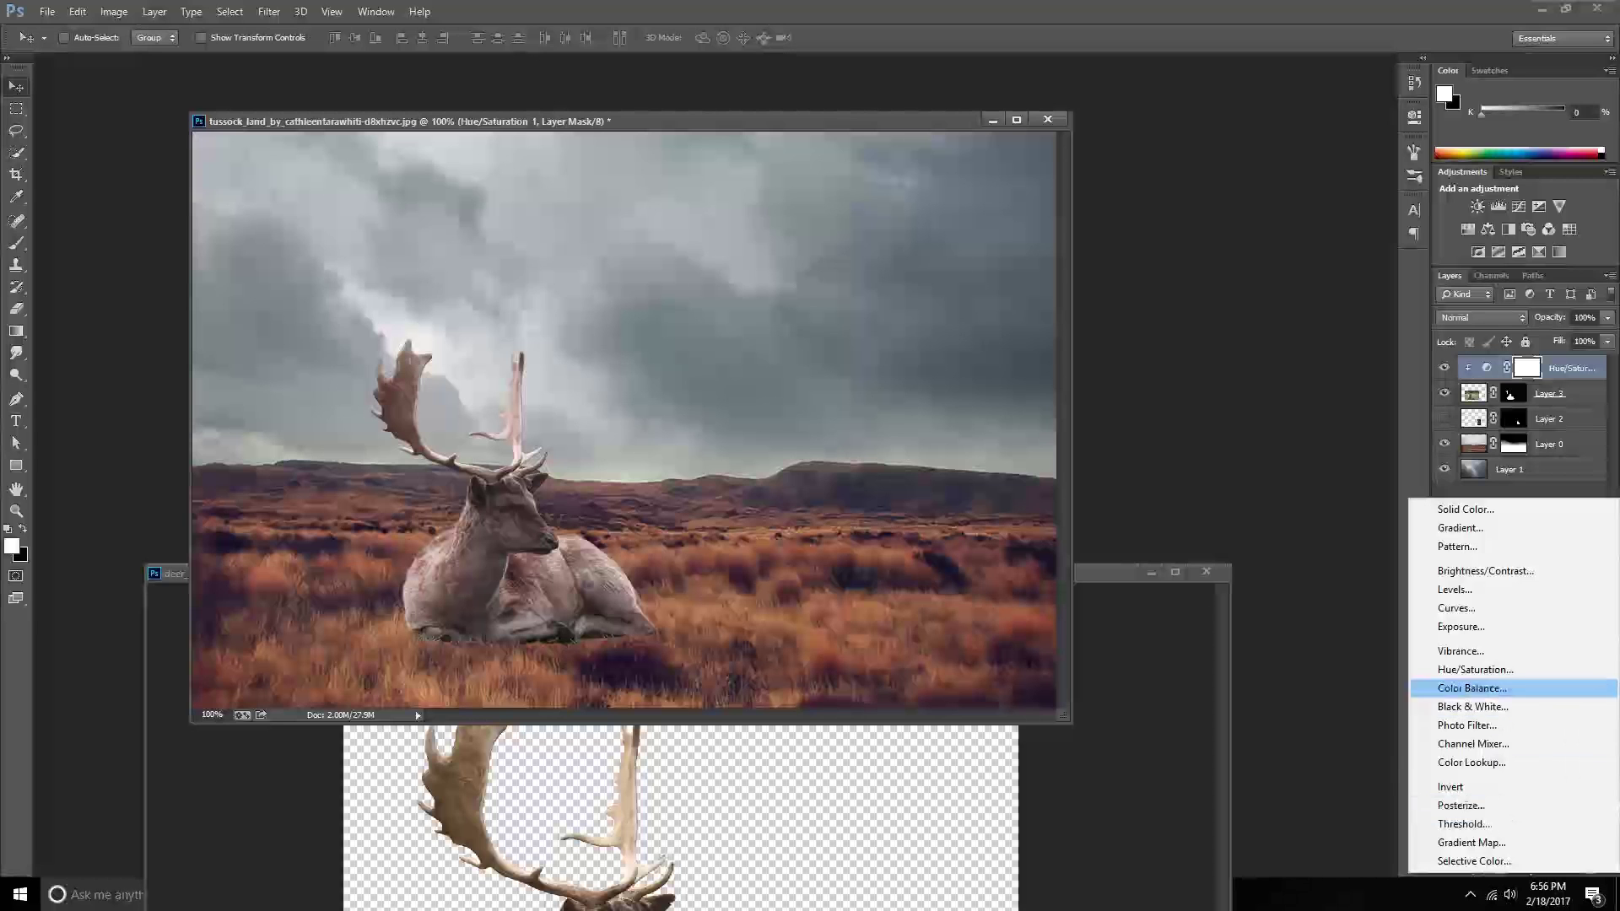
left_click(1456, 608)
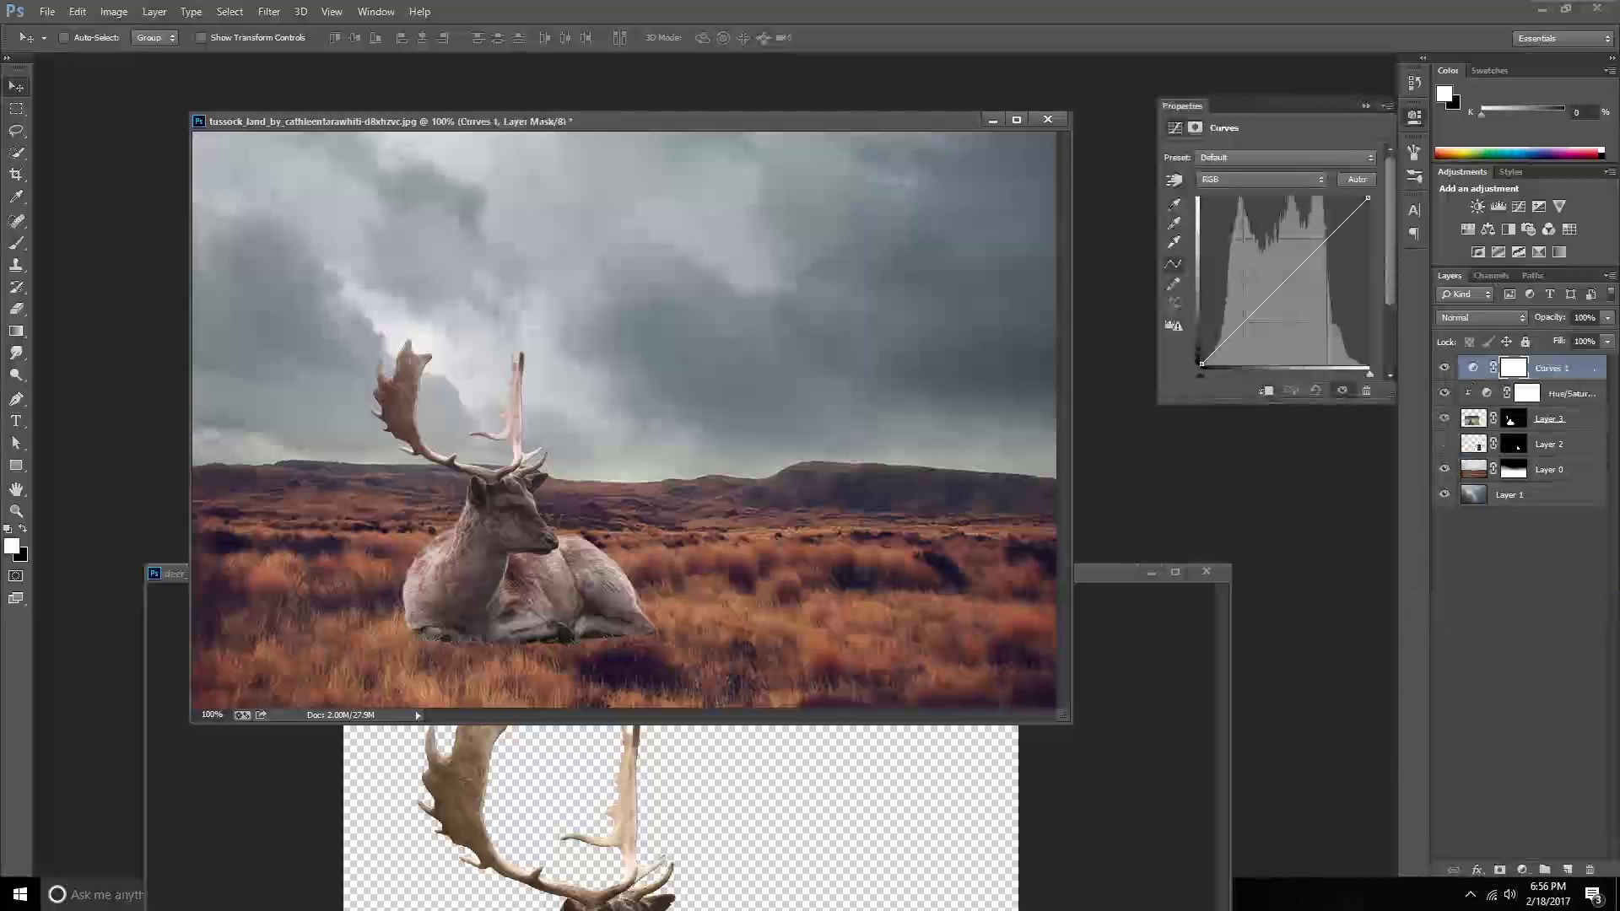
left_click_drag(1326, 230, 1333, 241)
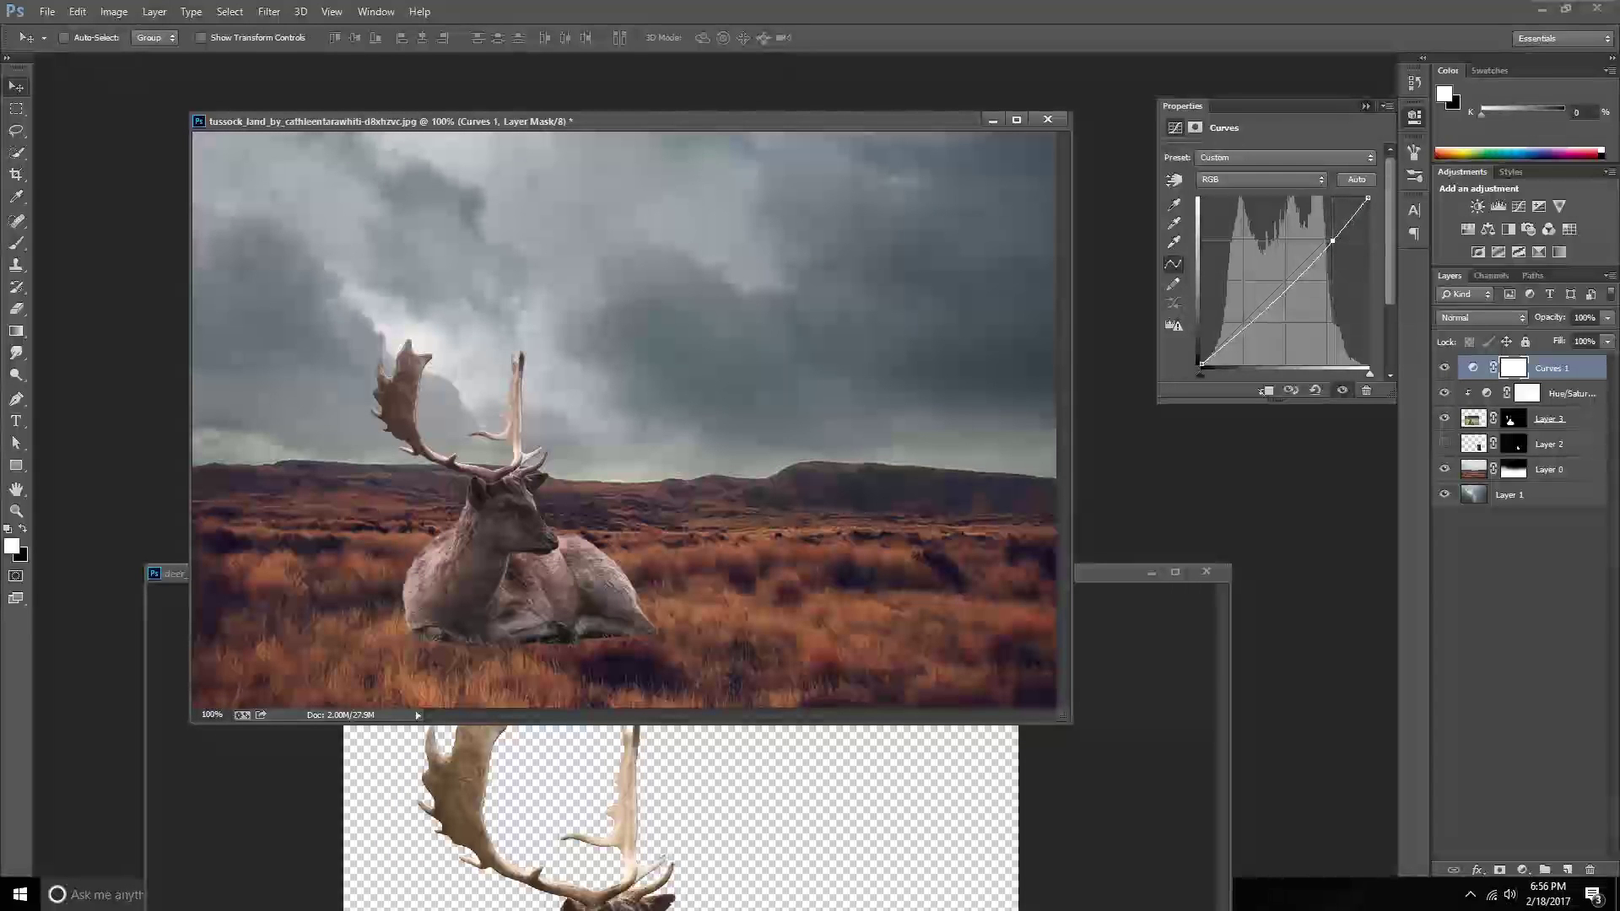
left_click(1267, 390)
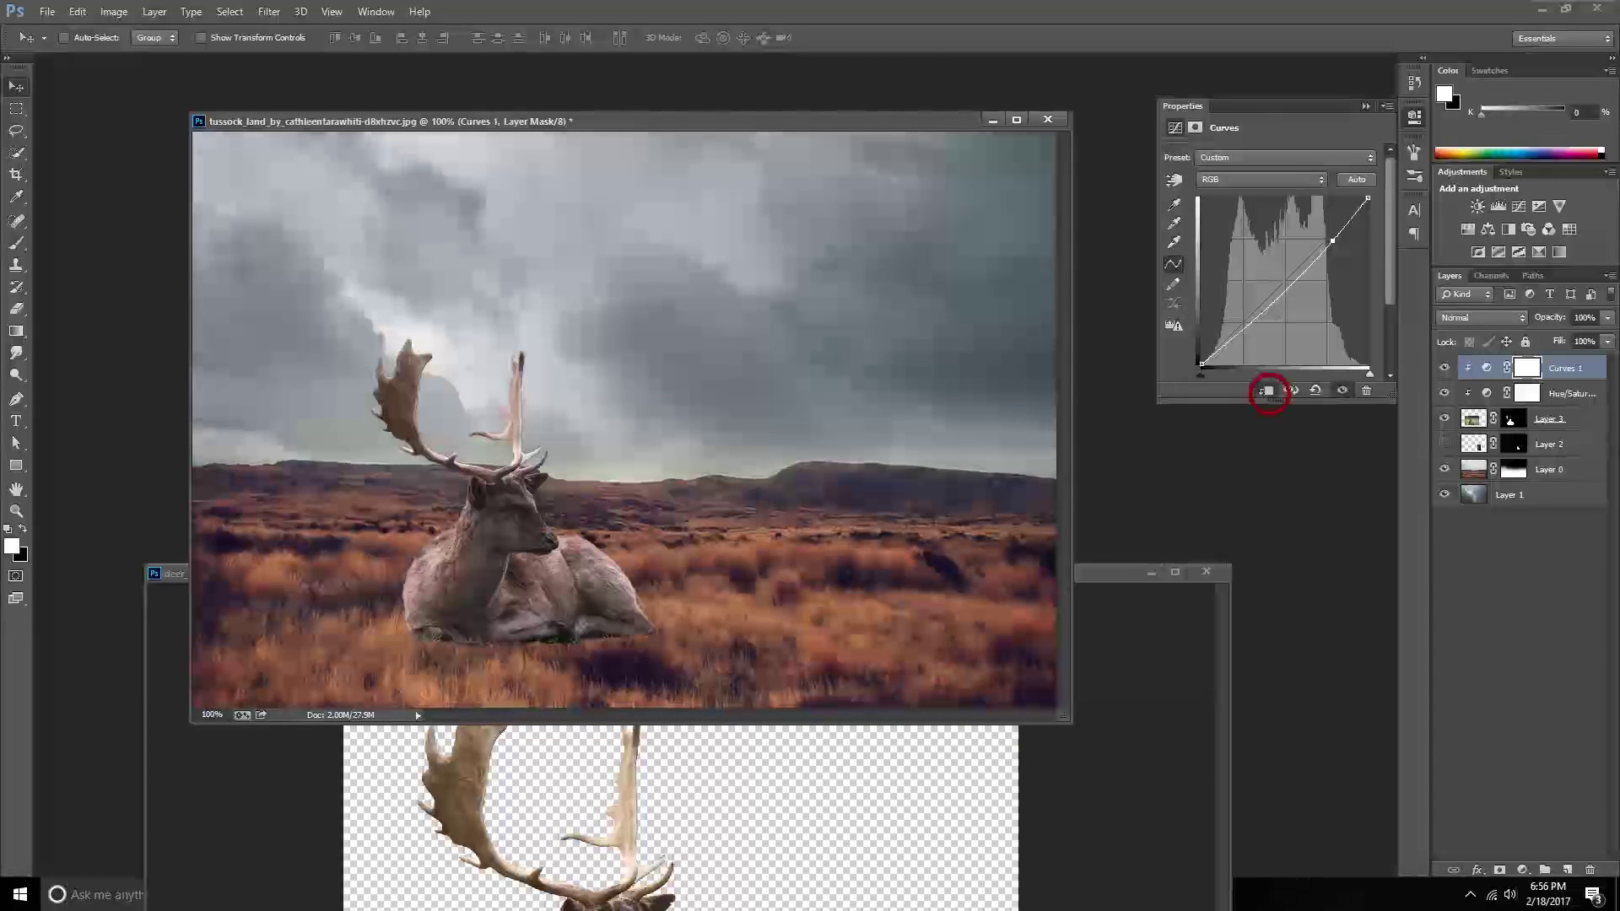
left_click_drag(1229, 336, 1228, 342)
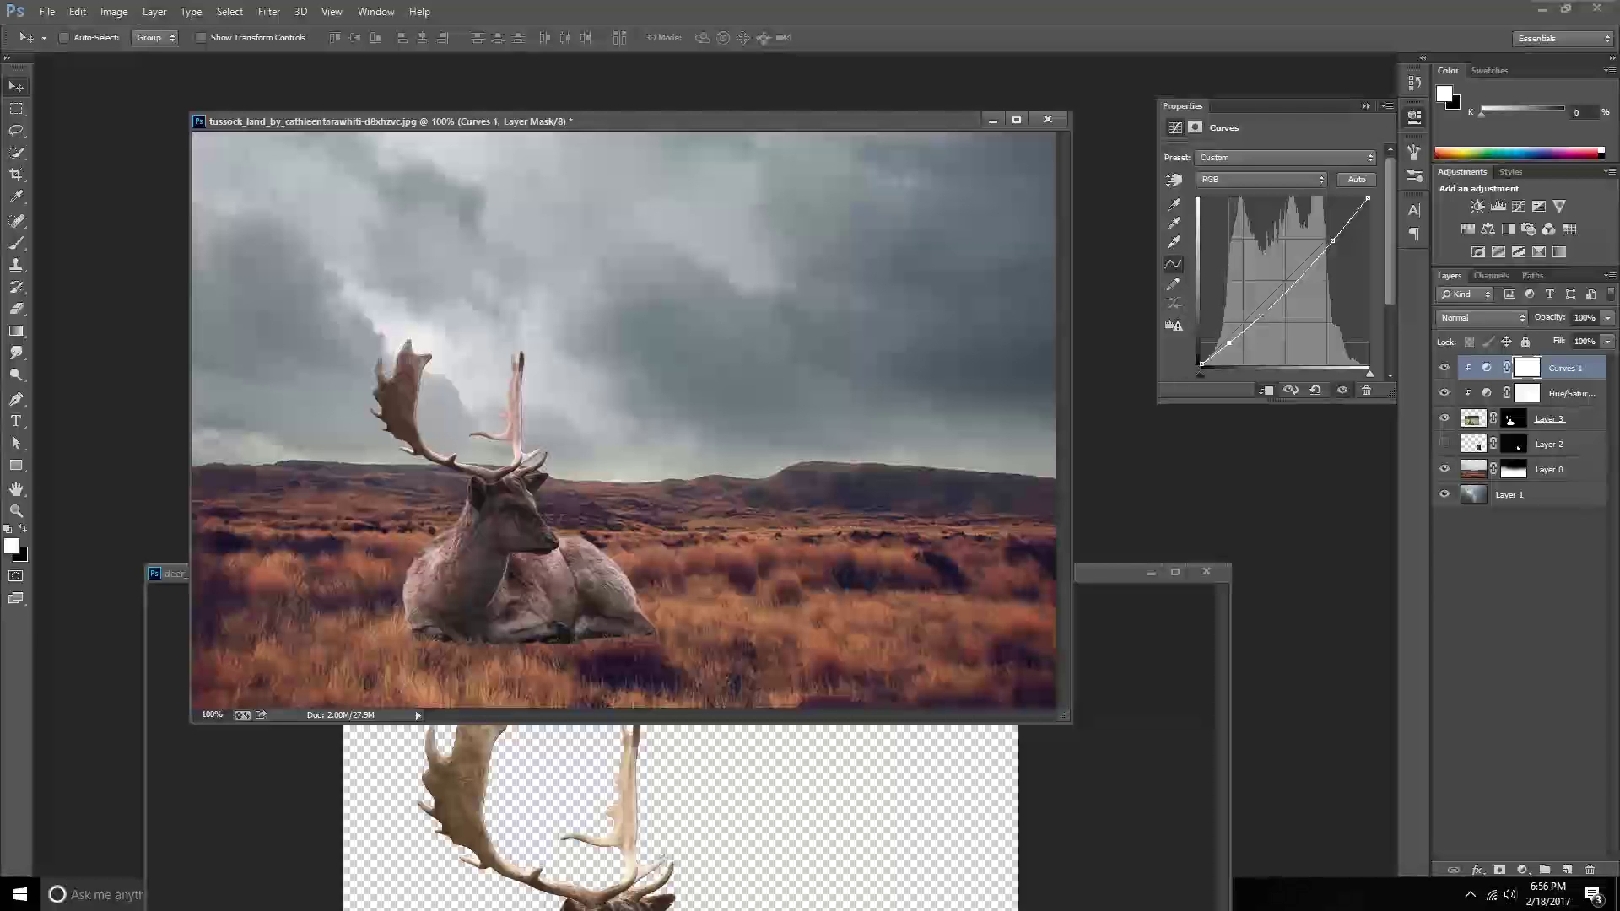
left_click(1366, 107)
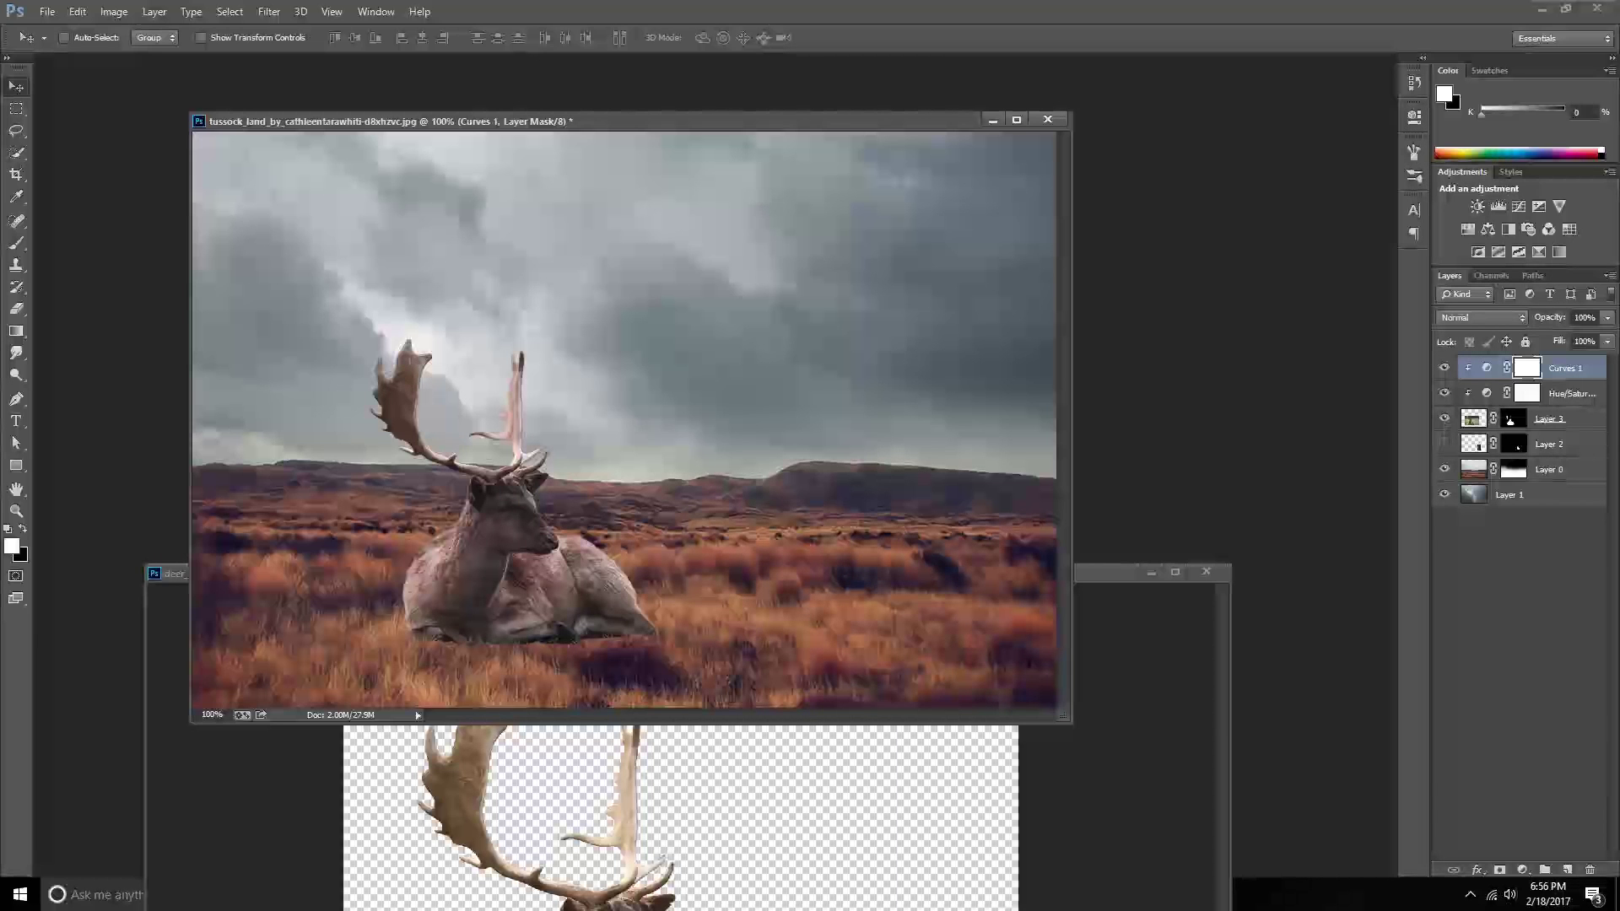
left_click(1549, 418)
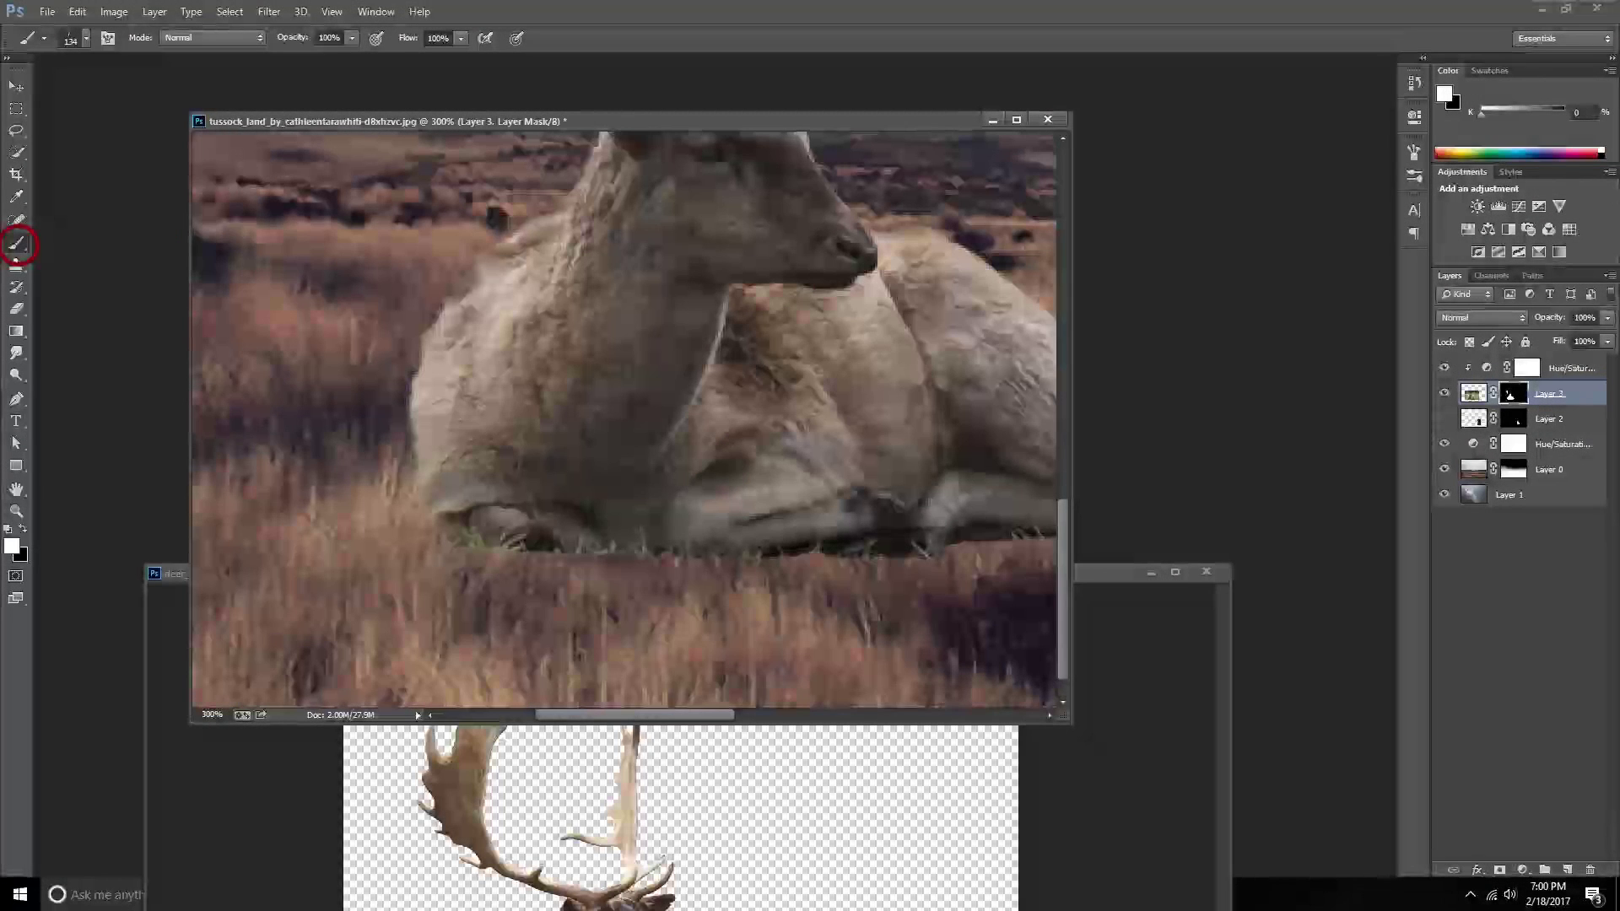
Paint black with a small brush on Layer 3's mask to hide the grass fringe under the deer.
left_click(85, 38)
scroll(21, 246, "up", 3)
scroll(20, 245, "up", 3)
scroll(20, 246, "up", 3)
scroll(20, 247, "up", 3)
key("Escape")
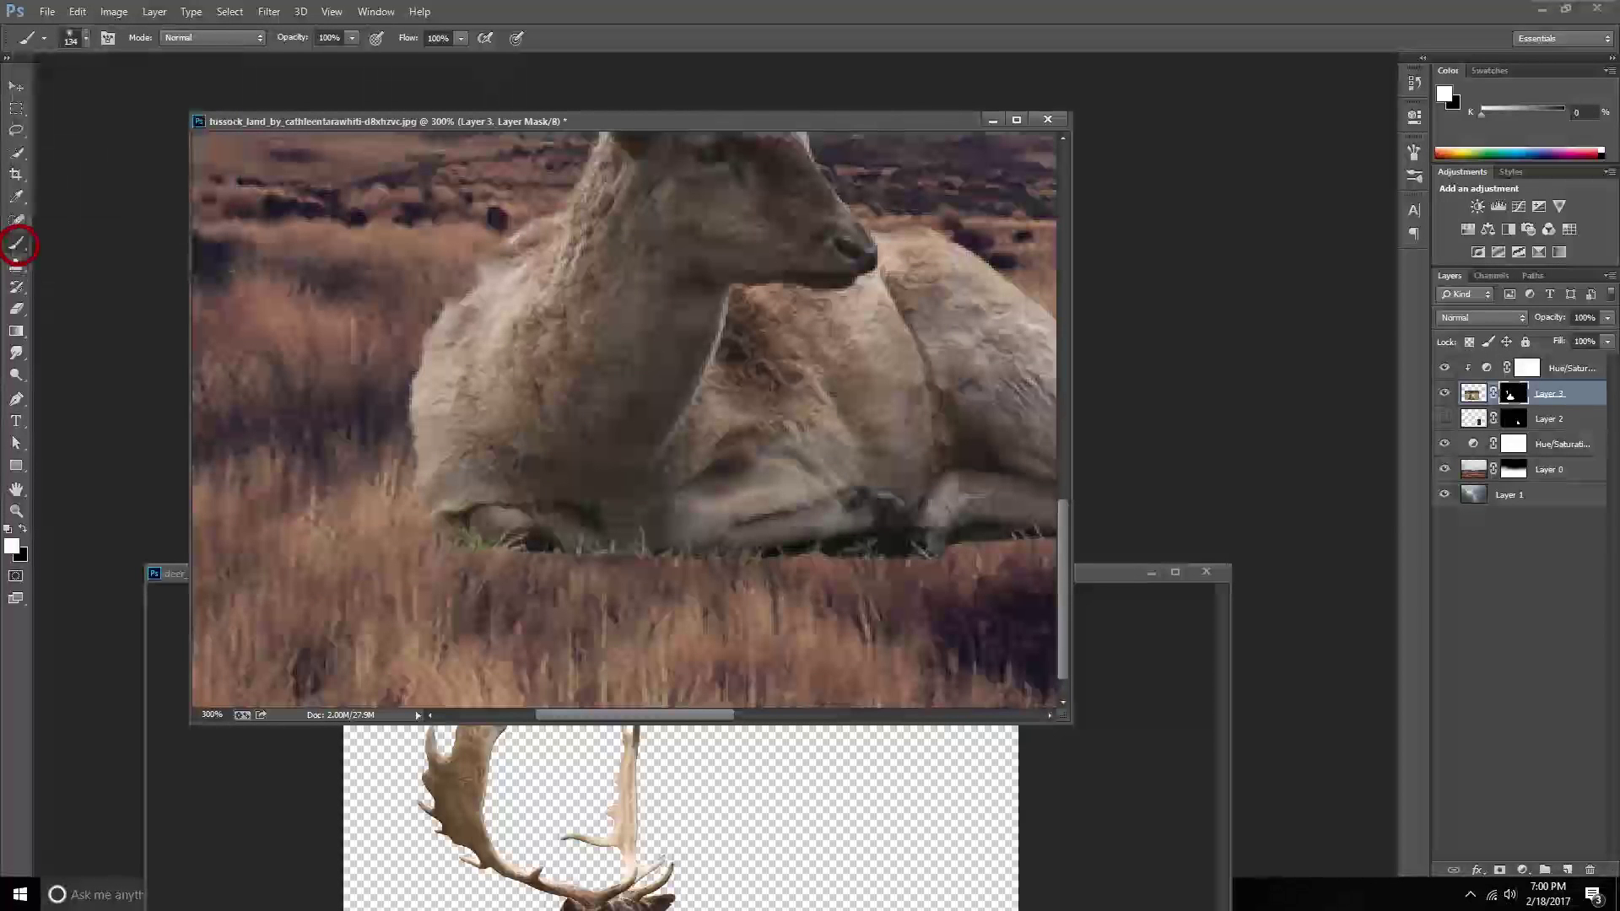
key("bracketleft")
key("bracketleft")
key("x")
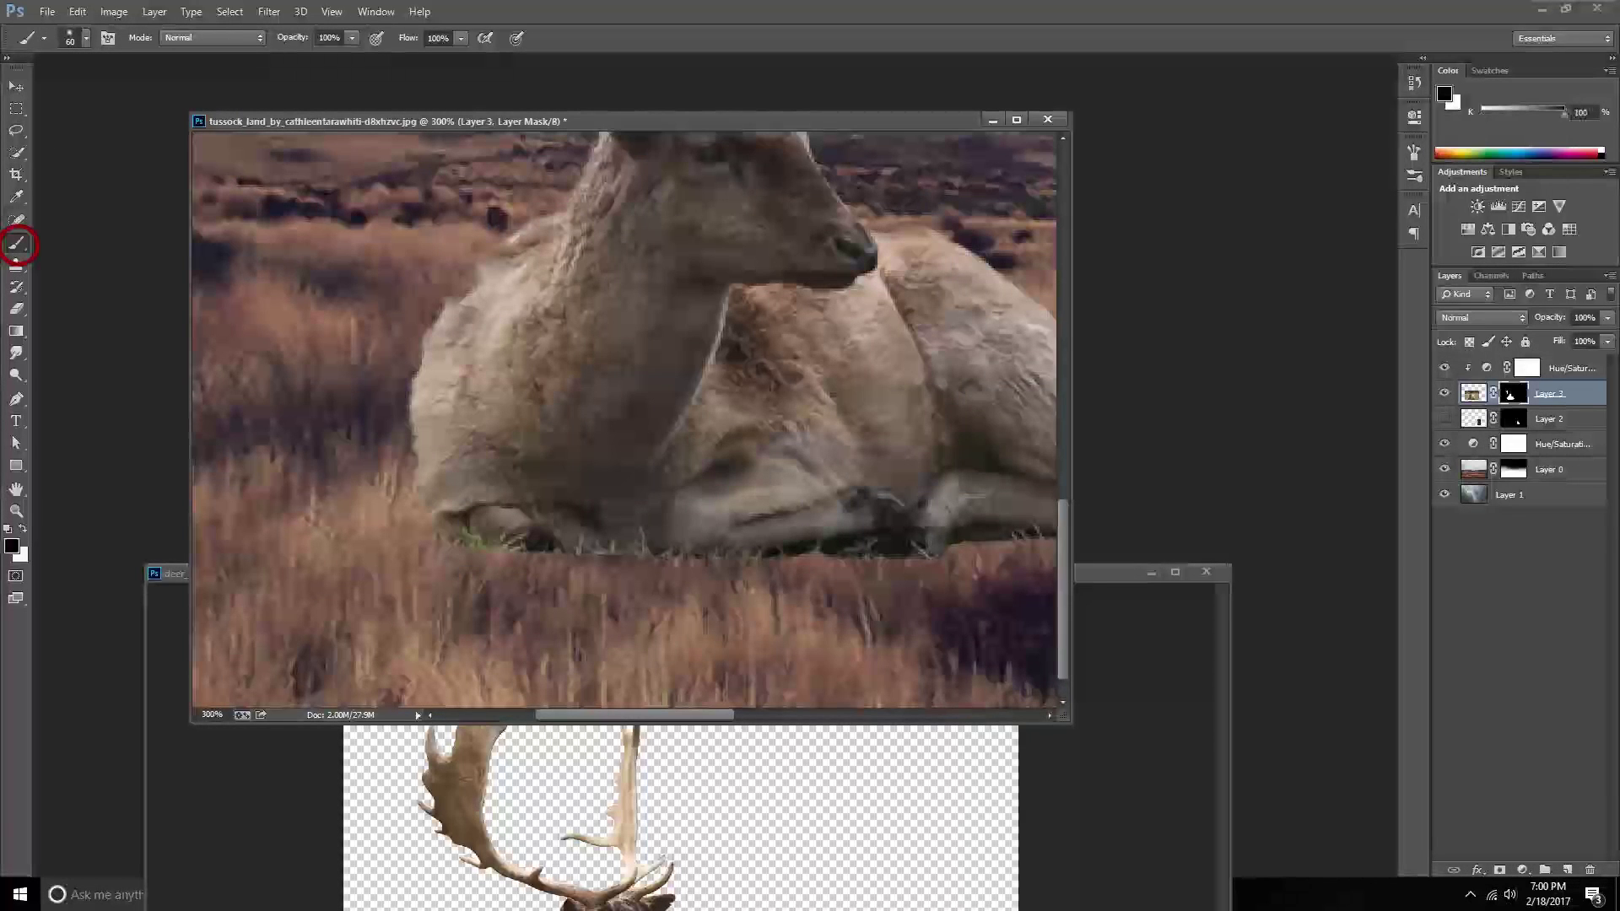
key("bracketleft")
mouse_move(449, 530)
left_mouse_down()
mouse_move(700, 553)
mouse_move(941, 544)
mouse_move(662, 532)
mouse_move(859, 523)
left_mouse_up()
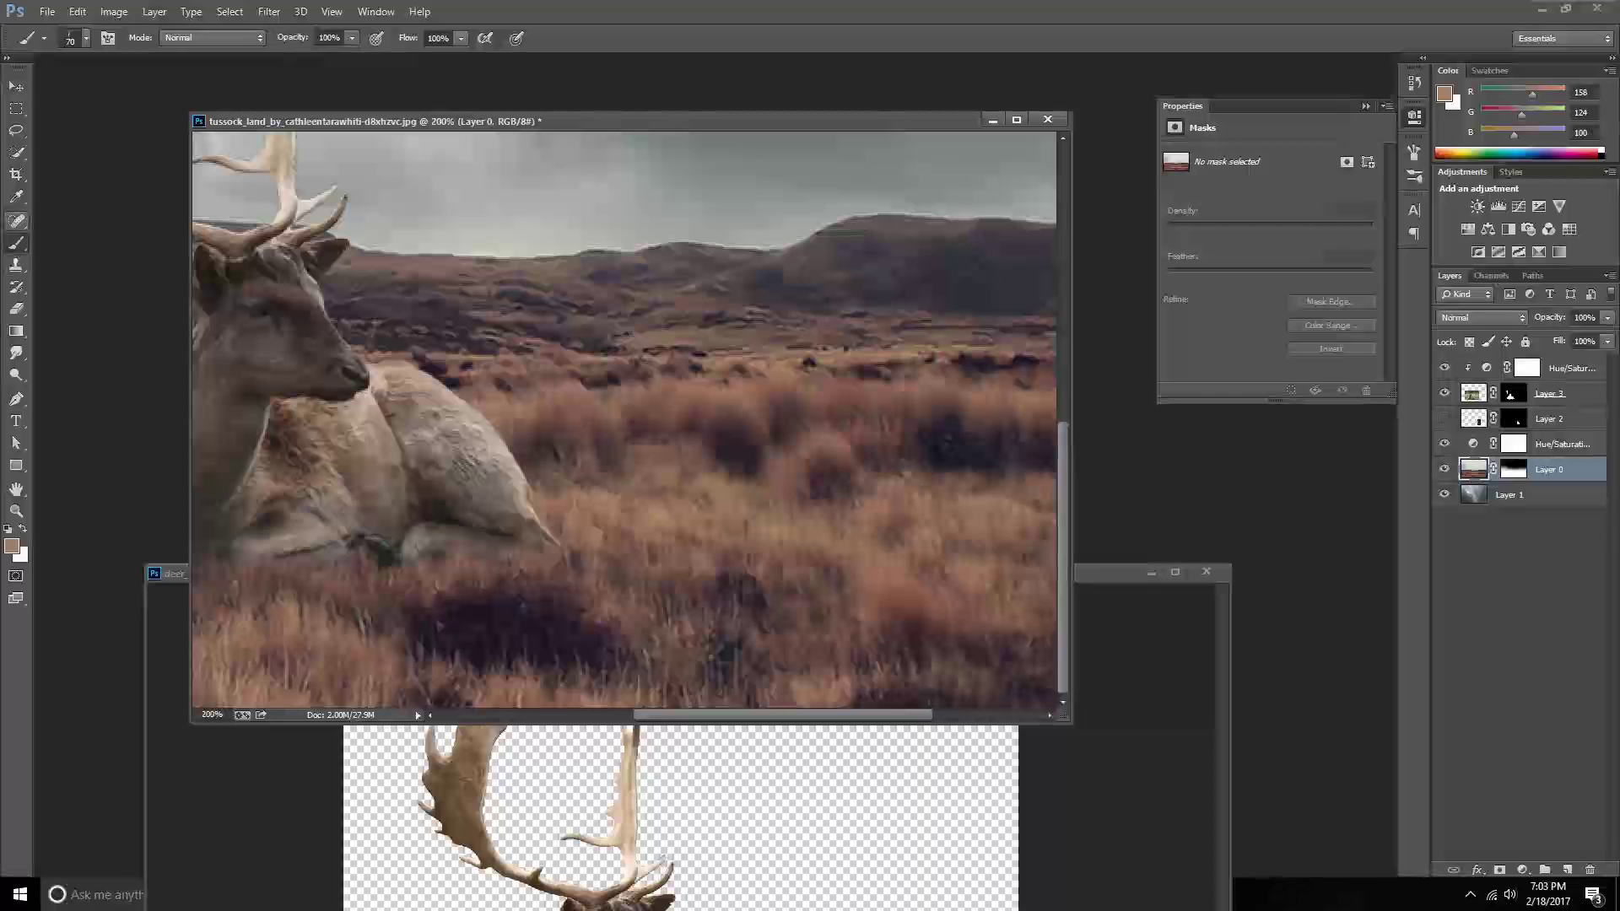
left_click(16, 131)
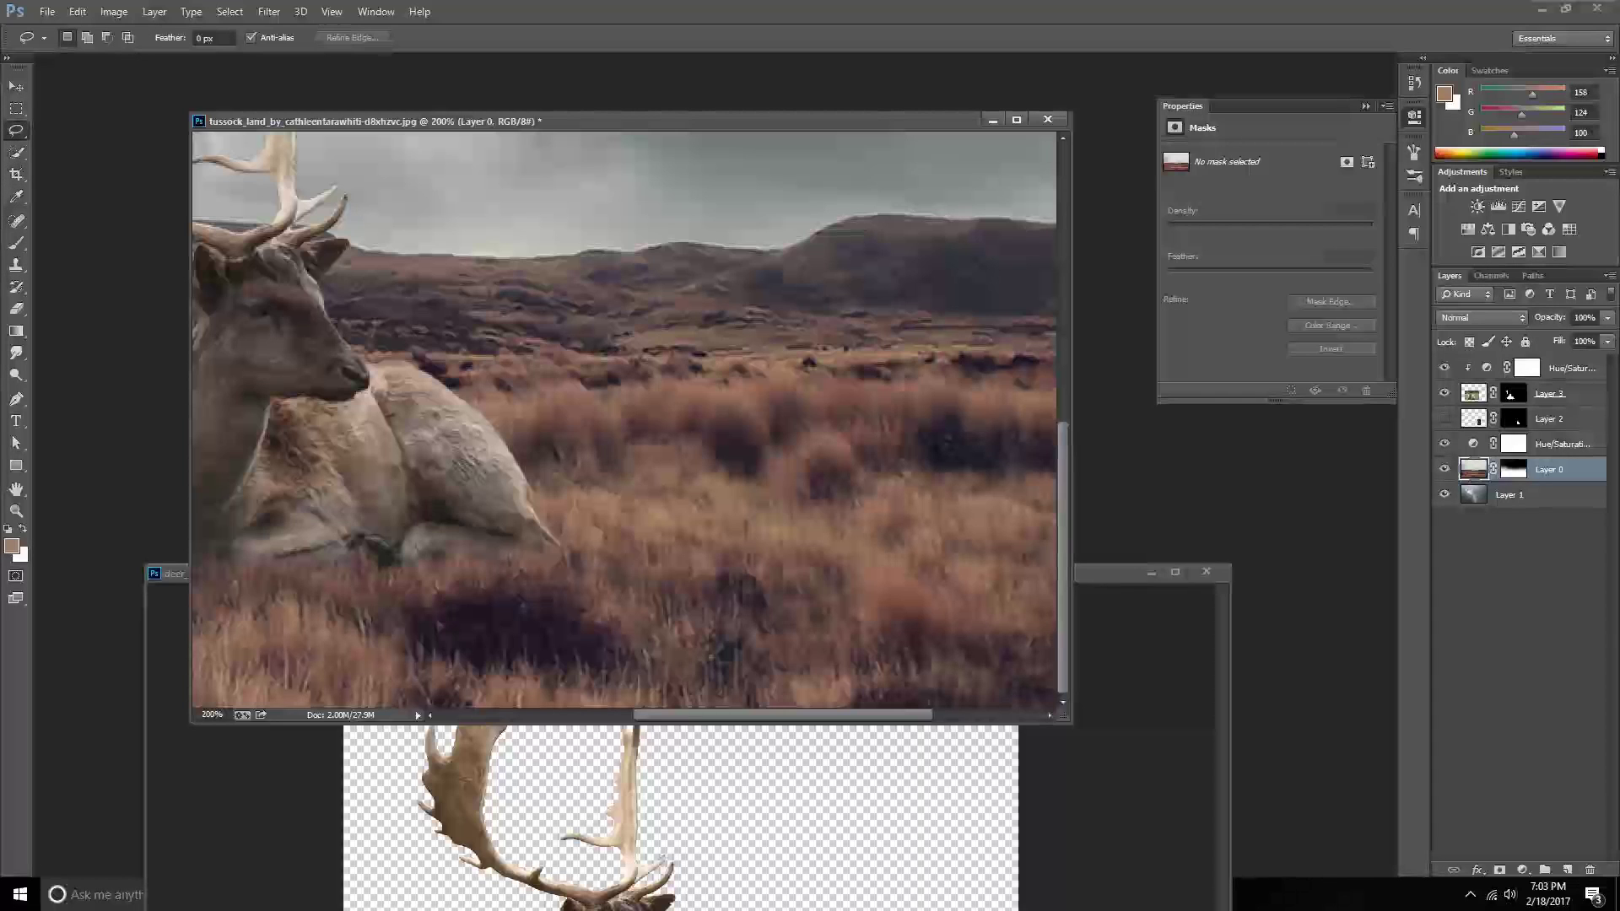
Lasso a patch of tussock grass and feather the selection by 10 pixels.
mouse_move(822, 489)
left_mouse_down()
mouse_move(862, 457)
mouse_move(830, 498)
left_mouse_up()
key("Return")
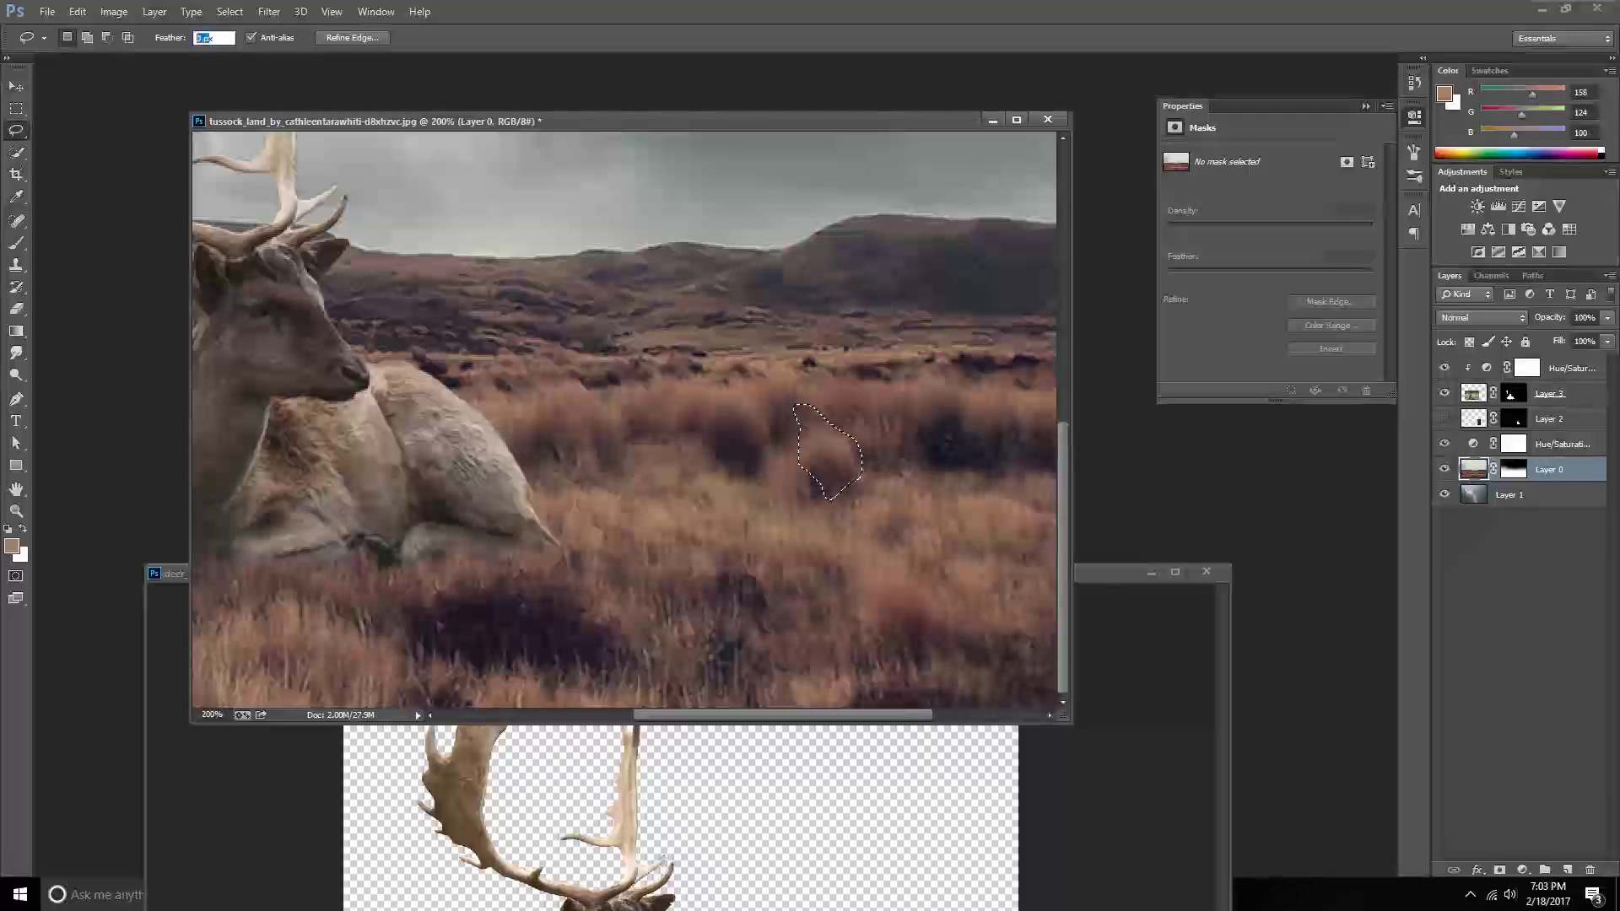
key("BackSpace")
key("Return")
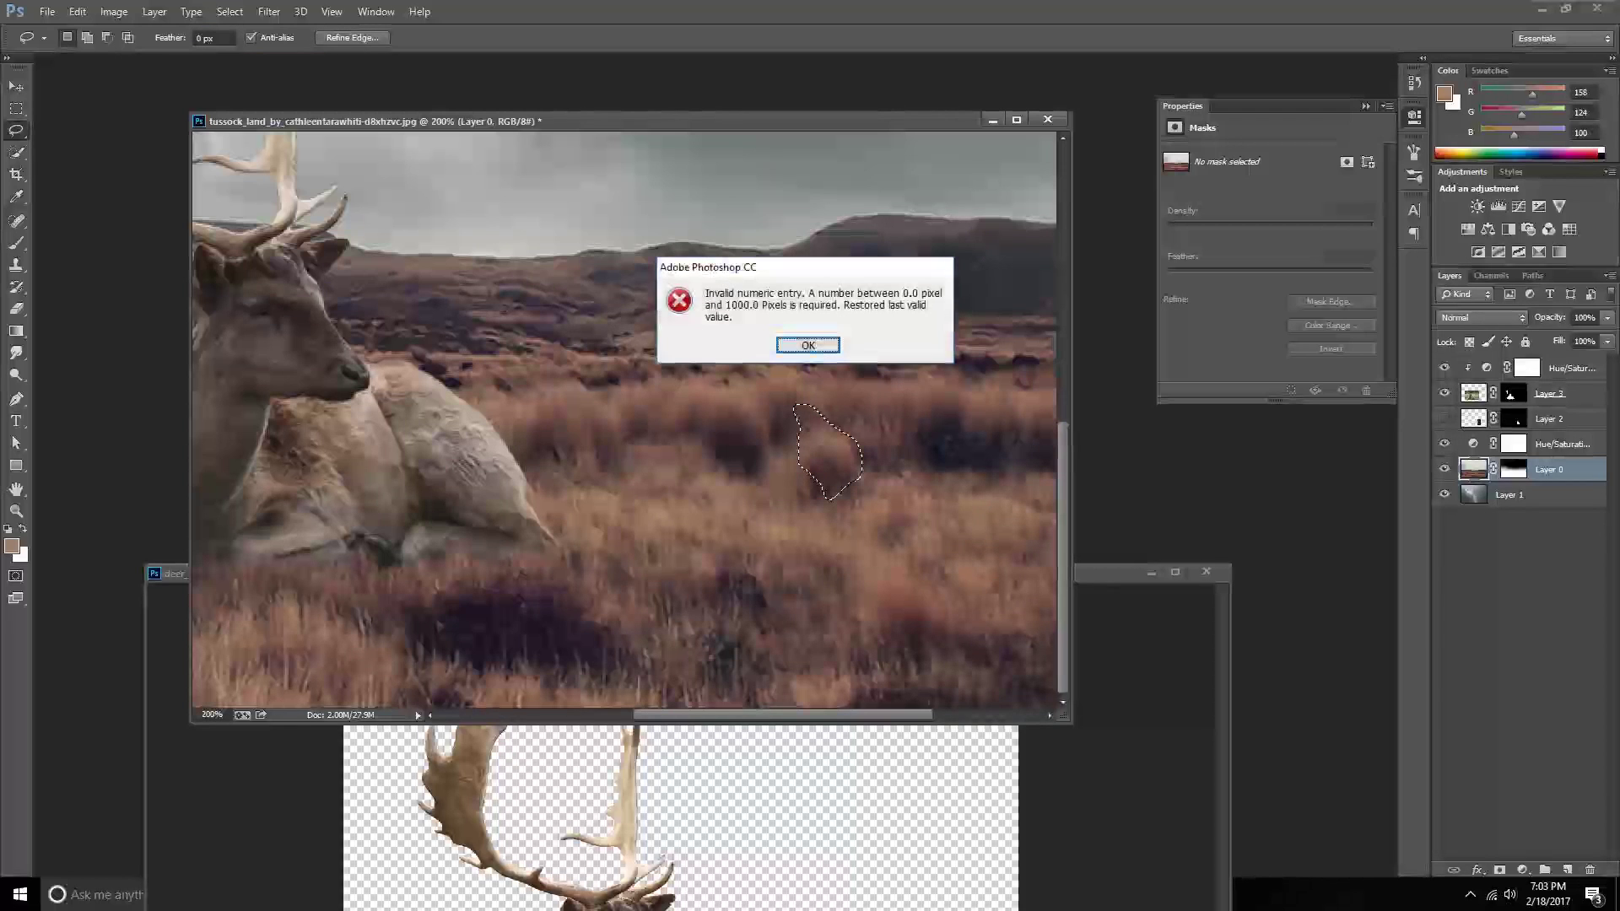
key("Return")
key("Return")
type("10")
key("Return")
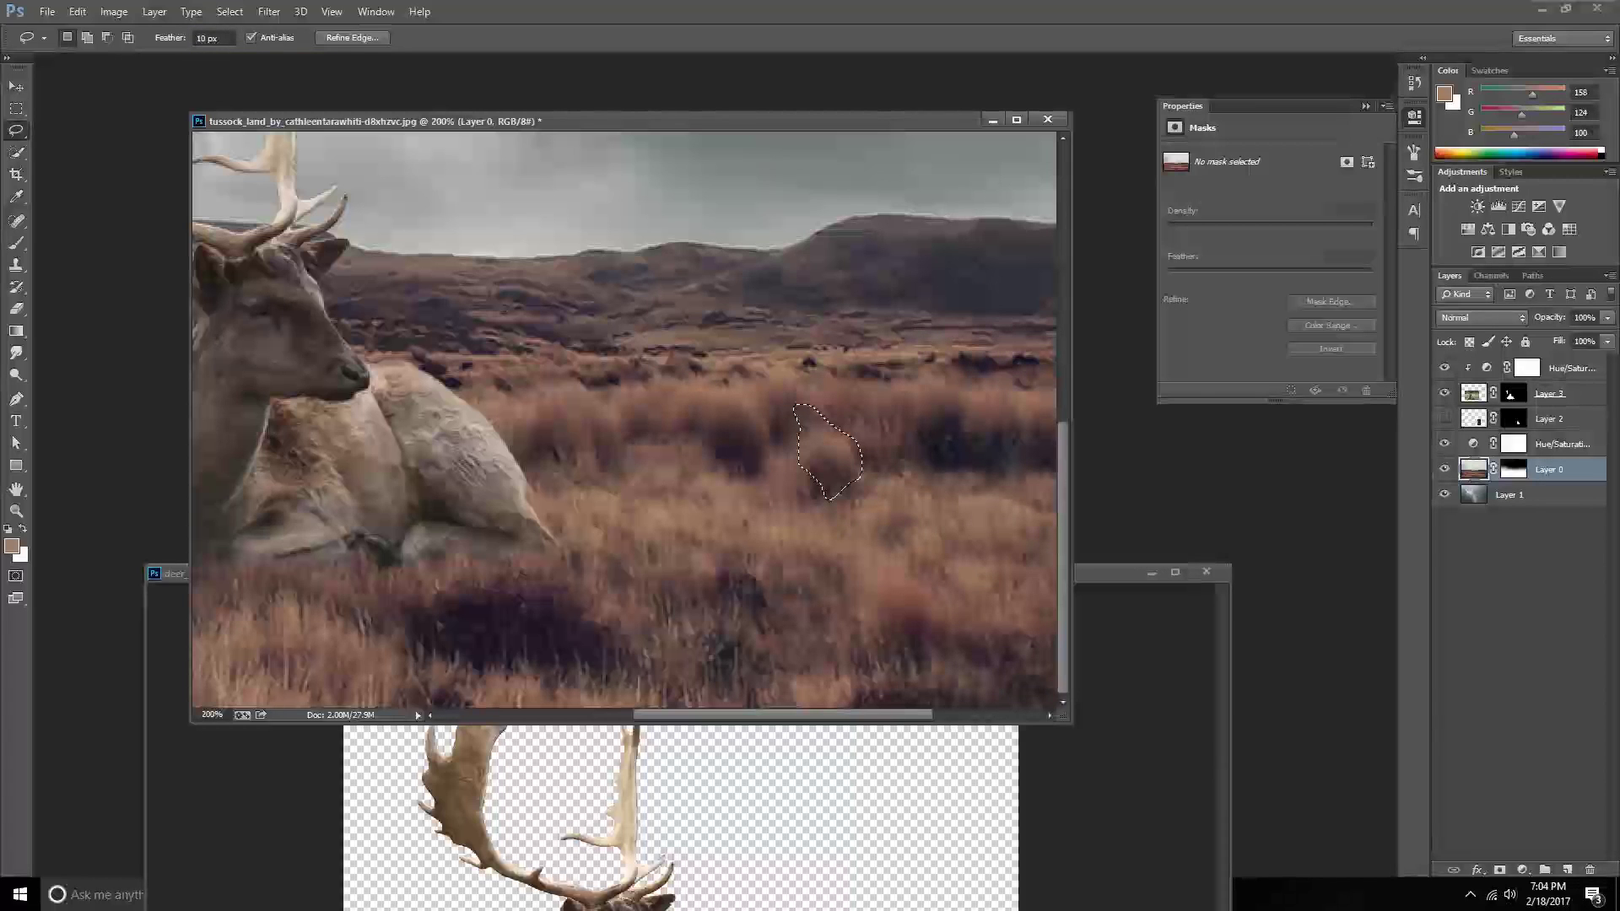
Copy the grass patch onto a layer above the deer, move it before its legs, and remove the extra Layer 4.
key("ctrl+j")
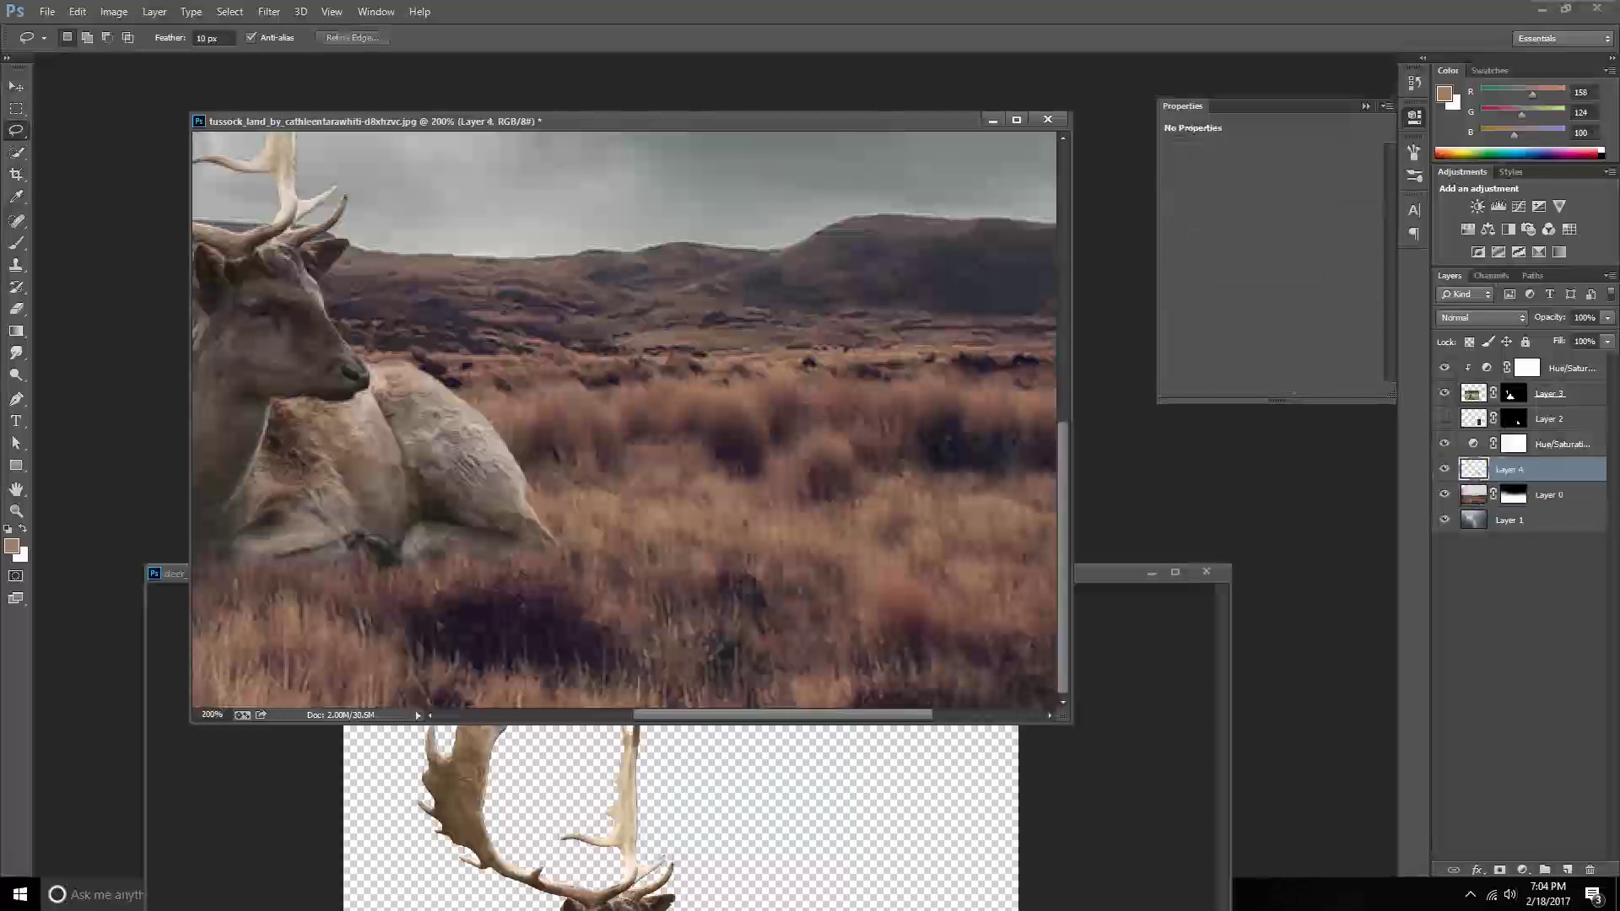
left_click_drag(1510, 394, 1510, 388)
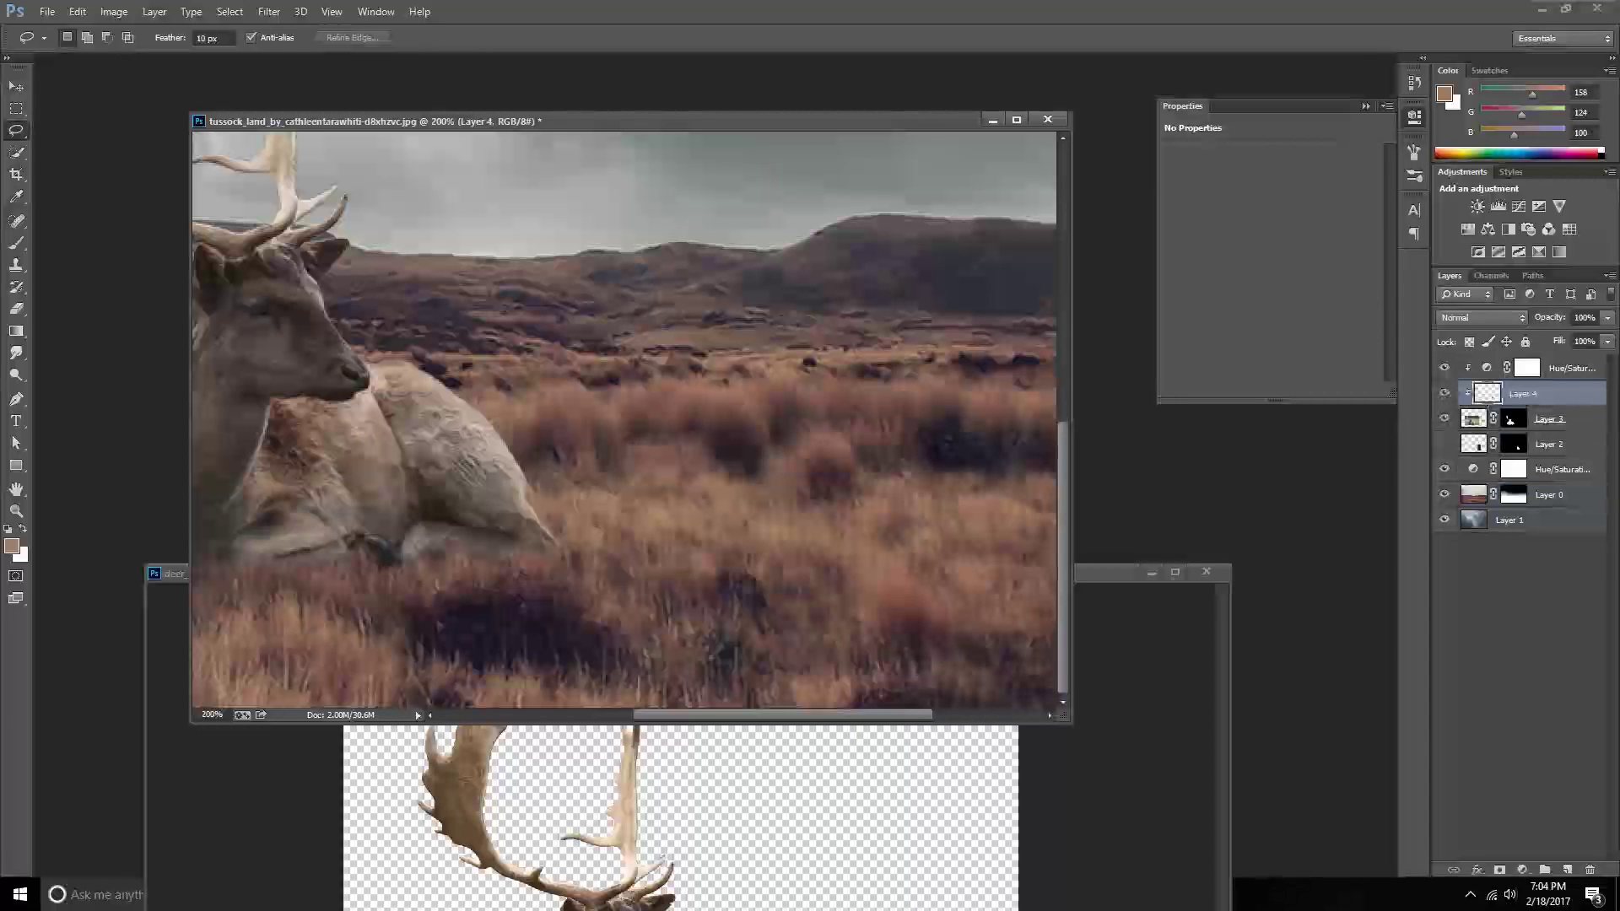
key("ctrl+t")
mouse_move(824, 452)
left_mouse_down()
mouse_move(444, 577)
mouse_move(443, 540)
left_mouse_up()
key("Return")
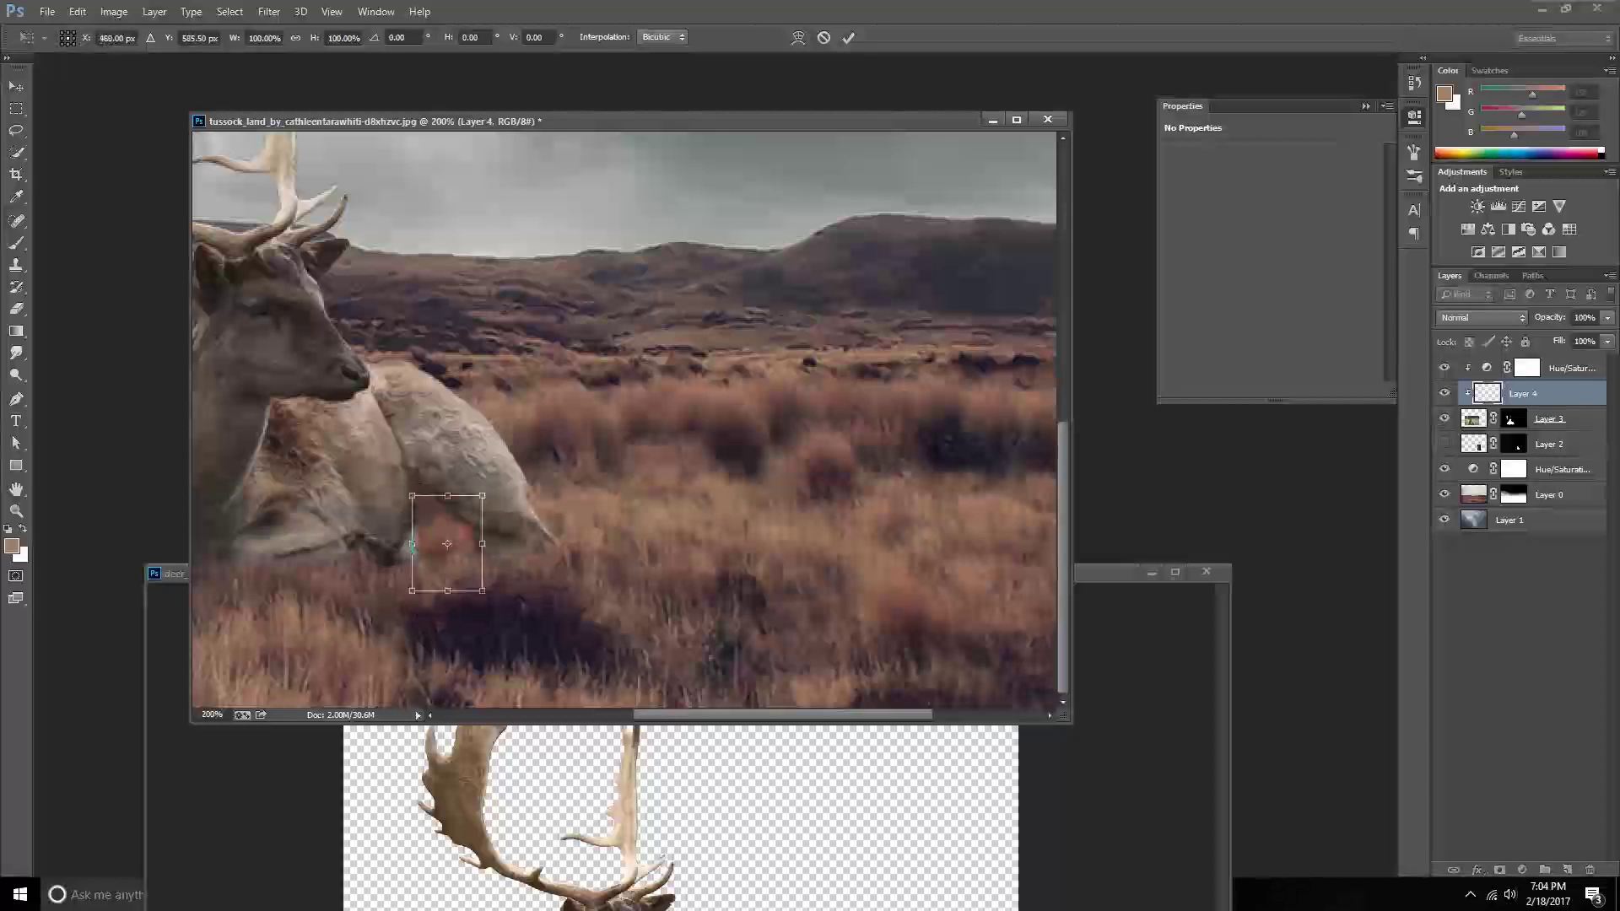
key("l")
key("ctrl+minus")
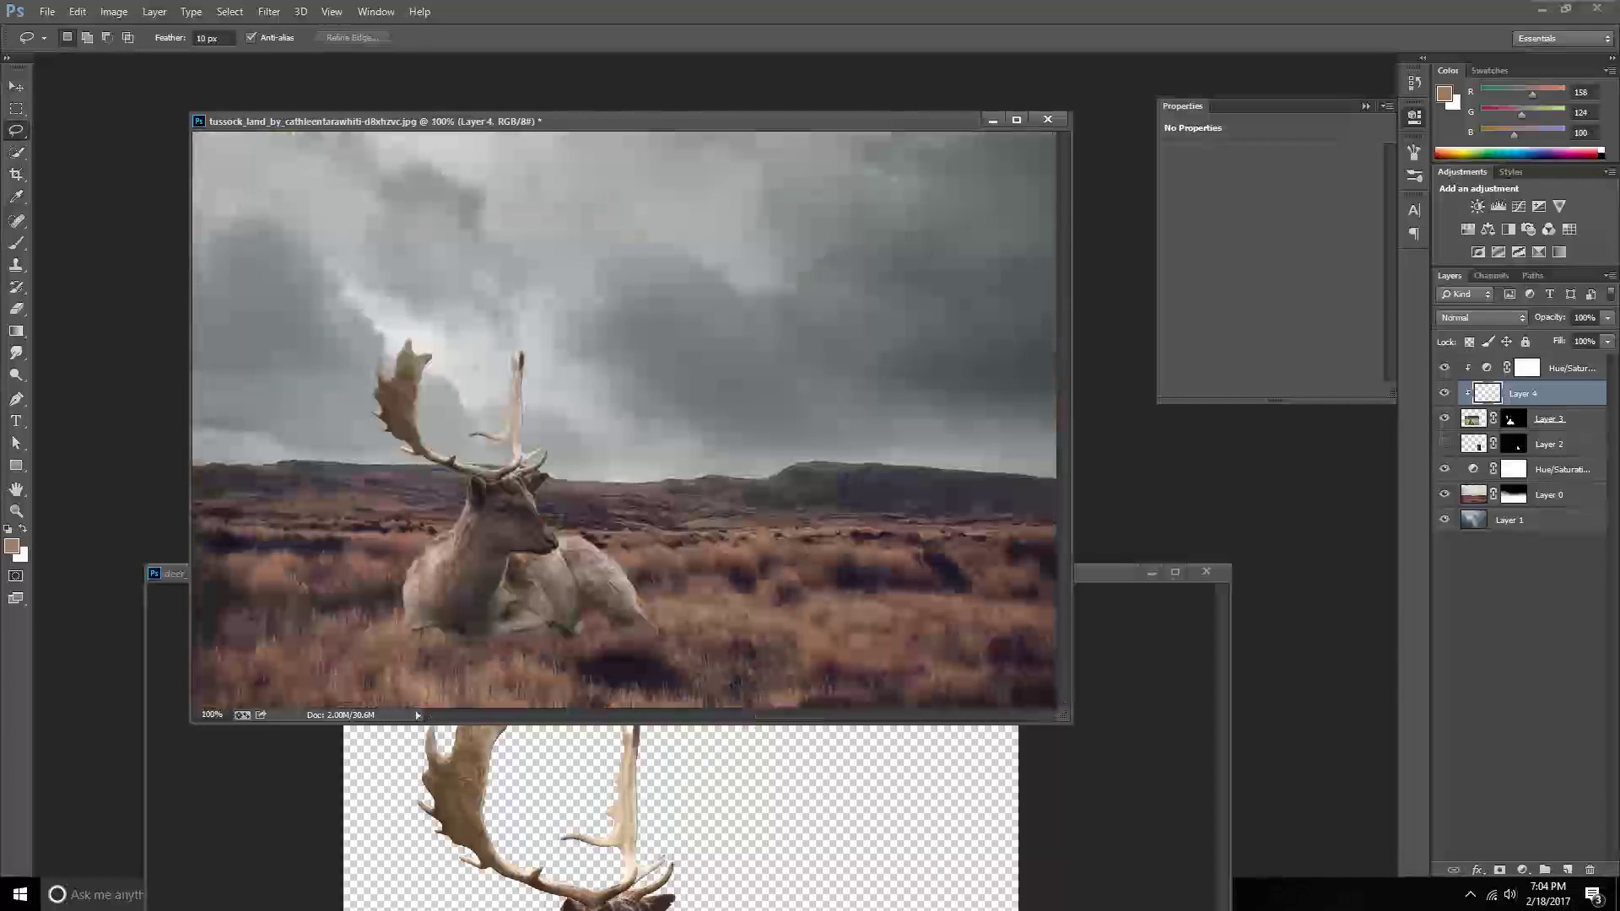
key("ctrl+e")
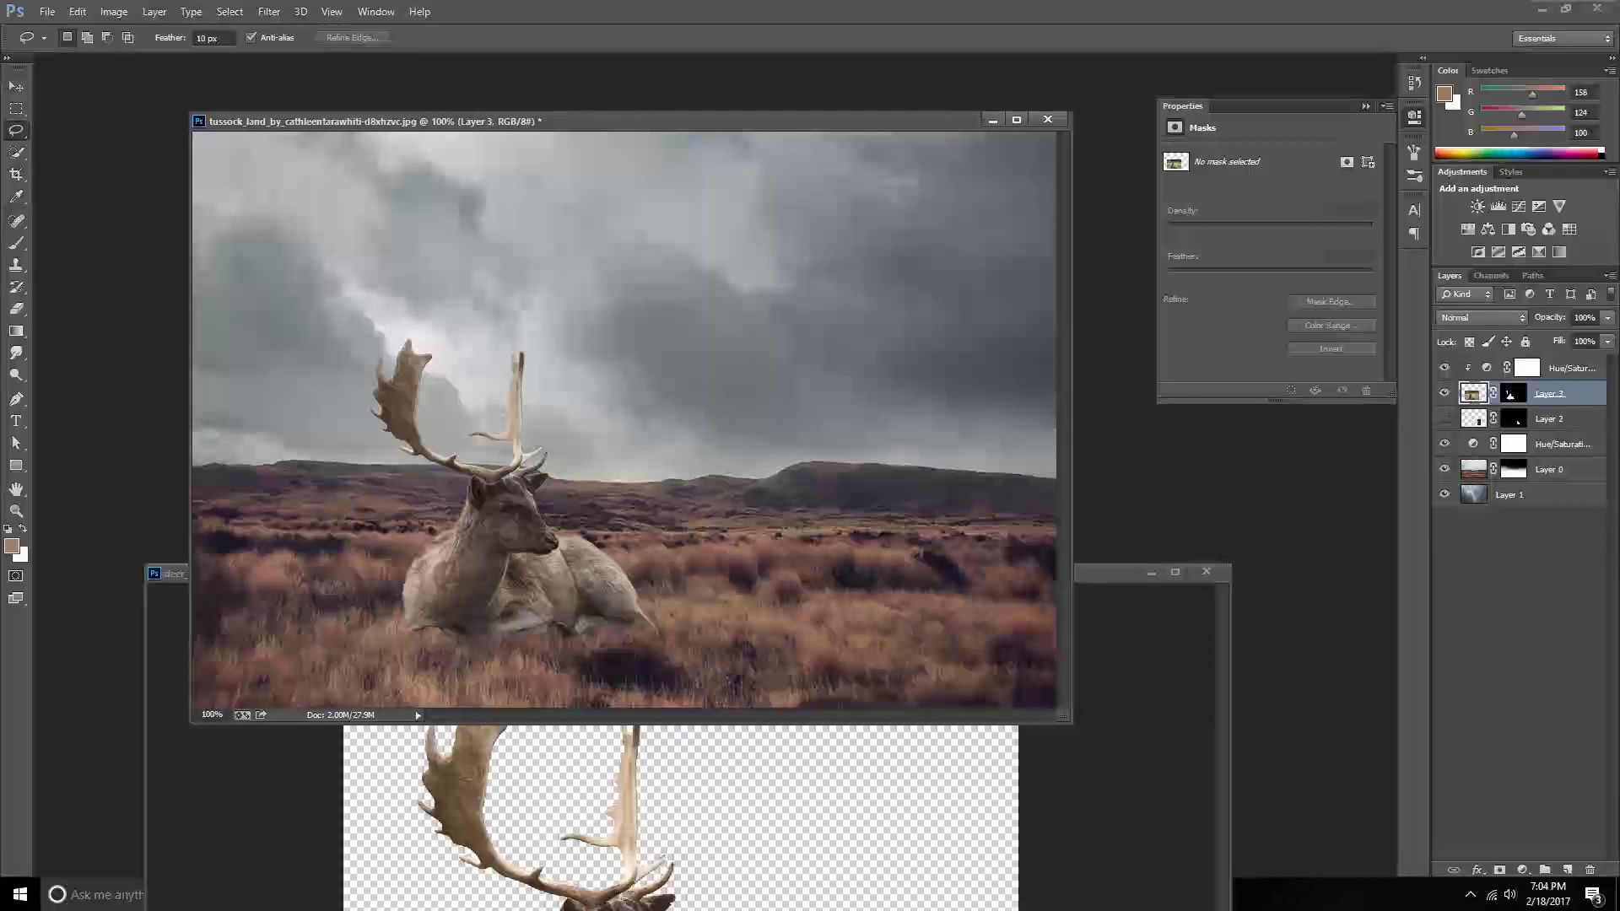
Add another clipped Hue/Saturation adjustment on the deer with a slight leftward Hue shift.
left_click(1549, 469)
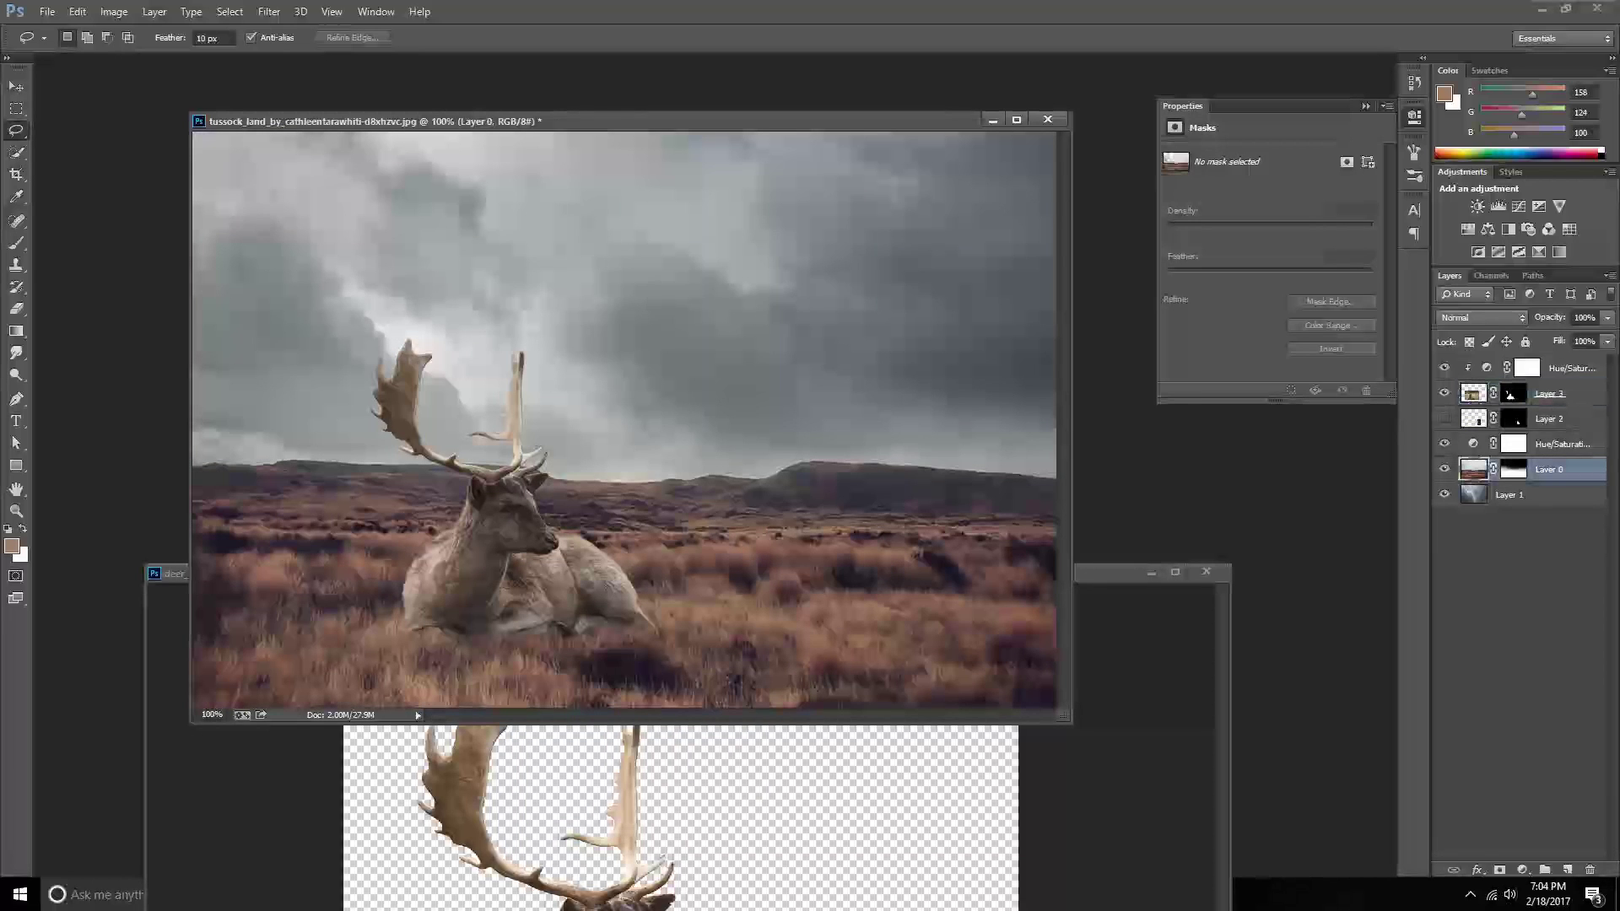
left_click(1513, 393)
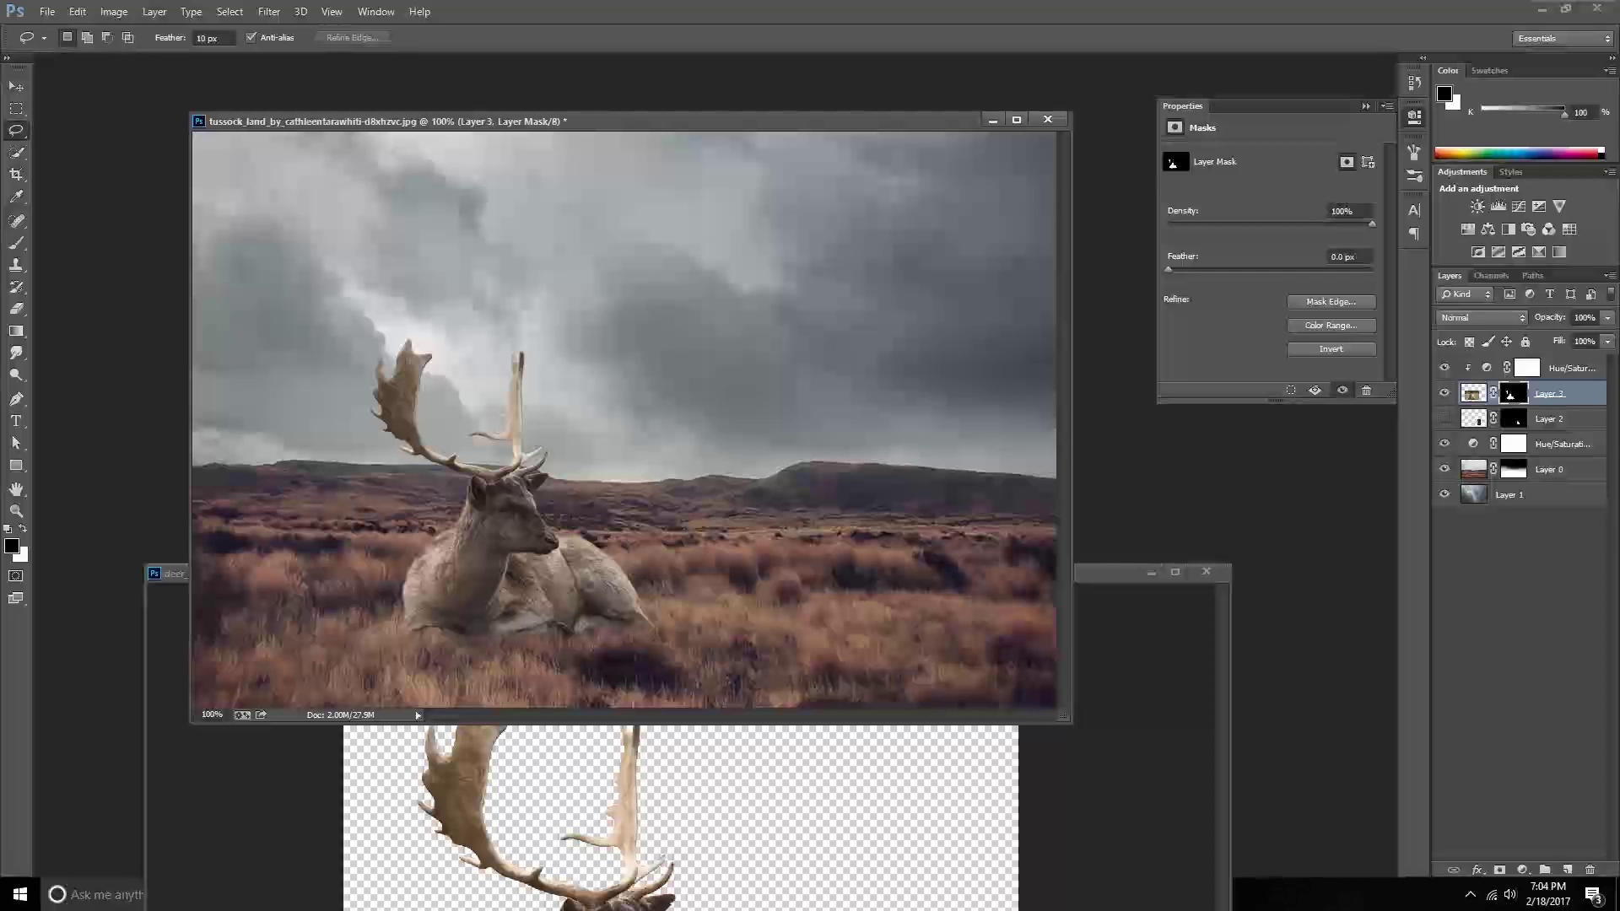
left_click(1523, 869)
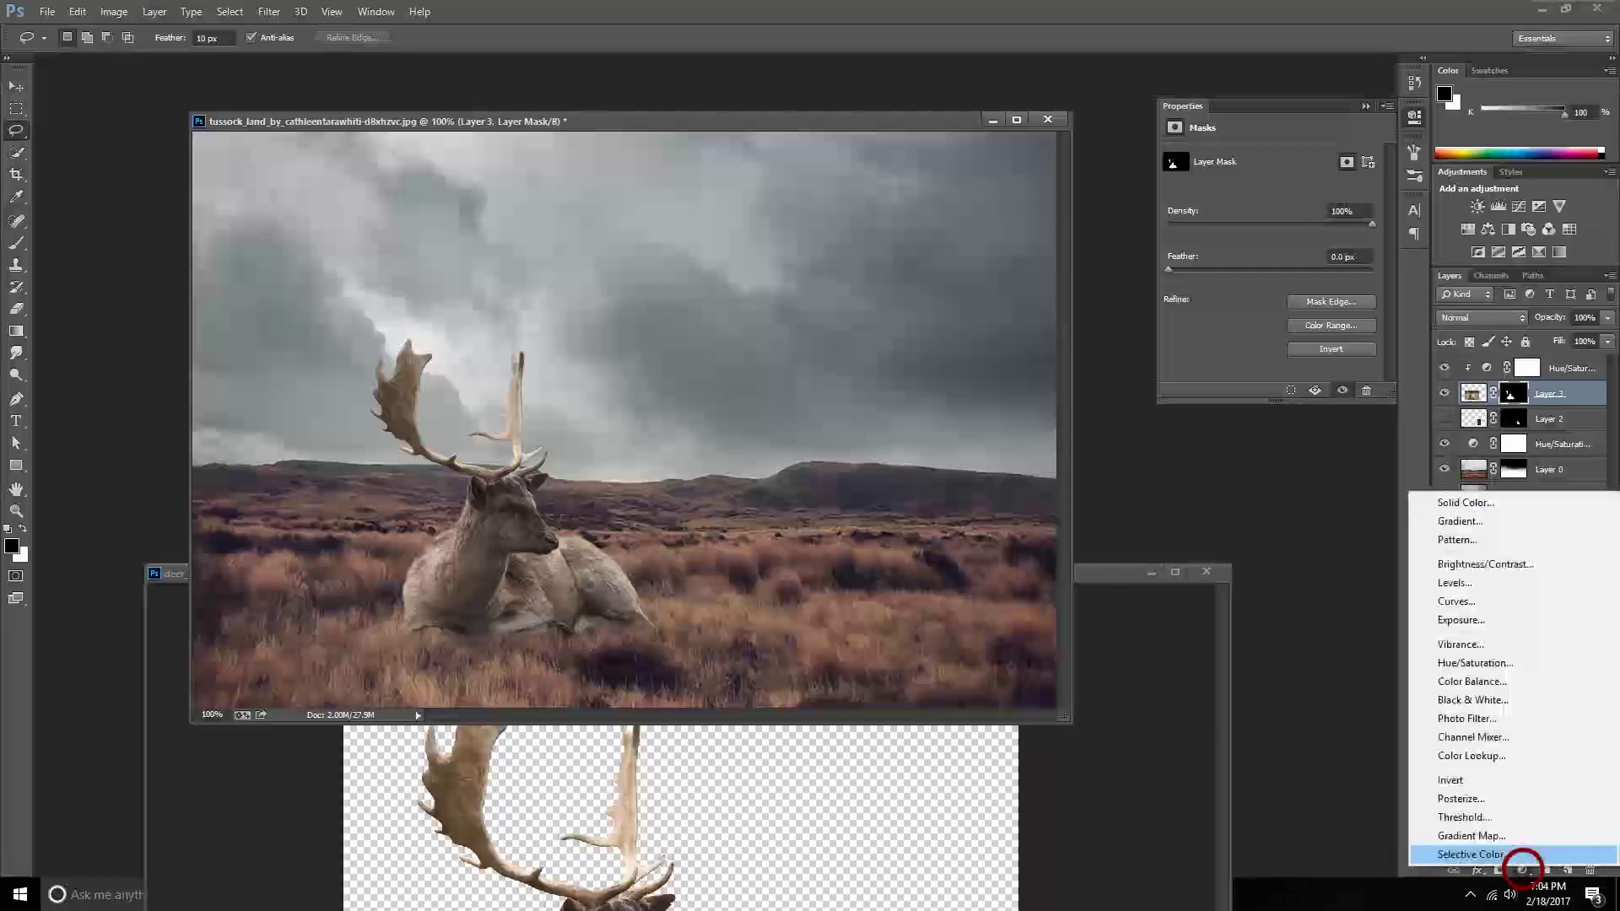
left_click(1476, 664)
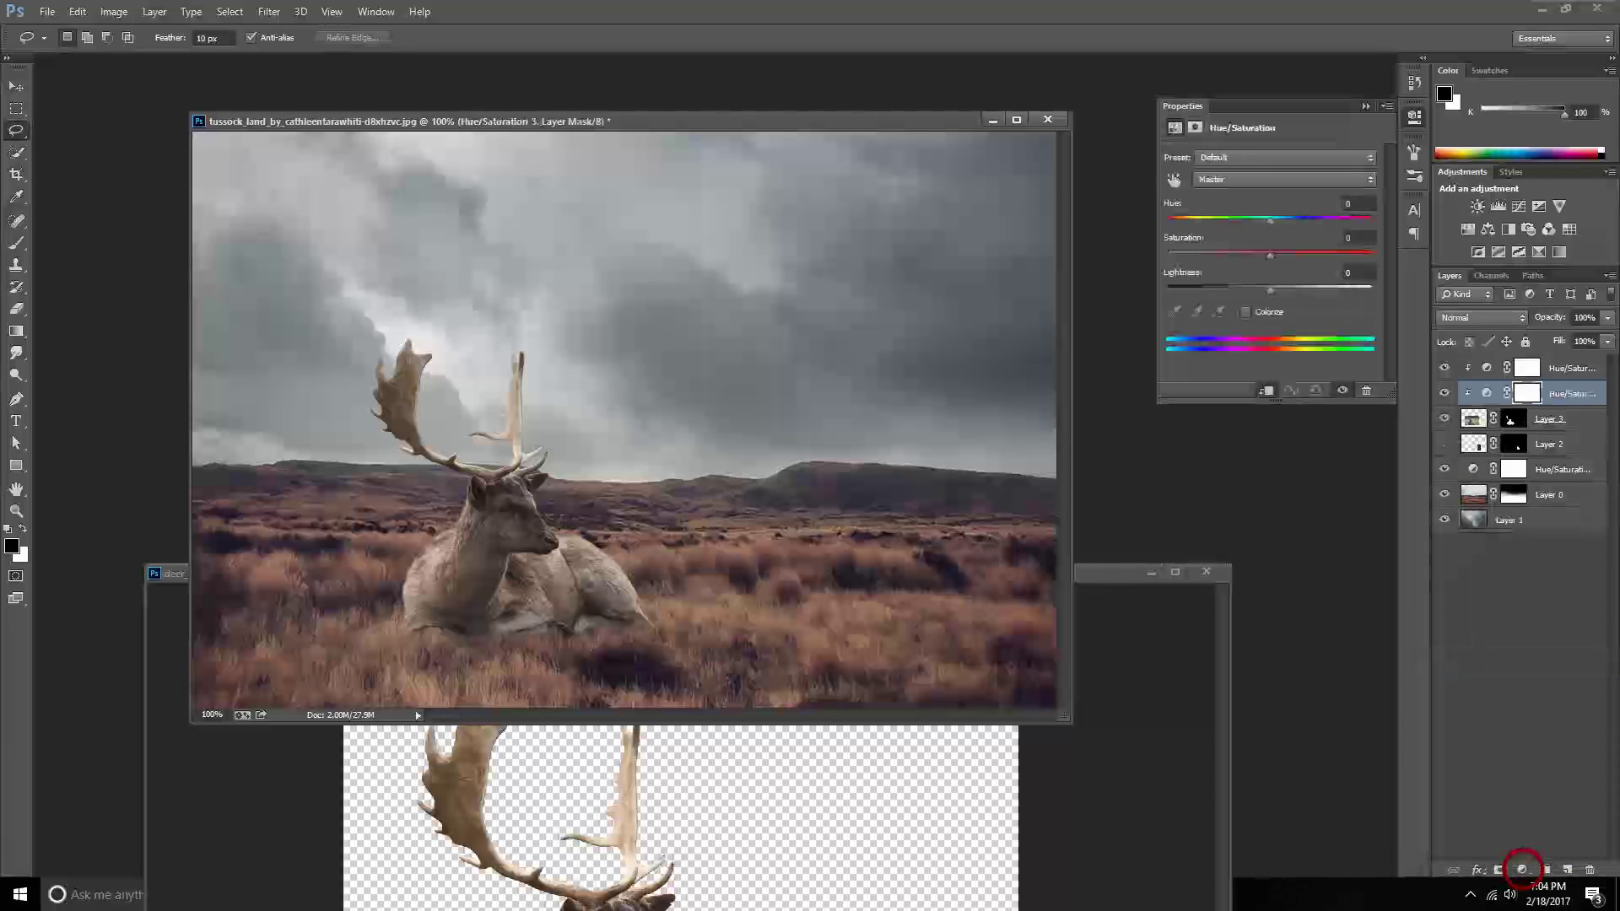
left_click_drag(1269, 221, 1267, 220)
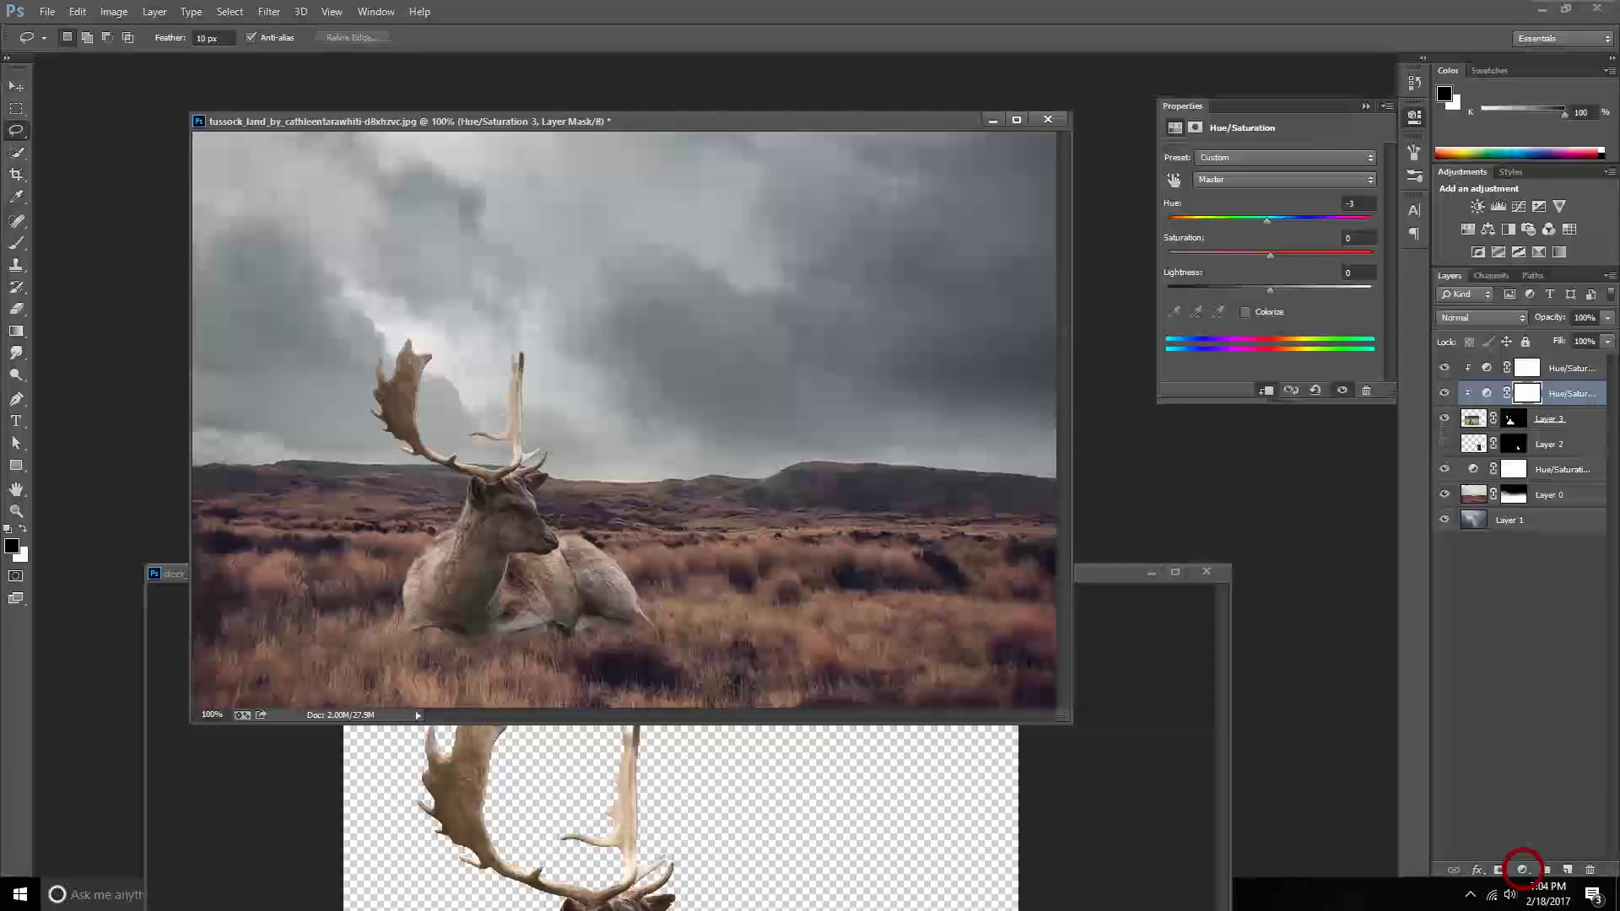
key("Escape")
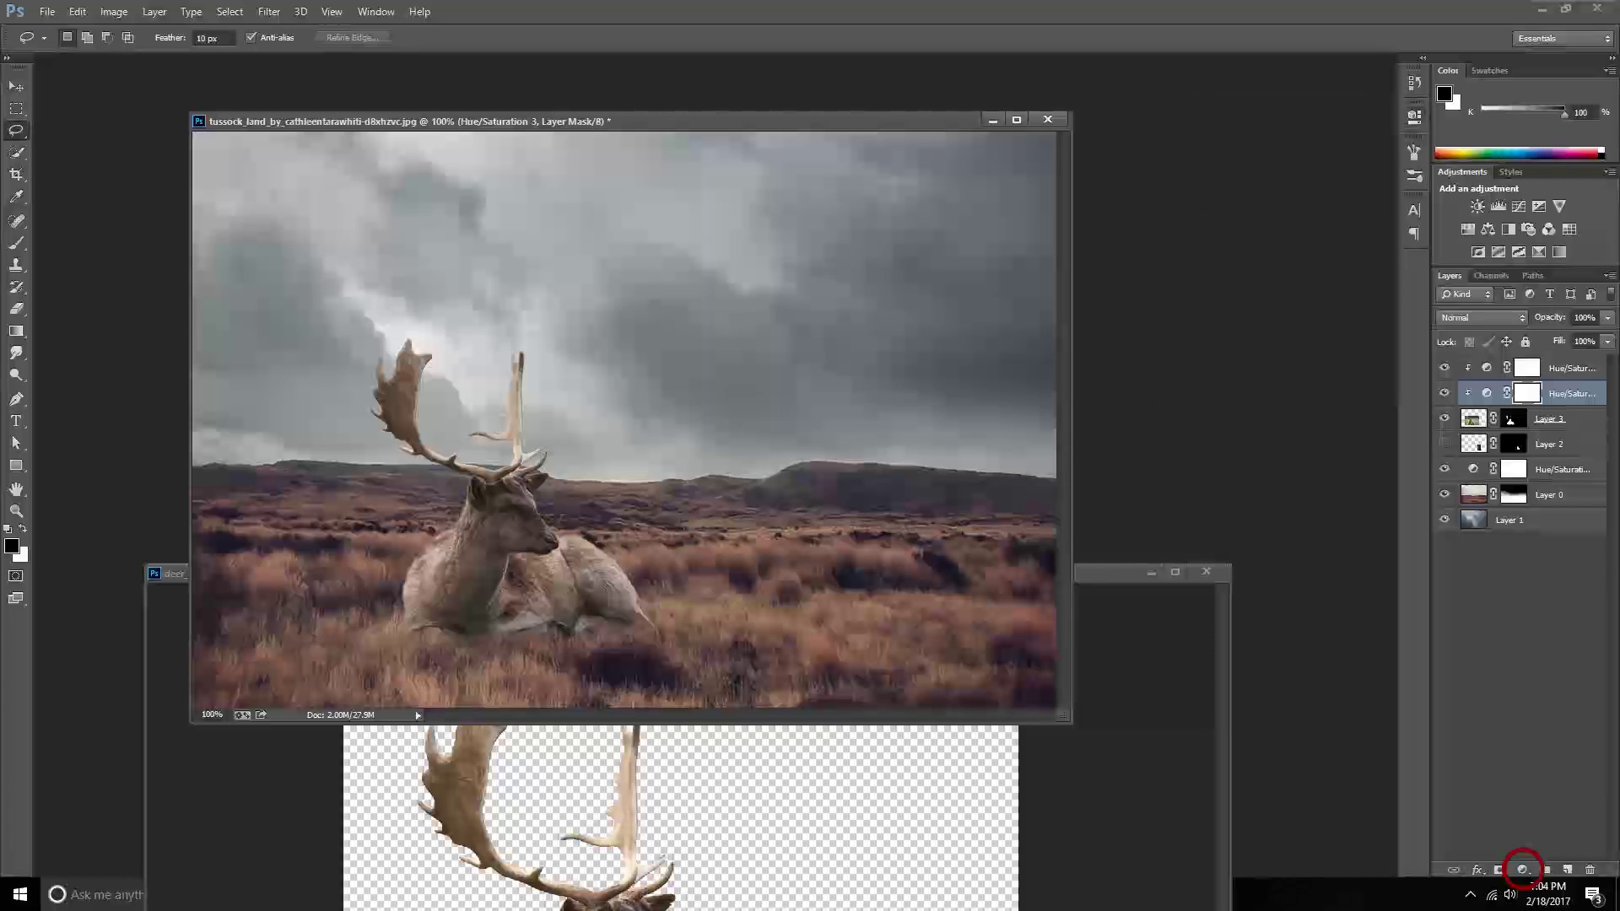
Close the separate deer source photo and make the red-dress woman layer visible.
key("ctrl+Tab")
left_click(1185, 565)
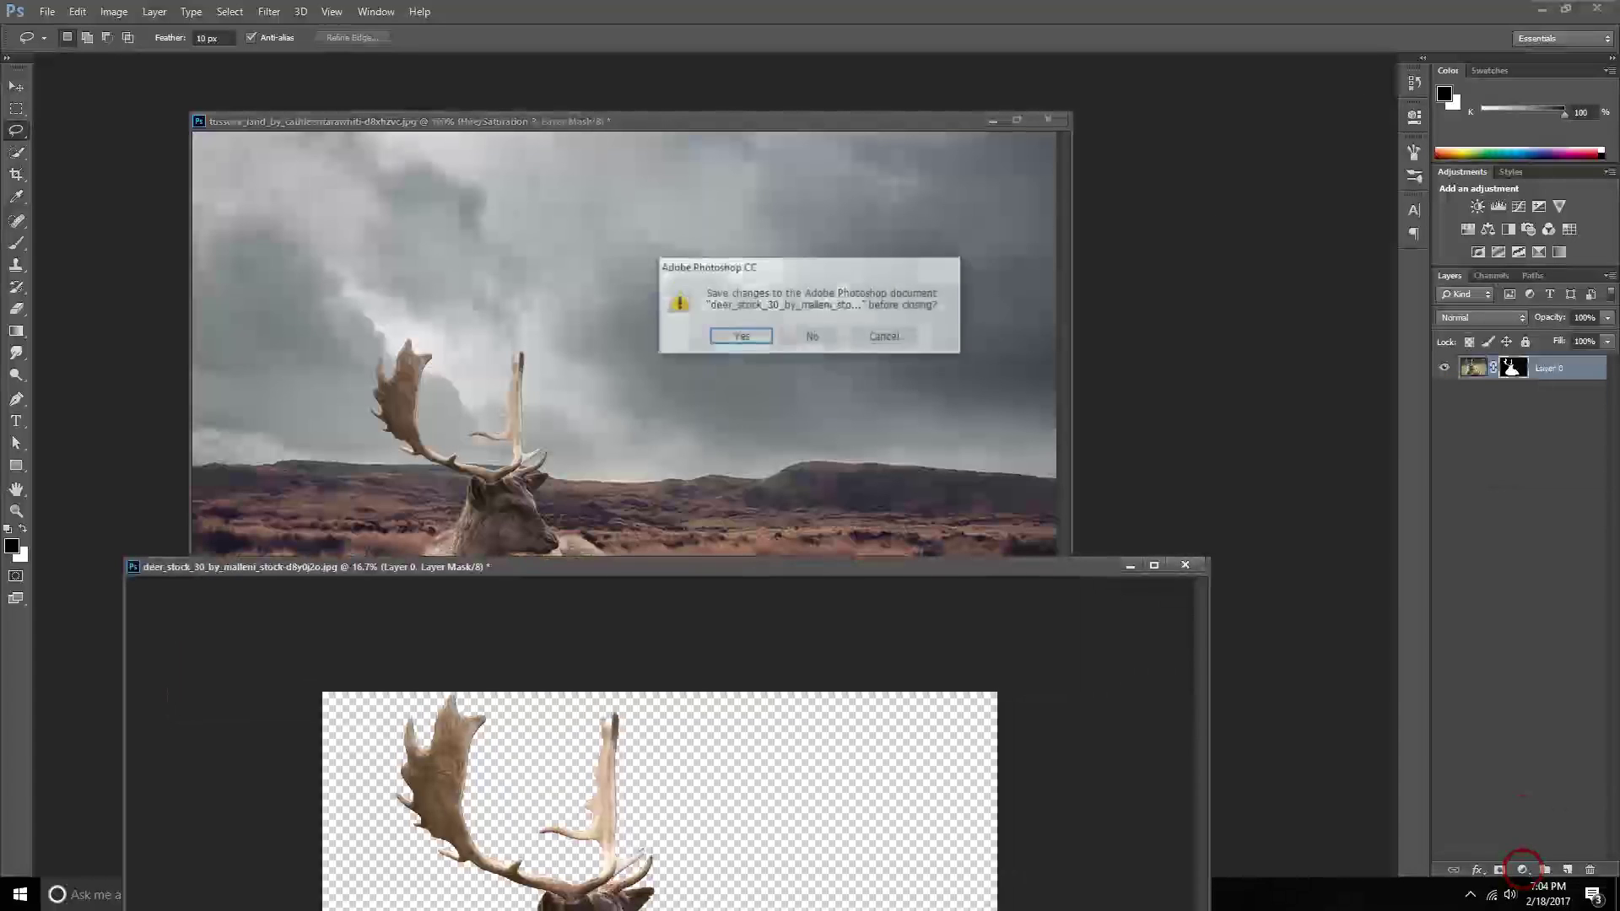
left_click(813, 336)
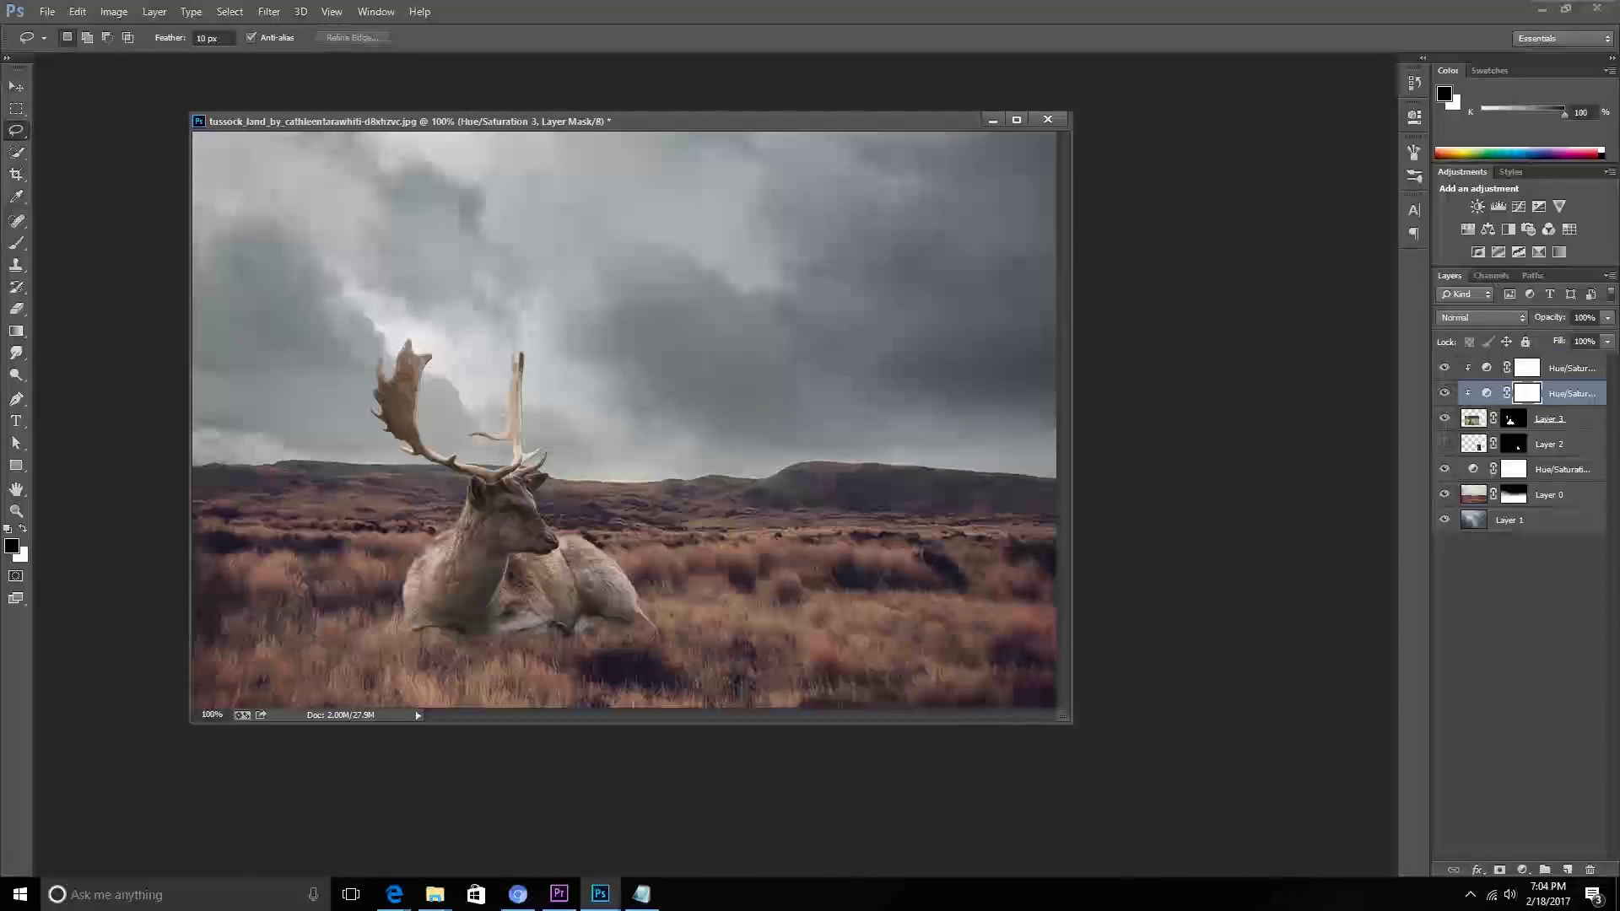
left_click(1445, 444)
Bring Layer 2 to the top of the stack and move the woman left toward the deer.
key("ctrl+shift+bracketright")
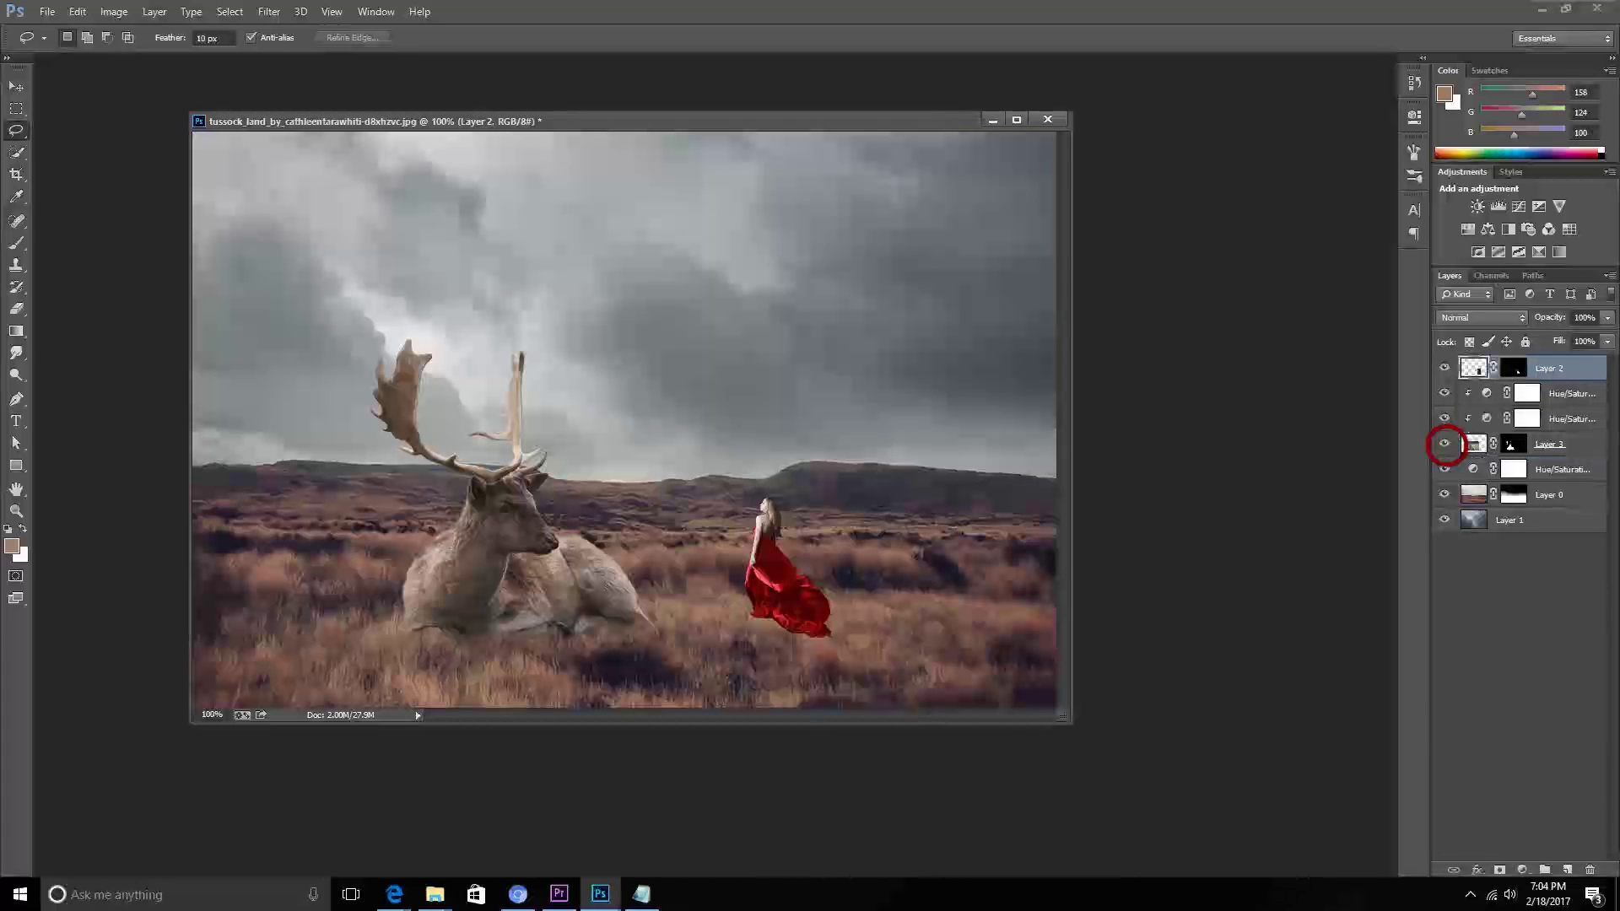
key("v")
mouse_move(781, 540)
left_mouse_down()
mouse_move(701, 540)
mouse_move(703, 579)
left_mouse_up()
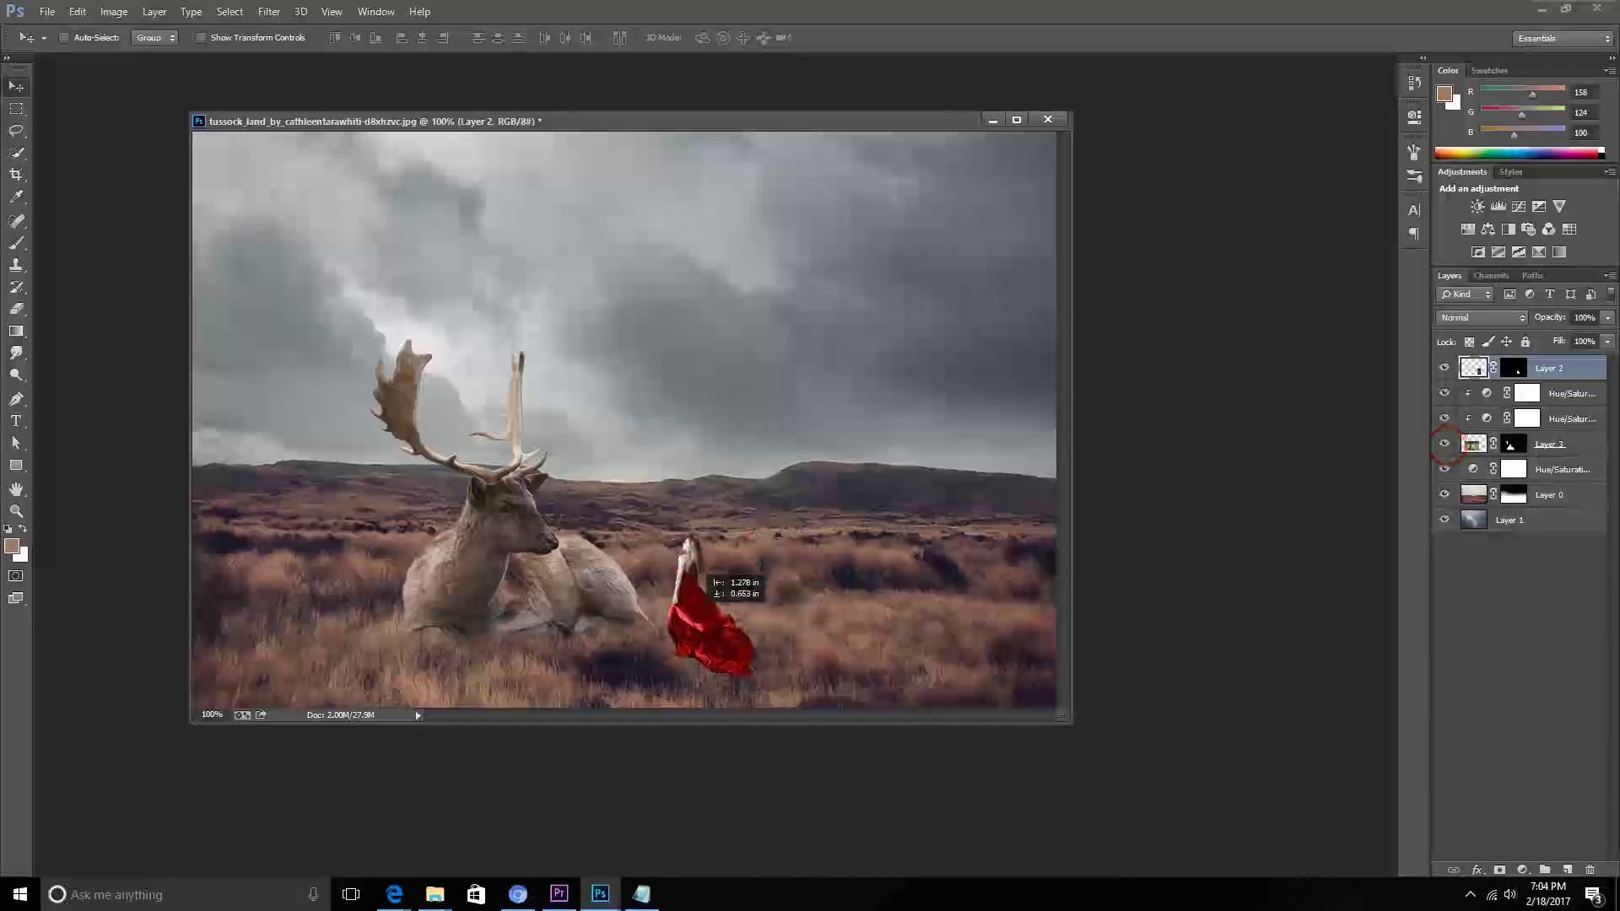
Add a Hue/Saturation adjustment clipped to the woman with Saturation about -45 and a slight hue shift.
left_click(1523, 869)
key("Up")
key("Return")
left_click_drag(1271, 255, 1205, 255)
left_click(1265, 391)
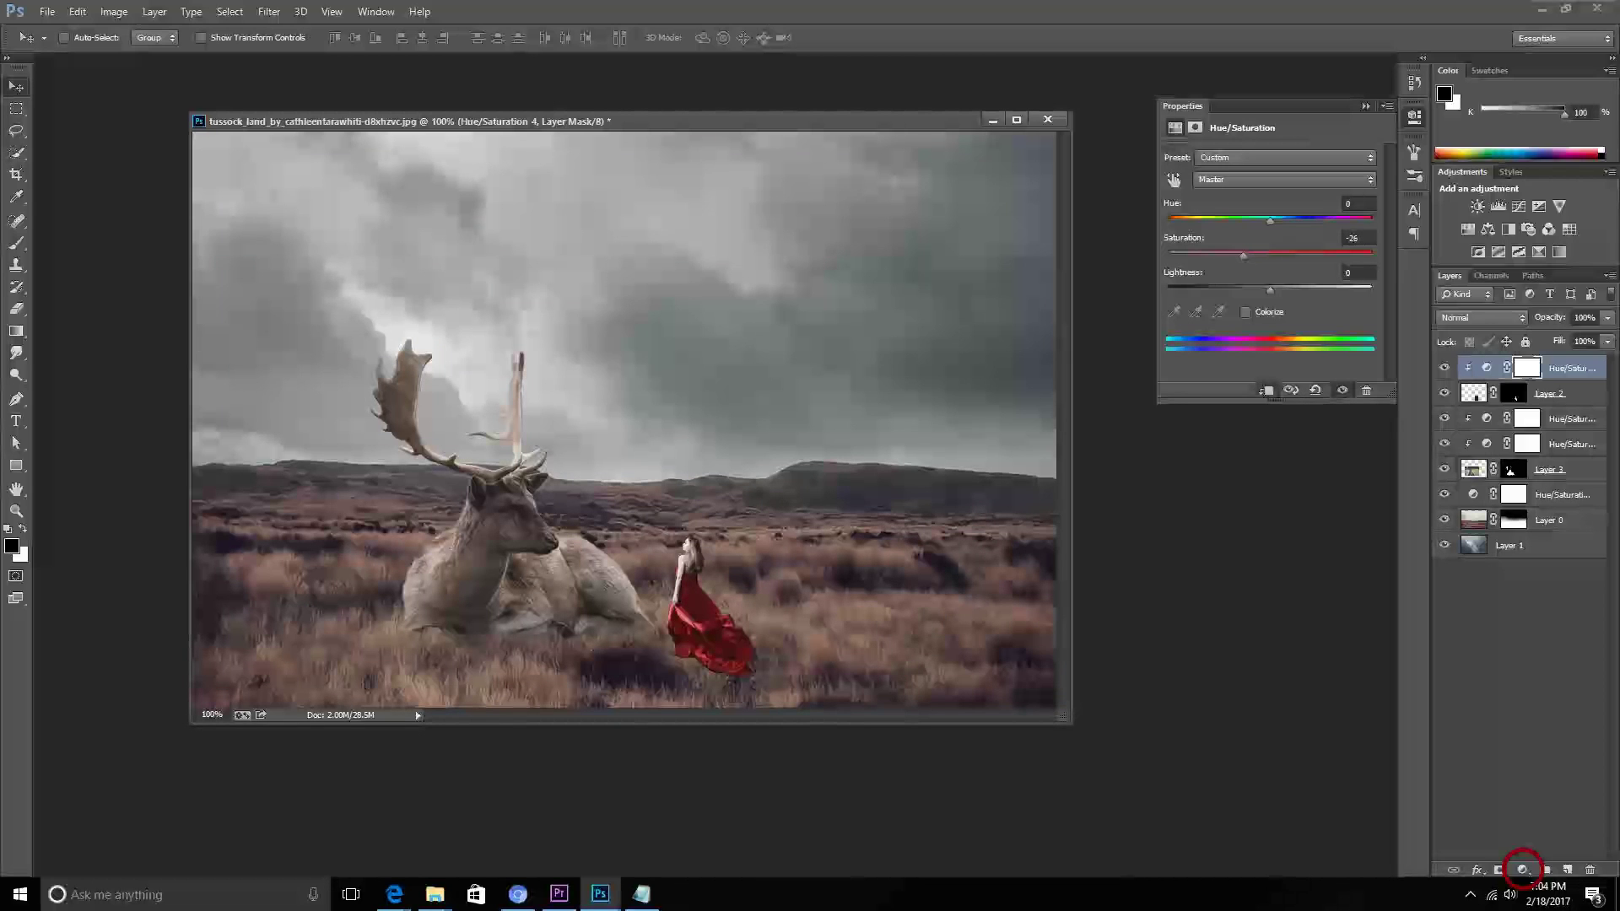
left_click_drag(1243, 256, 1221, 256)
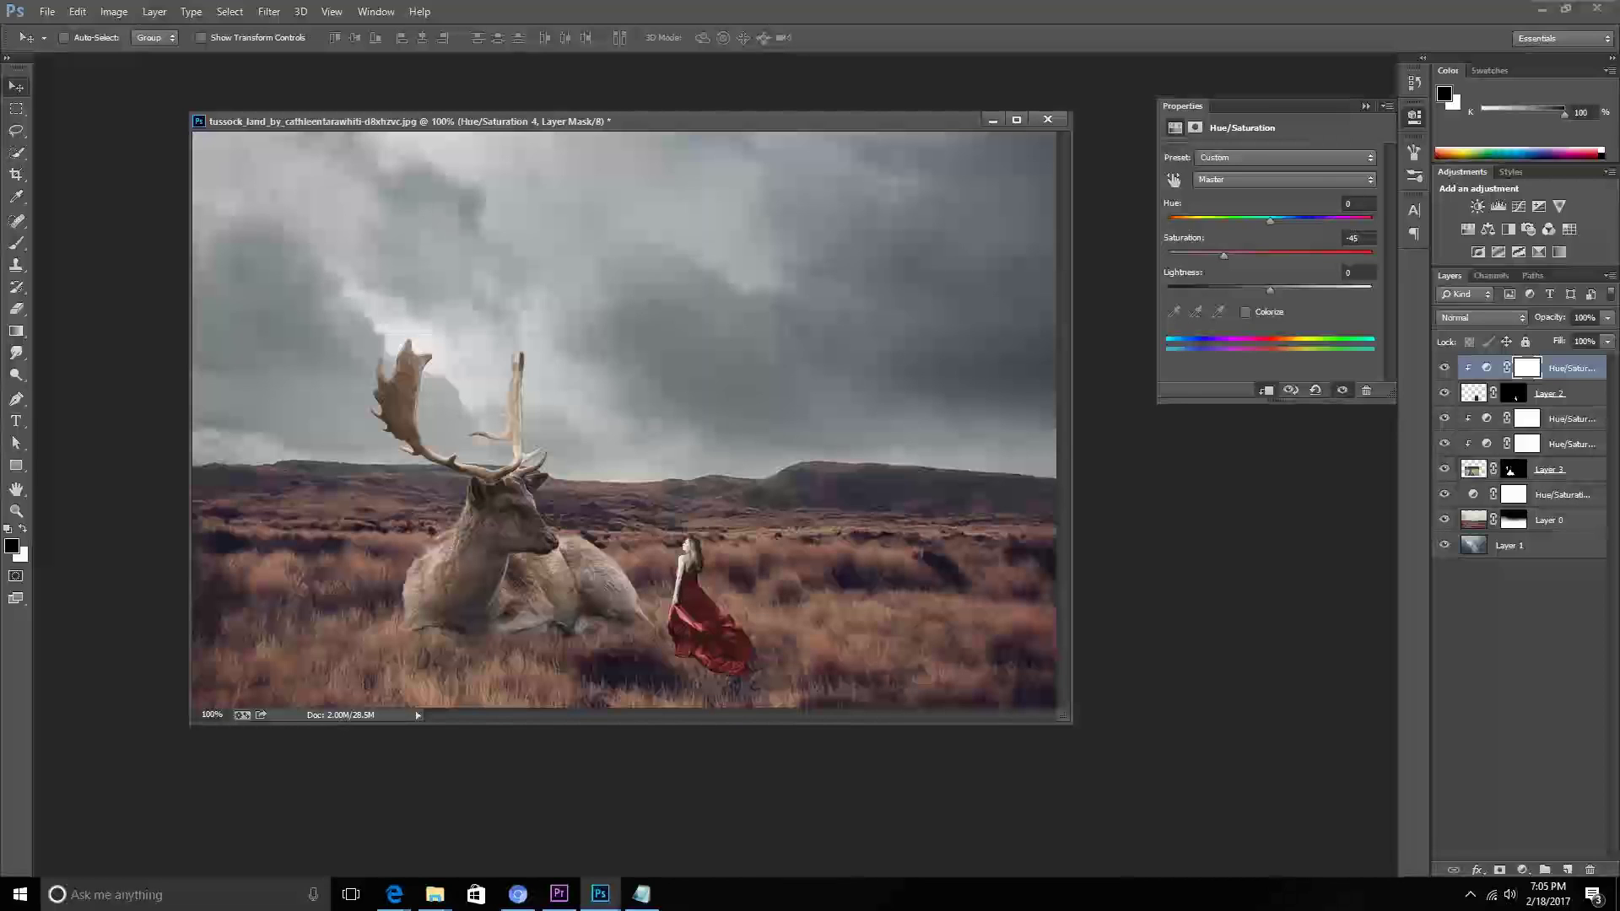
left_click_drag(1269, 221, 1266, 222)
left_click(1365, 105)
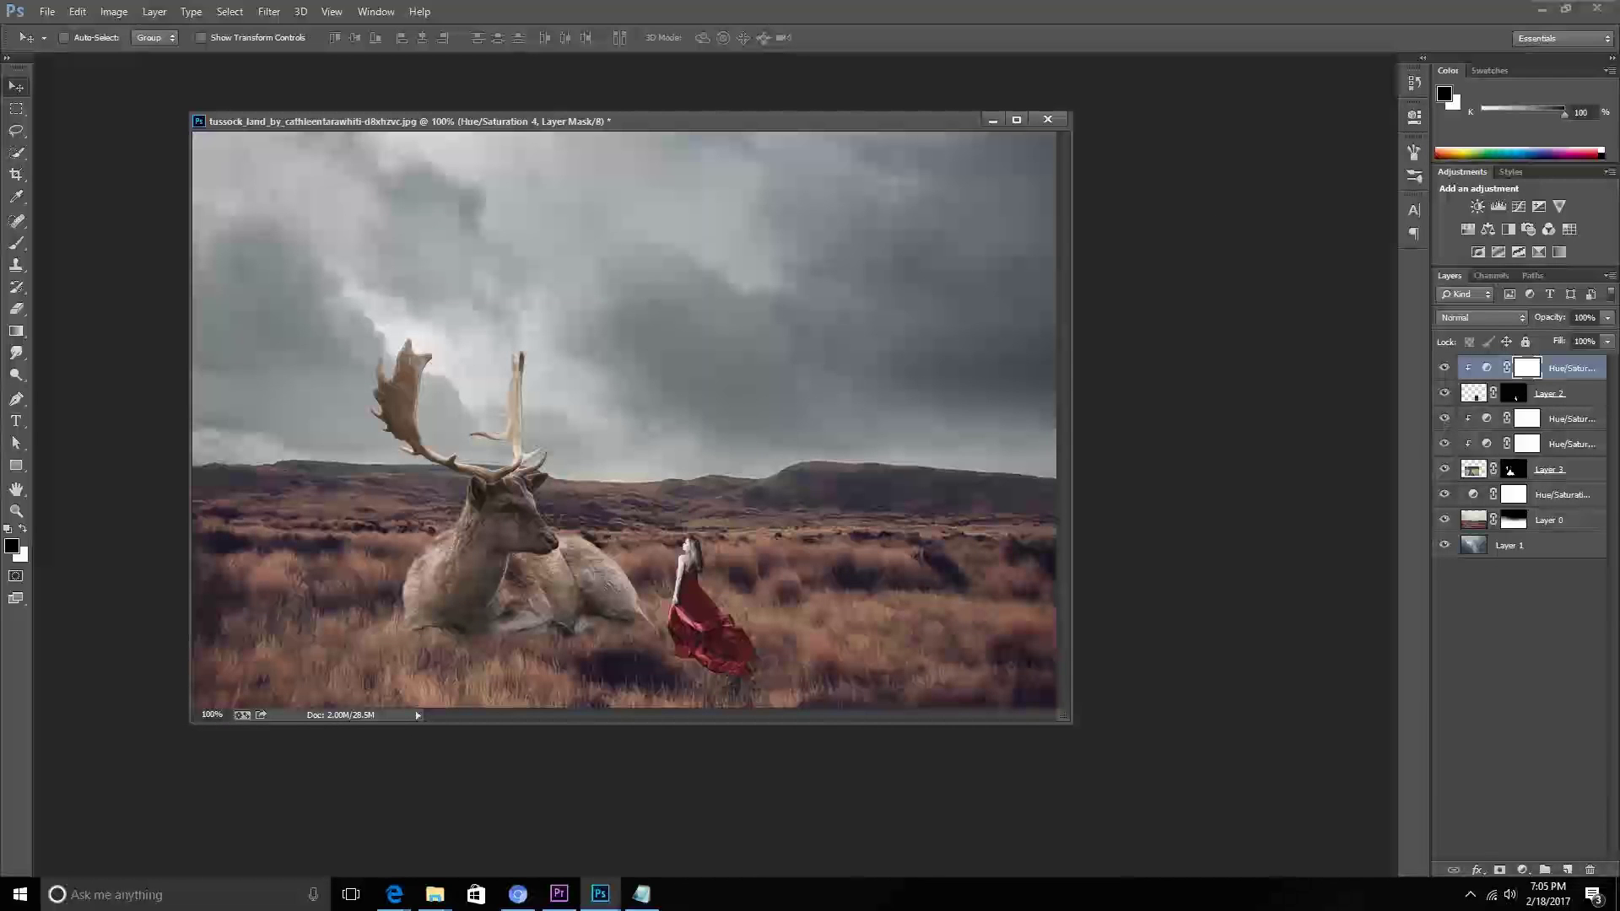
left_click(1523, 870)
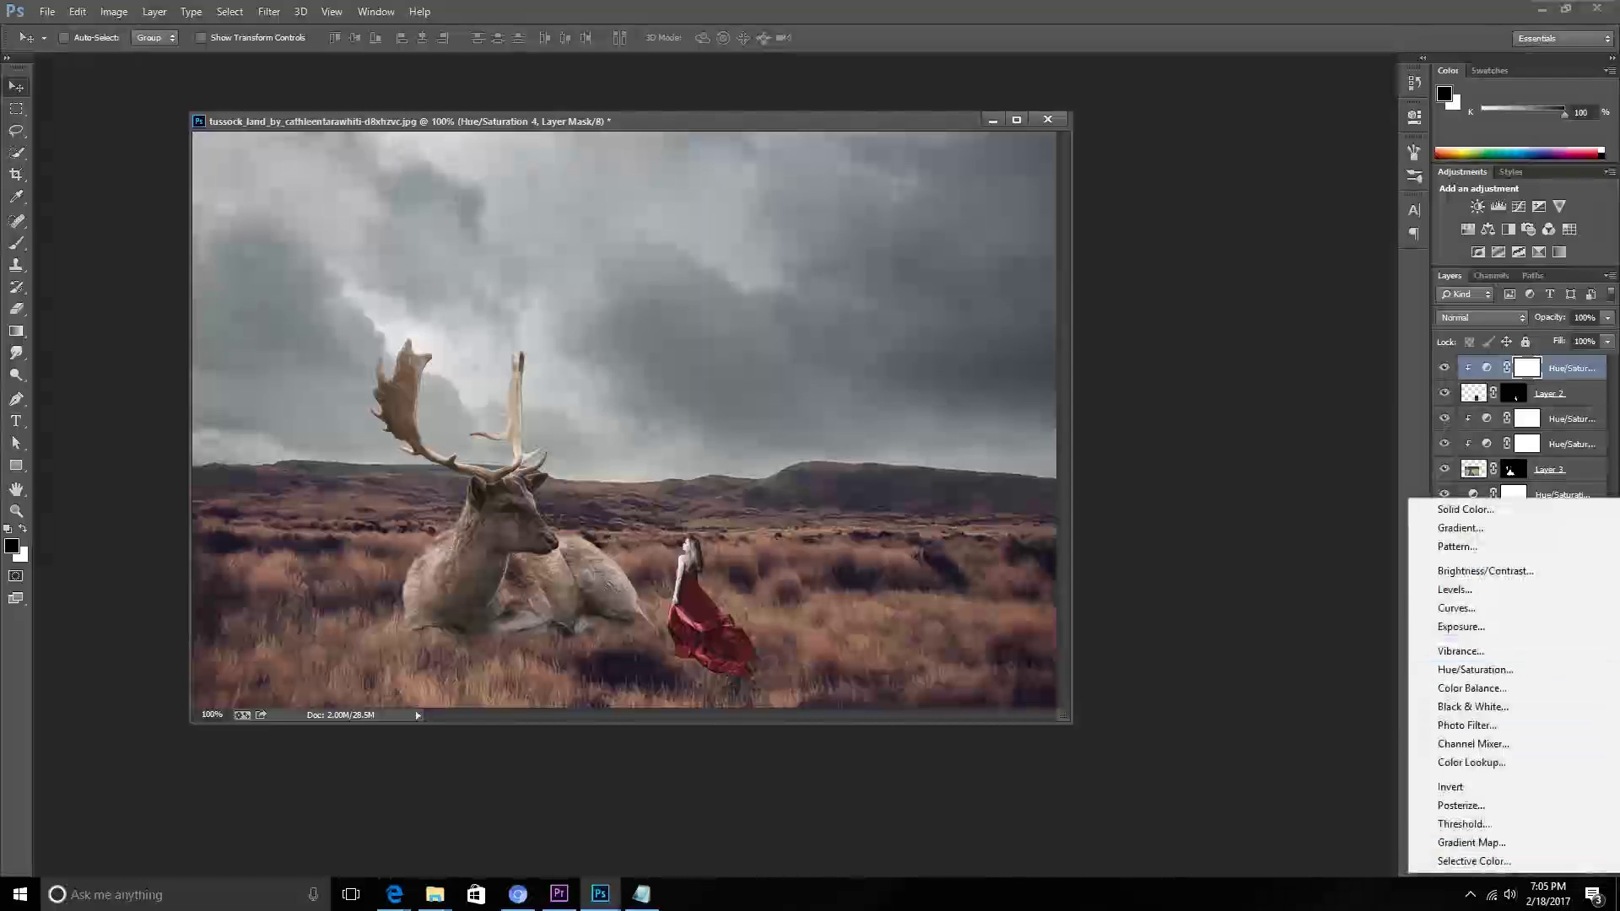
Add a Curves adjustment clipped to the woman, pulling the RGB curve down to darken her midtones.
left_click(1456, 607)
left_click_drag(1327, 238, 1329, 244)
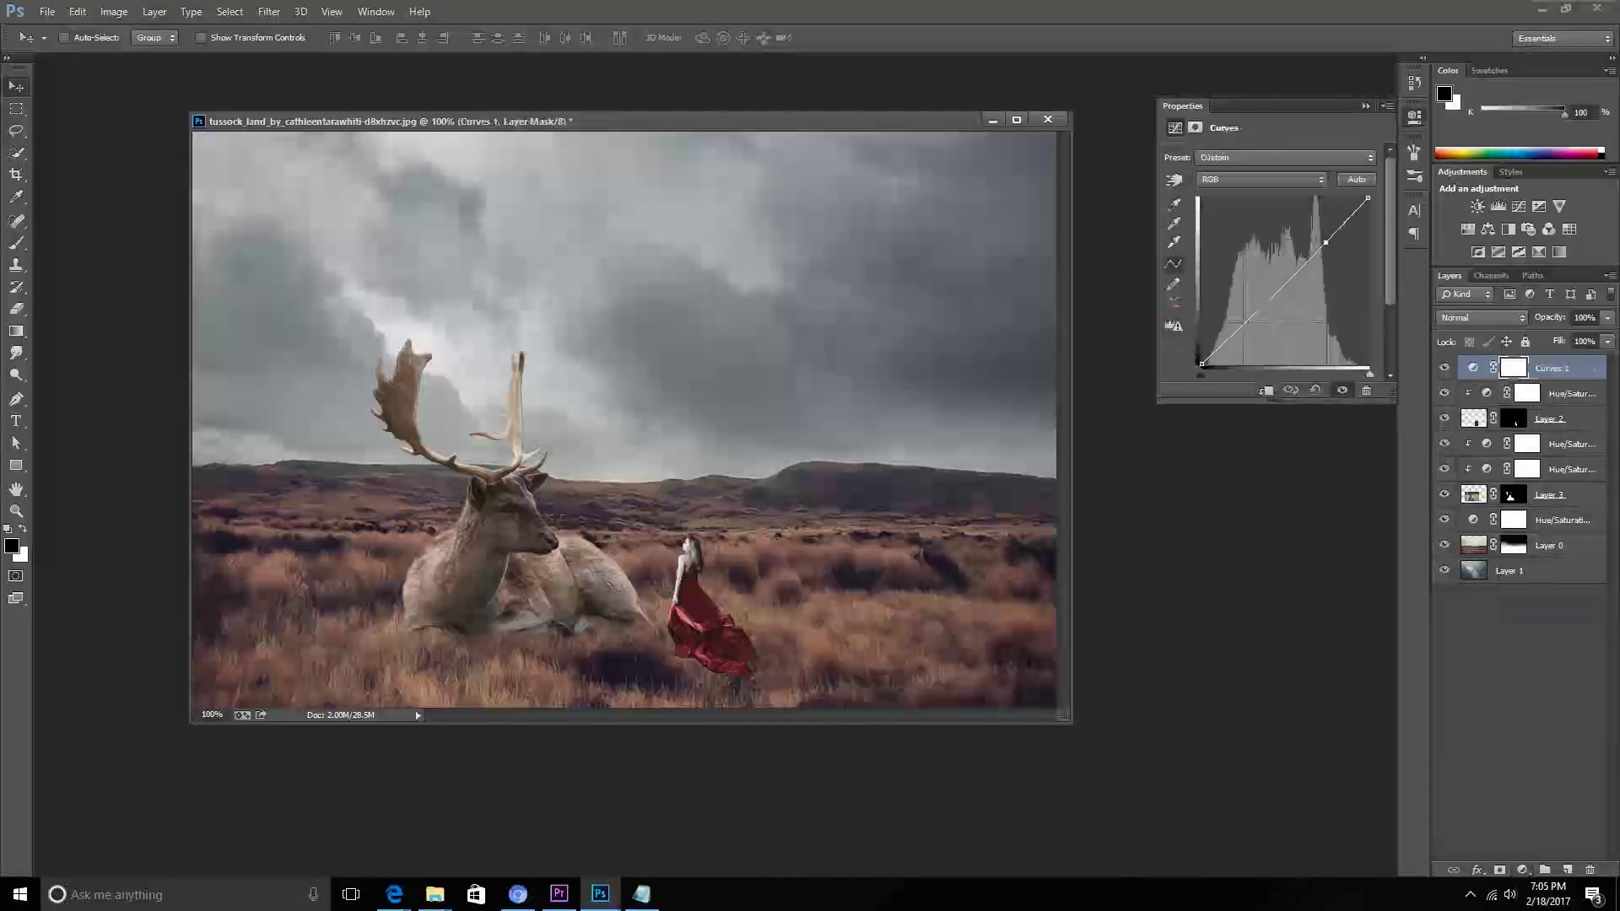
left_click(1266, 389)
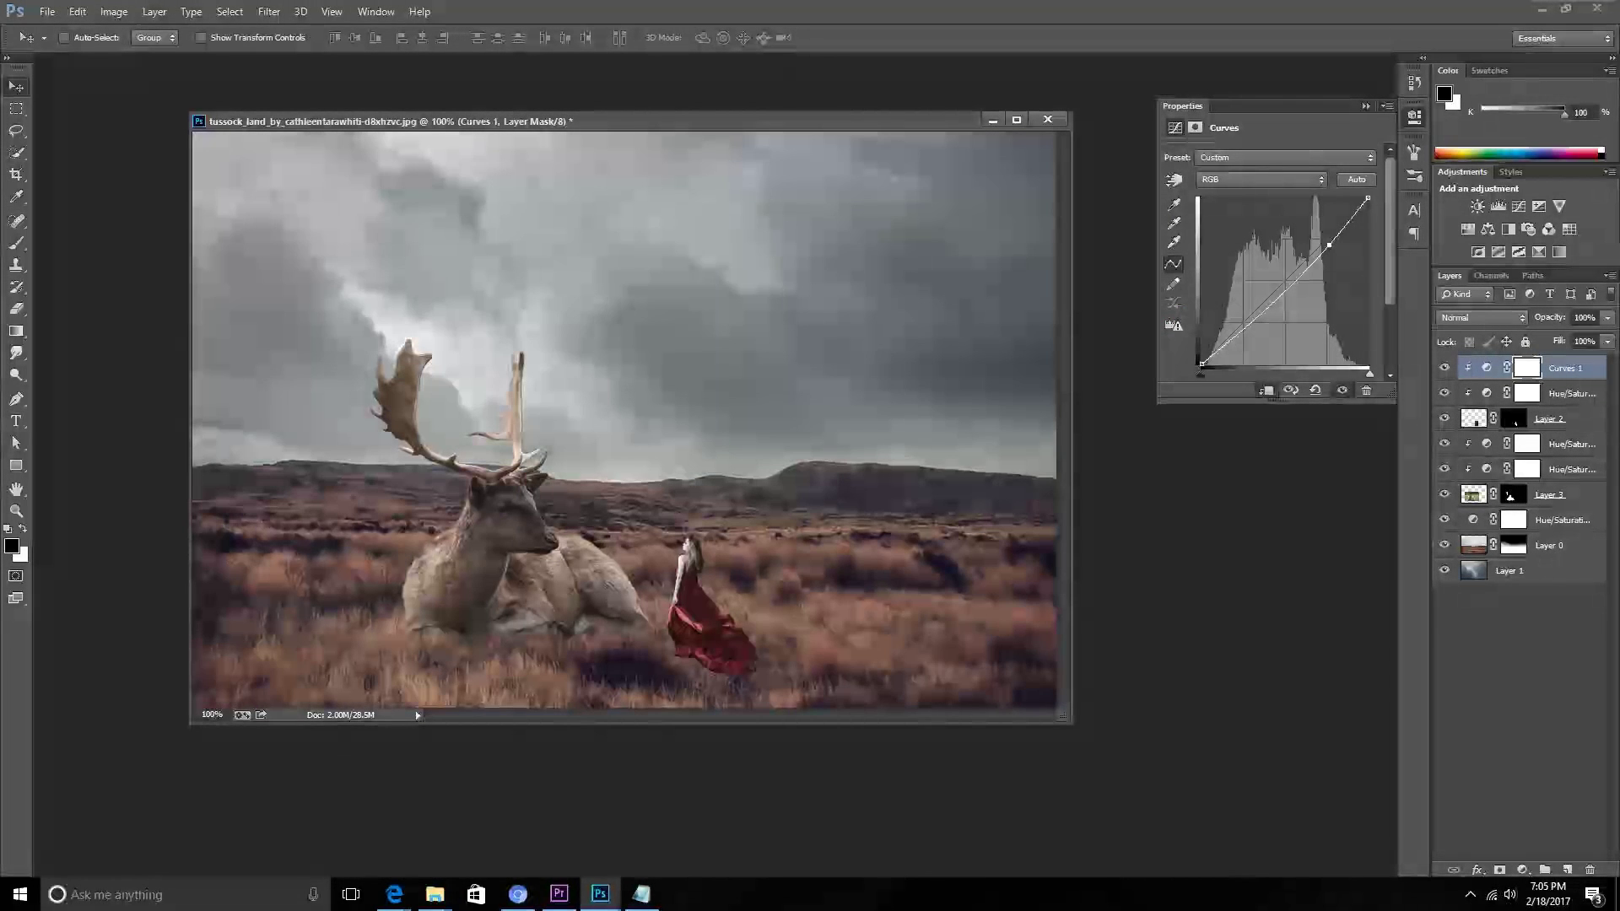
left_click_drag(1275, 294, 1275, 316)
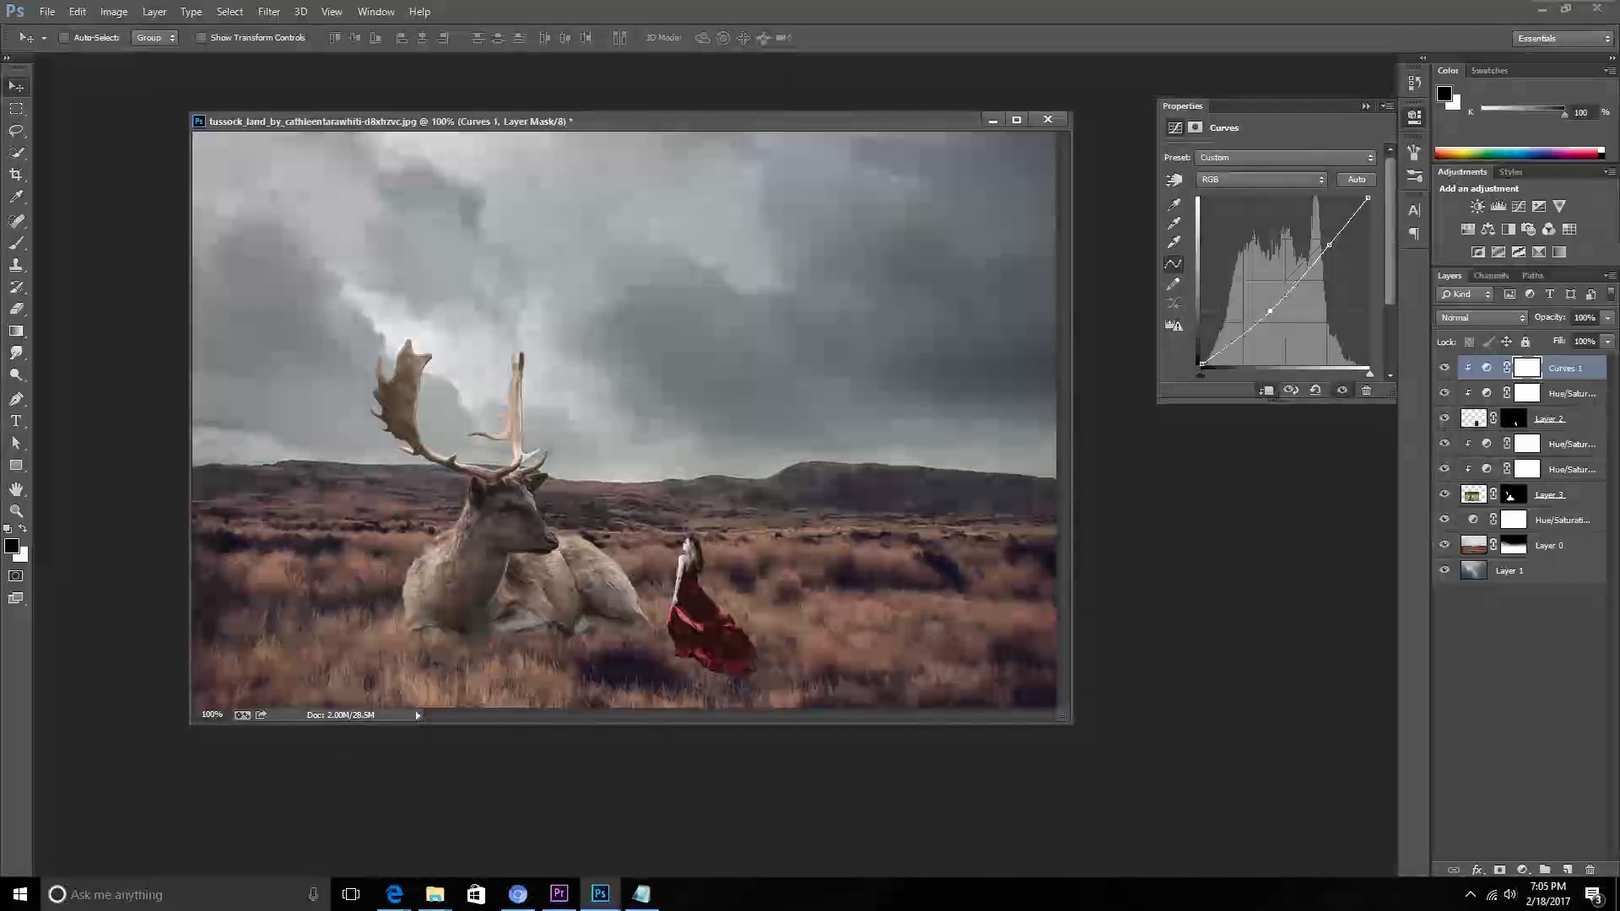
left_click_drag(1276, 316, 1270, 311)
left_click_drag(1328, 245, 1327, 253)
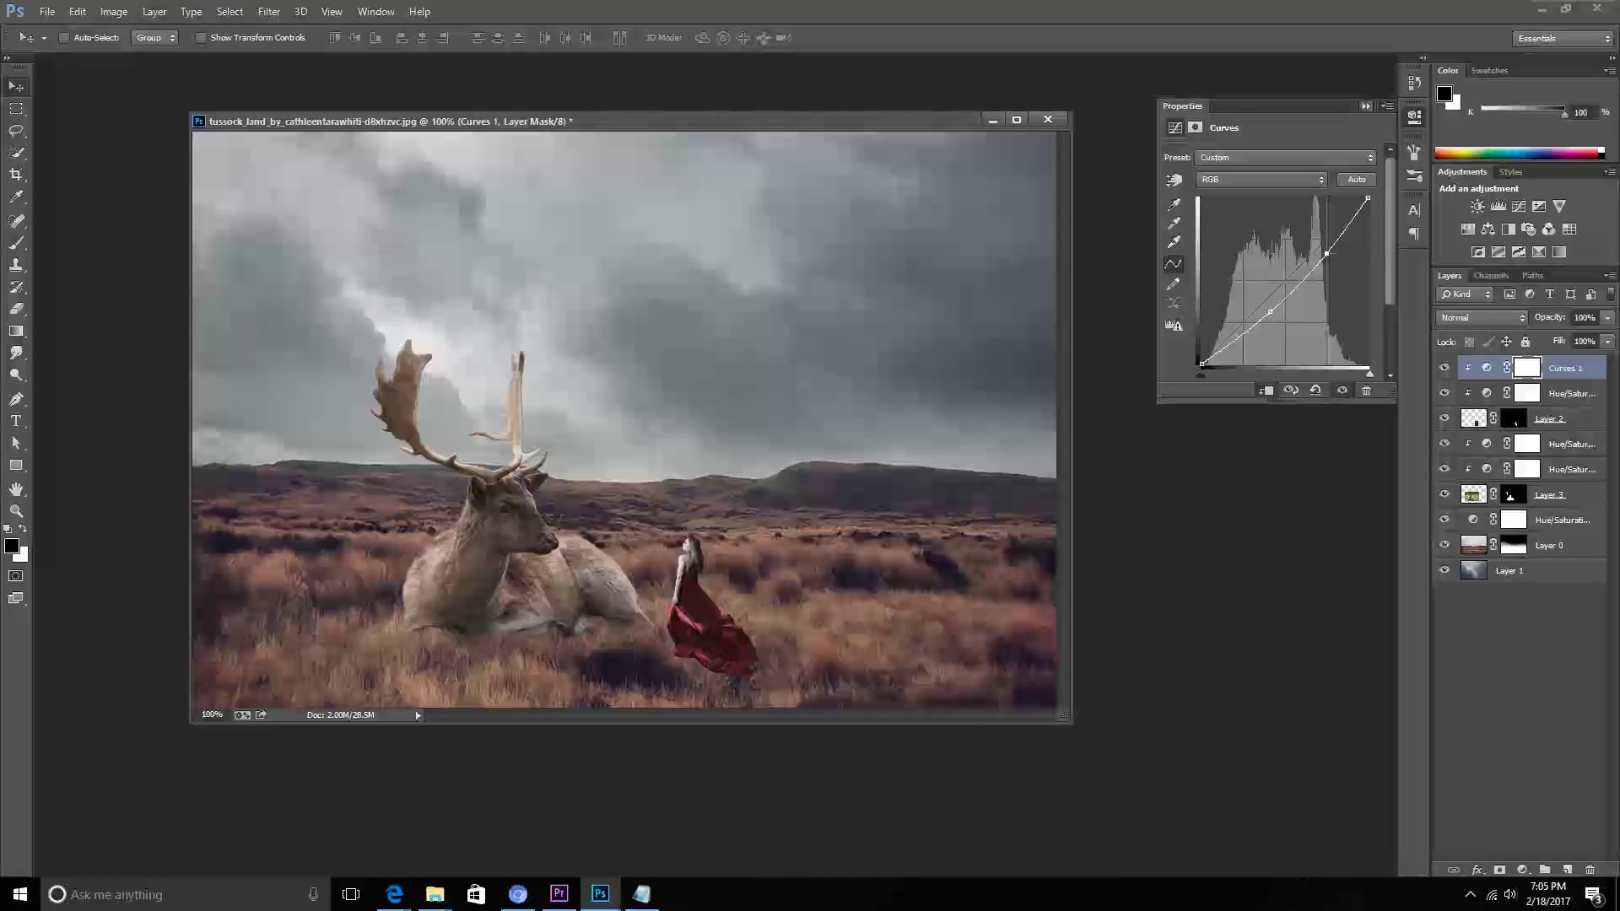
left_click(1365, 105)
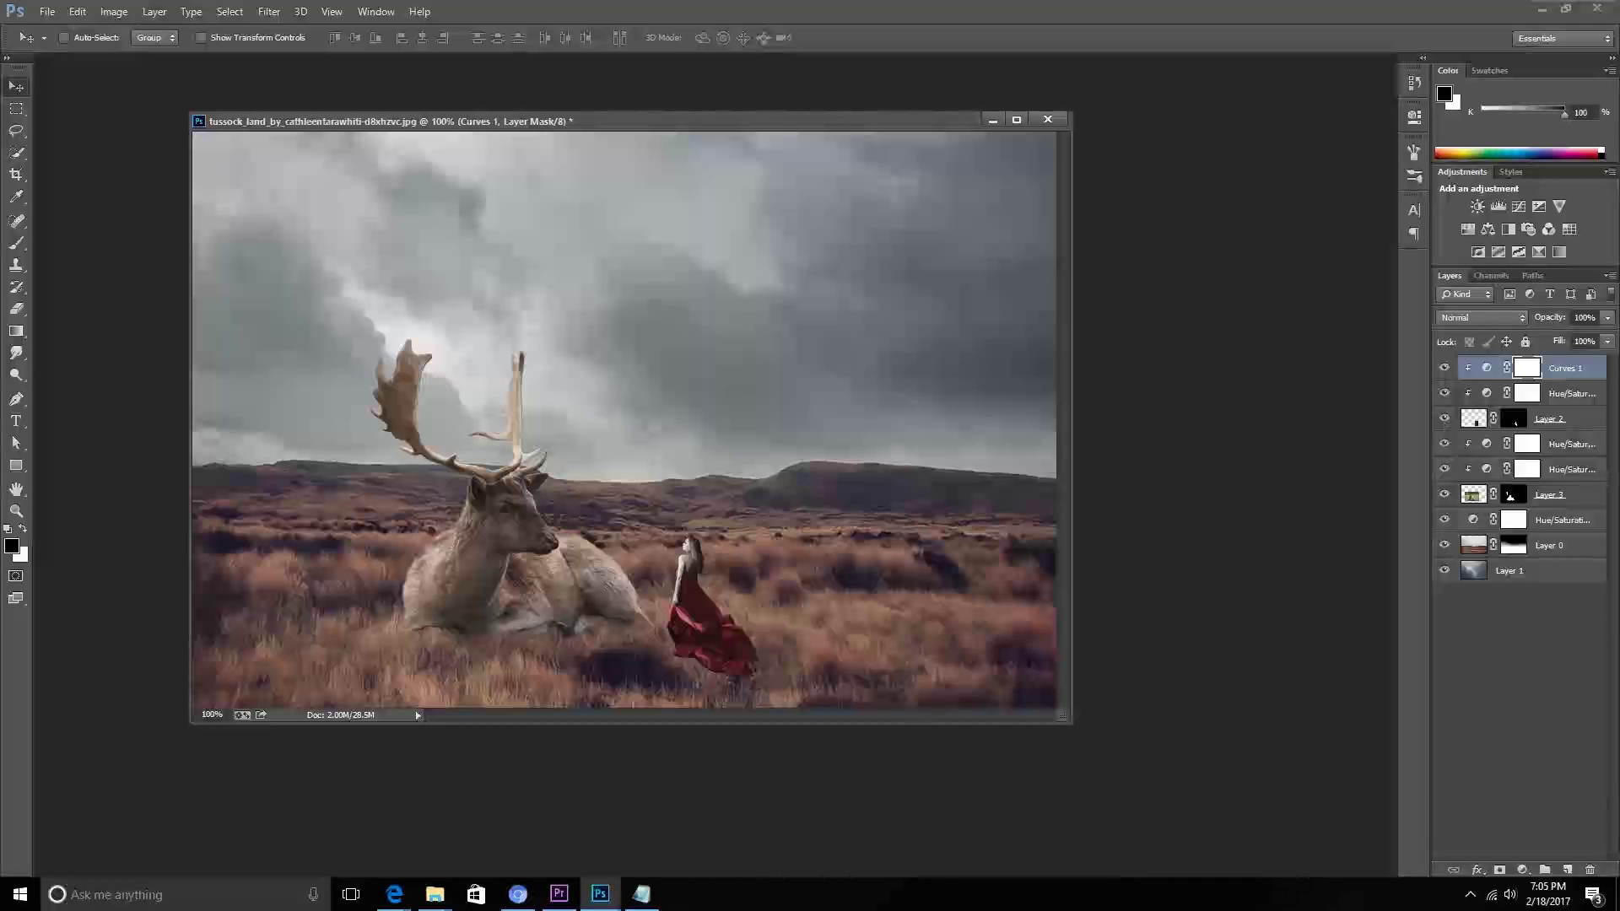
left_click(1514, 418)
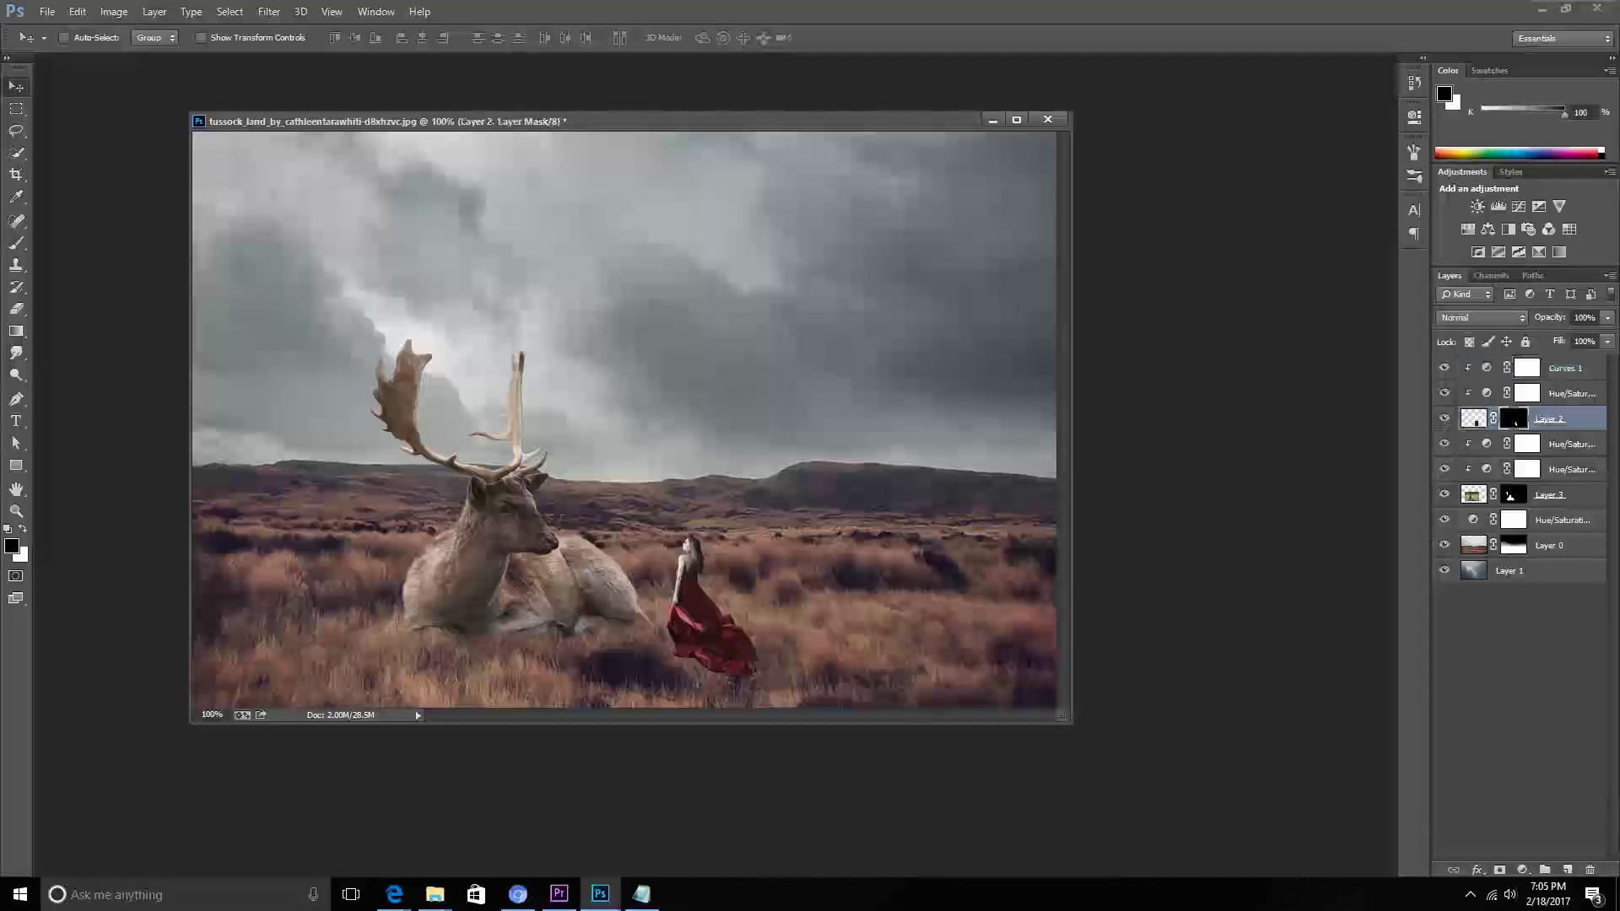
Zoom in and drag the red-dress woman left and down toward the deer.
left_click(17, 244)
left_click(86, 38)
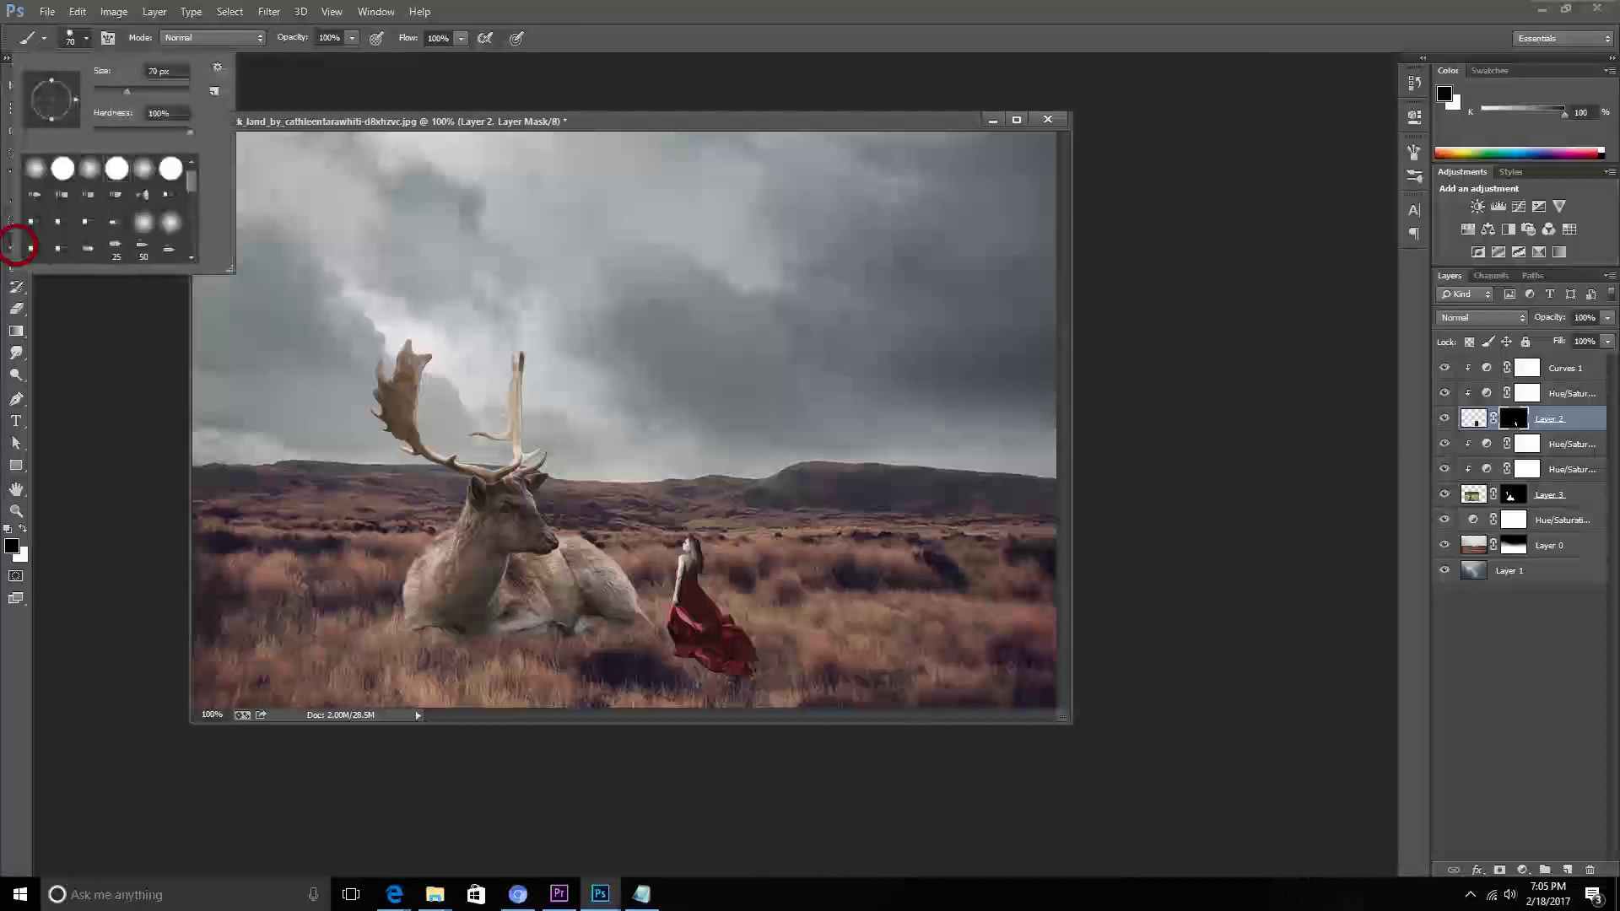
left_click(17, 245)
right_click(17, 245)
left_click(17, 245)
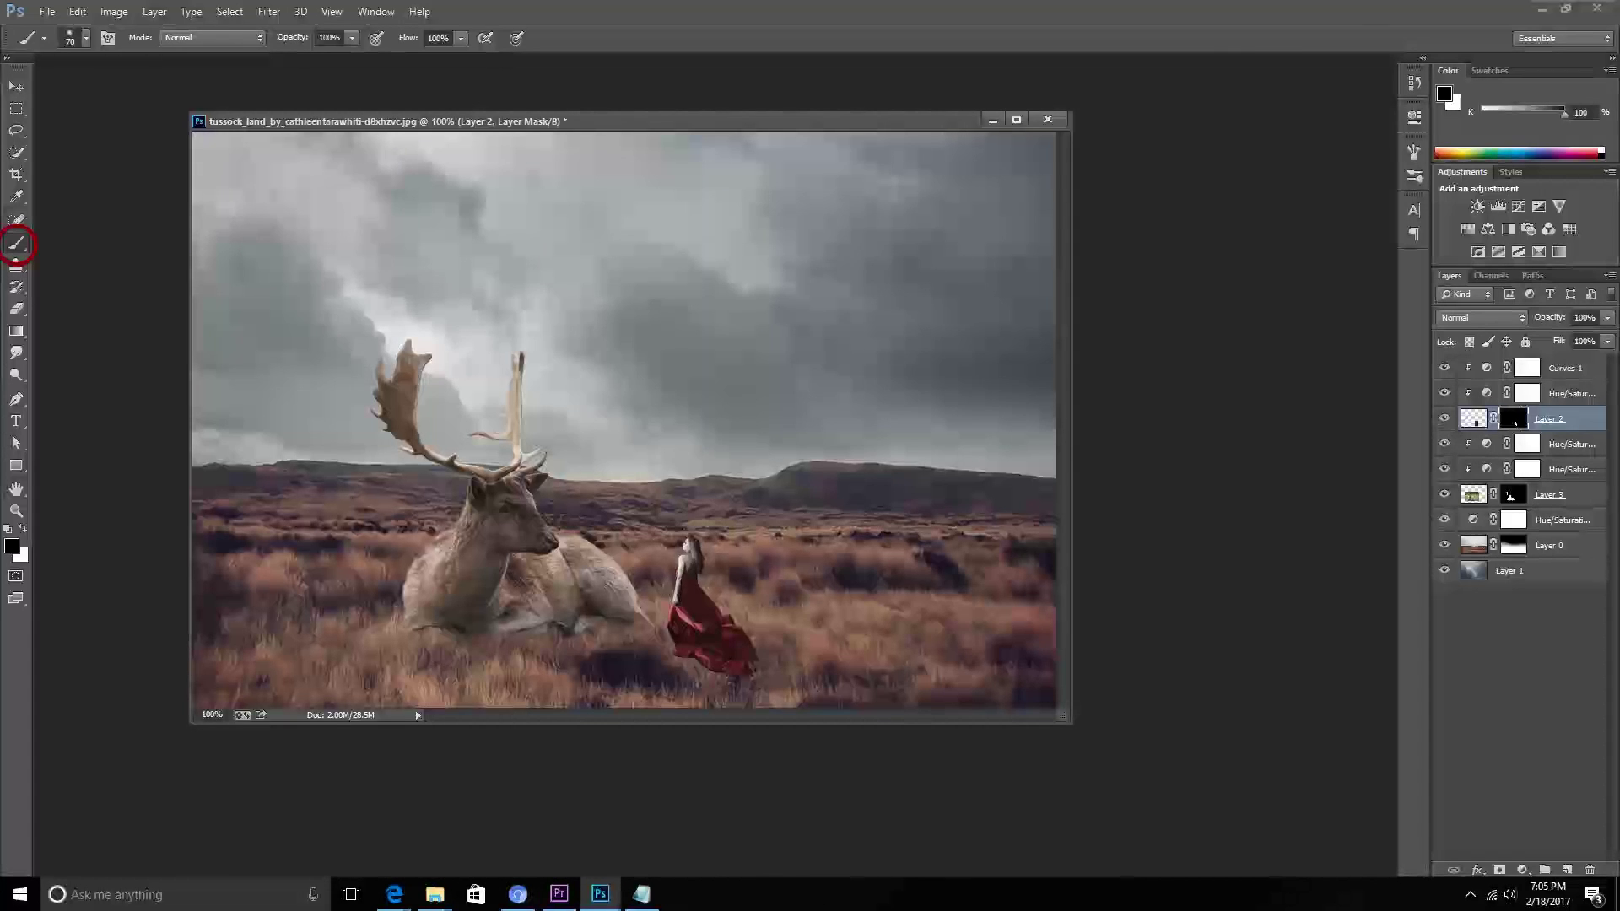
key("ctrl+plus")
key("ctrl+plus")
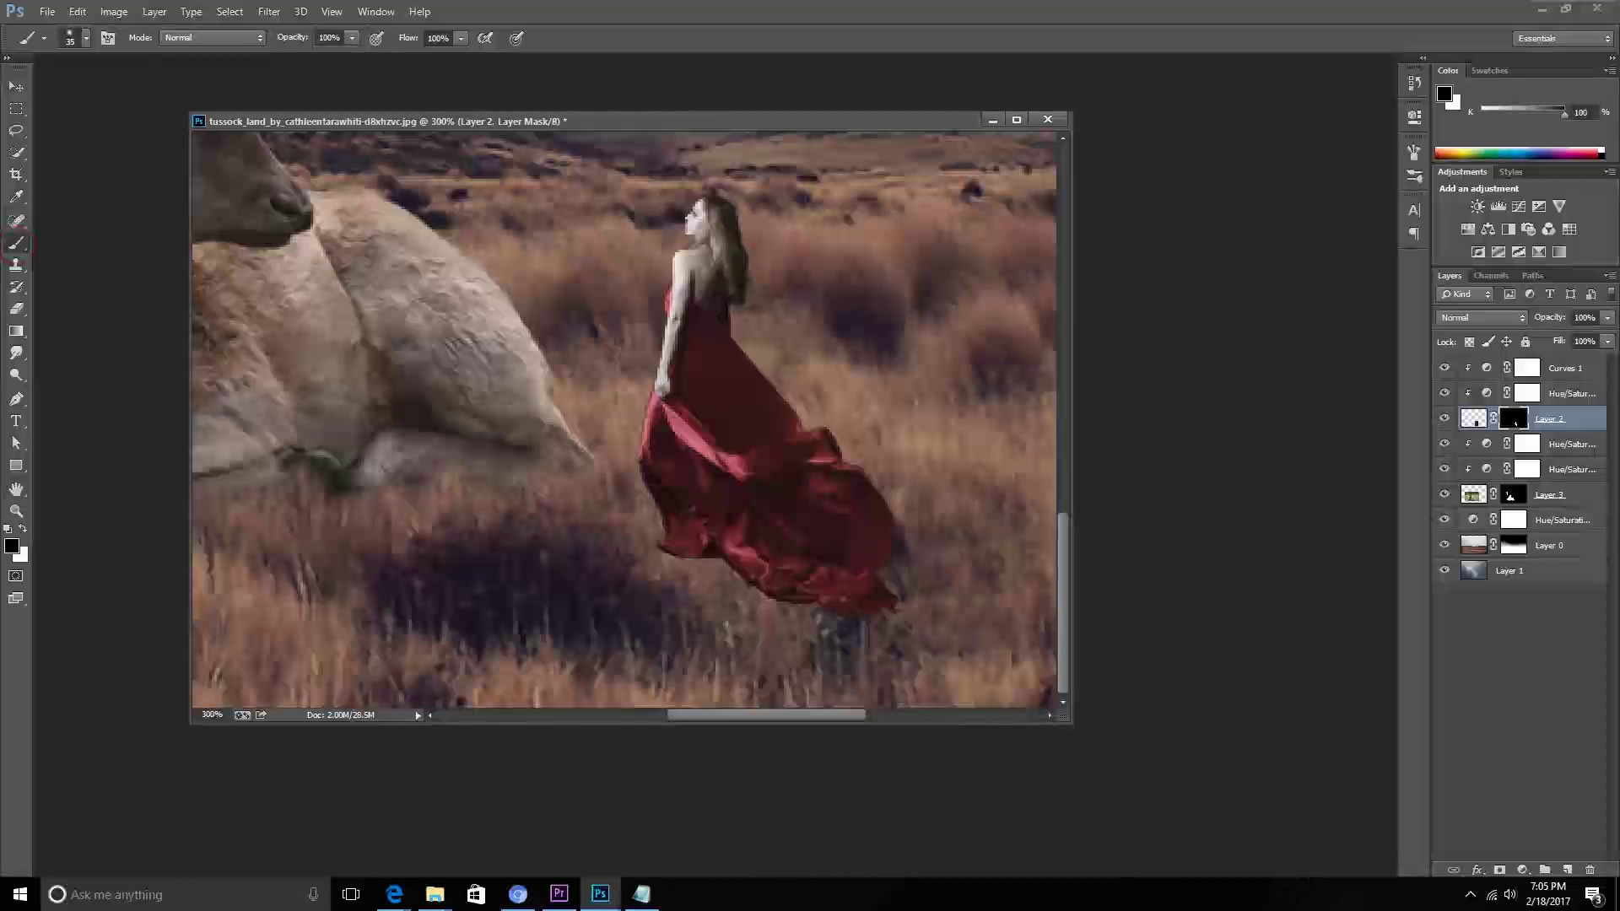
key("v")
mouse_move(718, 413)
left_mouse_down()
mouse_move(601, 435)
mouse_move(613, 422)
left_mouse_up()
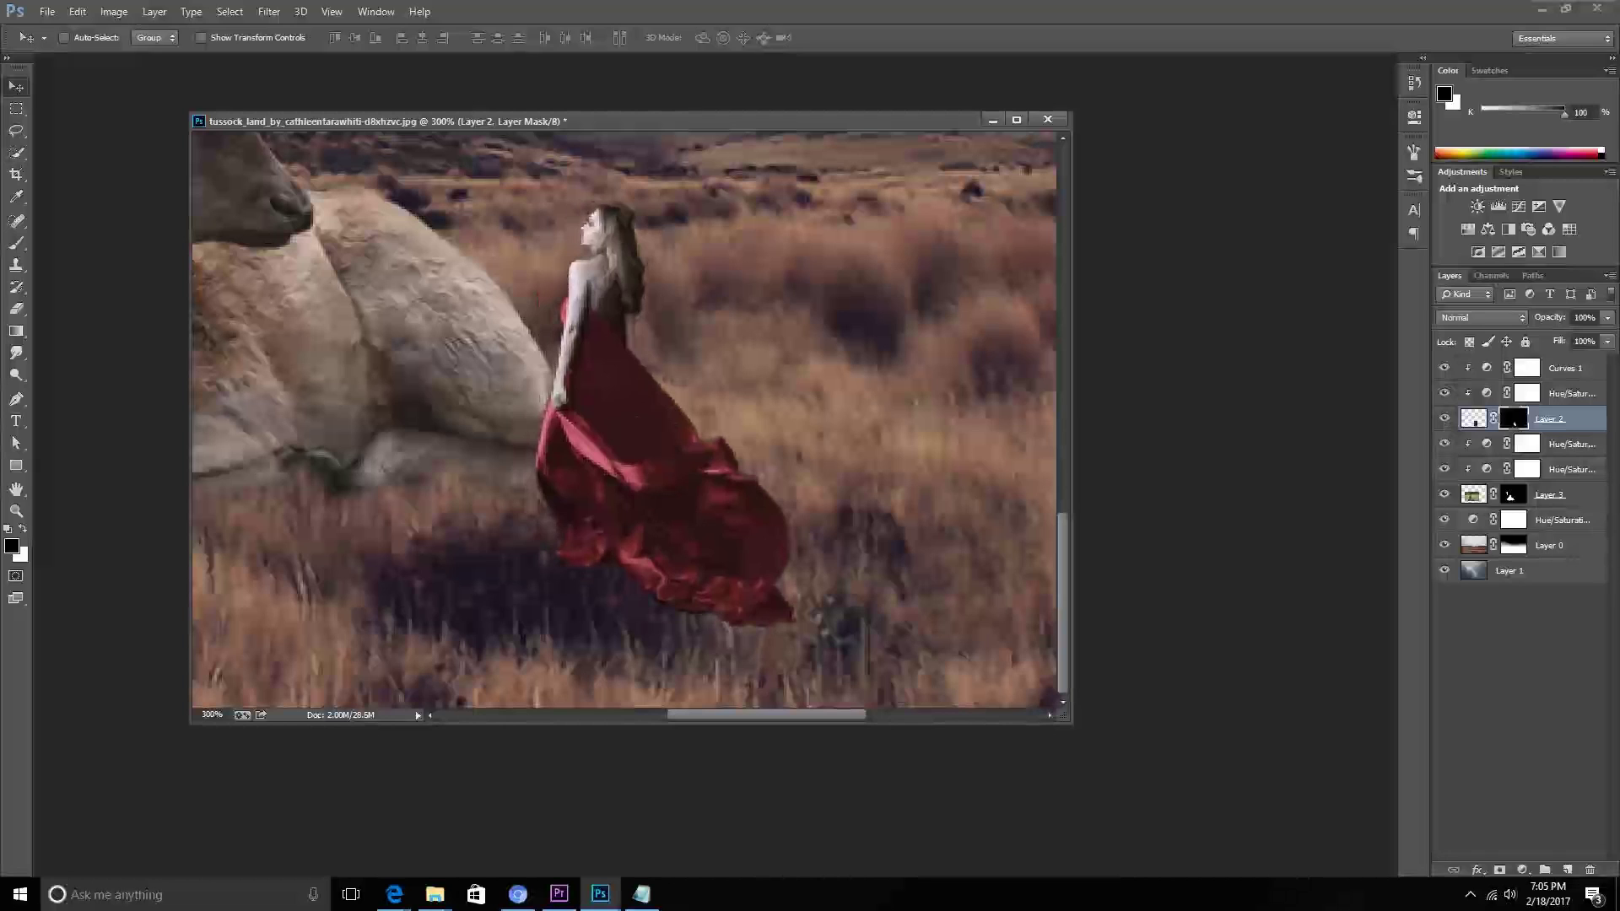
Mask away the trailing bottom tip and lower edge of the red dress into the grass.
key("e")
key("bracketleft")
key("bracketleft")
key("bracketleft")
left_click(17, 245)
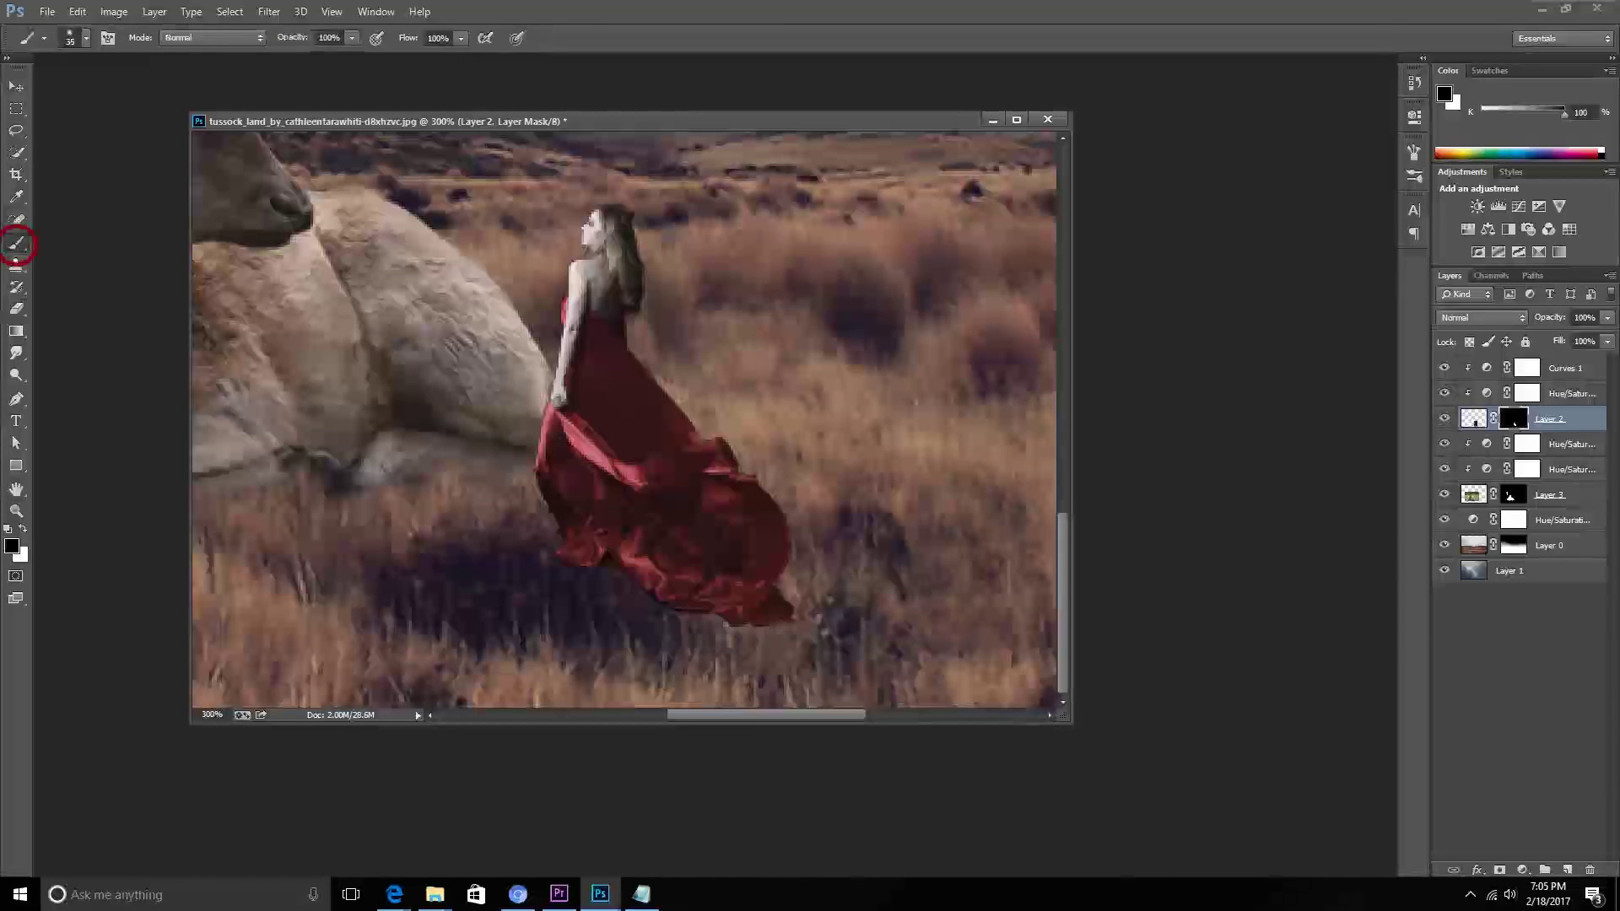
mouse_move(658, 603)
left_mouse_down()
mouse_move(763, 620)
mouse_move(793, 608)
mouse_move(743, 607)
mouse_move(785, 582)
left_mouse_up()
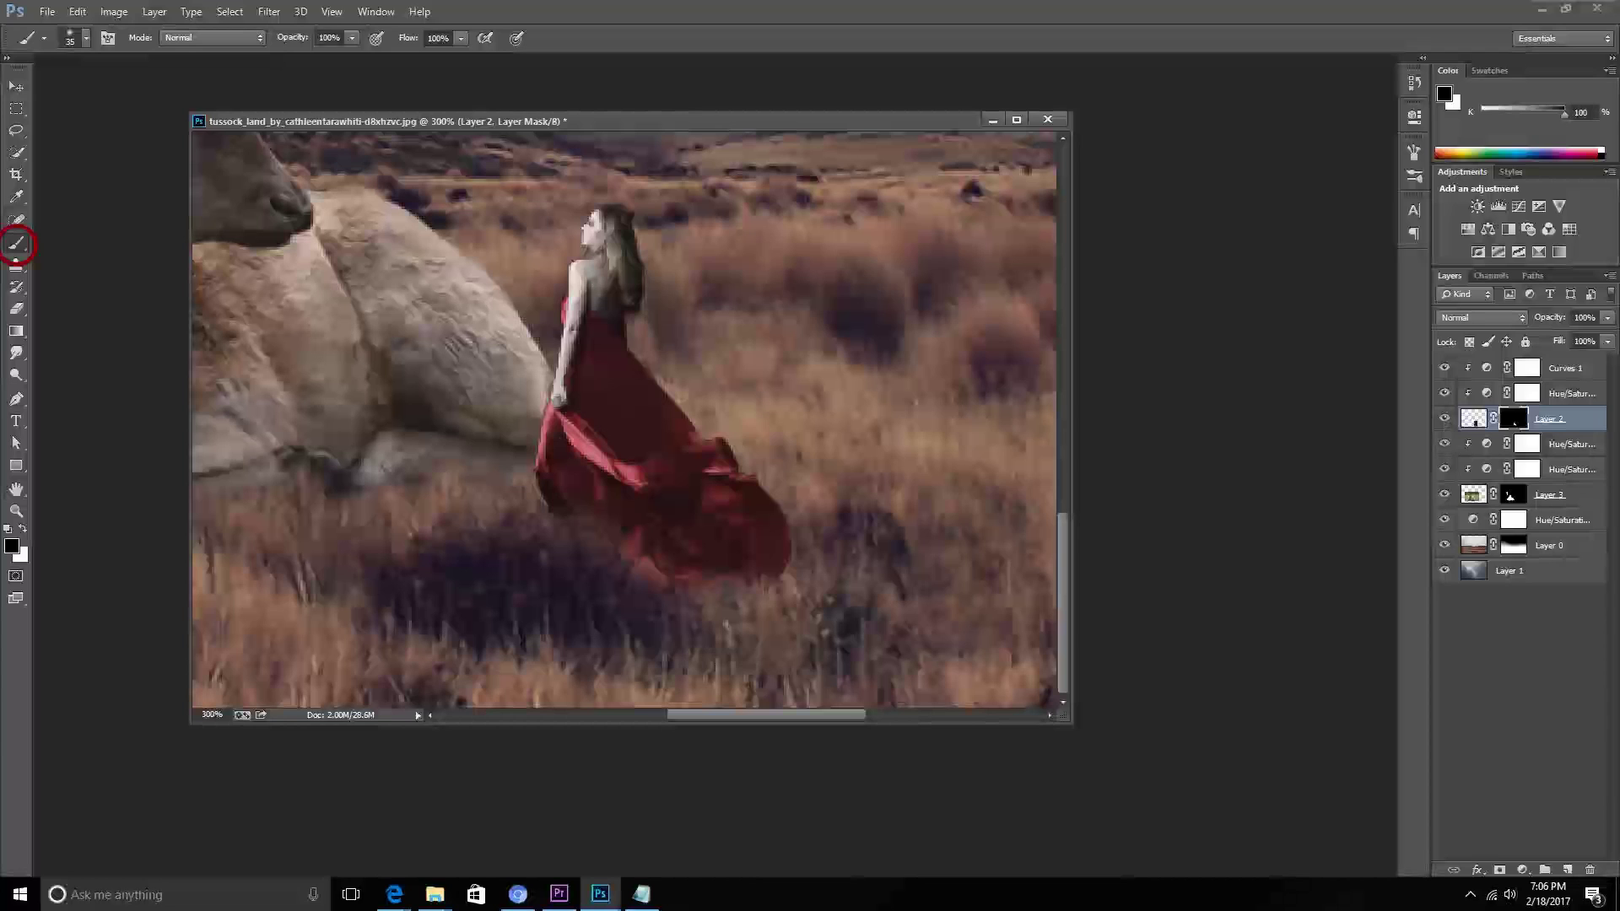
left_click_drag(651, 574, 671, 553)
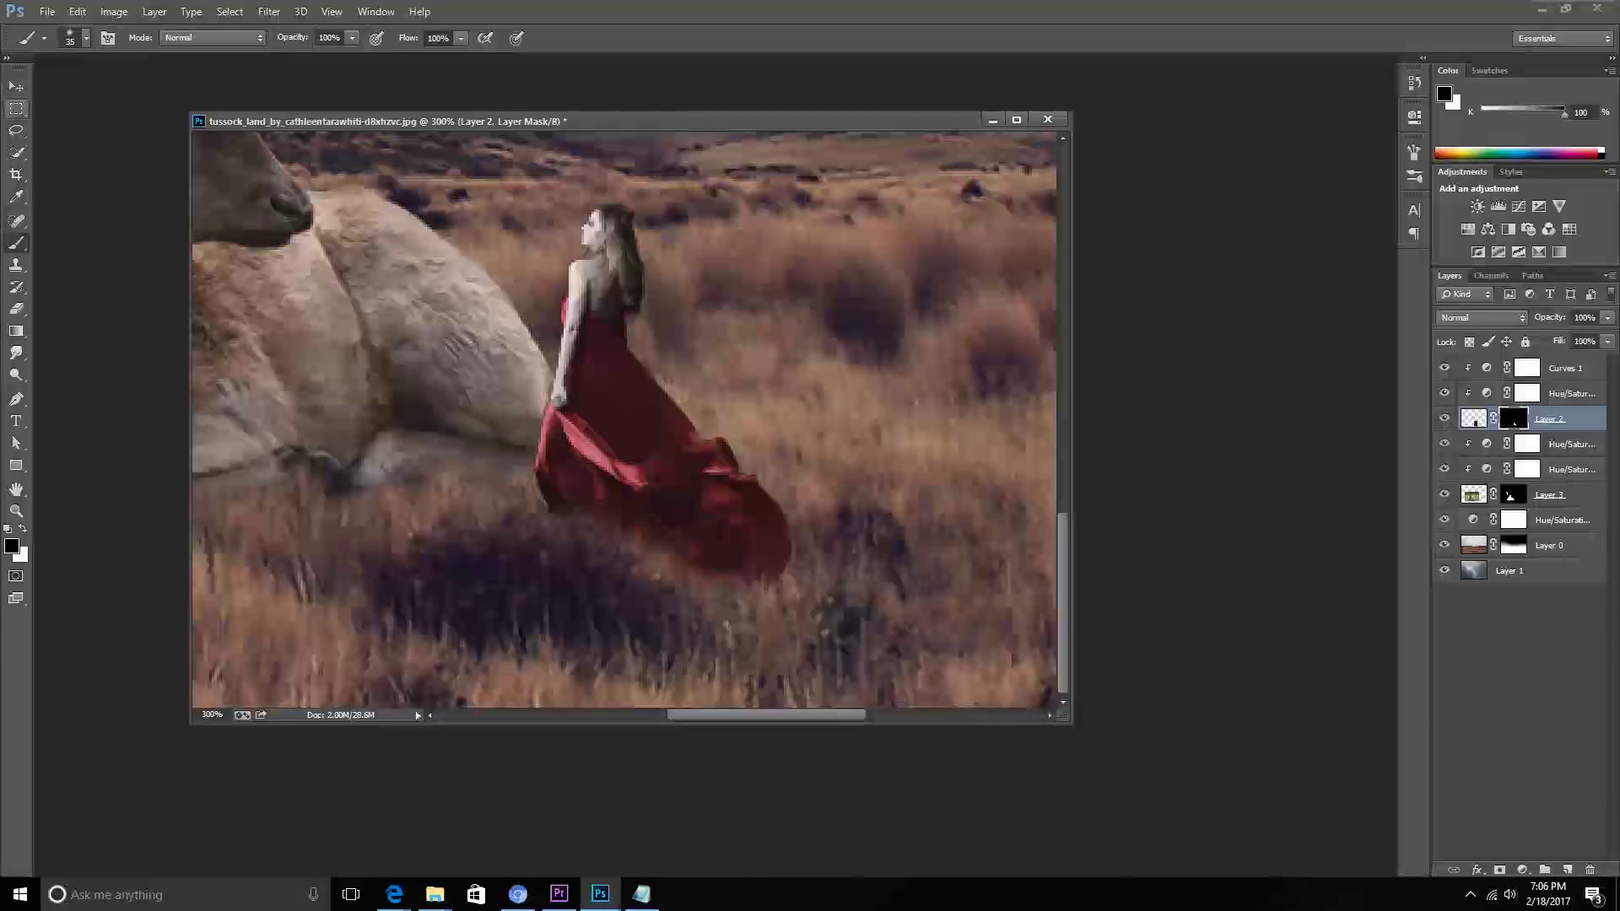
Nudge the woman slightly further left and down, then zoom out to view the scene.
left_click(16, 86)
left_click_drag(719, 457, 712, 461)
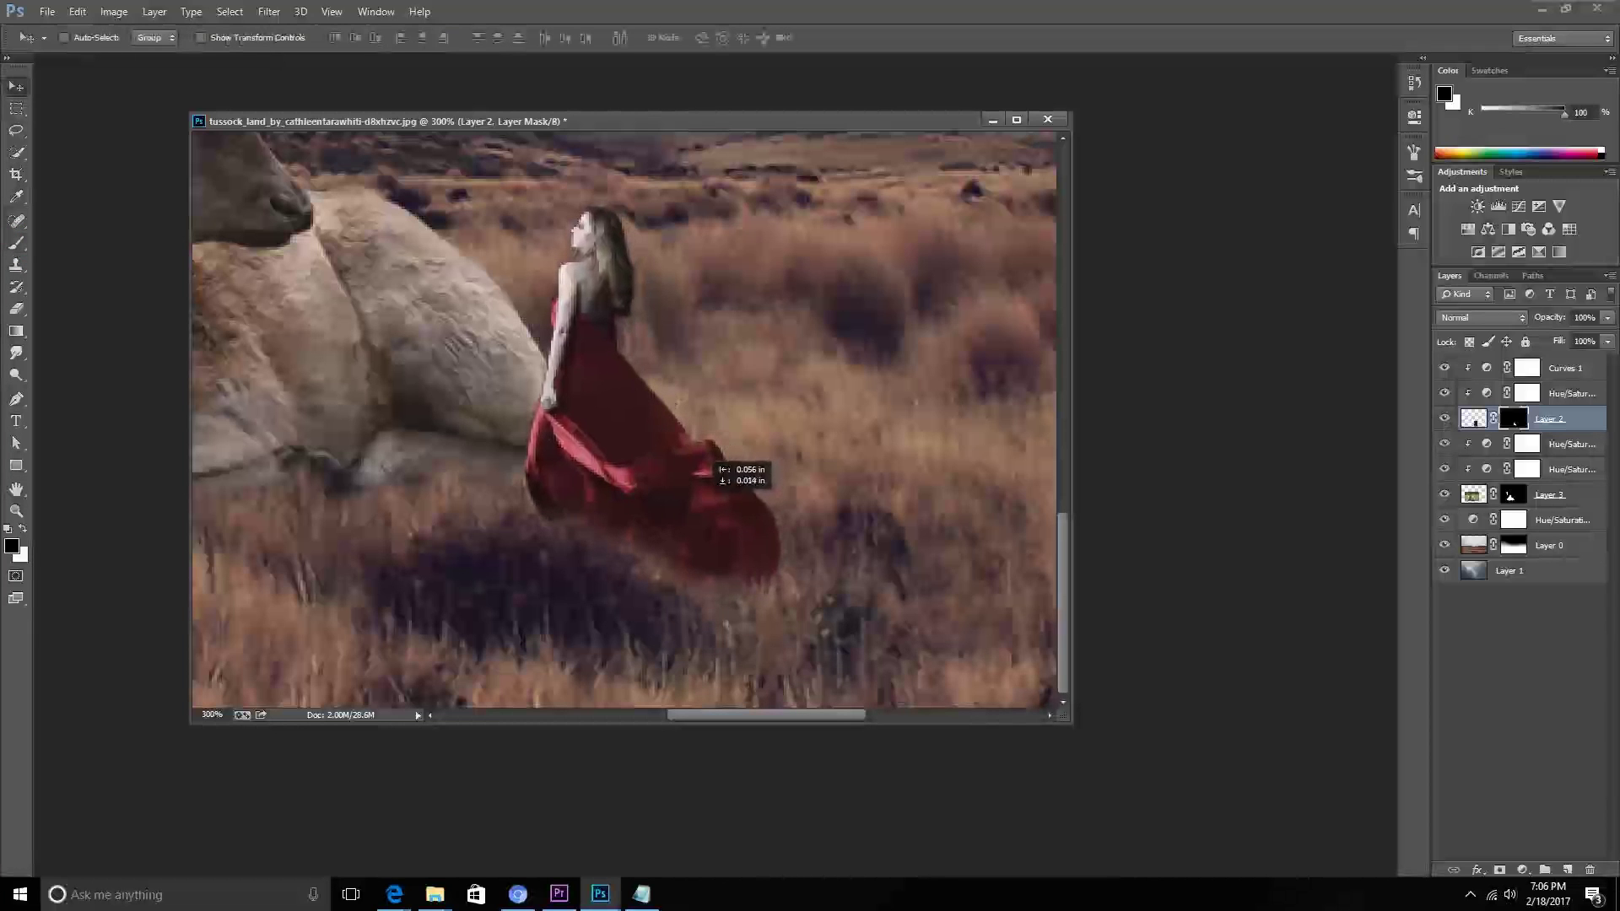
key("ctrl+minus")
On a new layer, paint a dark mauve (#36232c) shadow under the red dress.
key("ctrl+minus")
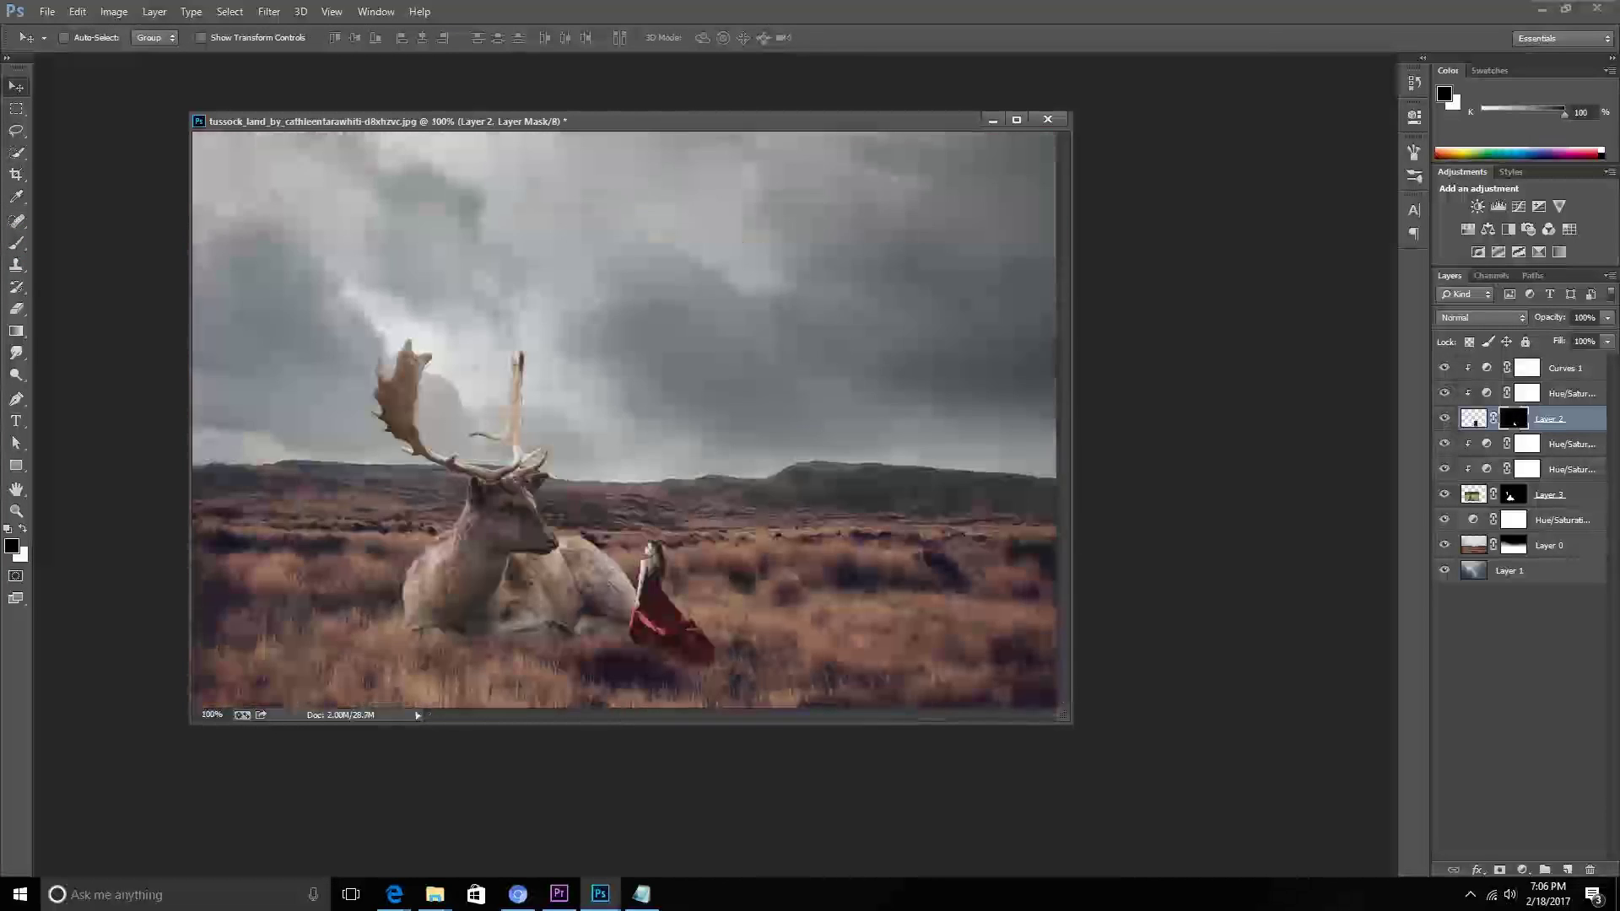
key("ctrl+minus")
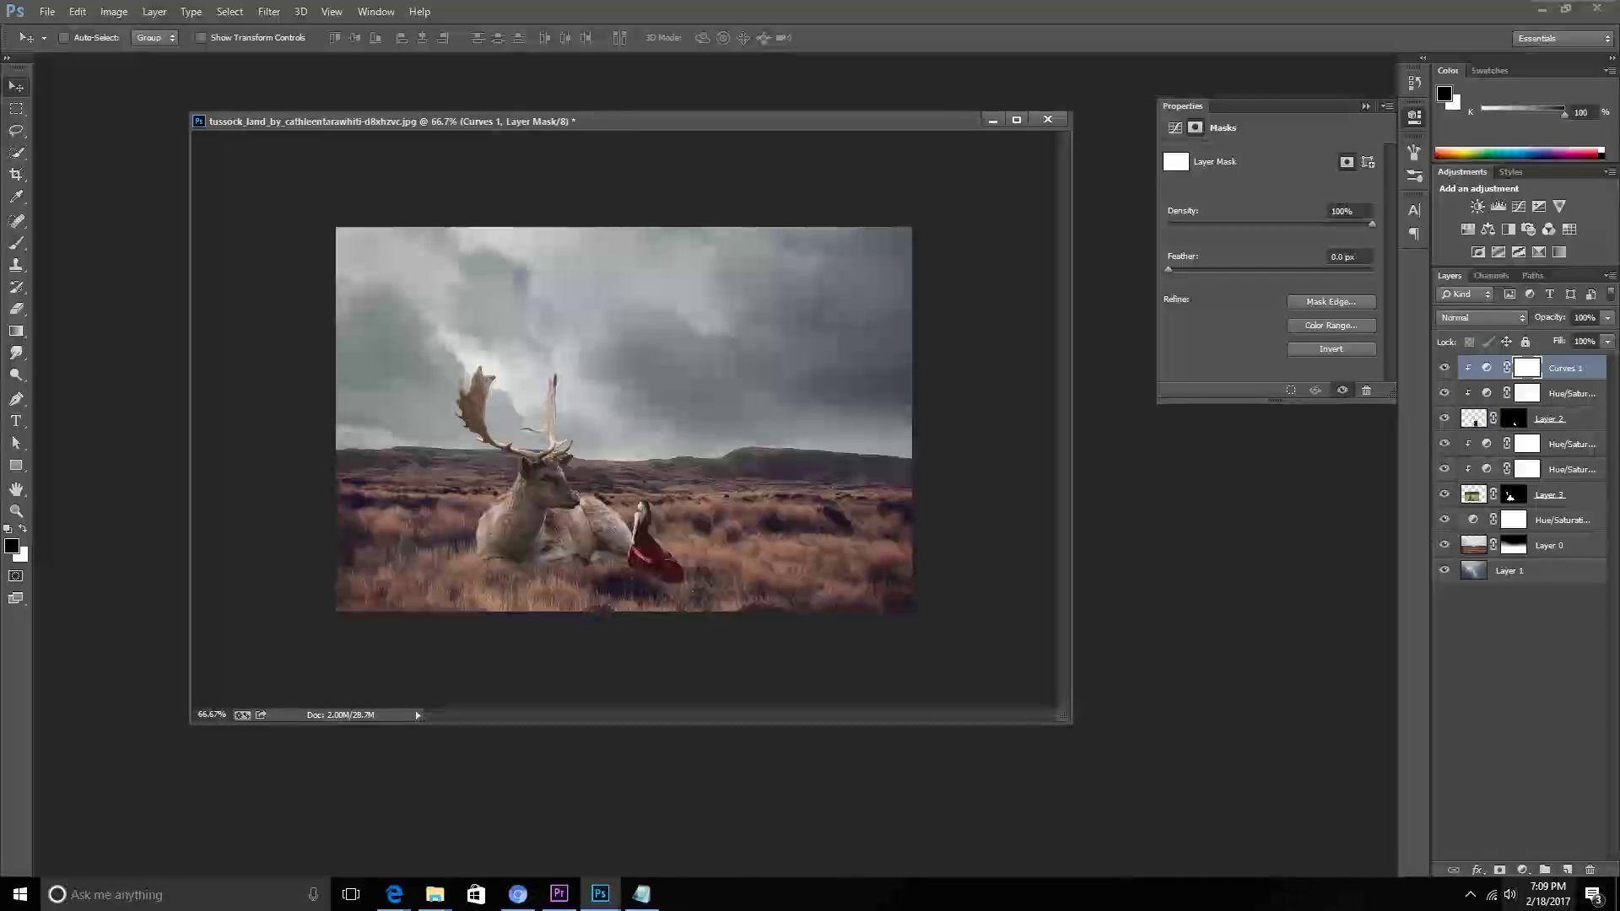
left_click(1566, 869)
key("b")
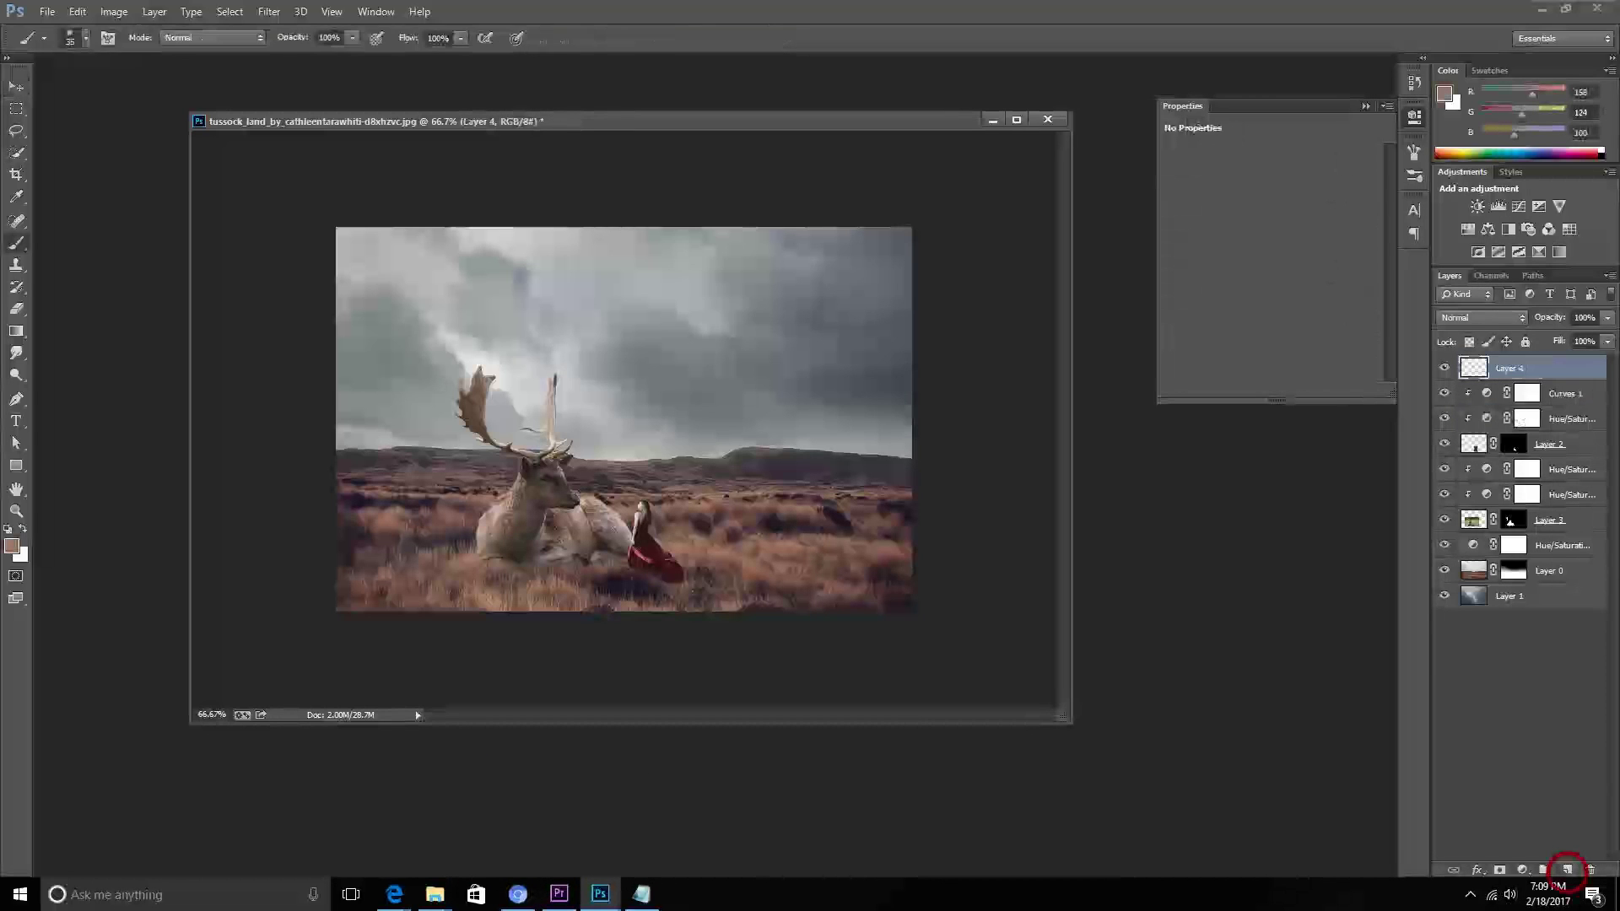
key("ctrl+plus")
key("ctrl+plus")
scroll(624, 421, "down", 5)
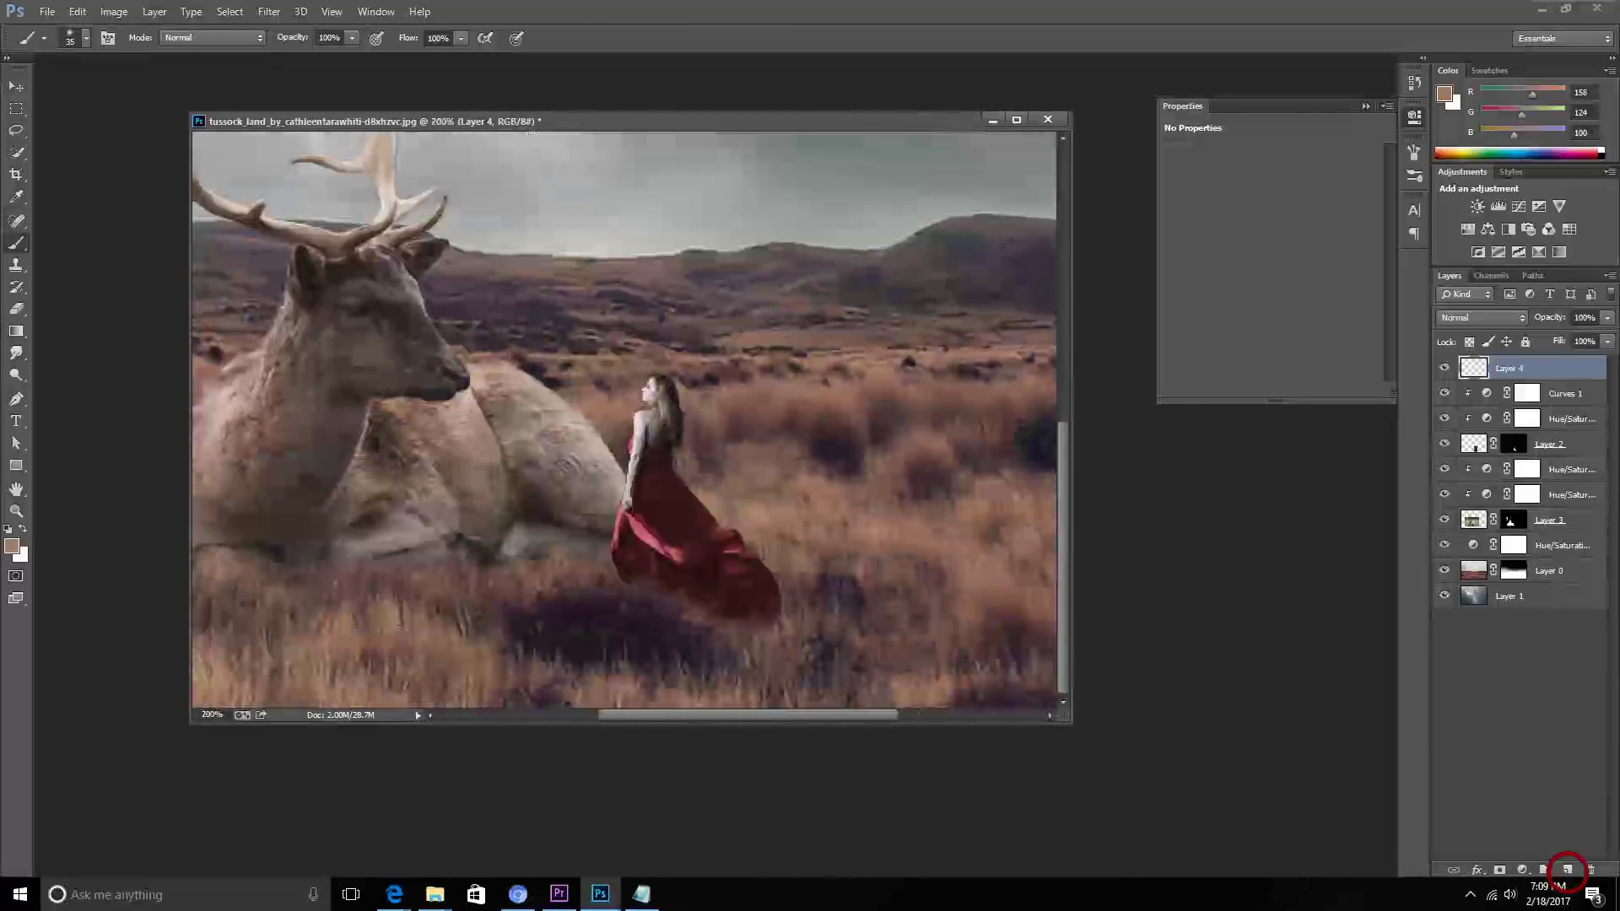
left_click(12, 546)
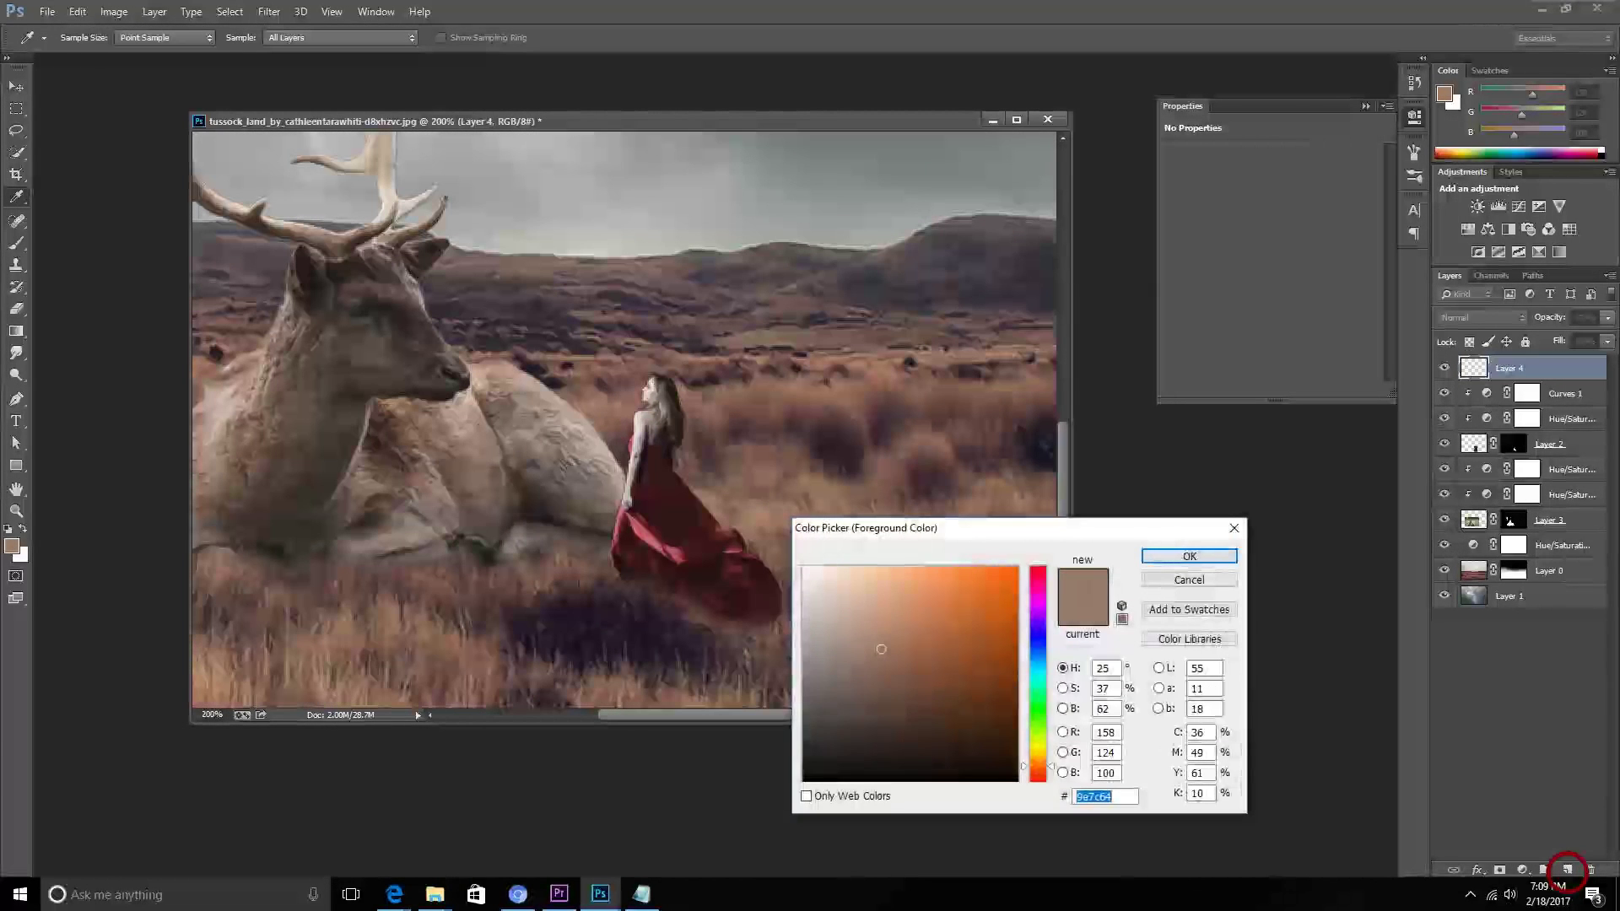
type("36232c")
key("Return")
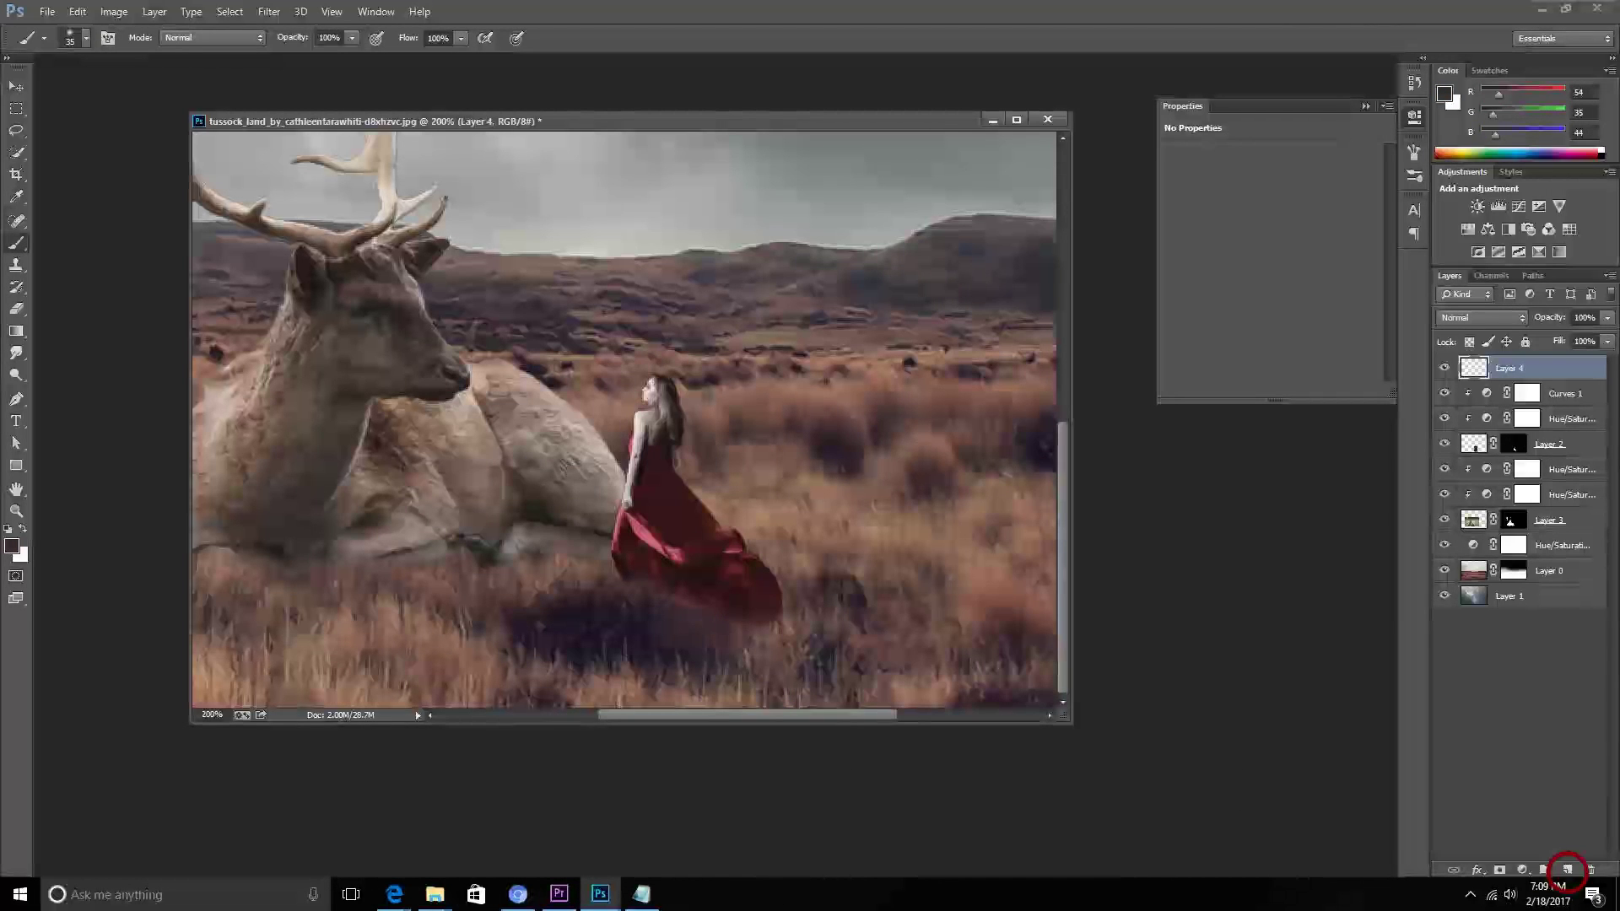
key("bracketleft")
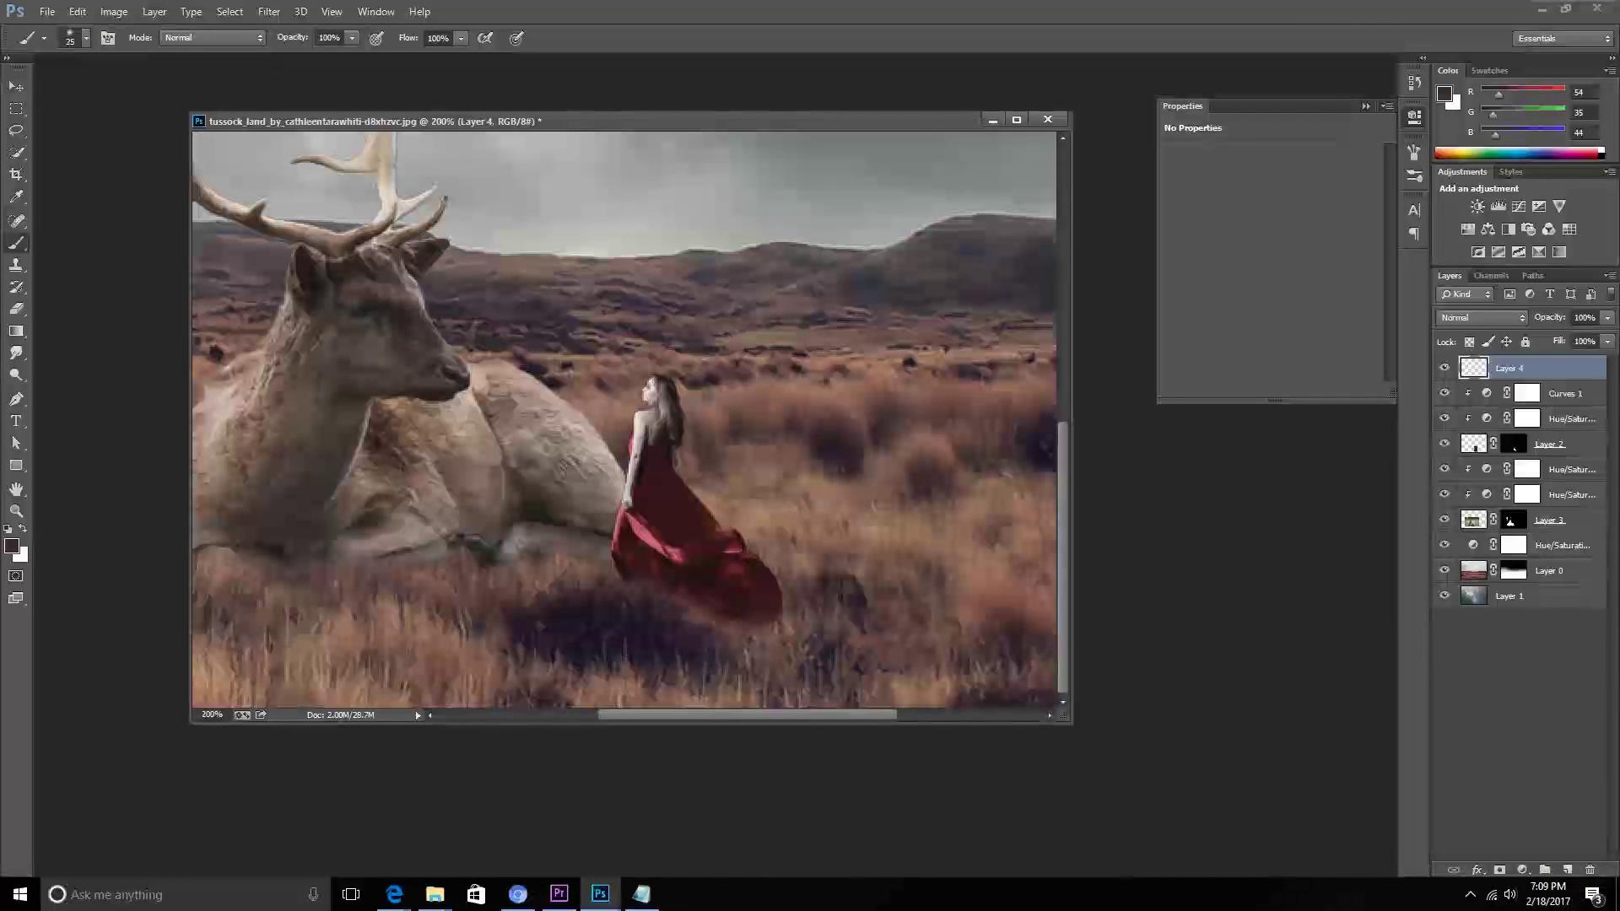
left_click_drag(685, 614, 773, 631)
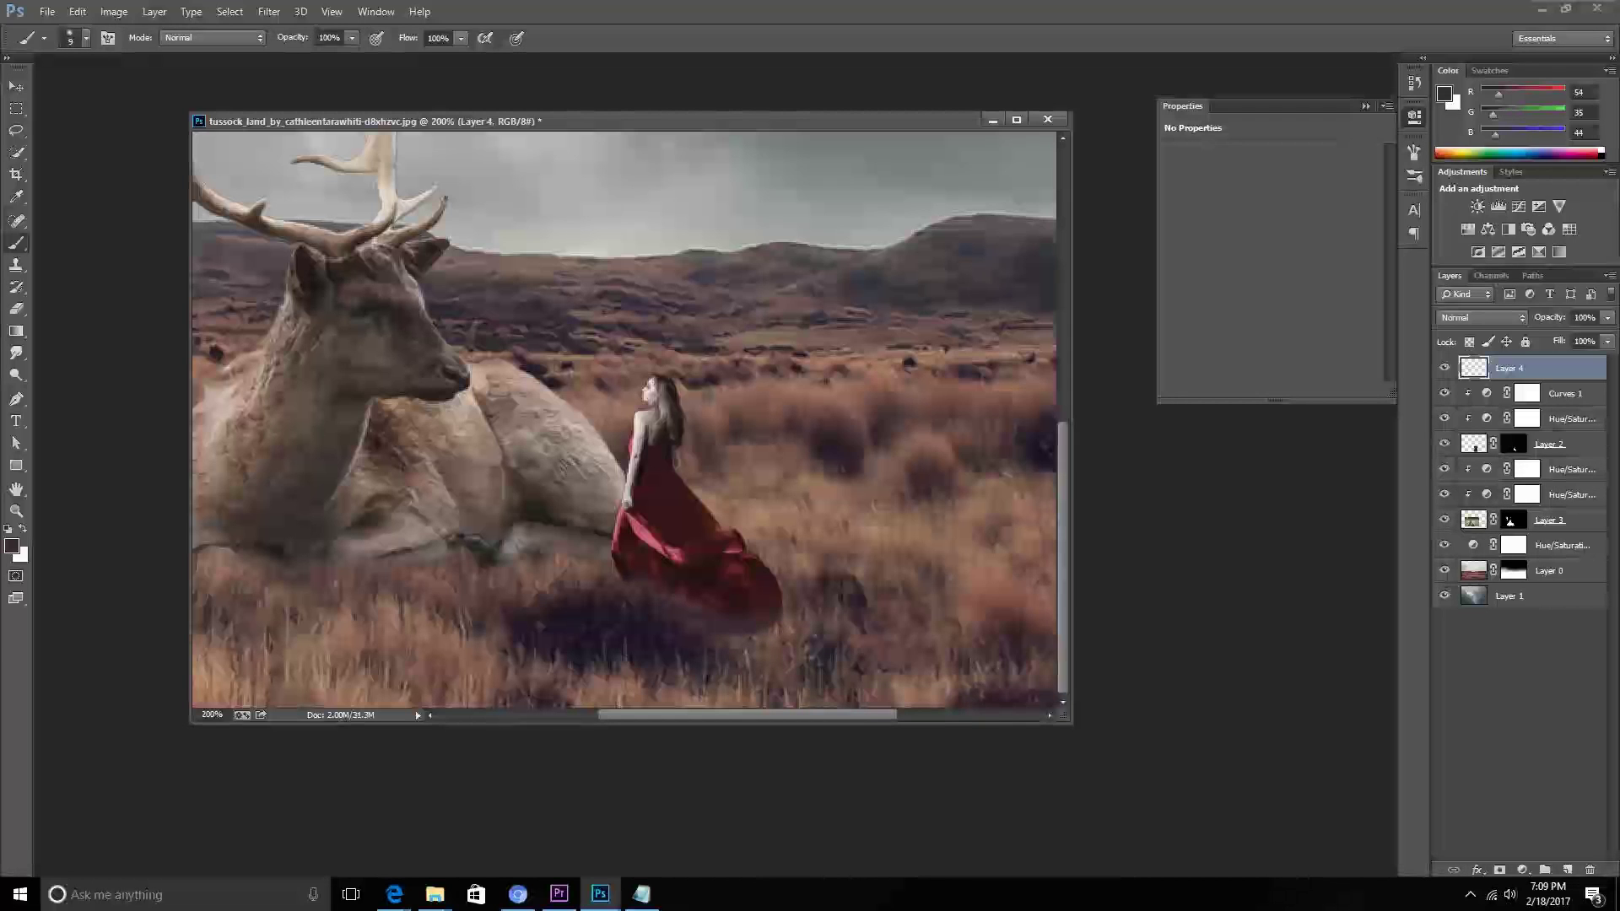
Move the shadow layer below Layer 2 and paint a black (#000000) shadow beneath the dress hem.
left_click_drag(1510, 368, 1510, 449)
left_click(13, 545)
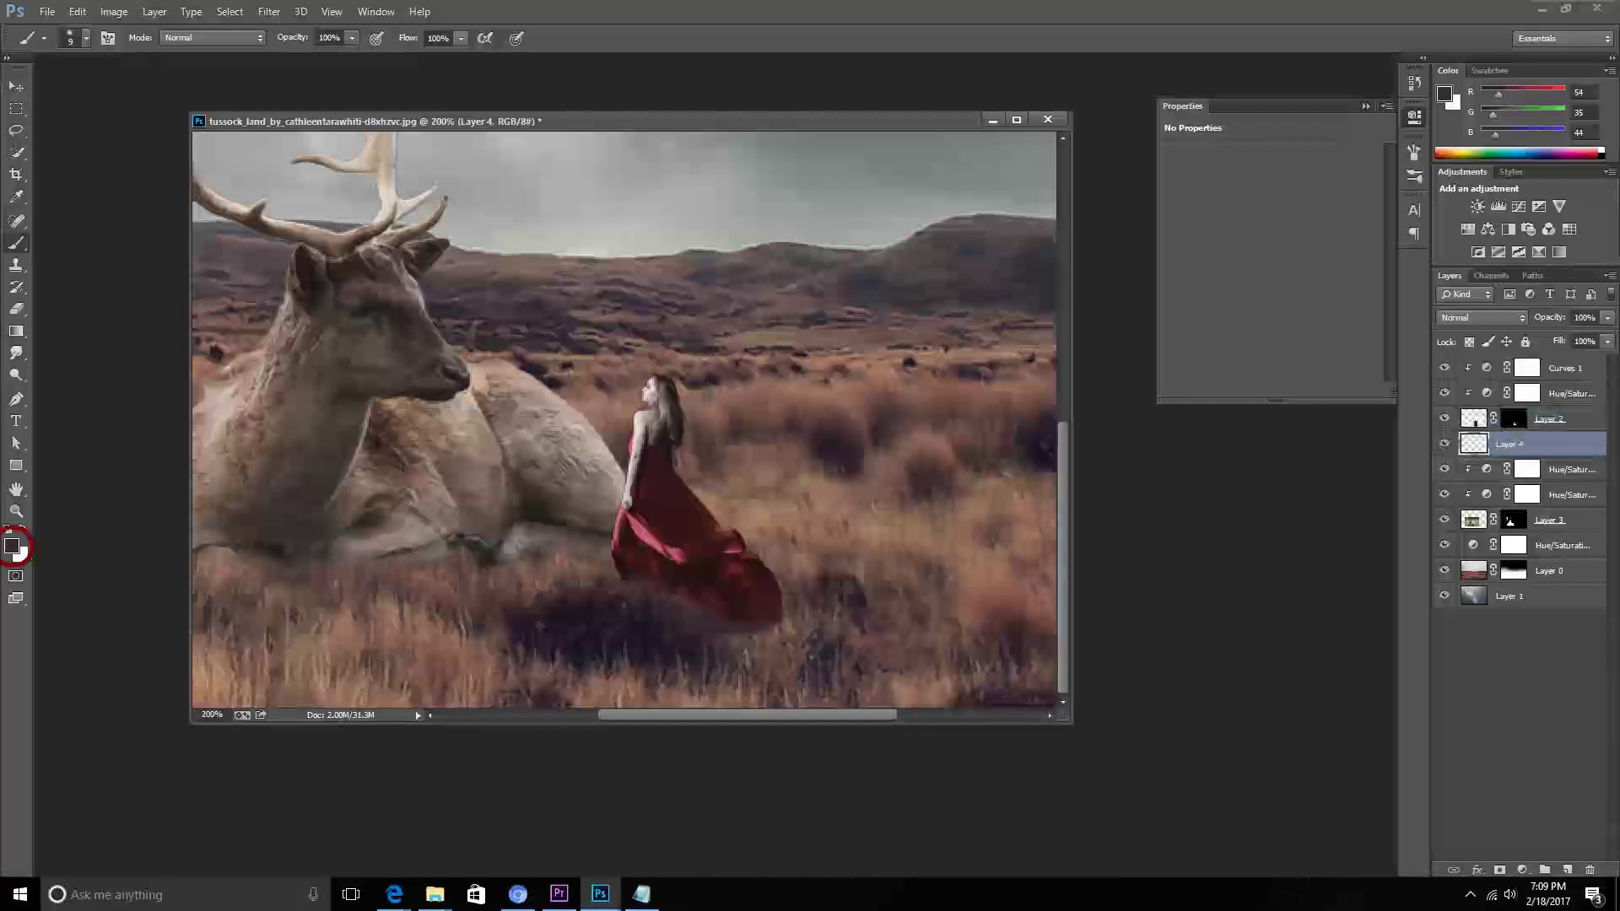
type("000000")
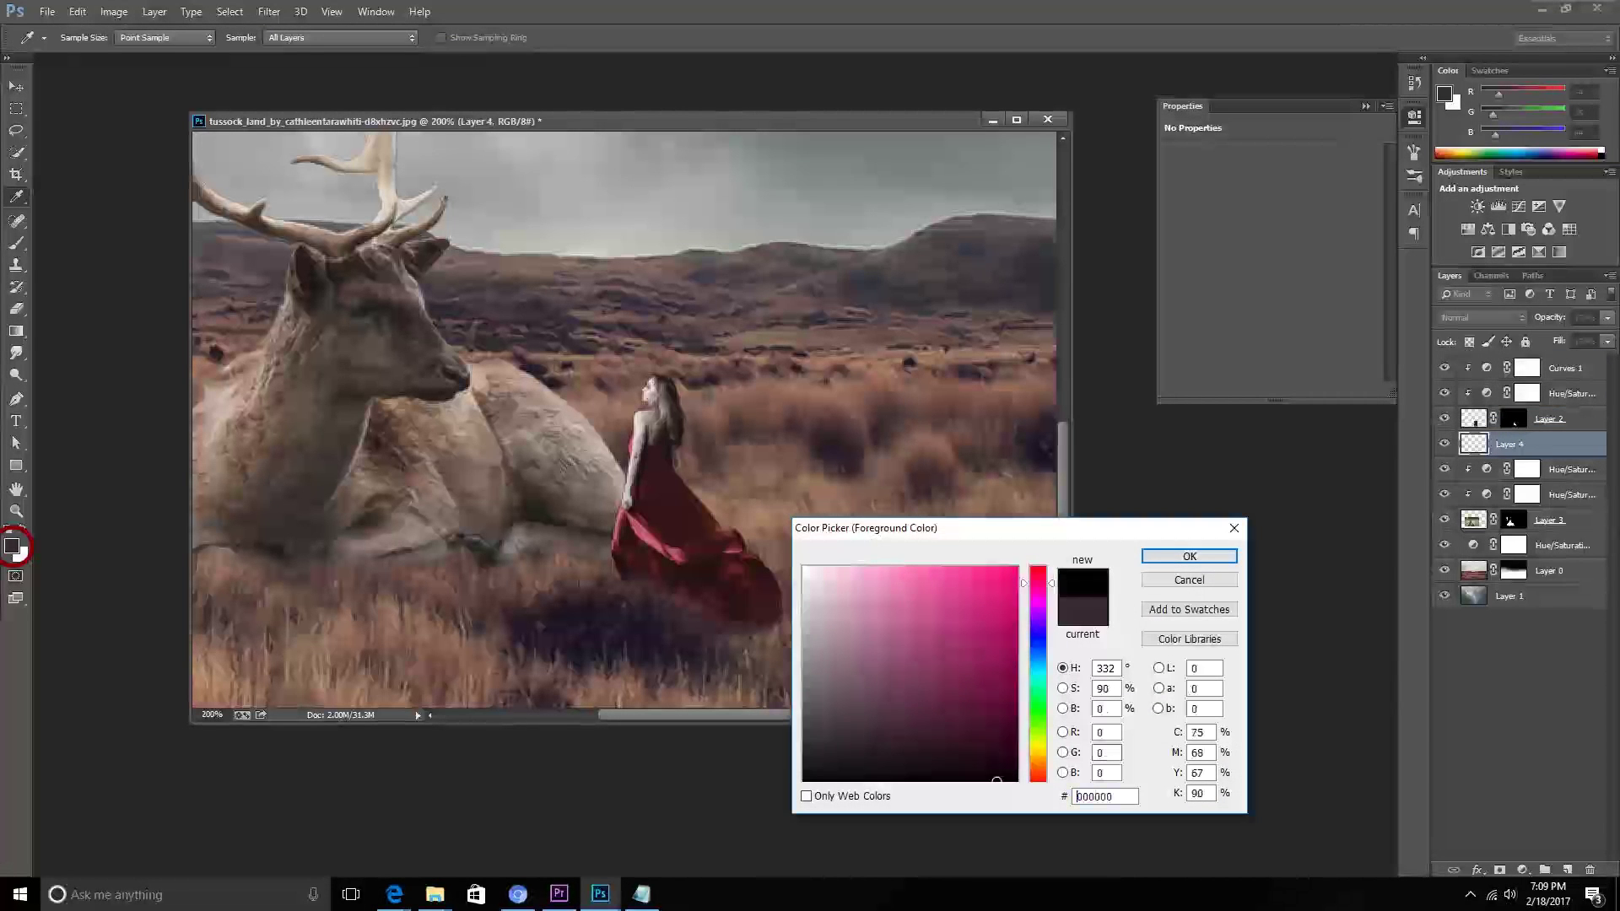
key("Return")
key("b")
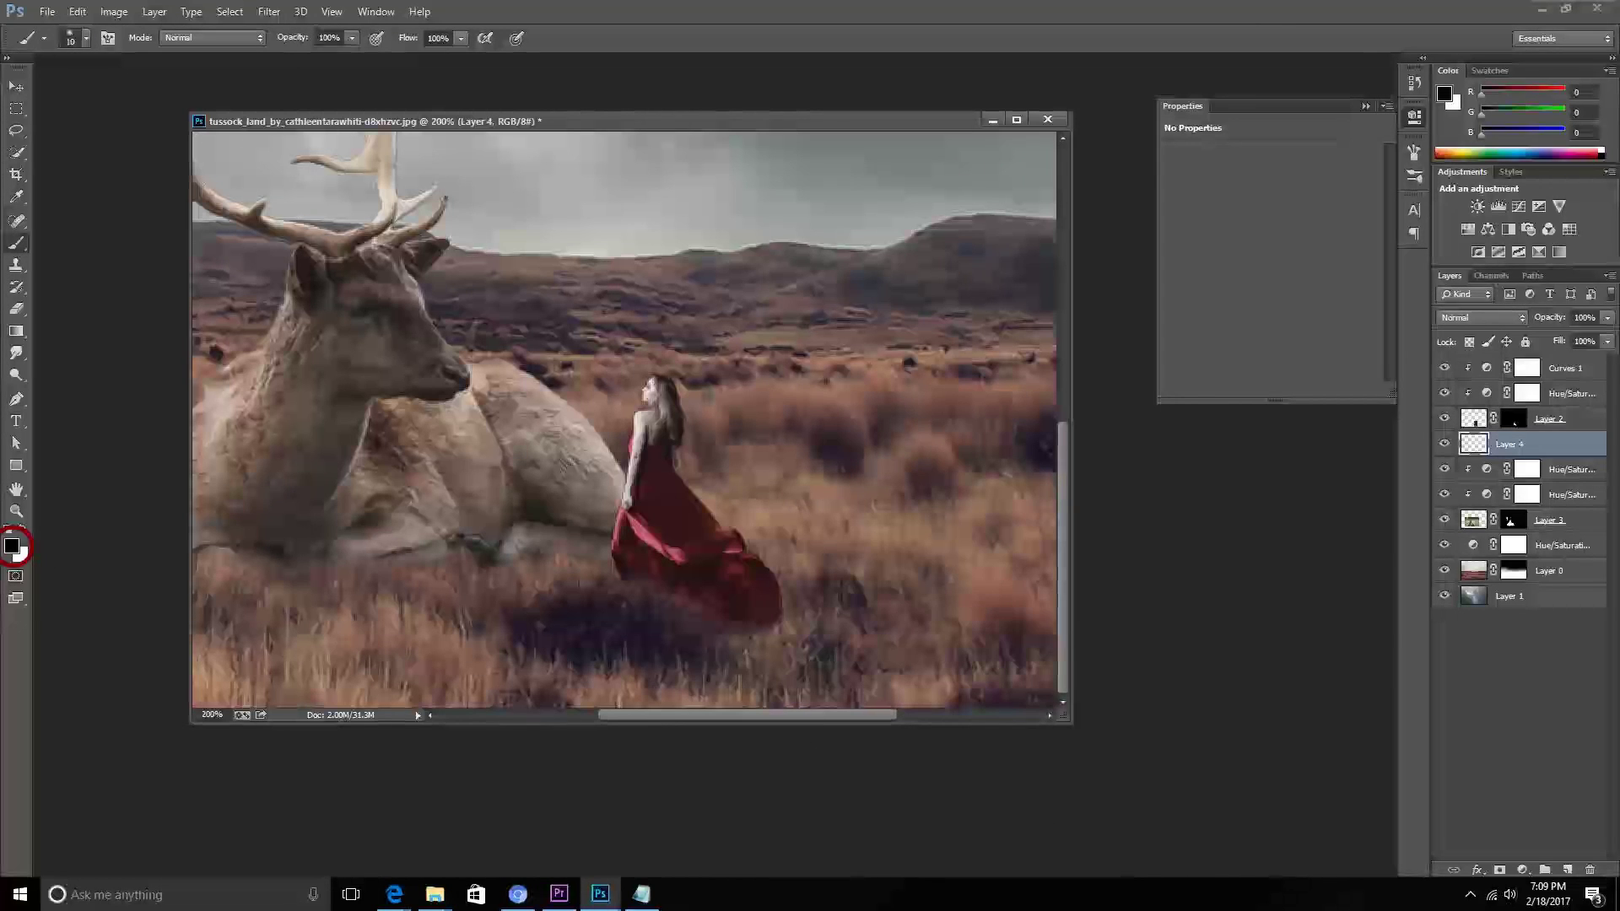
mouse_move(641, 587)
left_mouse_down()
mouse_move(726, 628)
mouse_move(793, 624)
mouse_move(772, 645)
left_mouse_up()
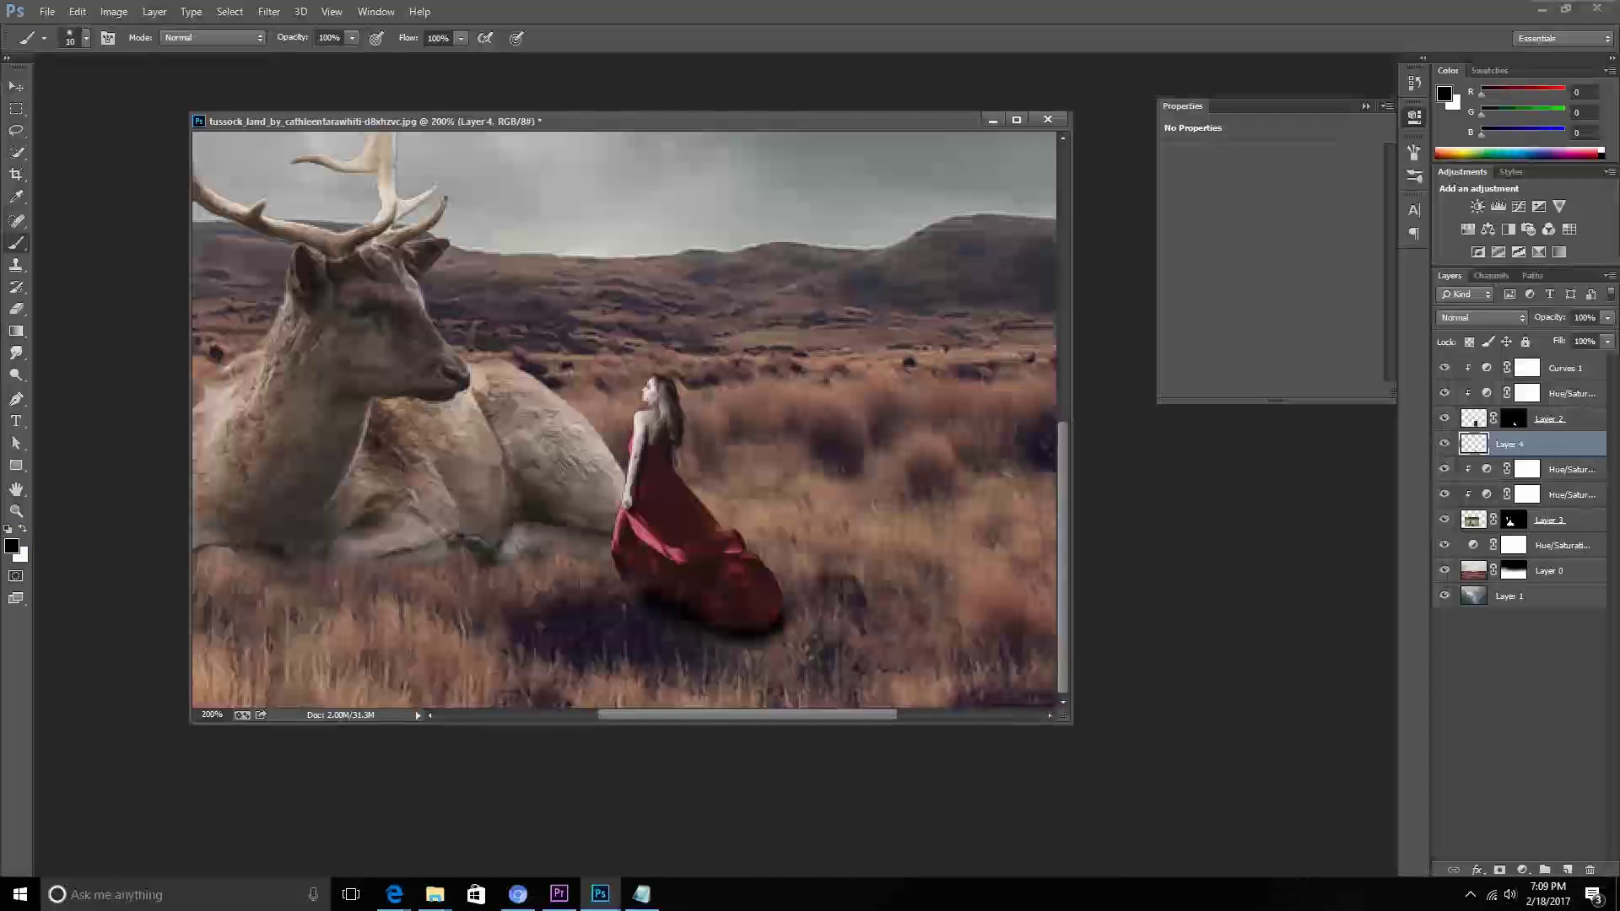
left_click_drag(614, 572, 646, 592)
left_click_drag(758, 646, 798, 620)
Fade the dress shadow layer to about 65% opacity.
left_click(352, 37)
mouse_move(355, 56)
left_mouse_down()
mouse_move(299, 56)
mouse_move(352, 57)
left_mouse_up()
key("Return")
left_click(1607, 317)
left_click_drag(1607, 337, 1574, 337)
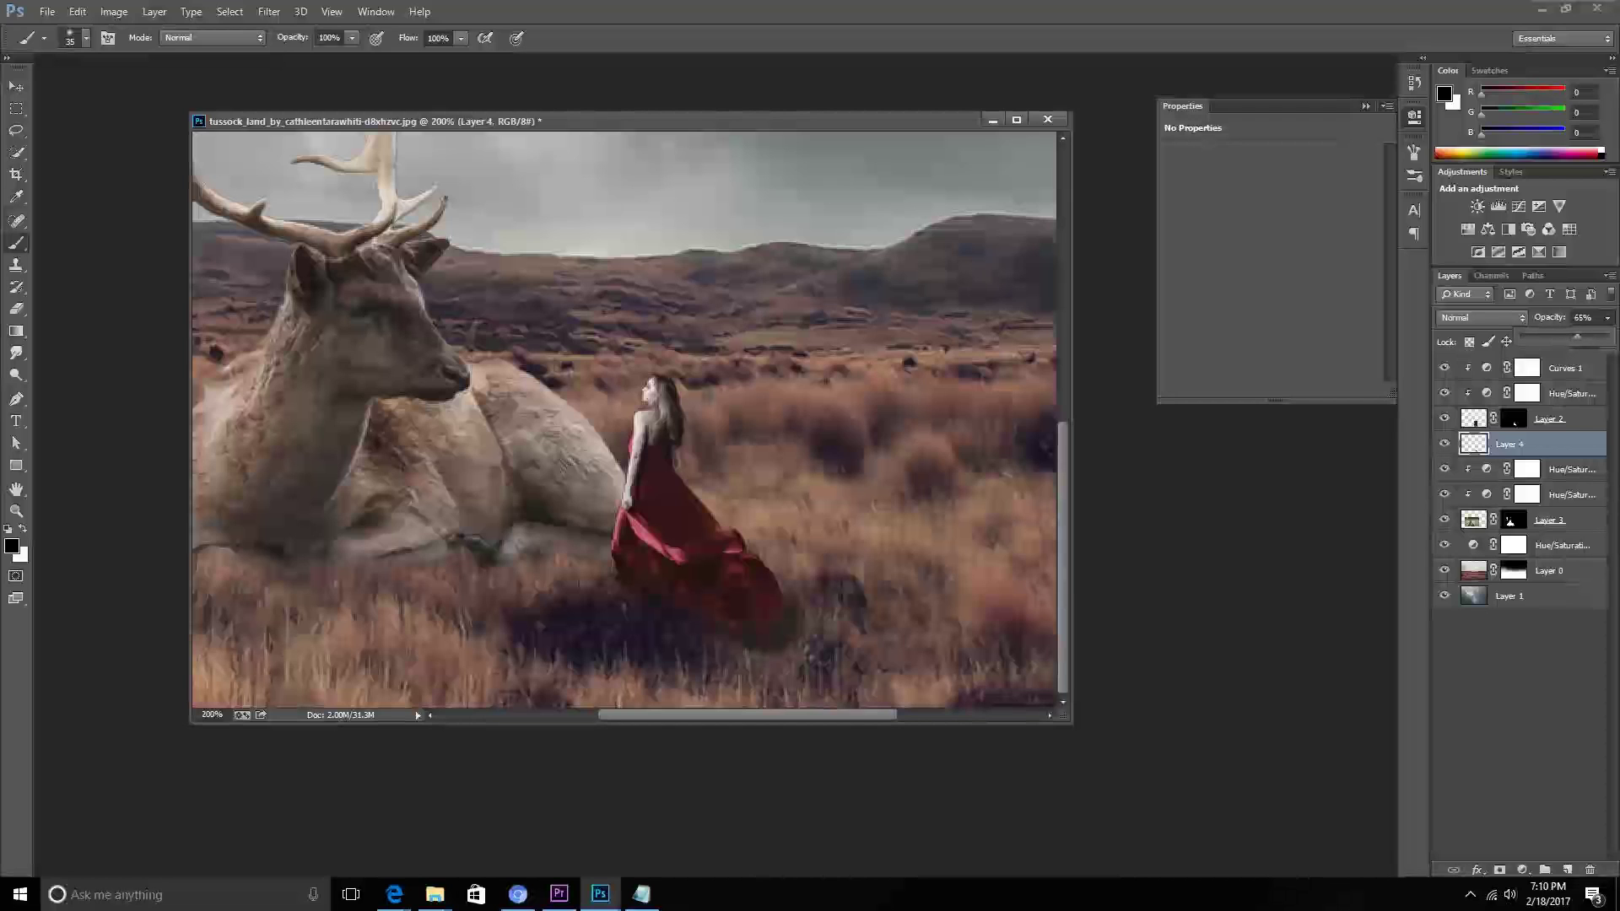
On a new layer below Layer 3, paint a broad black shadow band under the deer and woman.
left_click(1473, 520)
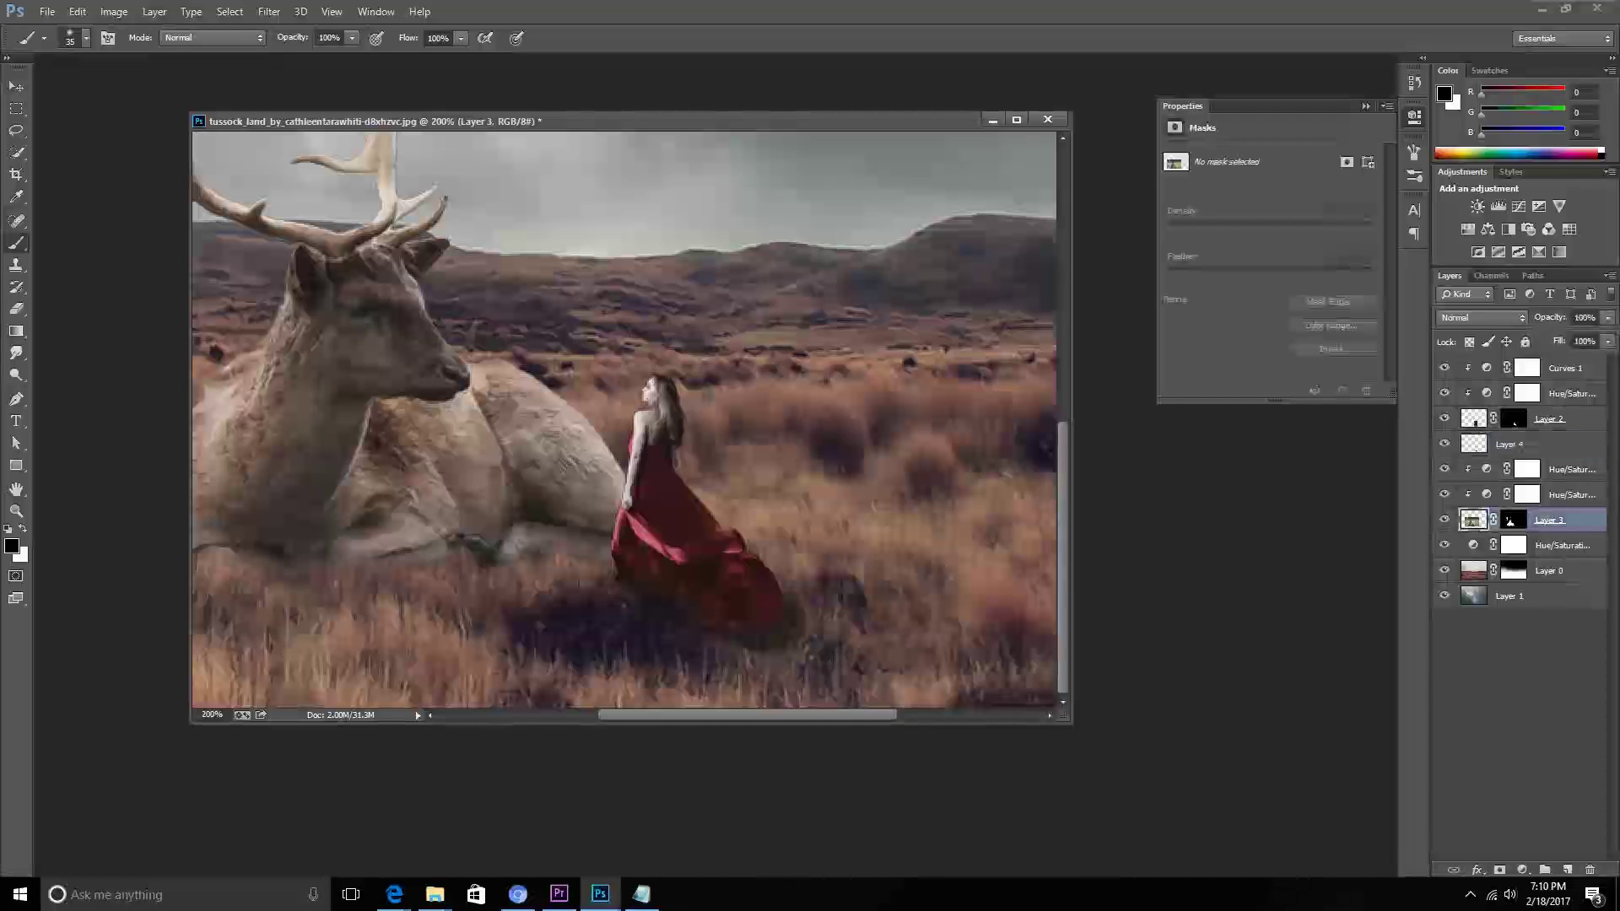
left_click(1567, 869)
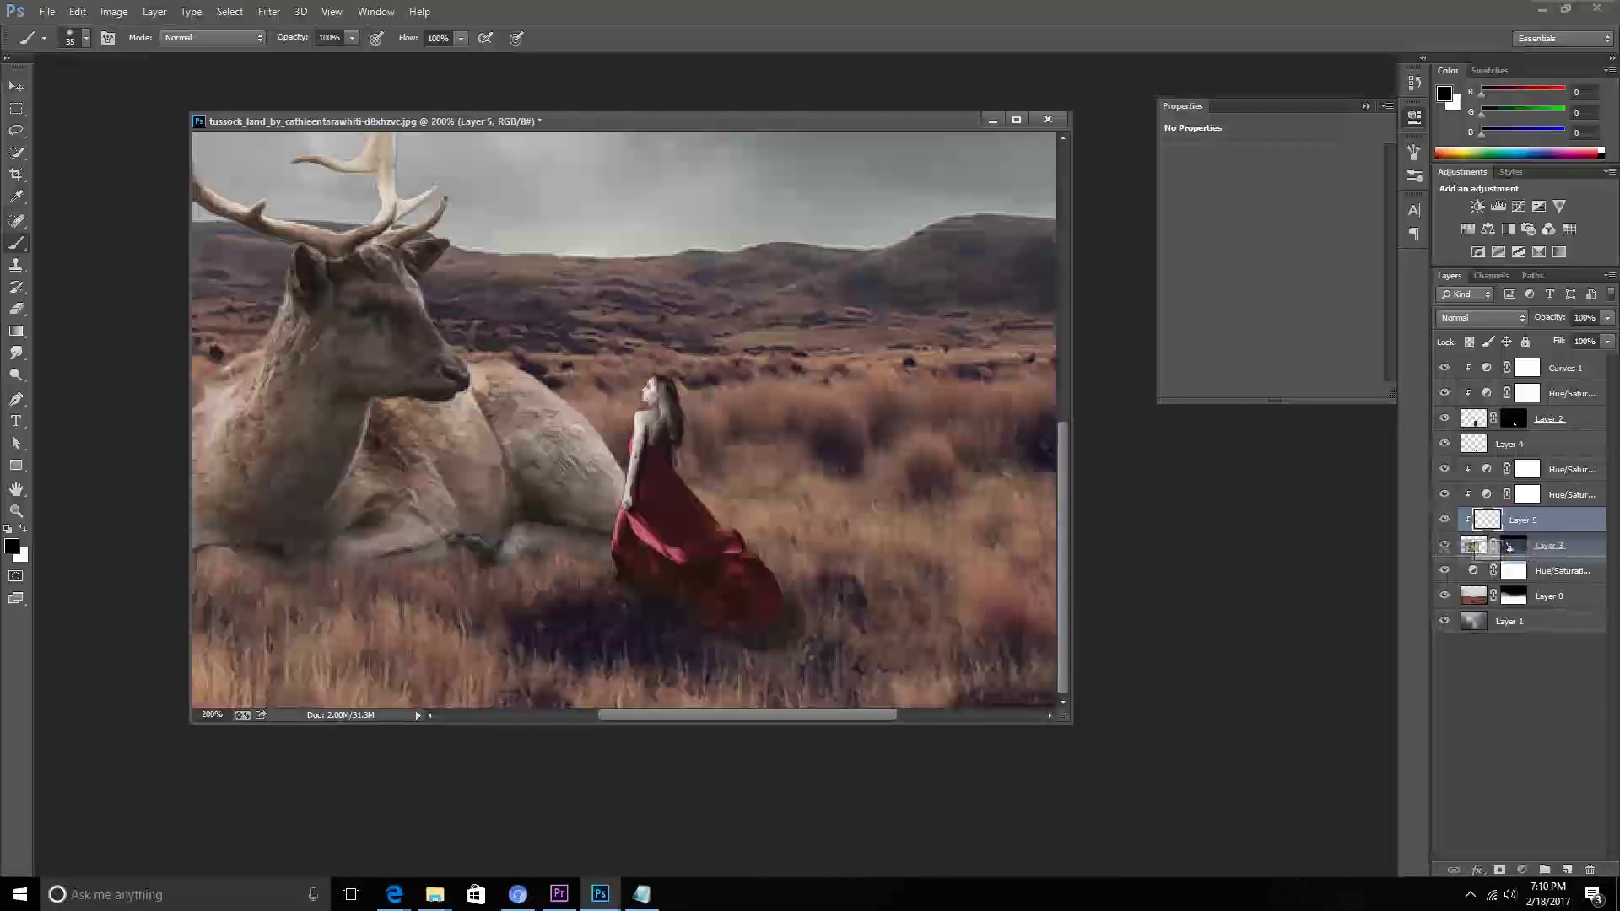
left_click_drag(1519, 520, 1519, 559)
left_click_drag(199, 570, 624, 588)
mouse_move(473, 603)
left_mouse_down()
mouse_move(590, 612)
mouse_move(232, 595)
mouse_move(548, 625)
left_mouse_up()
left_click_drag(303, 628, 708, 637)
left_click_drag(628, 599, 865, 620)
mouse_move(806, 675)
left_mouse_down()
mouse_move(595, 667)
mouse_move(877, 667)
left_mouse_up()
mouse_move(877, 666)
left_mouse_down()
mouse_move(426, 667)
mouse_move(228, 607)
left_mouse_up()
left_click_drag(456, 624, 282, 621)
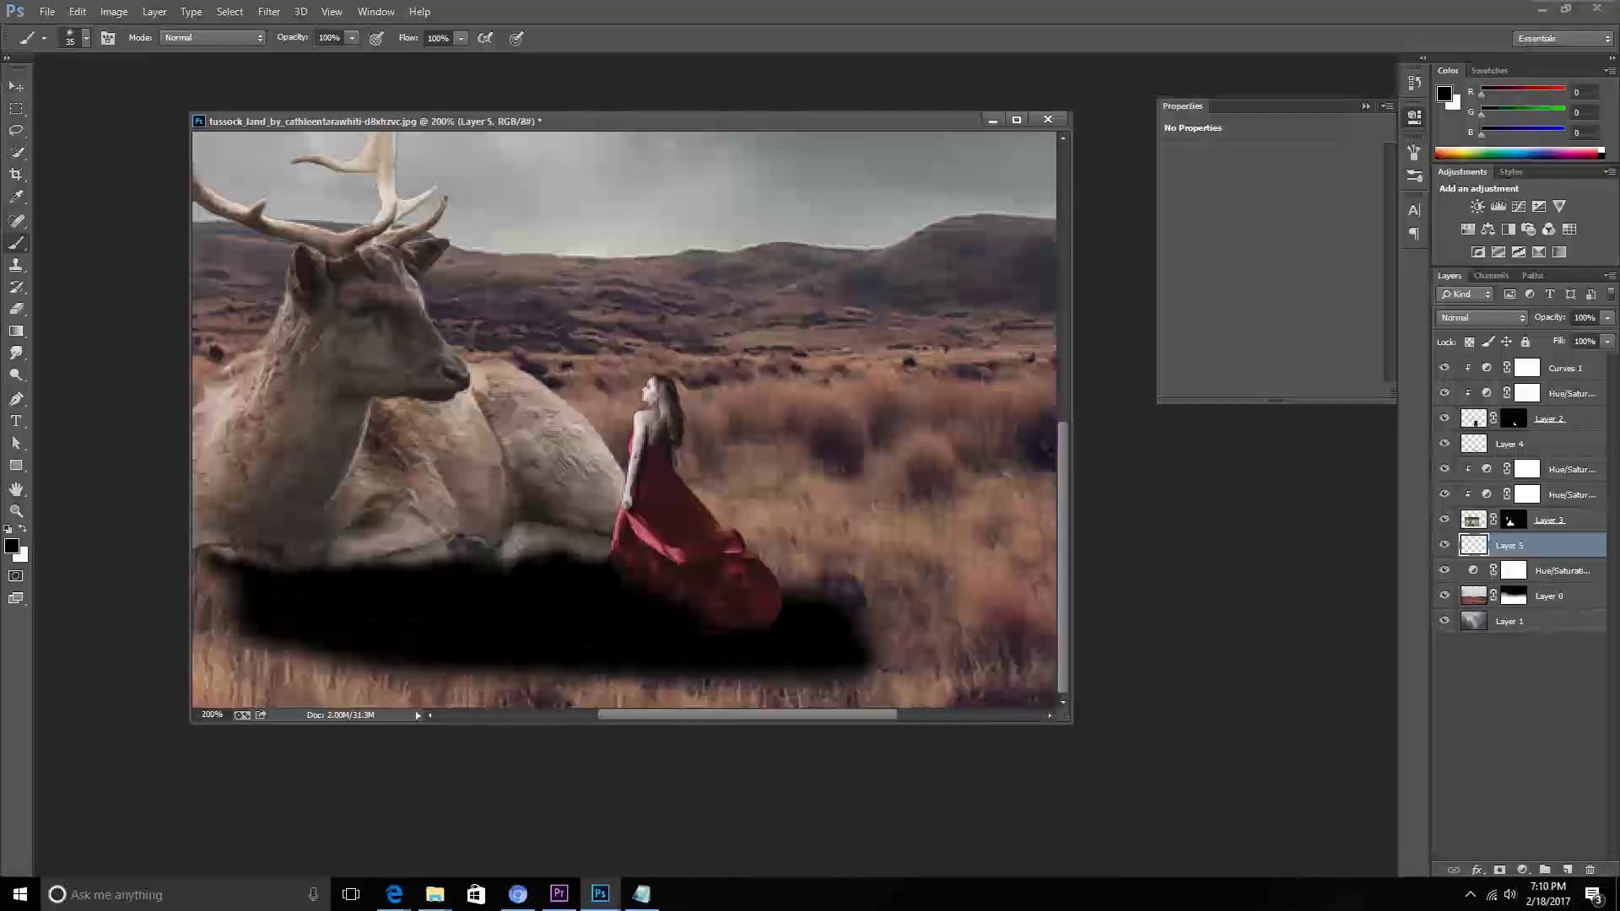
Set the ground shadow layer to about 47% opacity and zoom out.
left_click(1608, 317)
left_click_drag(1607, 337, 1557, 336)
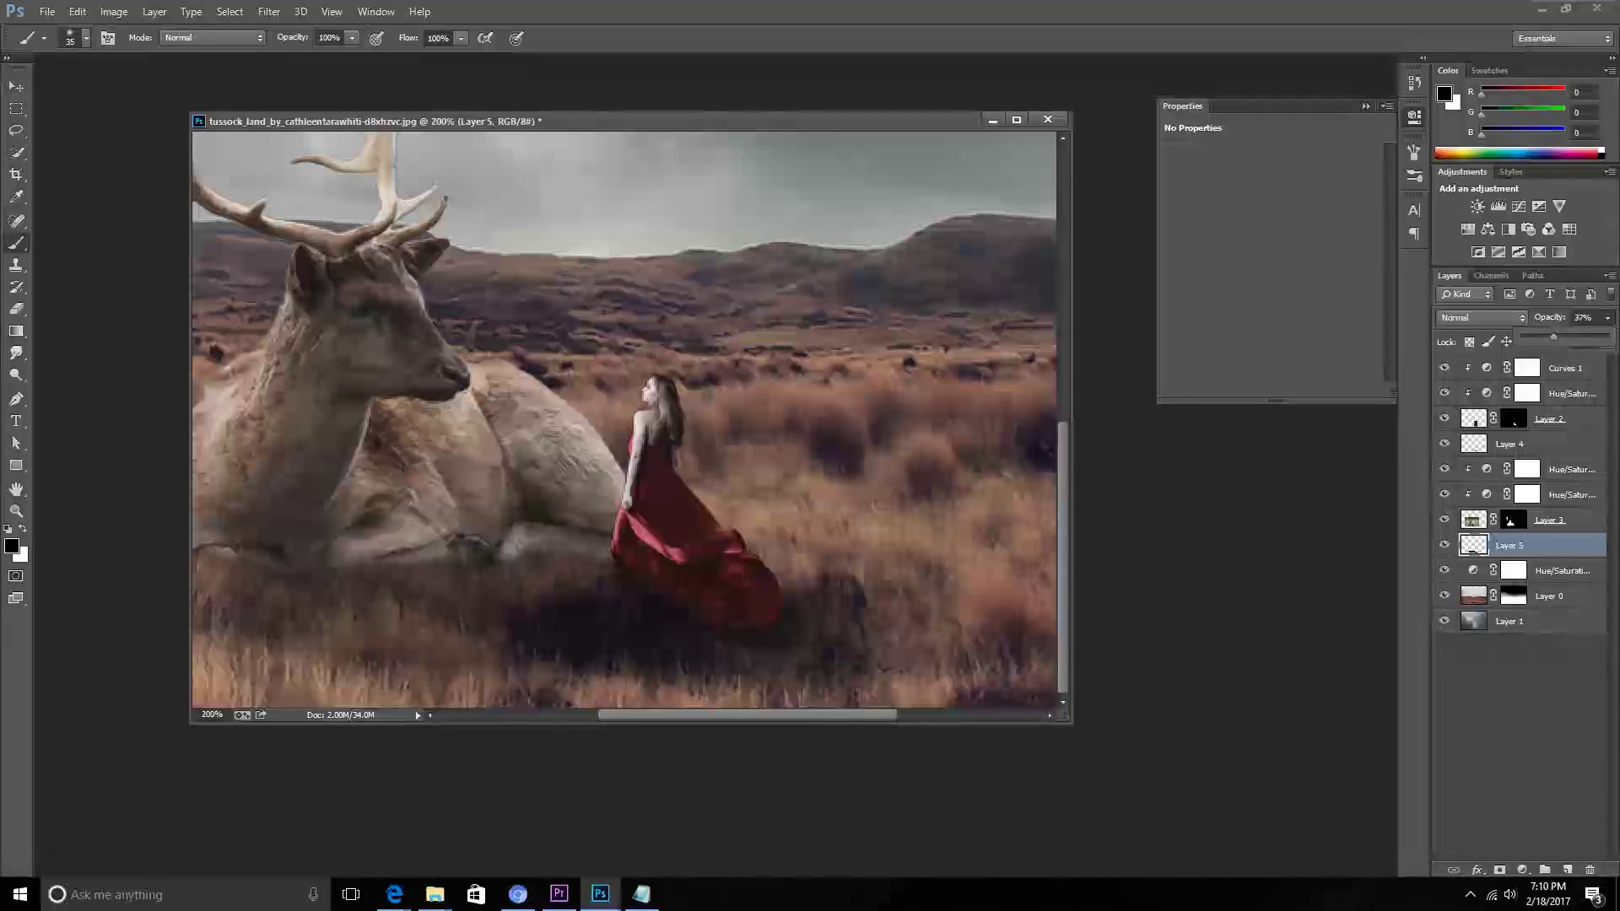
left_click_drag(1554, 337, 1559, 337)
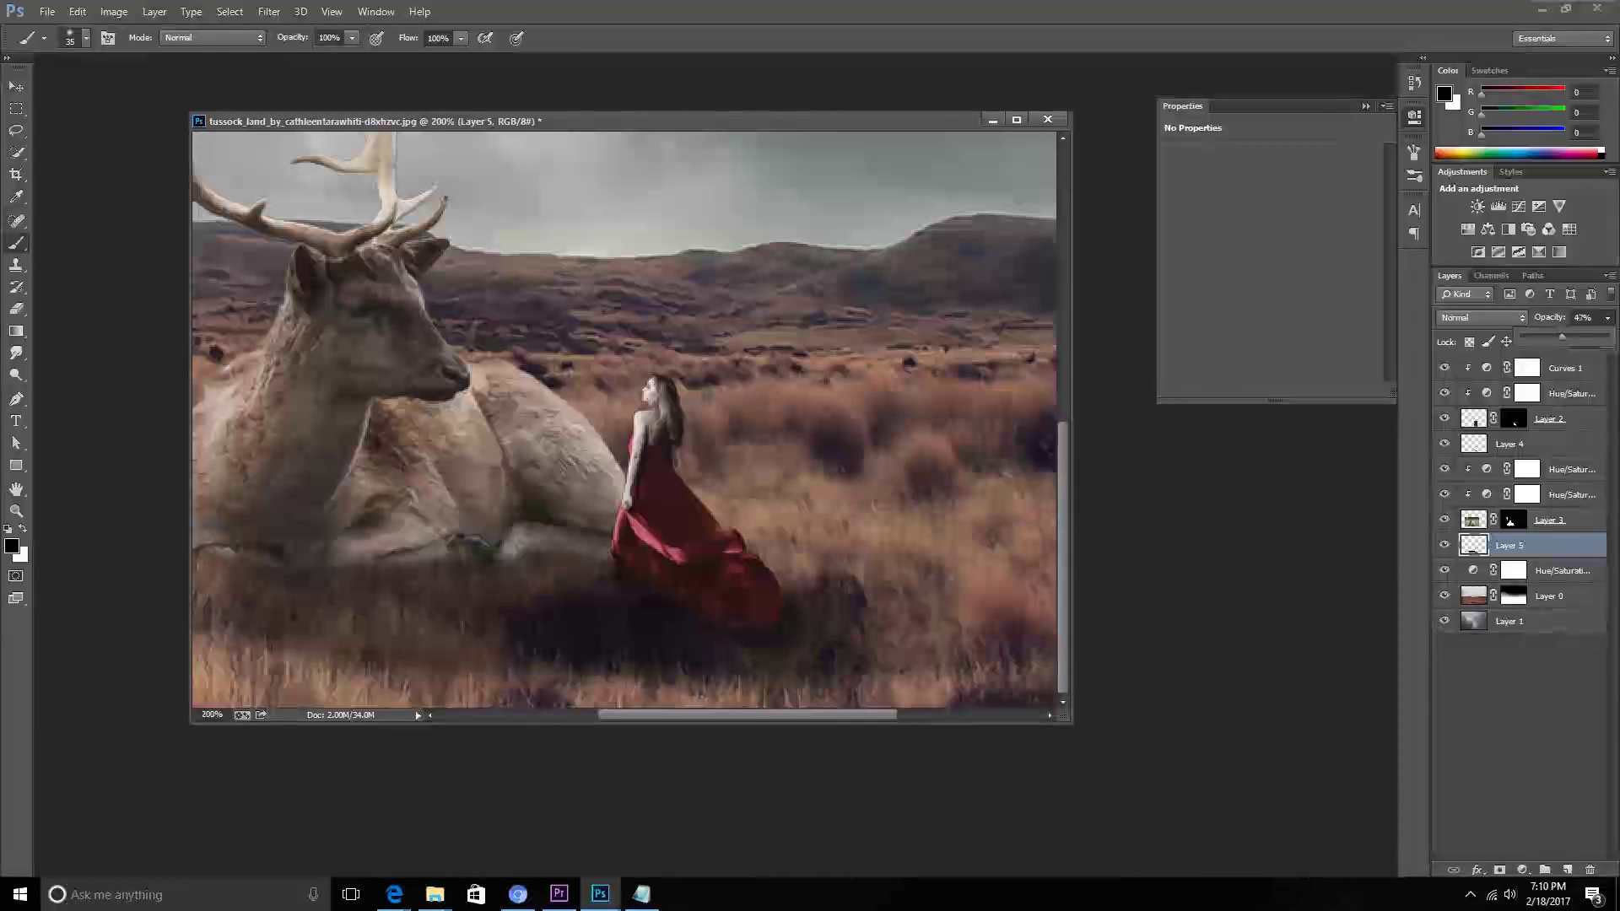
key("ctrl+minus")
key("ctrl+minus")
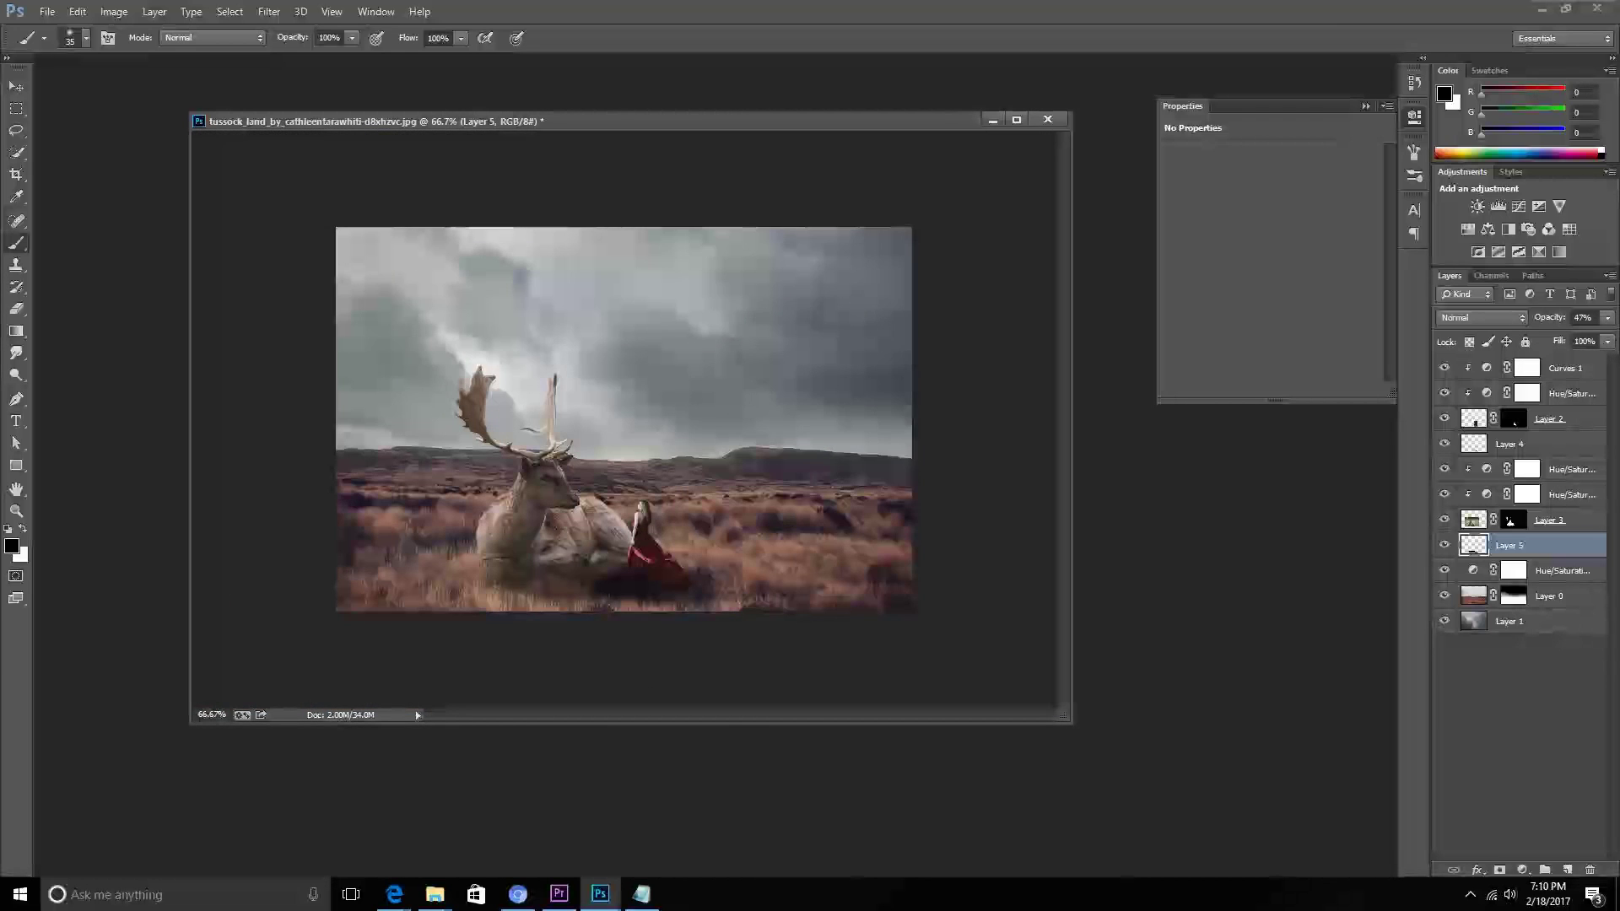
Burn the deer's lower body, legs and belly on Layer 3 at about 23% exposure.
key("ctrl+plus")
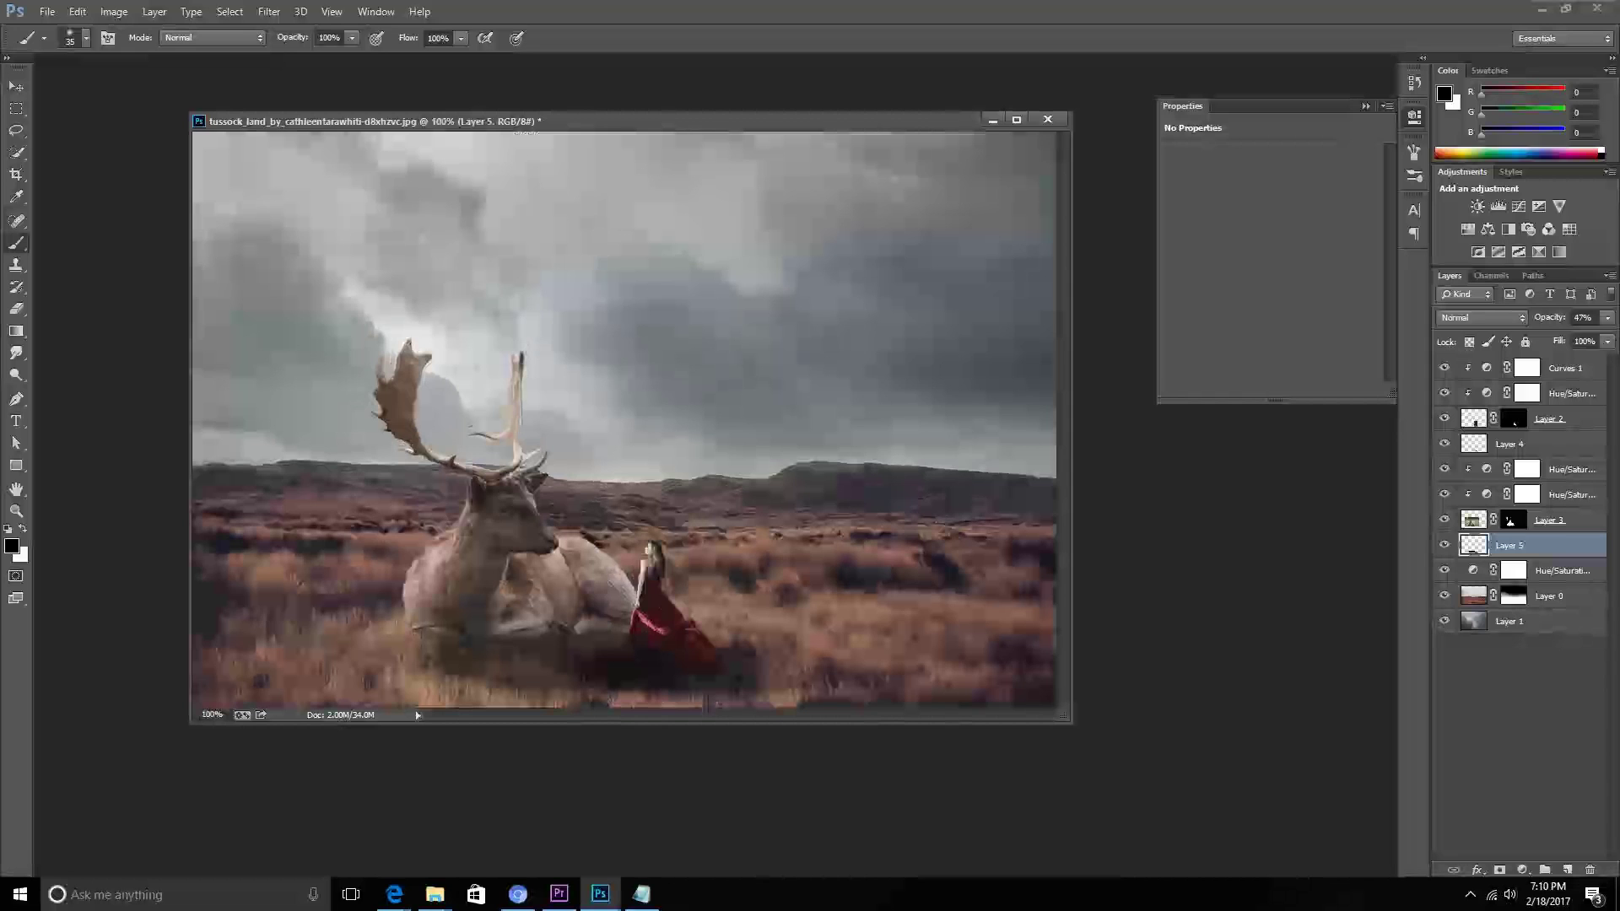
left_click(1549, 519)
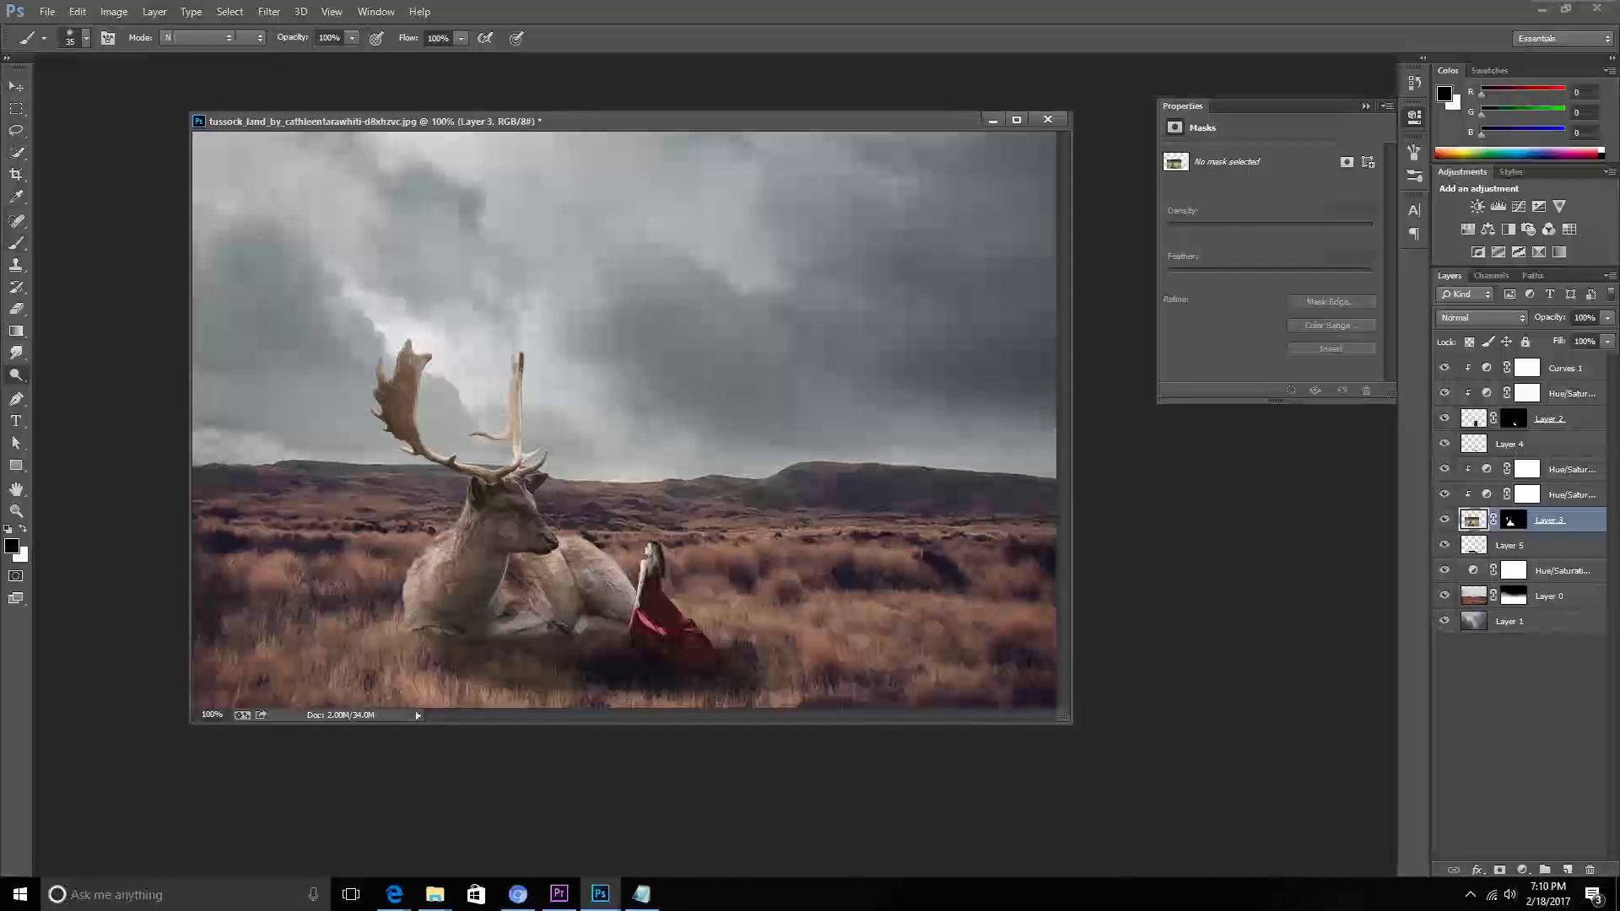
left_click(17, 374)
left_click(86, 387)
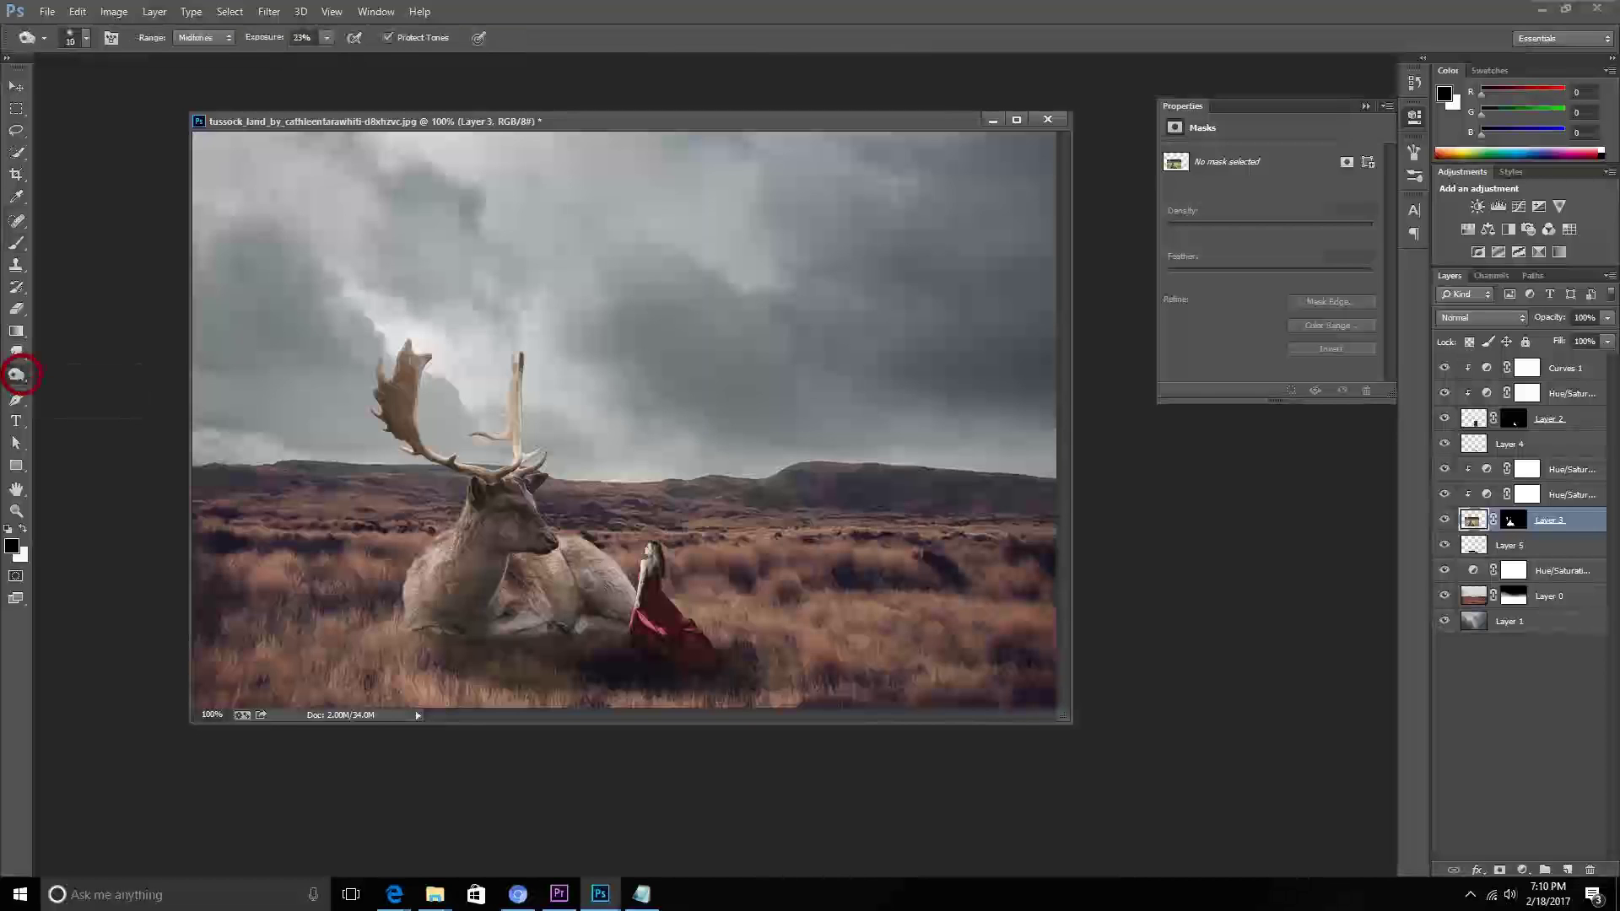
mouse_move(443, 549)
left_mouse_down()
mouse_move(409, 603)
mouse_move(439, 548)
mouse_move(418, 624)
mouse_move(422, 565)
left_mouse_up()
left_click_drag(451, 624, 427, 632)
left_click_drag(443, 547, 422, 569)
mouse_move(514, 611)
left_mouse_down()
mouse_move(629, 603)
mouse_move(607, 595)
mouse_move(588, 625)
left_mouse_up()
left_click(620, 603)
Burn the deer's chest, neck, right antler tine and left antler base.
mouse_move(469, 584)
left_mouse_down()
mouse_move(451, 560)
mouse_move(489, 518)
mouse_move(443, 578)
left_mouse_up()
left_click(512, 532)
left_click_drag(515, 371, 517, 439)
left_click_drag(558, 549, 598, 544)
left_click_drag(403, 452, 422, 449)
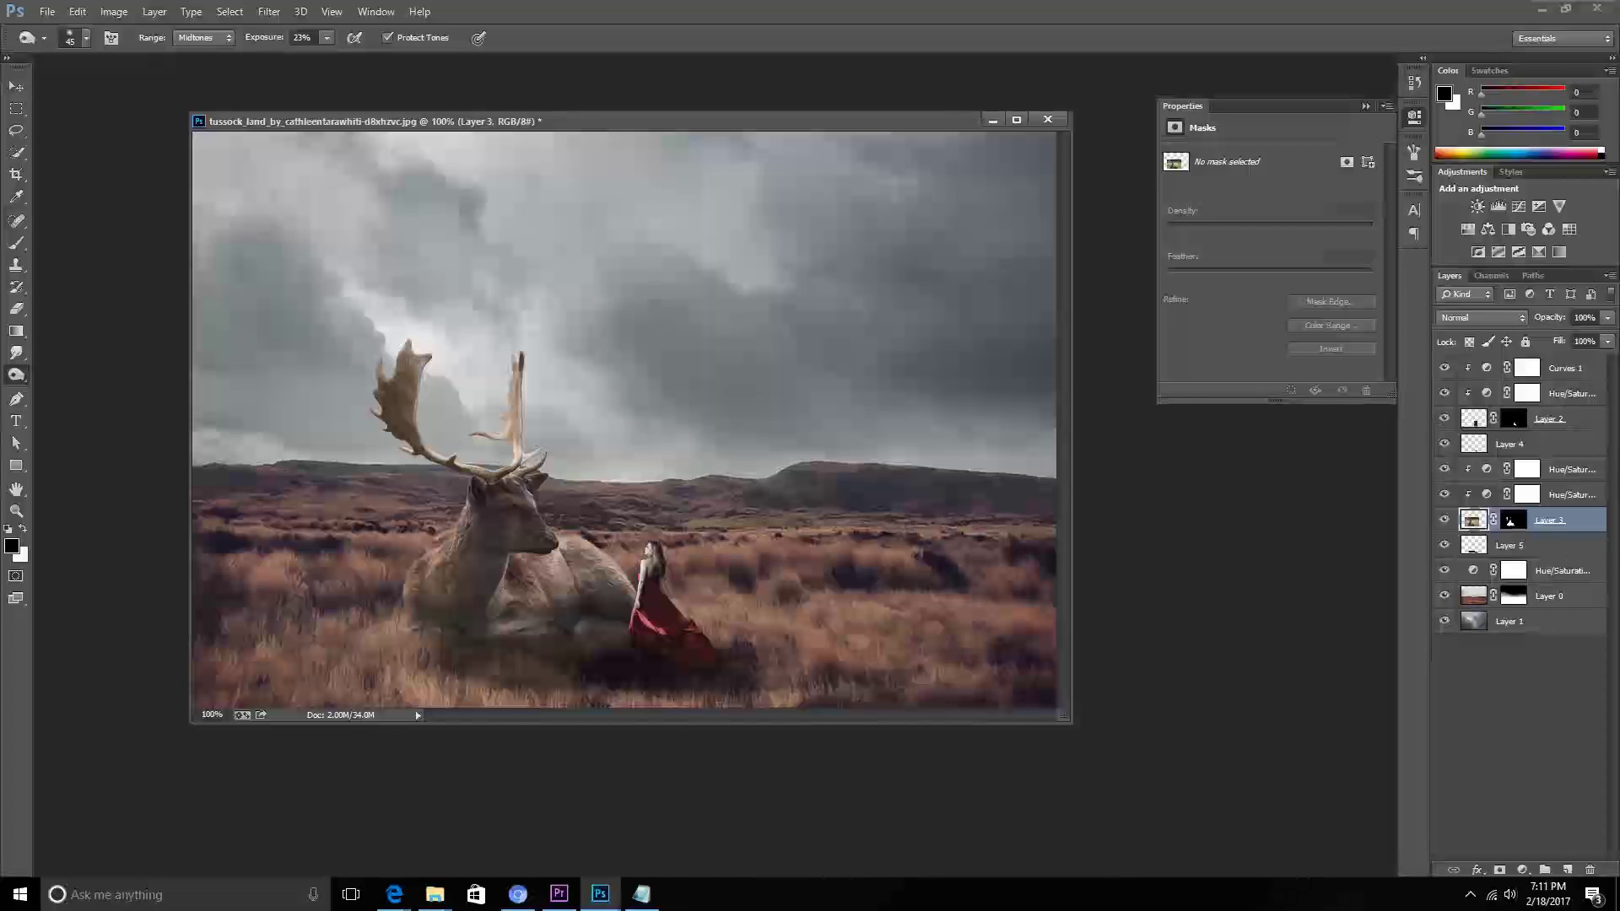
left_click_drag(521, 565, 506, 603)
left_click(534, 626)
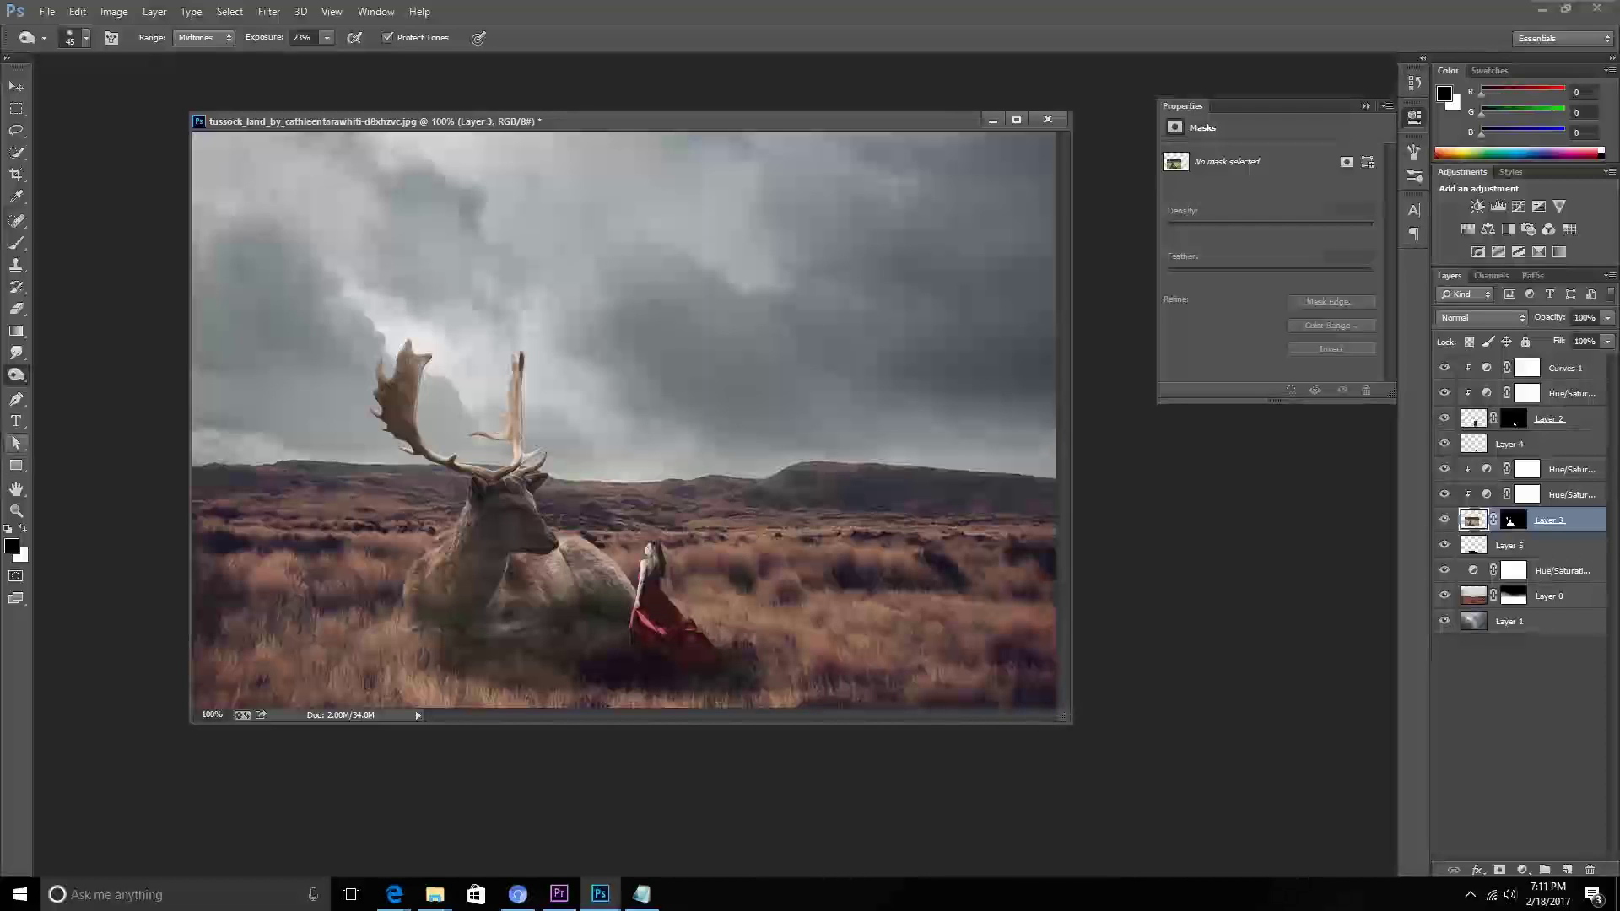
With a larger 35% Dodge brush, lighten the right antler and the deer's middle and front body.
right_click(17, 374)
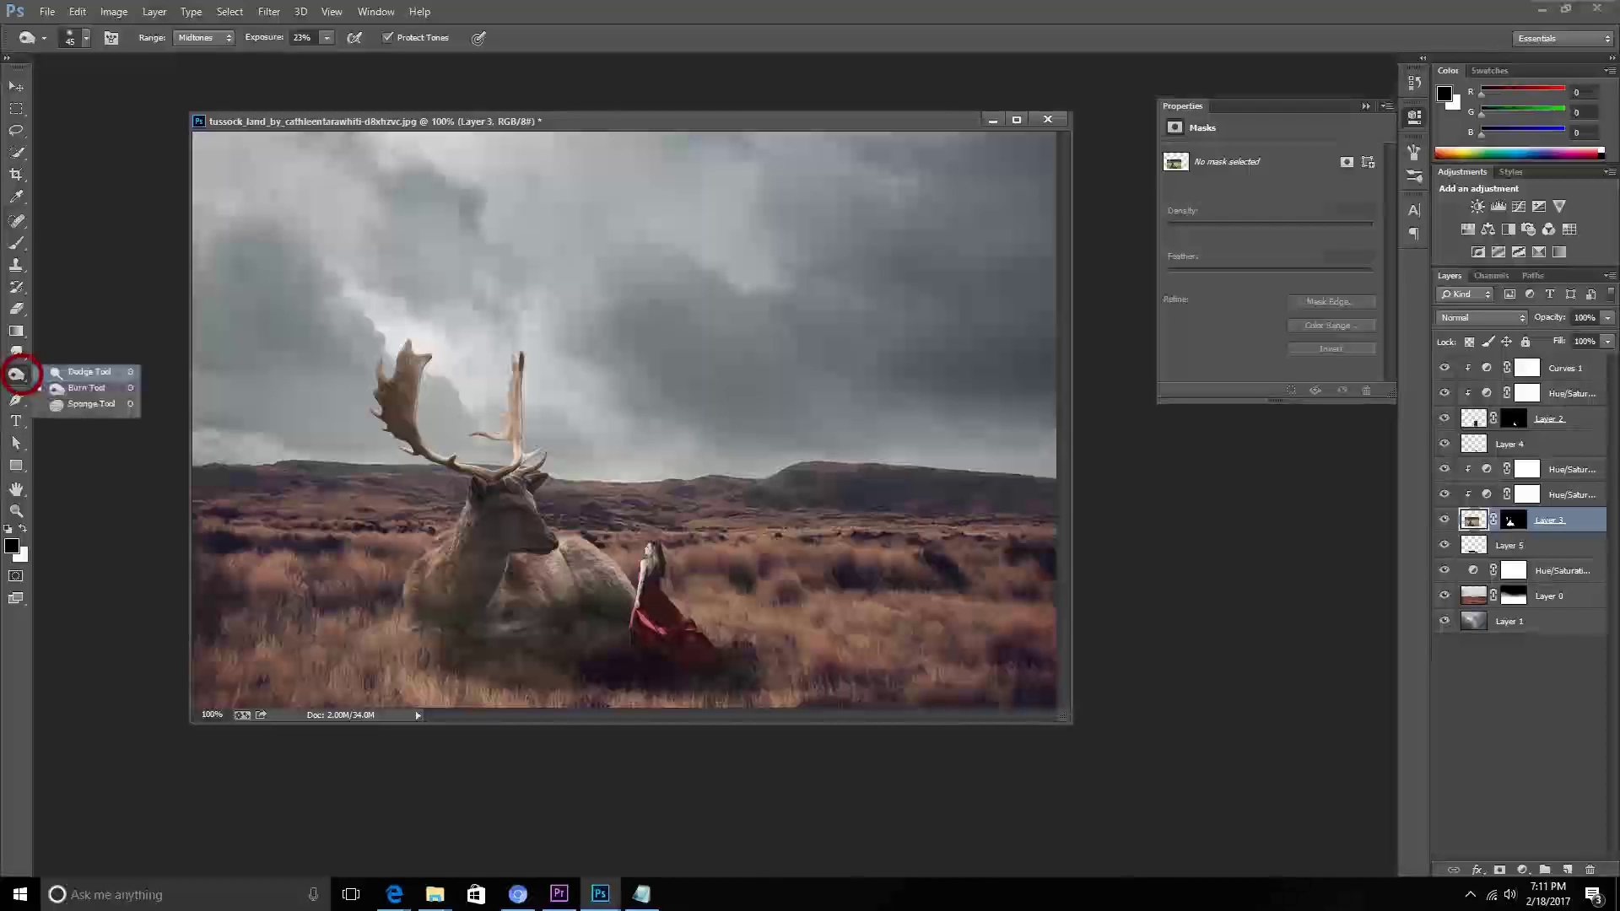
left_click(88, 372)
key("bracketright")
mouse_move(516, 420)
left_mouse_down()
mouse_move(517, 403)
mouse_move(534, 510)
mouse_move(629, 591)
mouse_move(605, 570)
left_mouse_up()
left_click_drag(556, 582, 620, 561)
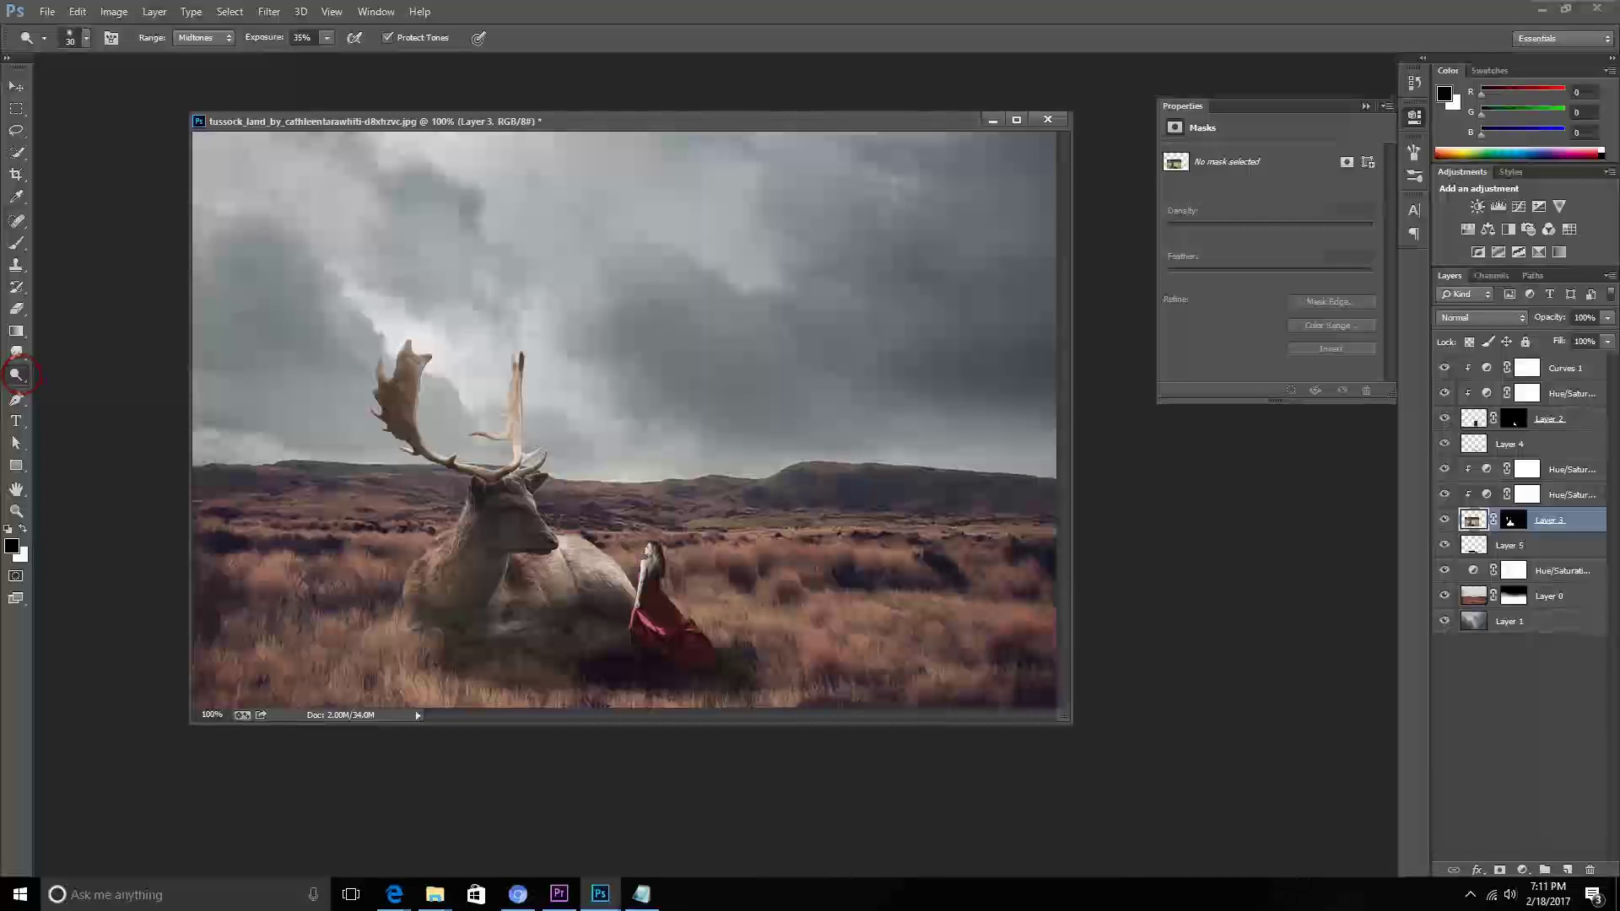
mouse_move(436, 574)
left_mouse_down()
mouse_move(468, 515)
mouse_move(432, 580)
mouse_move(452, 557)
left_mouse_up()
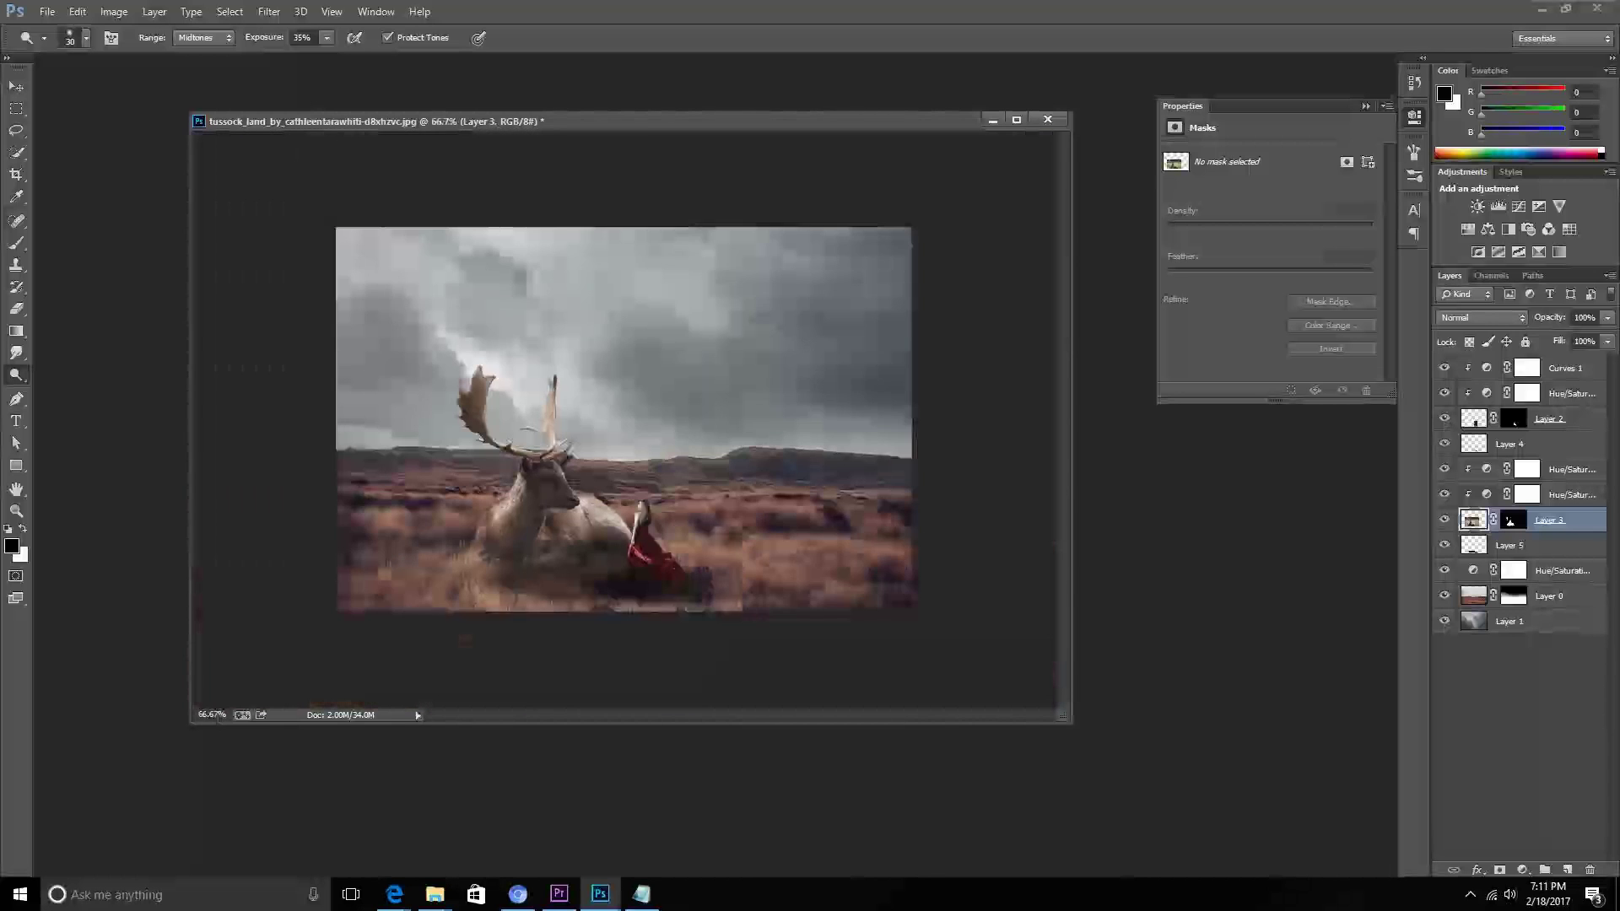
key("ctrl+minus")
key("ctrl+plus")
key("ctrl+minus")
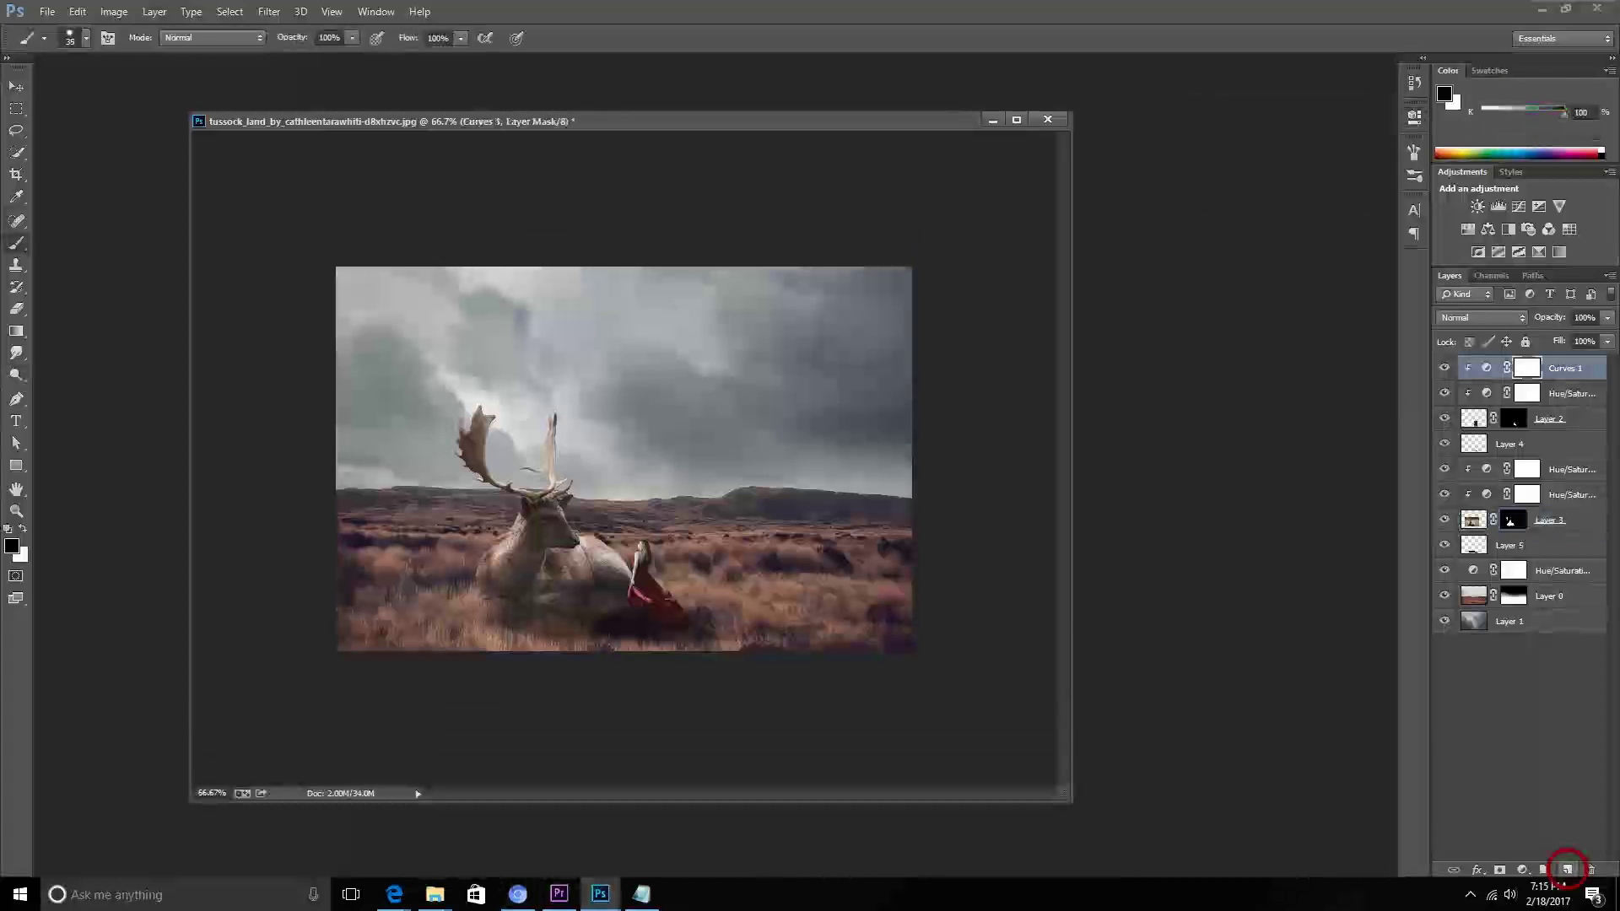
Fill a new Layer 6 with the violet-to-orange gradient preset across the scene.
left_click(1566, 869)
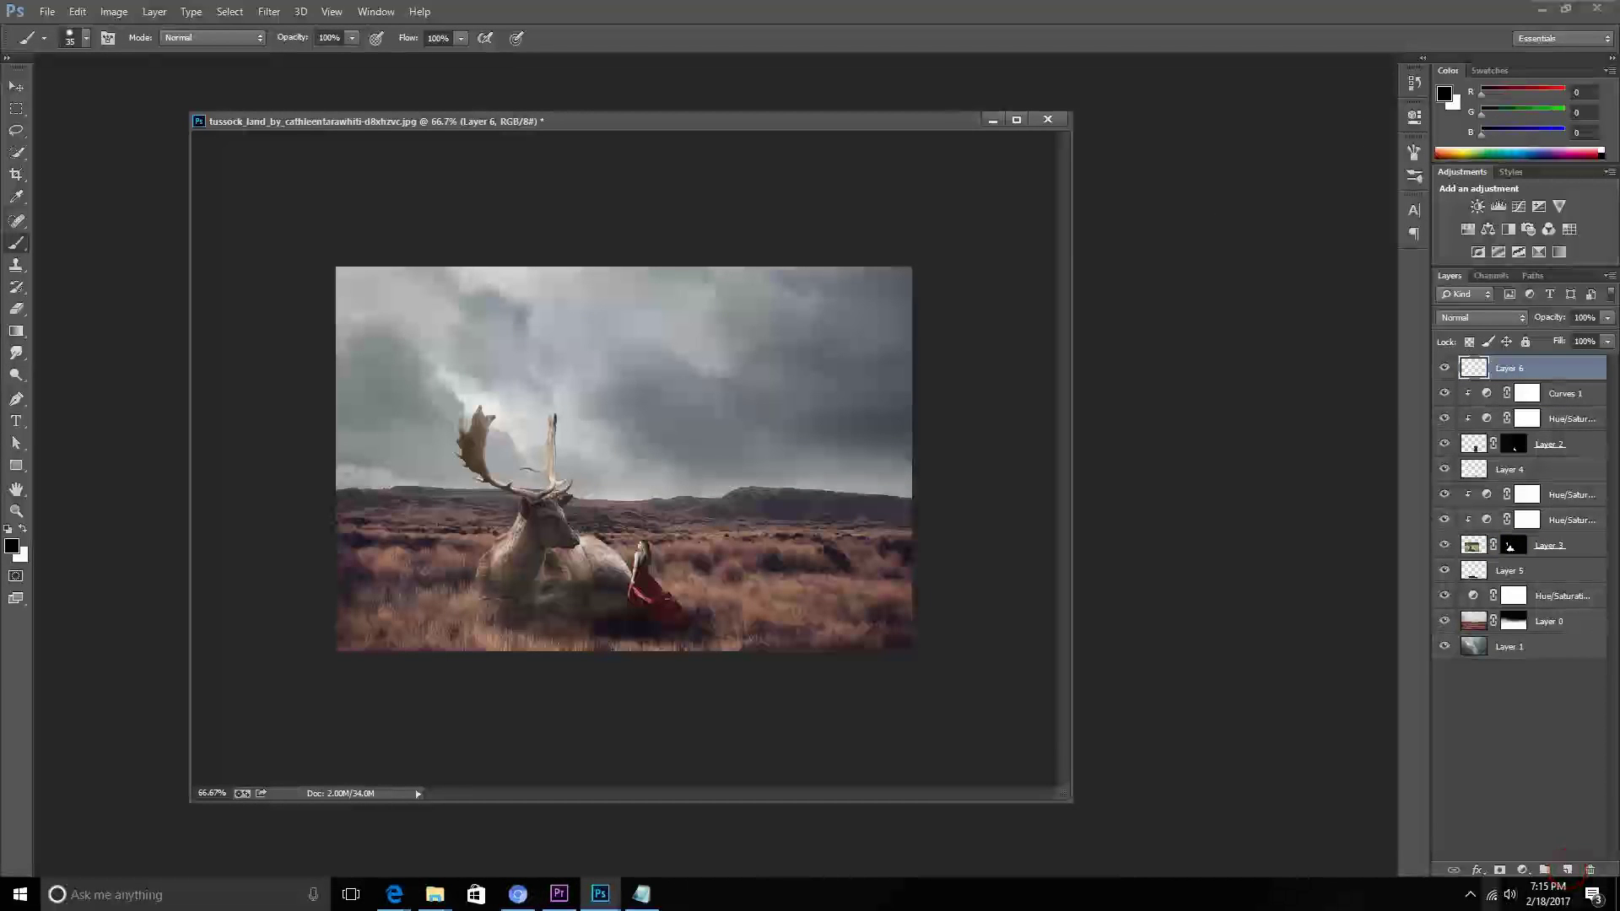
left_click(17, 331)
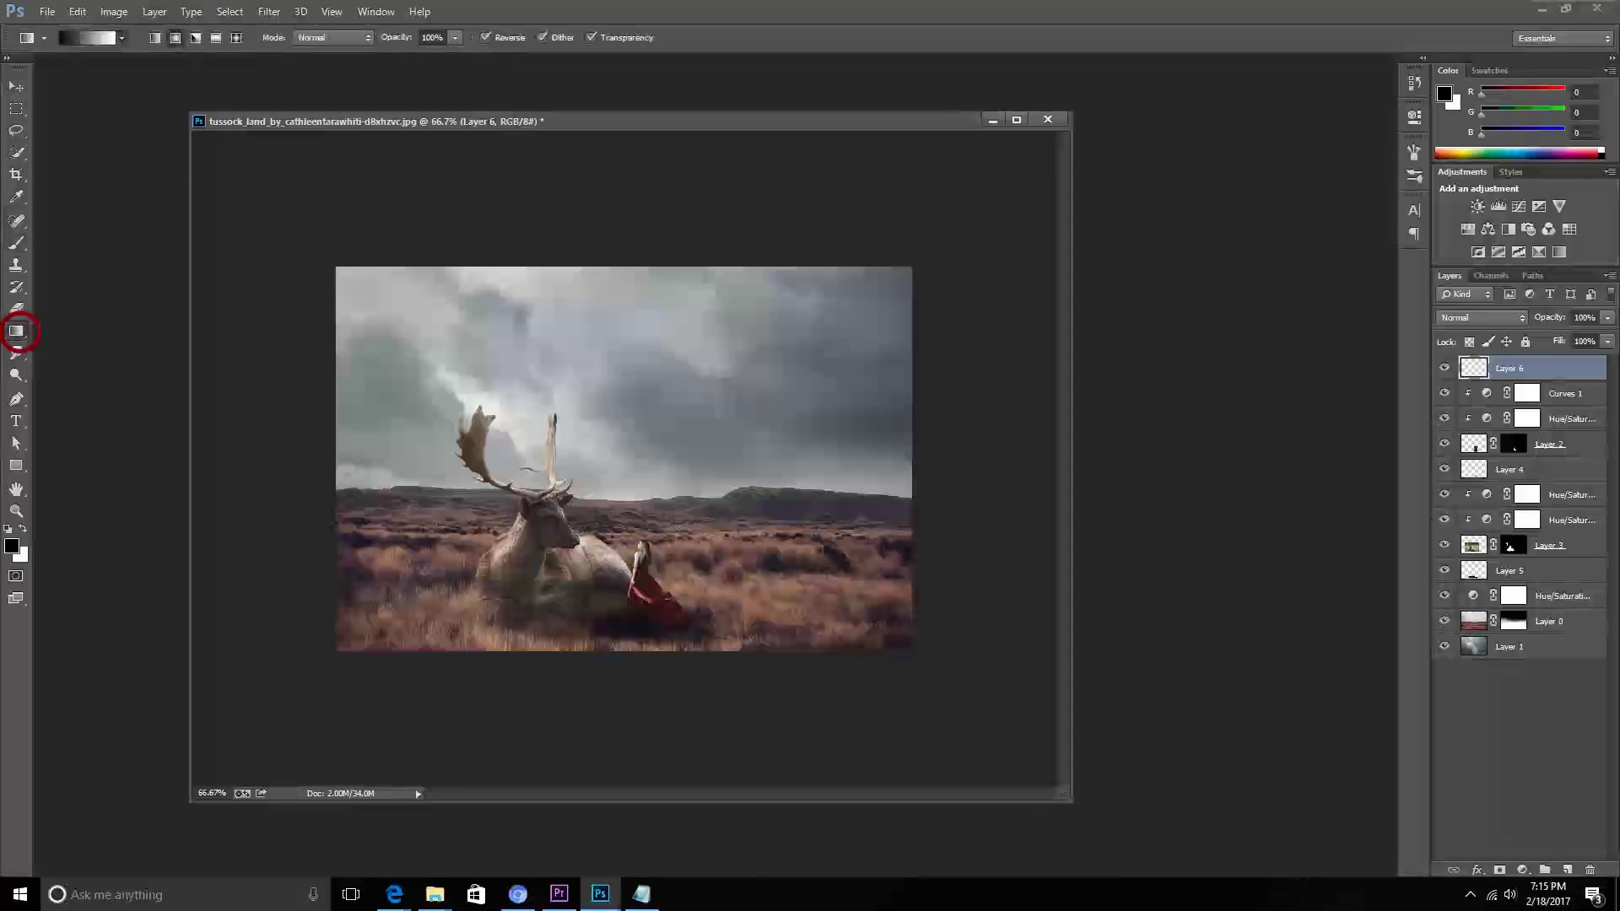
left_click(121, 38)
left_click(144, 72)
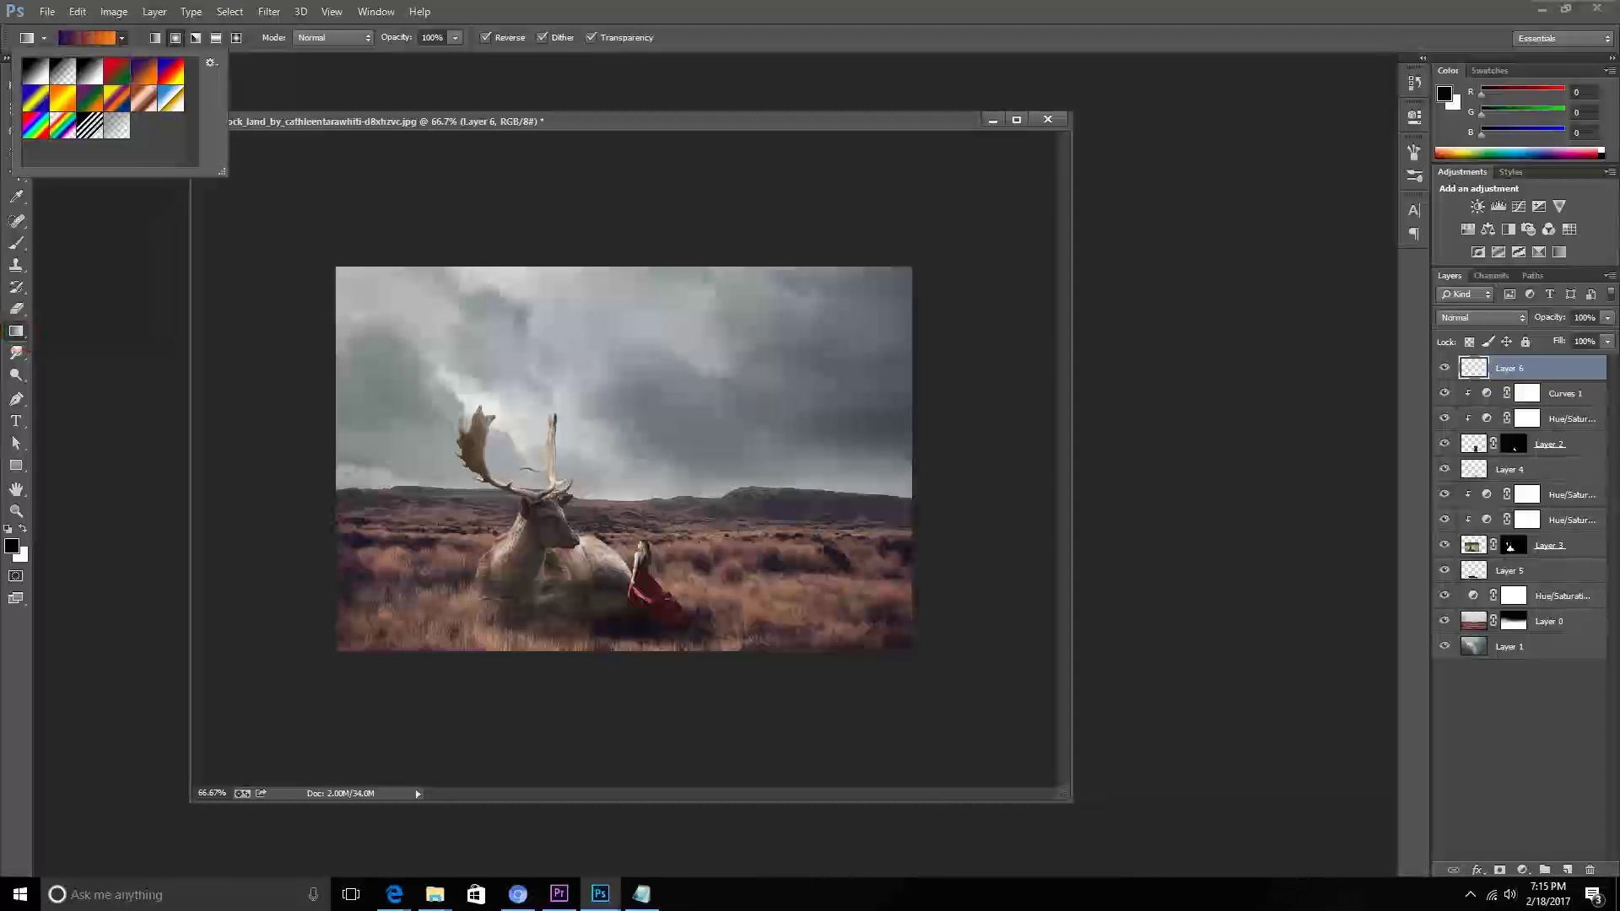
left_click_drag(370, 293, 869, 629)
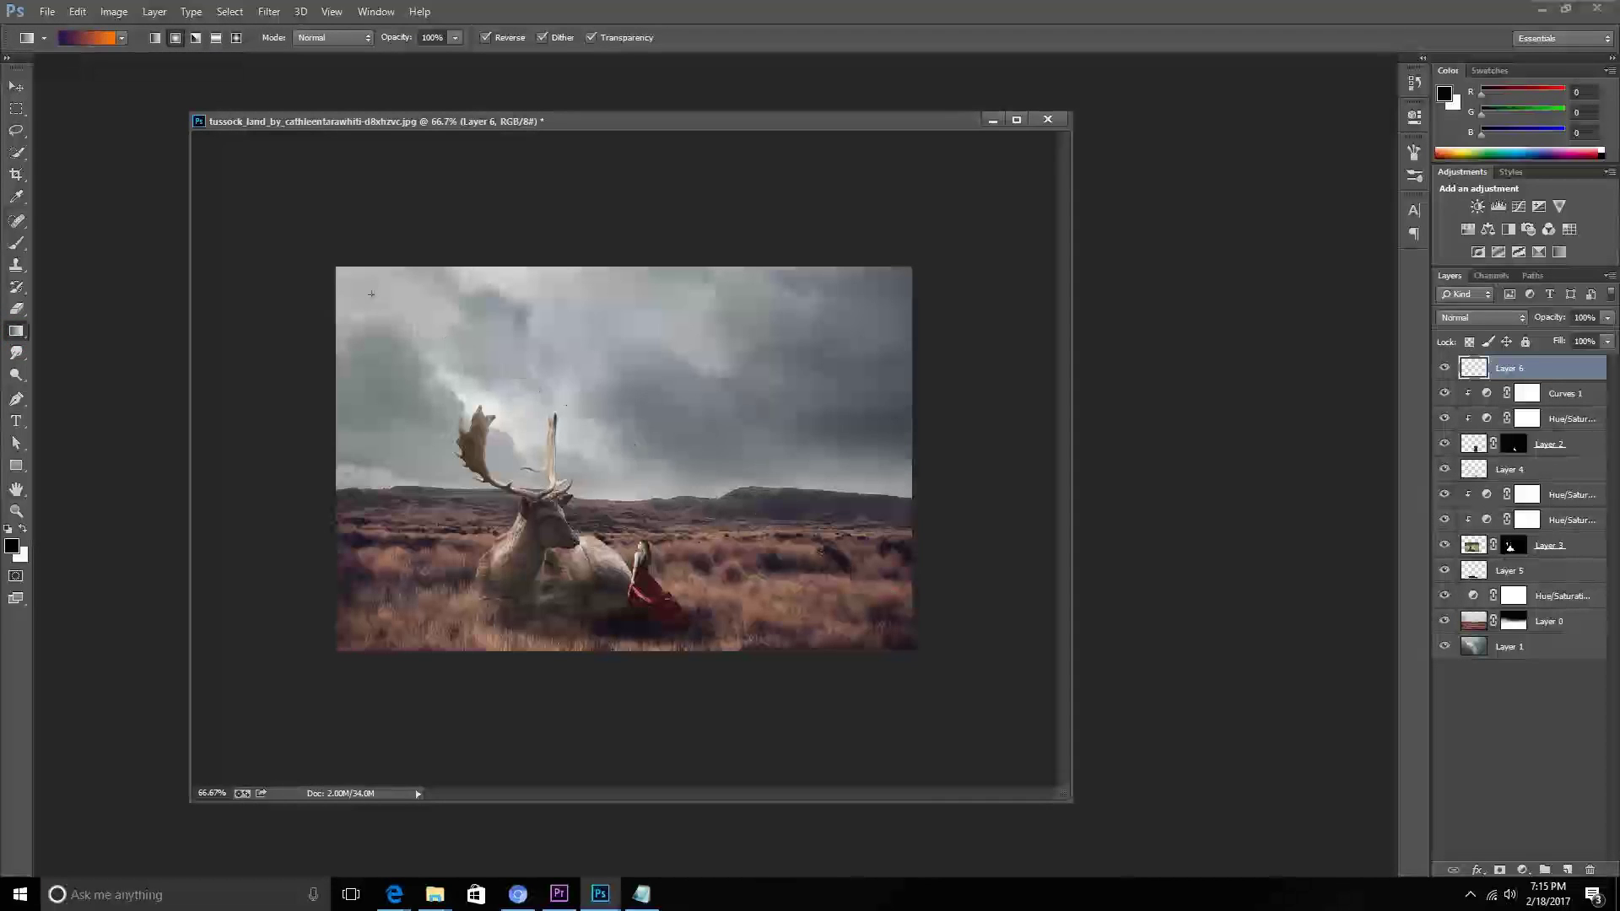
Blend the gradient layer in Soft Light mode at 58% opacity.
left_click(1521, 319)
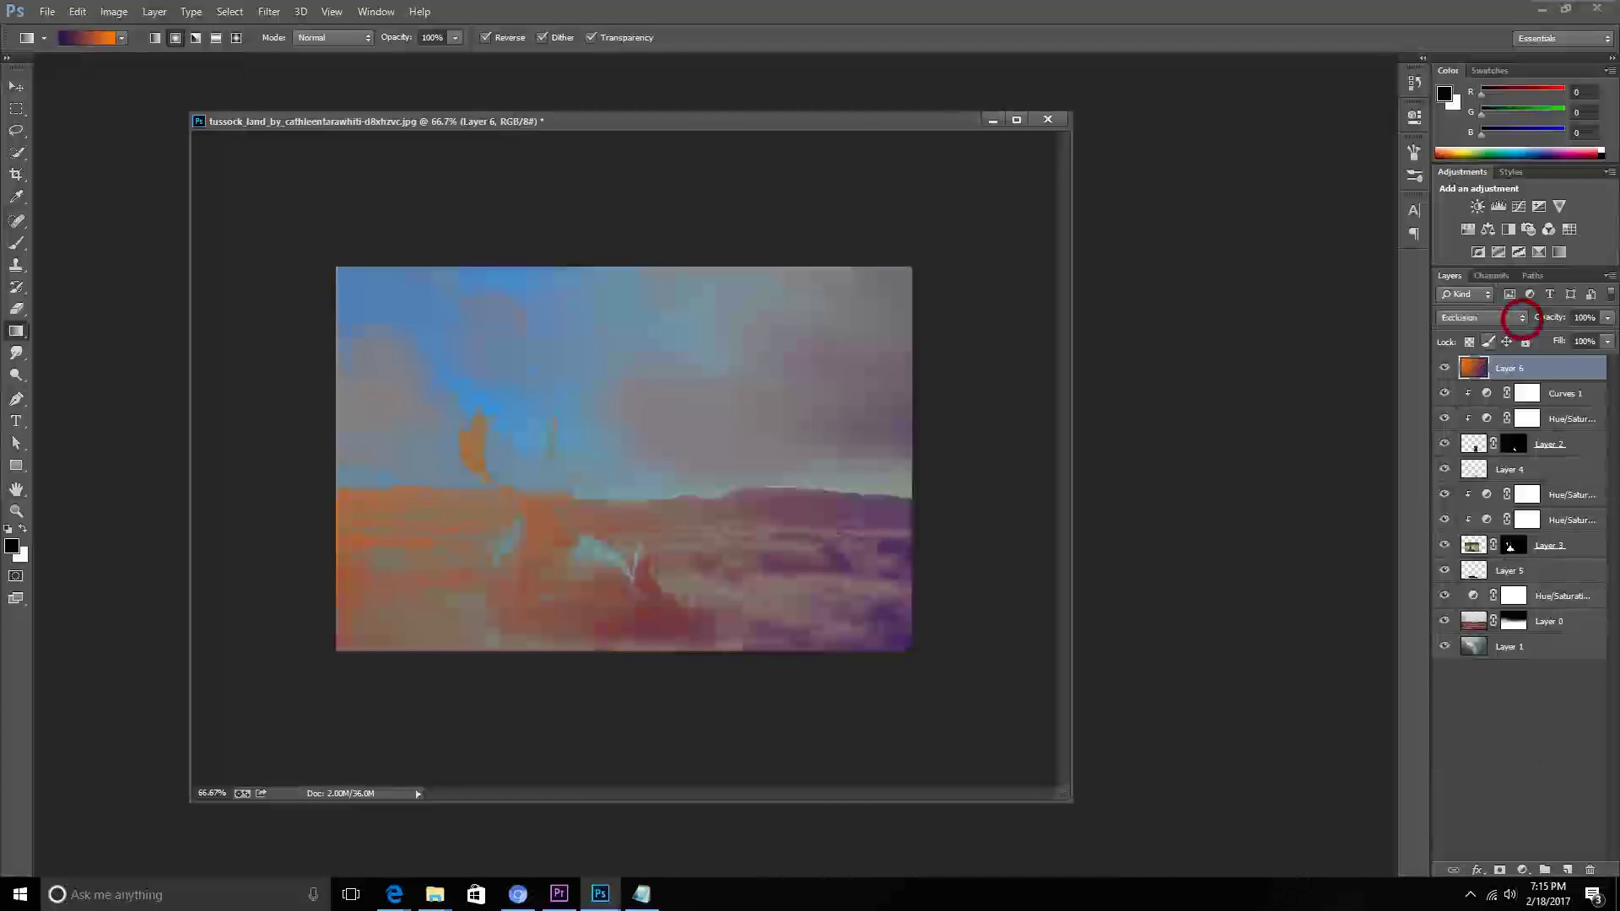
key("Down")
key("Down")
key("Down")
key("Up")
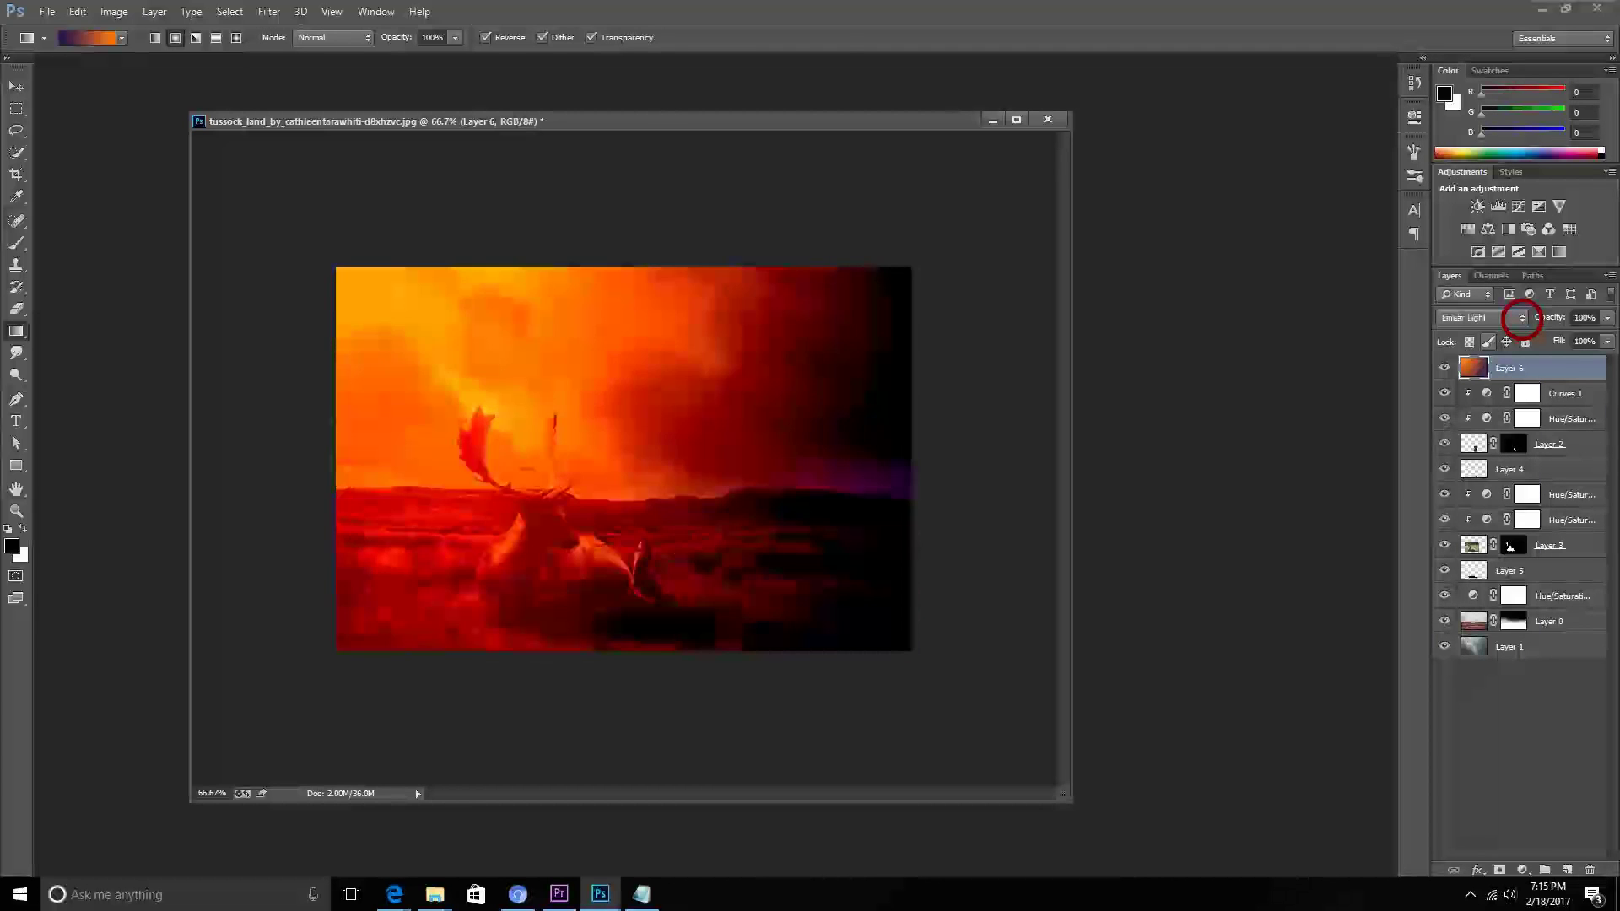
key("Up")
key("Up")
key("Up")
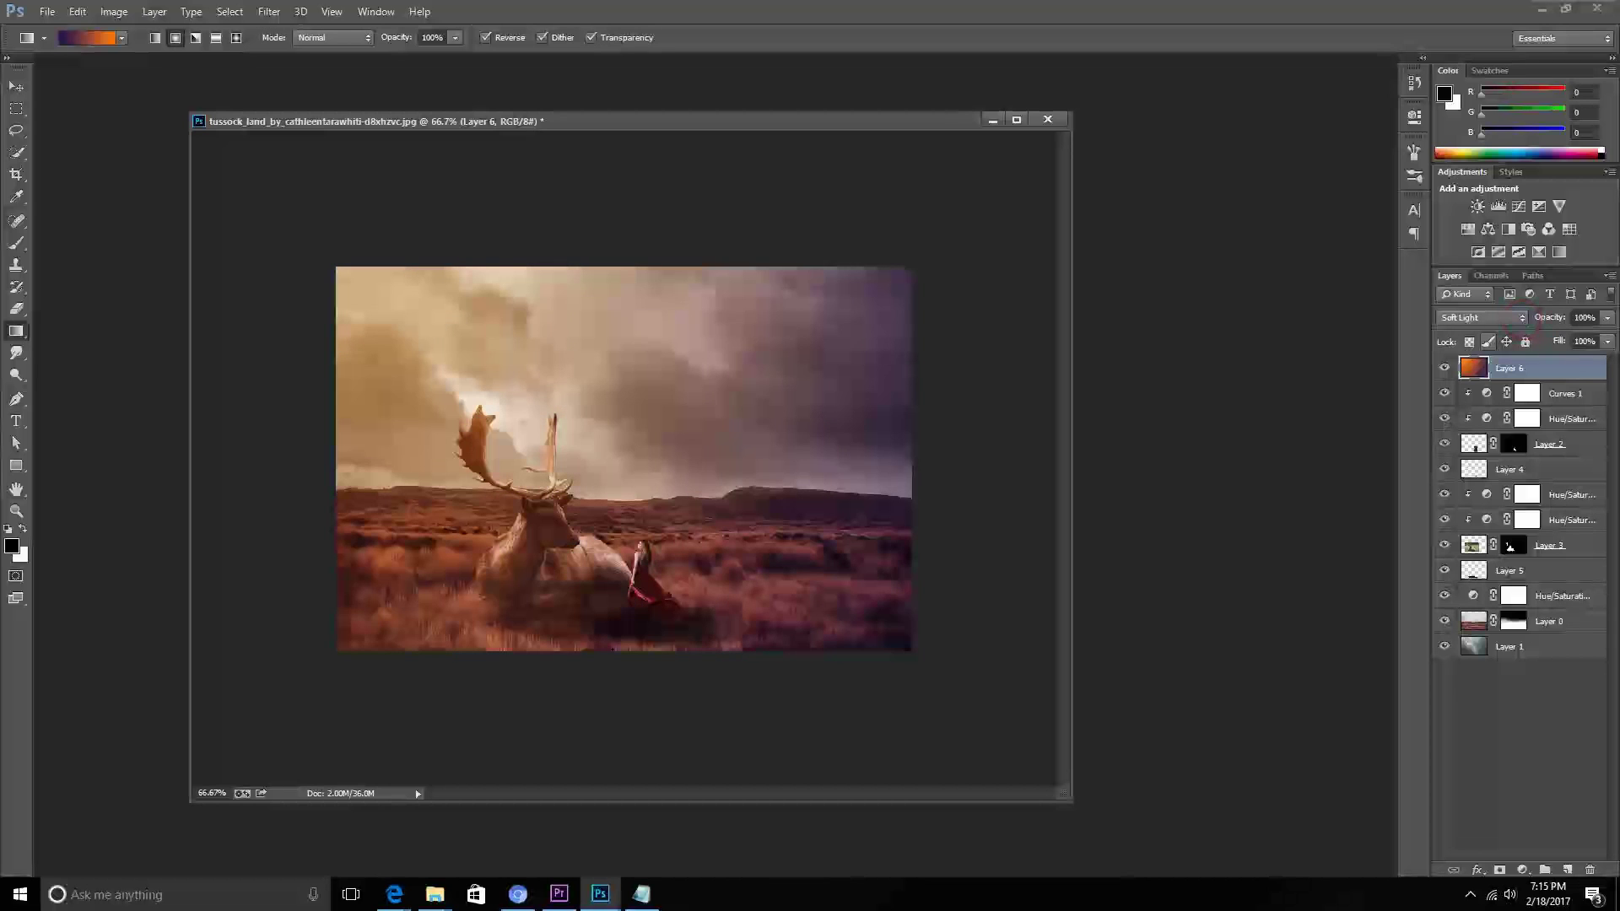
key("Down")
key("Up")
key("Down")
key("Up")
left_click(1607, 318)
left_click_drag(1561, 337, 1565, 337)
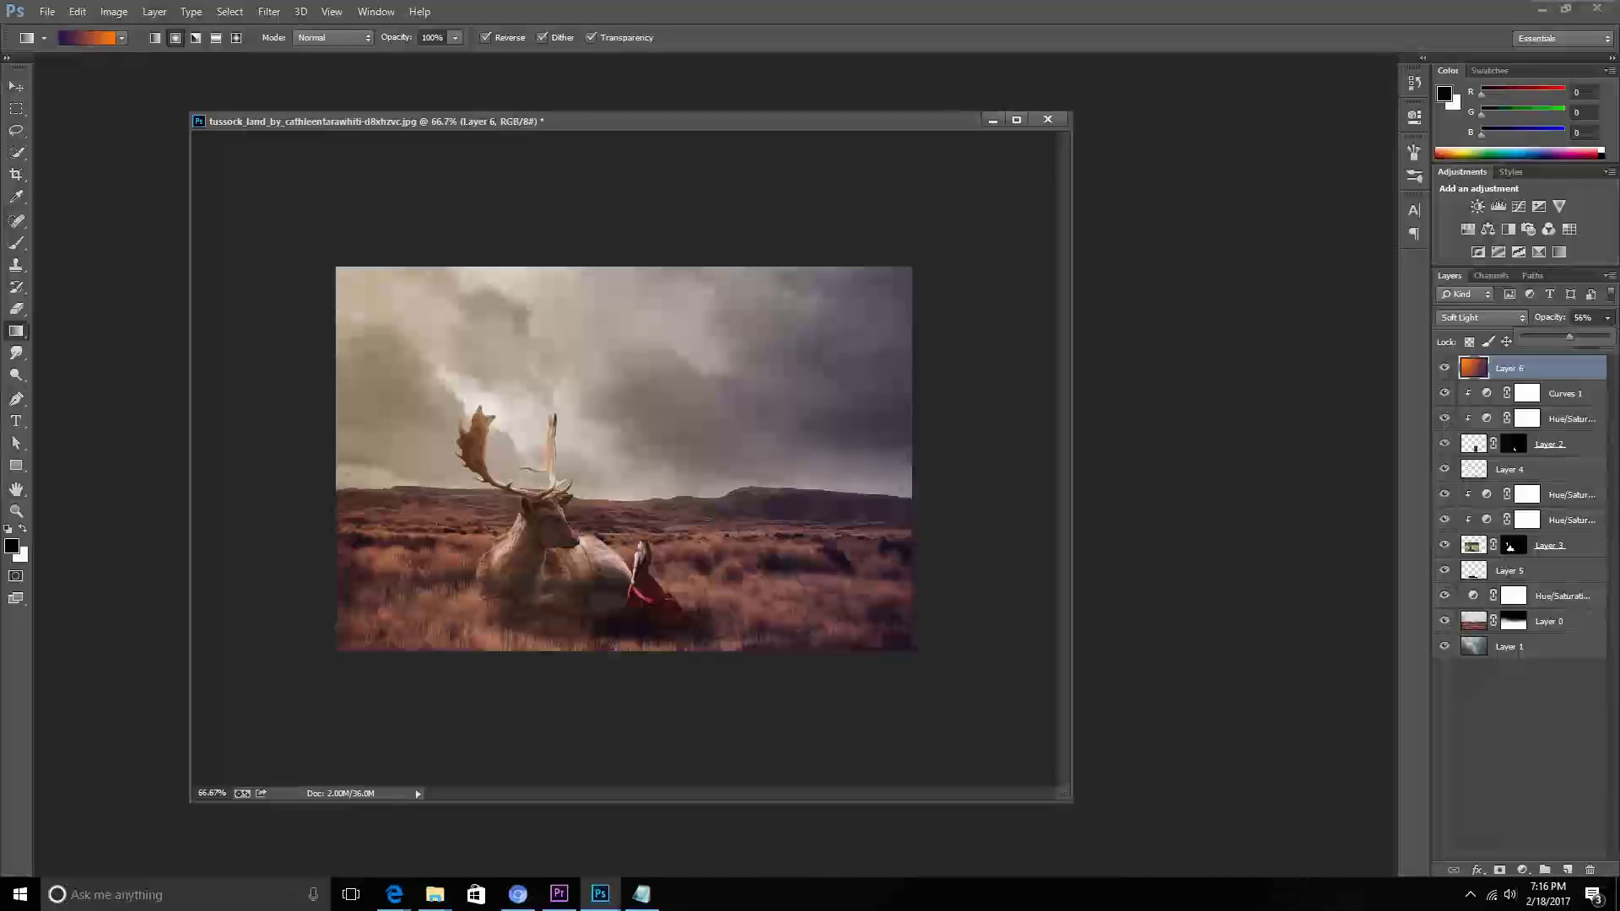
left_click_drag(1569, 337, 1571, 337)
Select Layer 1 and stamp all visible layers into a merged Layer 7 with Ctrl+Shift+Alt+E.
left_click(16, 86)
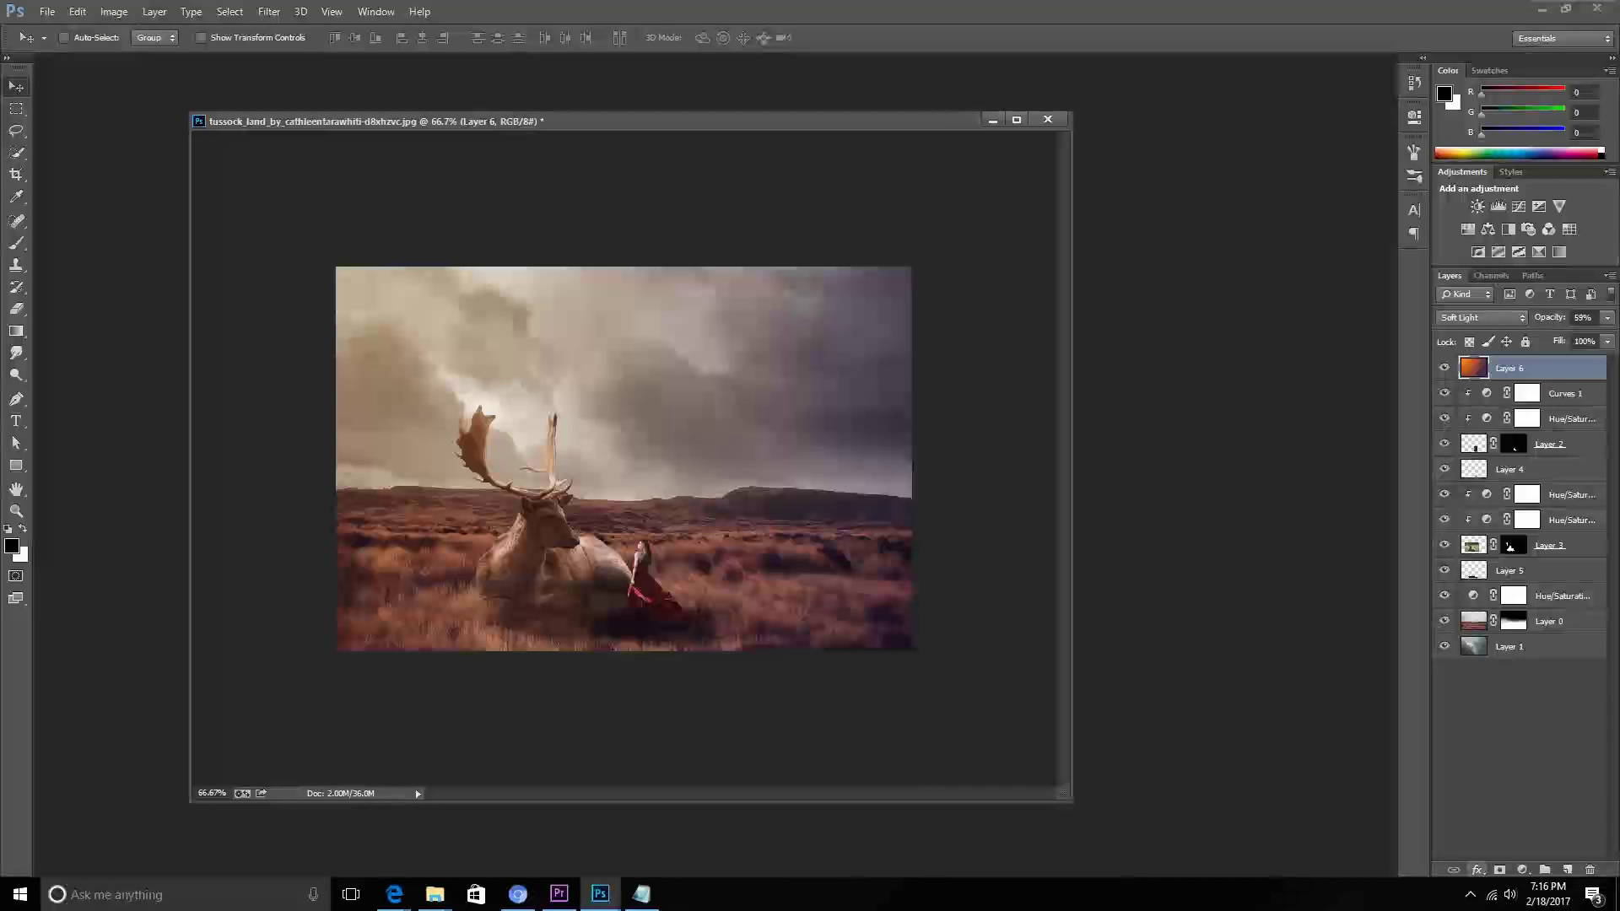
key("alt+comma")
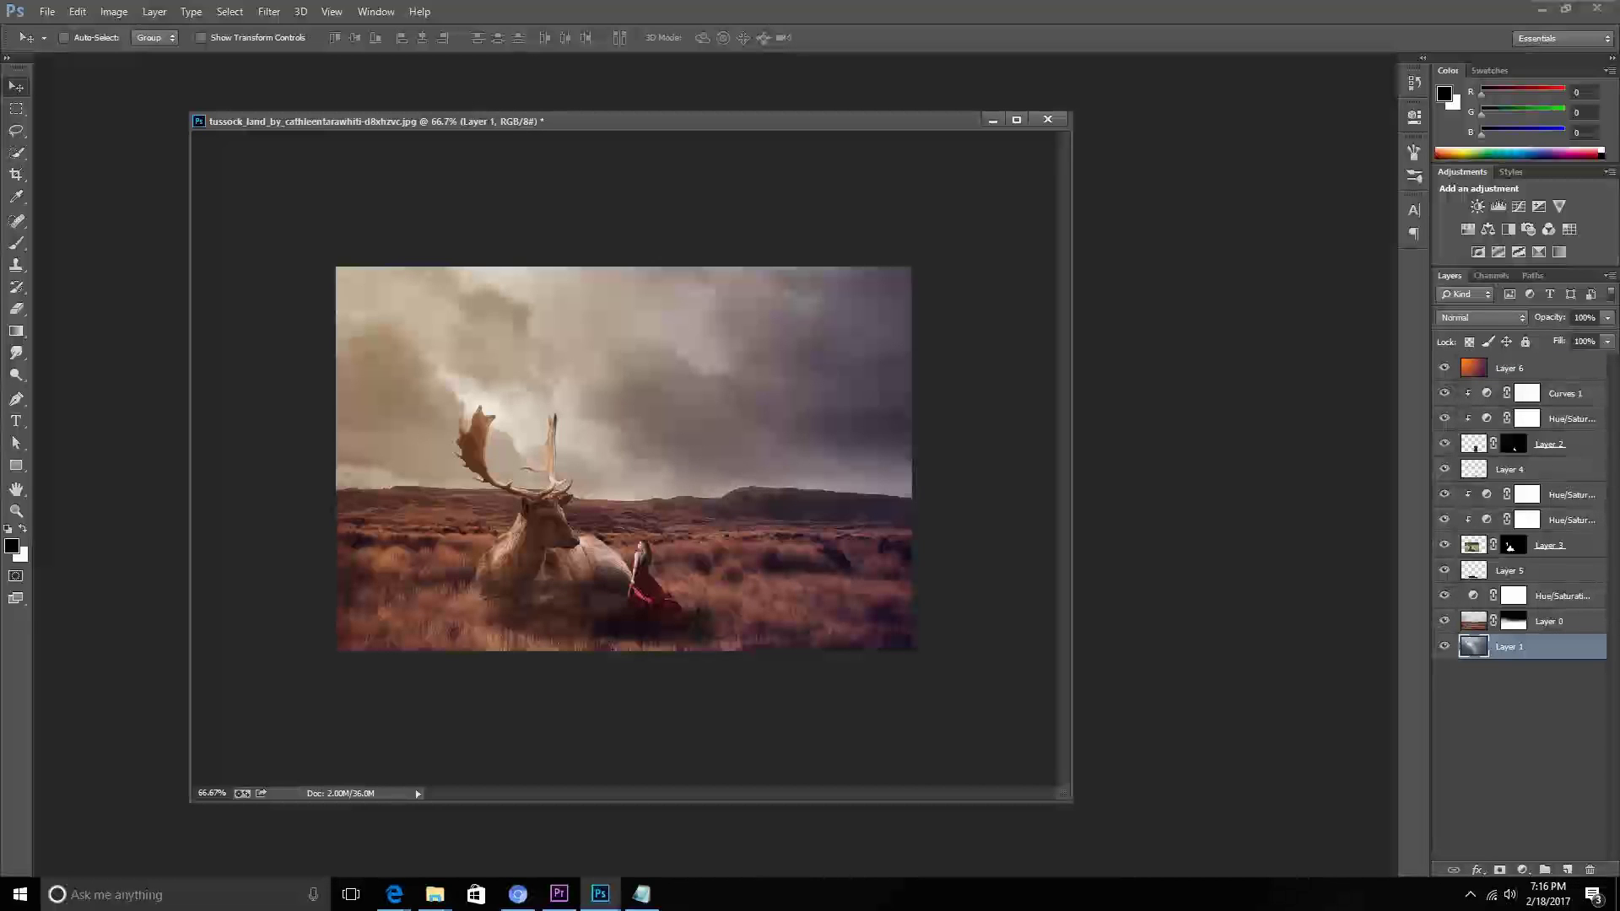
key("ctrl+shift+alt+e")
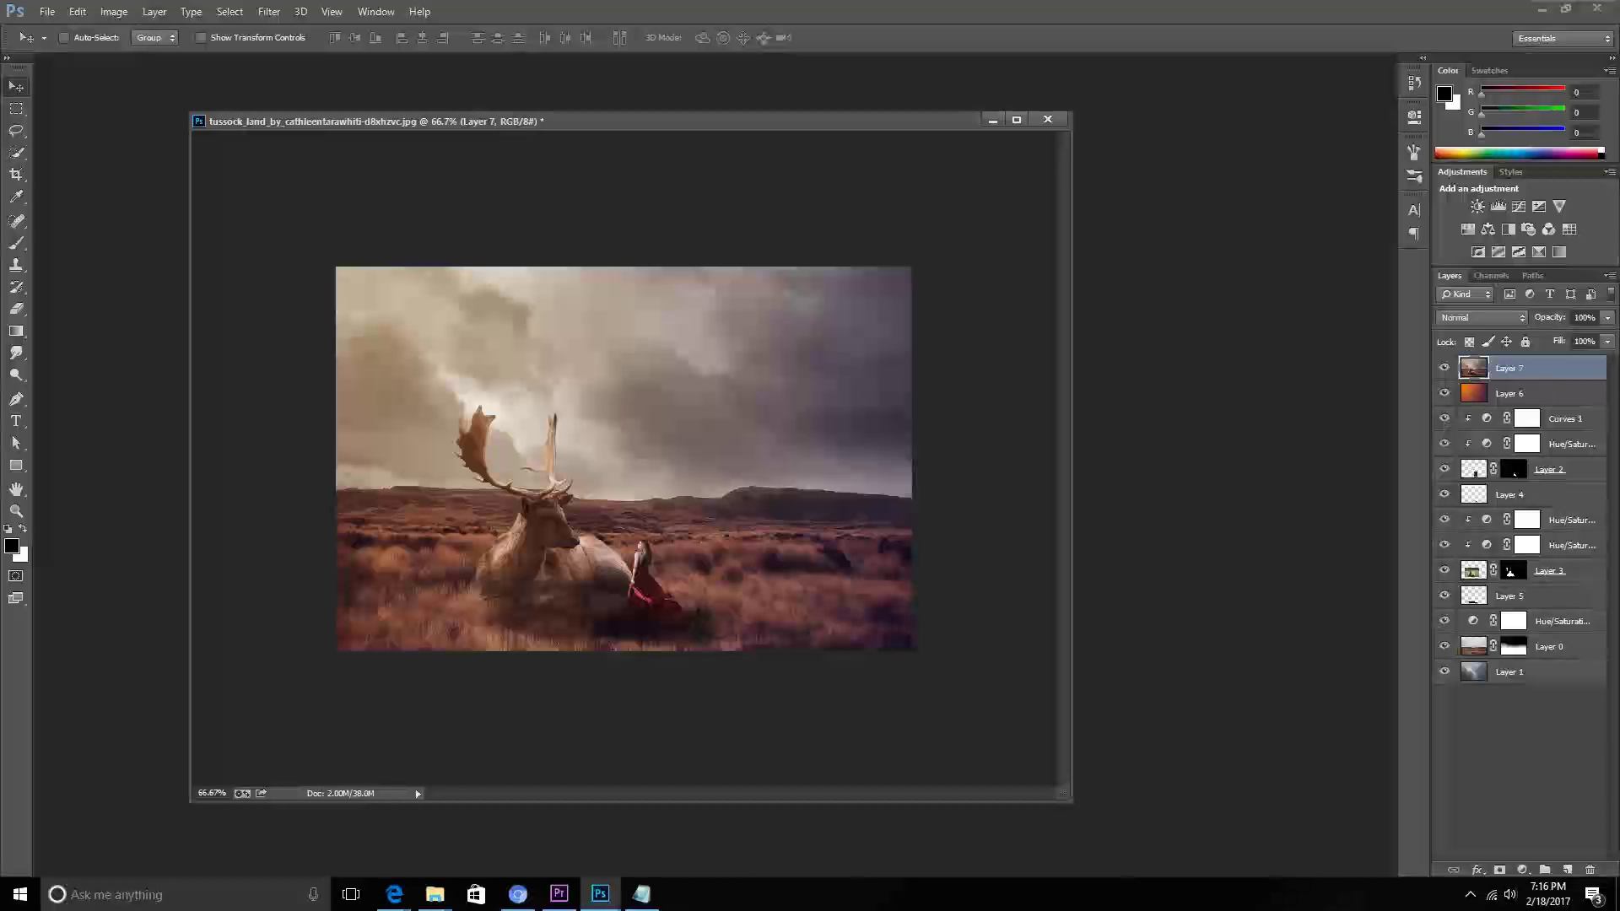
key("ctrl+shift+a")
Keep As Shot white balance and set tone curve highlights 56, lights 22, darks -10.
left_click(1086, 314)
left_click(1063, 325)
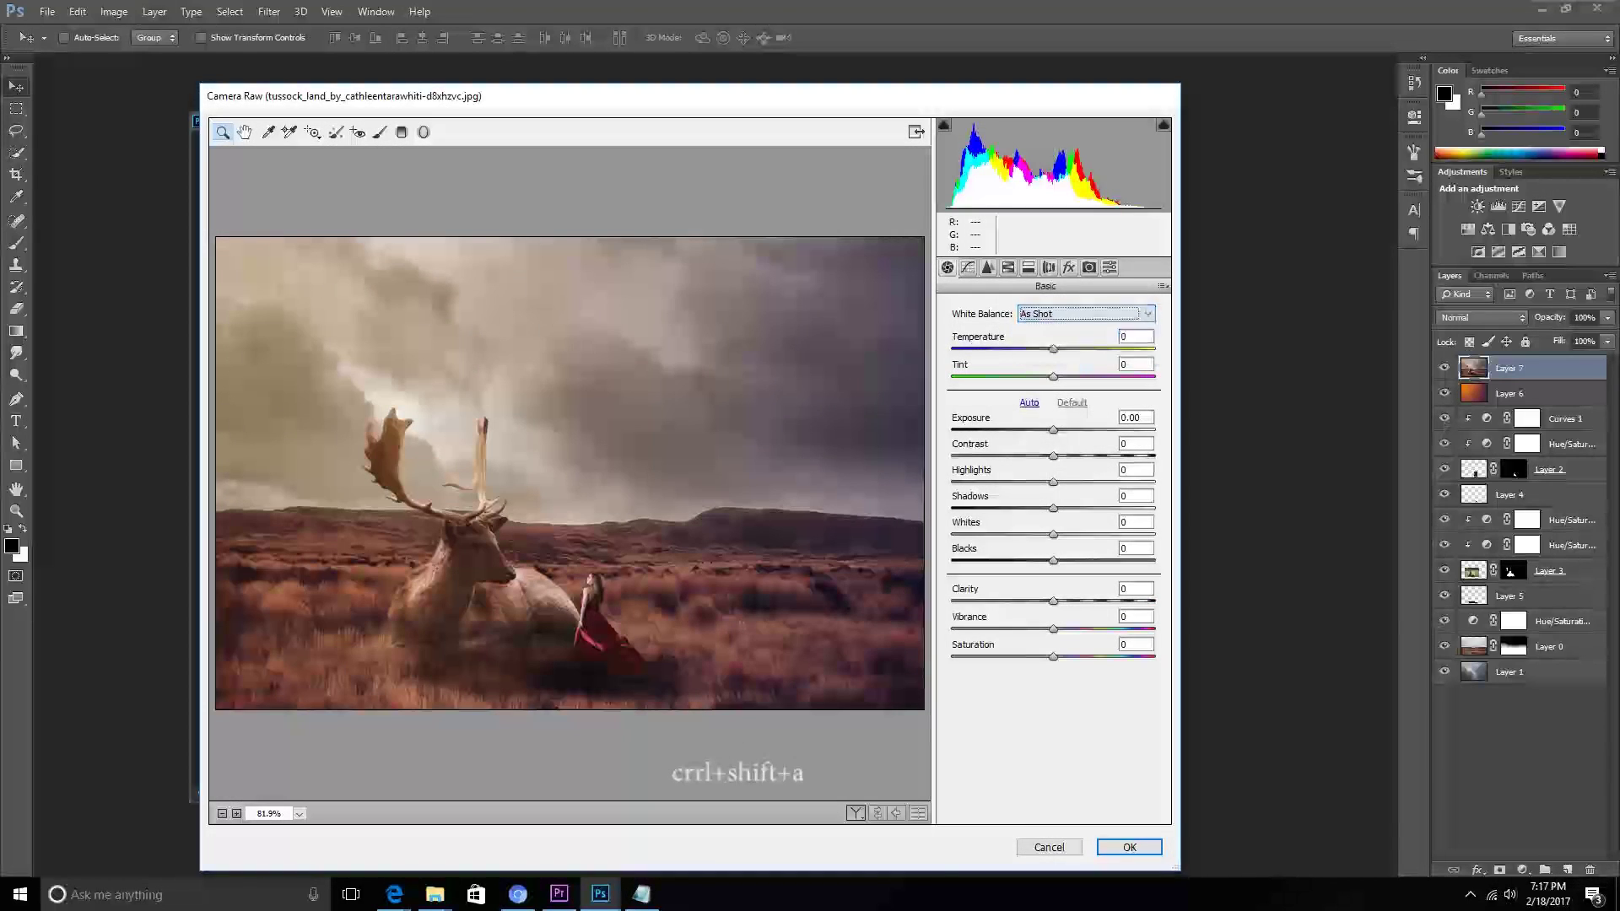
left_click(968, 268)
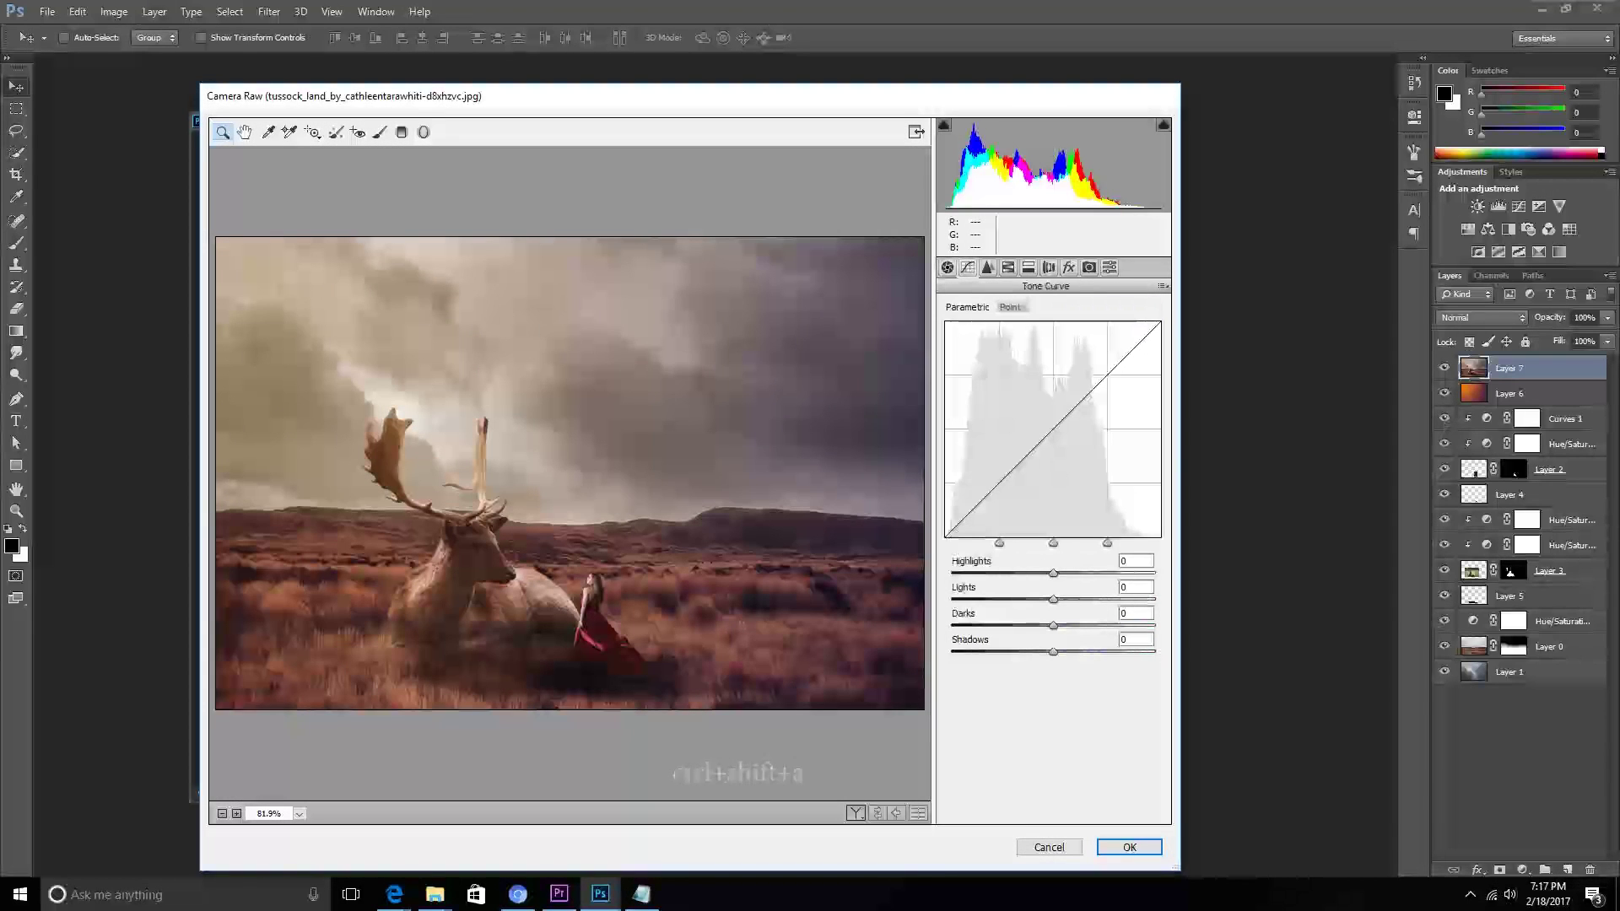
key("shift+Up")
key("shift+Up")
key("shift+Up")
key("shift+Up")
type("56")
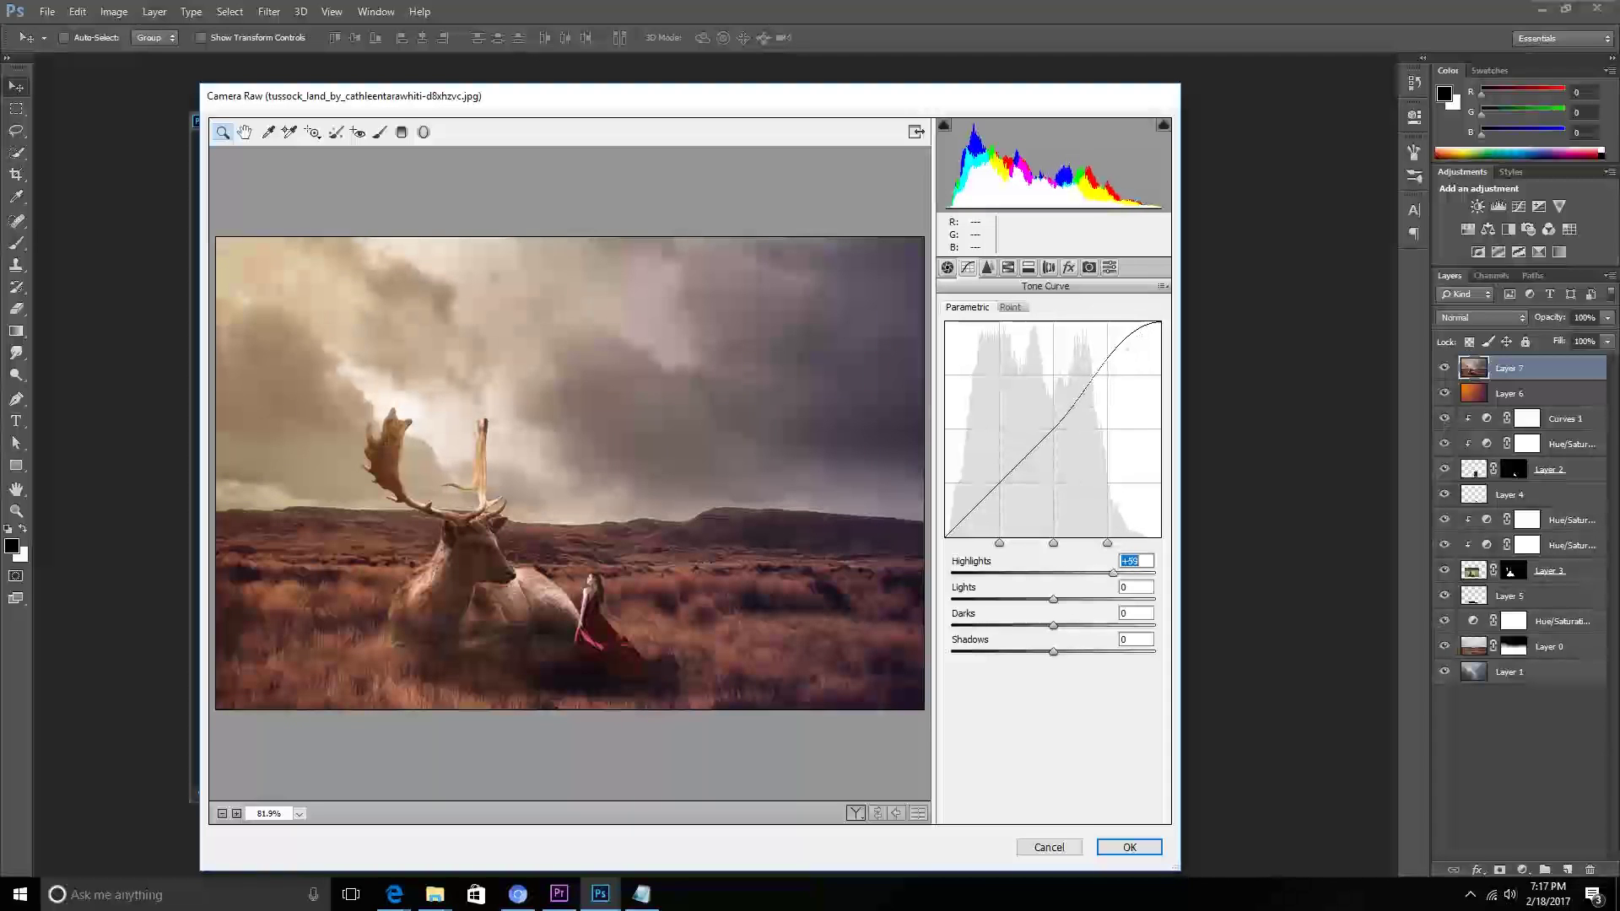
key("Tab")
type("22")
key("Tab")
key("shift+Down")
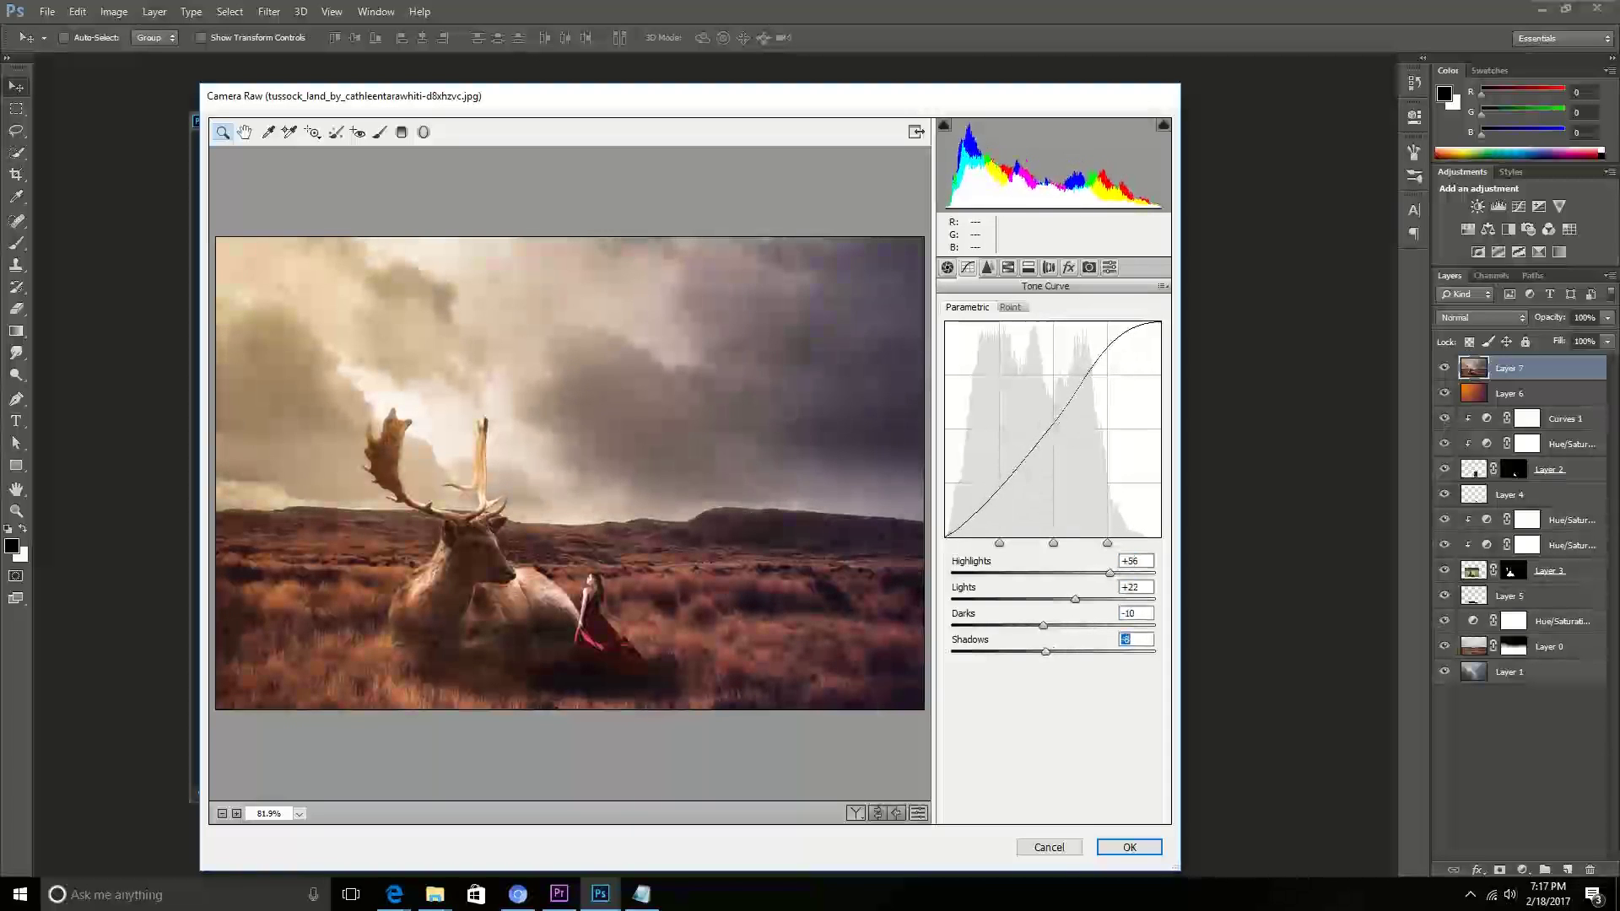
In Basic, set temperature -11, tint -5 and exposure +0.20.
key("ctrl+alt+1")
type("-11")
key("Tab")
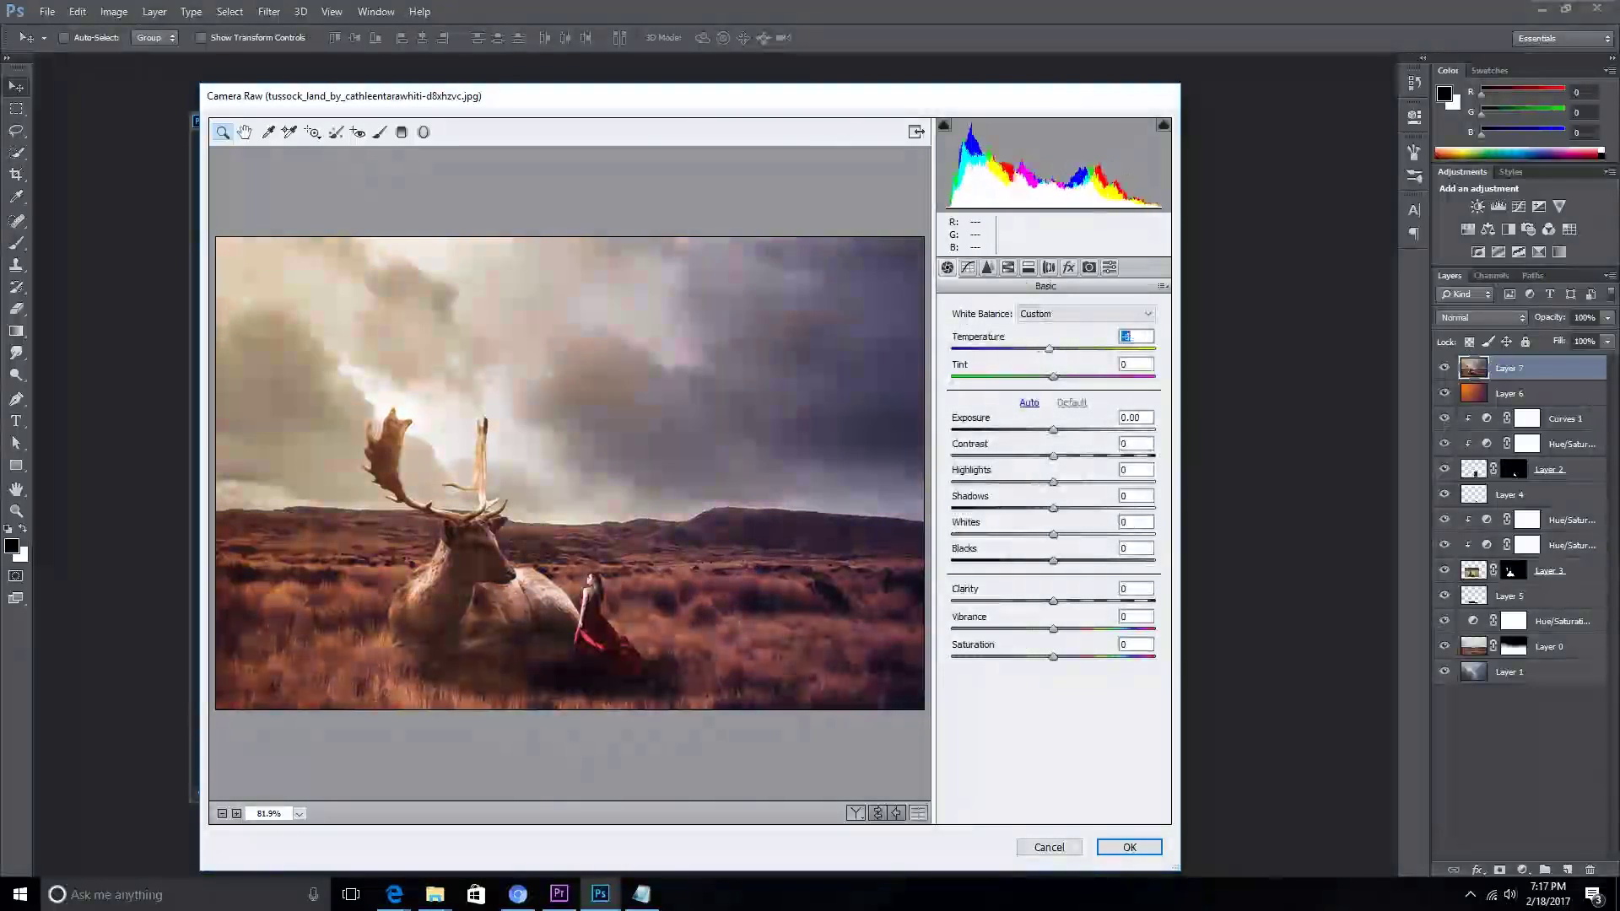
type("-5")
key("Tab")
key("Up")
key("Up")
key("Up")
key("Down")
Set contrast 21, highlights -11, clarity +25, vibrance -4, with saturation near neutral.
key("Tab")
type("21")
key("Tab")
type("-11")
key("Tab")
key("Tab")
key("Tab")
type("1325")
key("Tab")
key("Down")
key("Down")
key("Down")
key("Down")
key("Tab")
key("Down")
key("Down")
key("Down")
key("Up")
key("Up")
key("Up")
Add a -13 post-crop vignette, shift red hues to -12, and apply the Camera Raw grade.
key("ctrl+alt+4")
key("ctrl+alt+5")
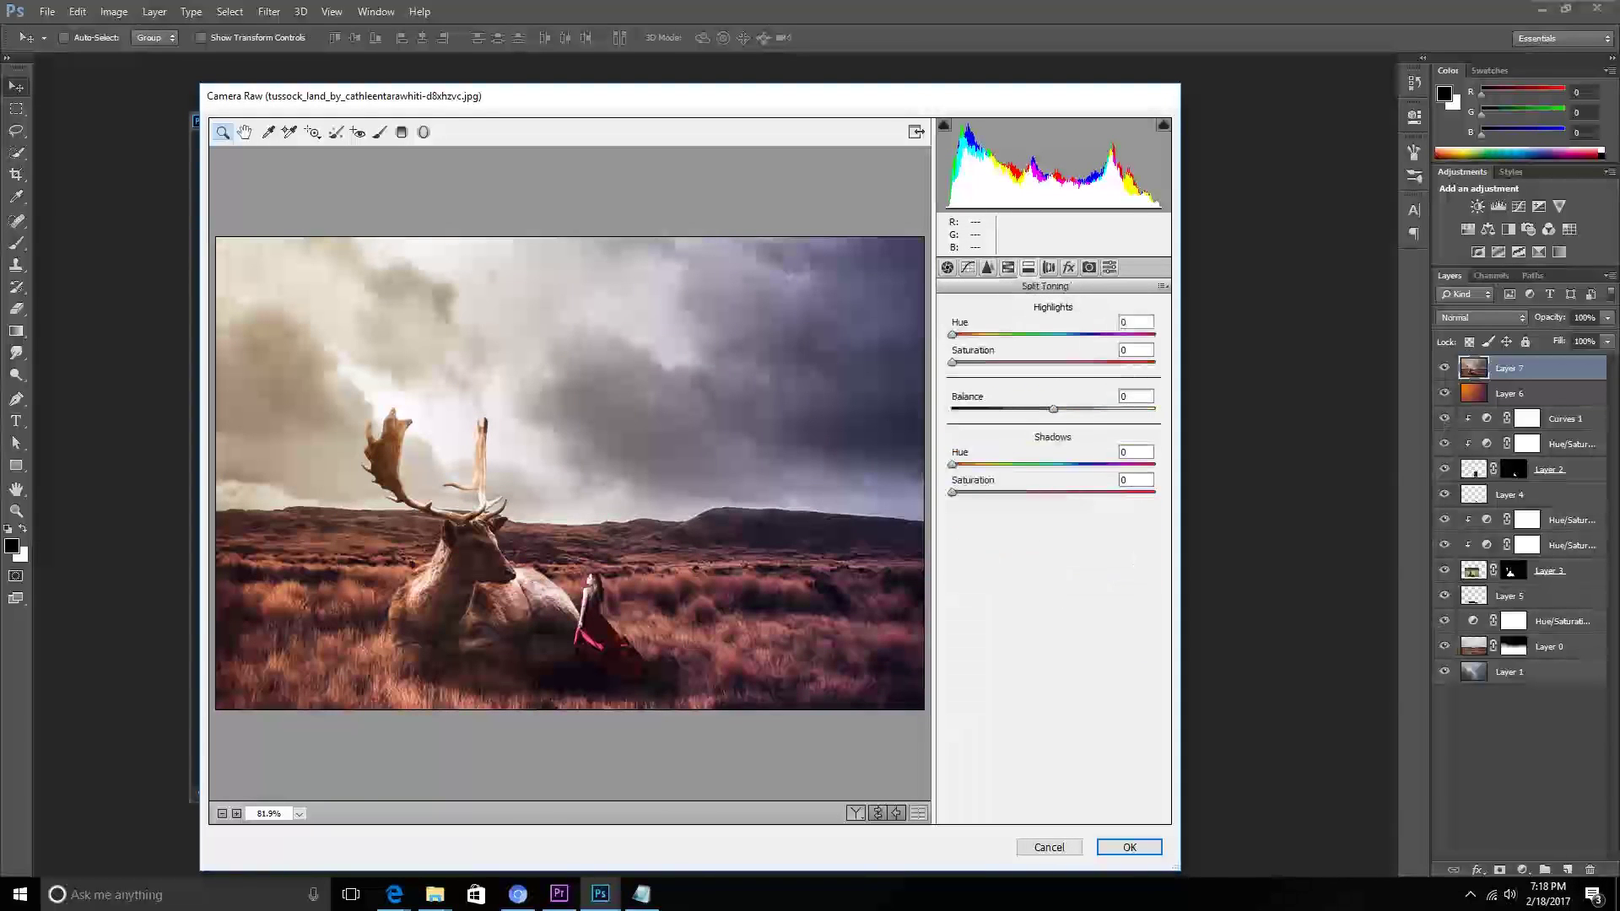
key("ctrl+alt+6")
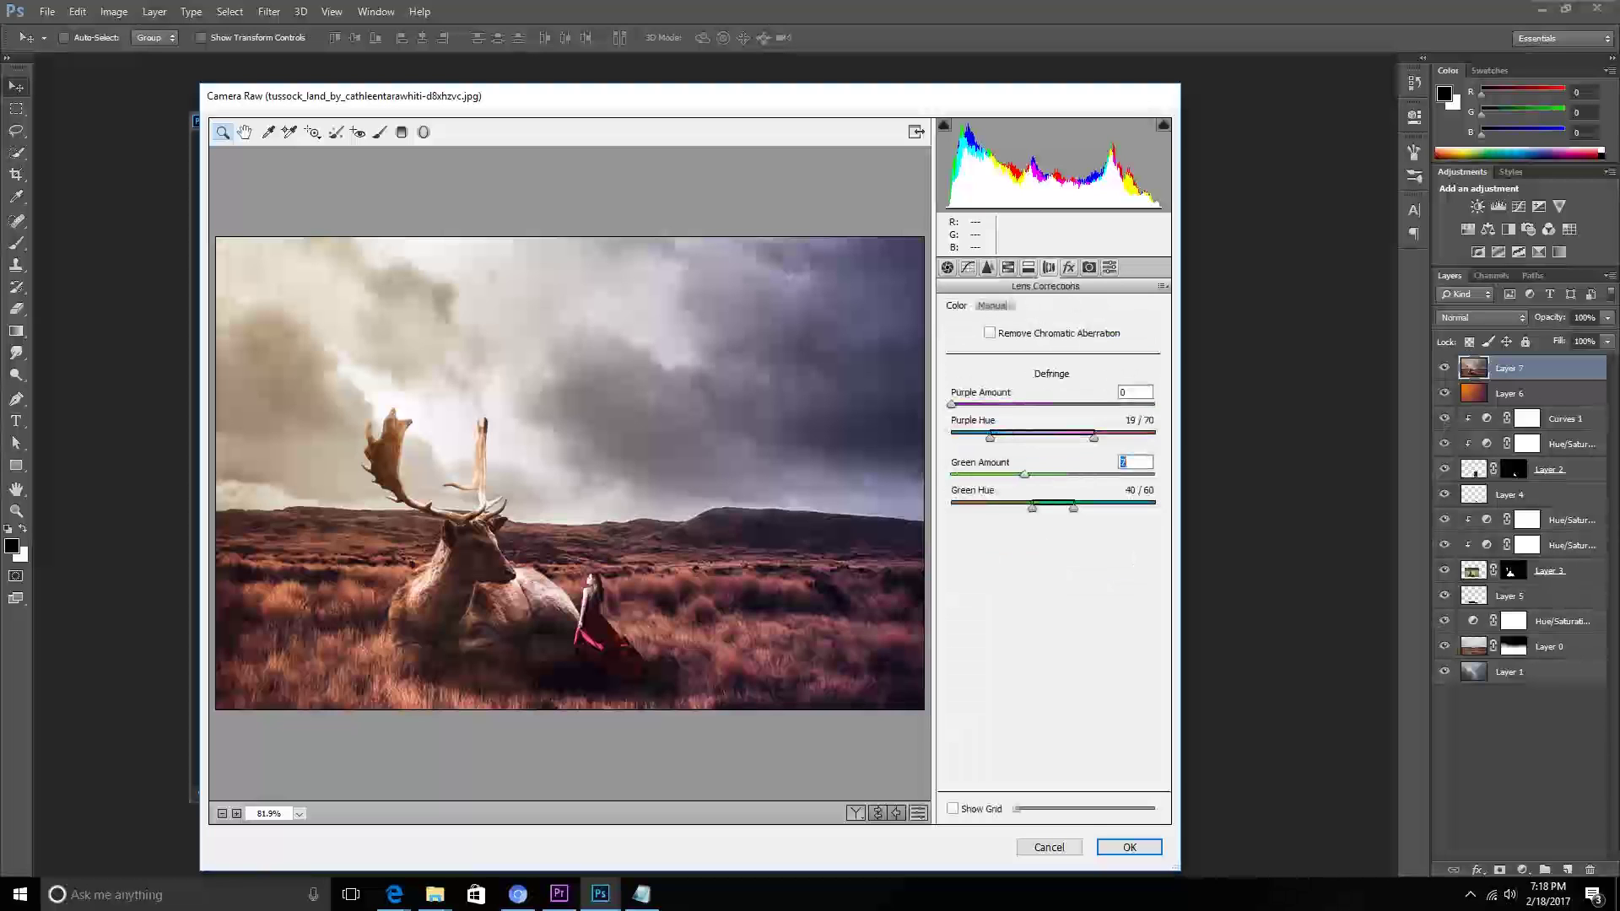
key("ctrl+alt+7")
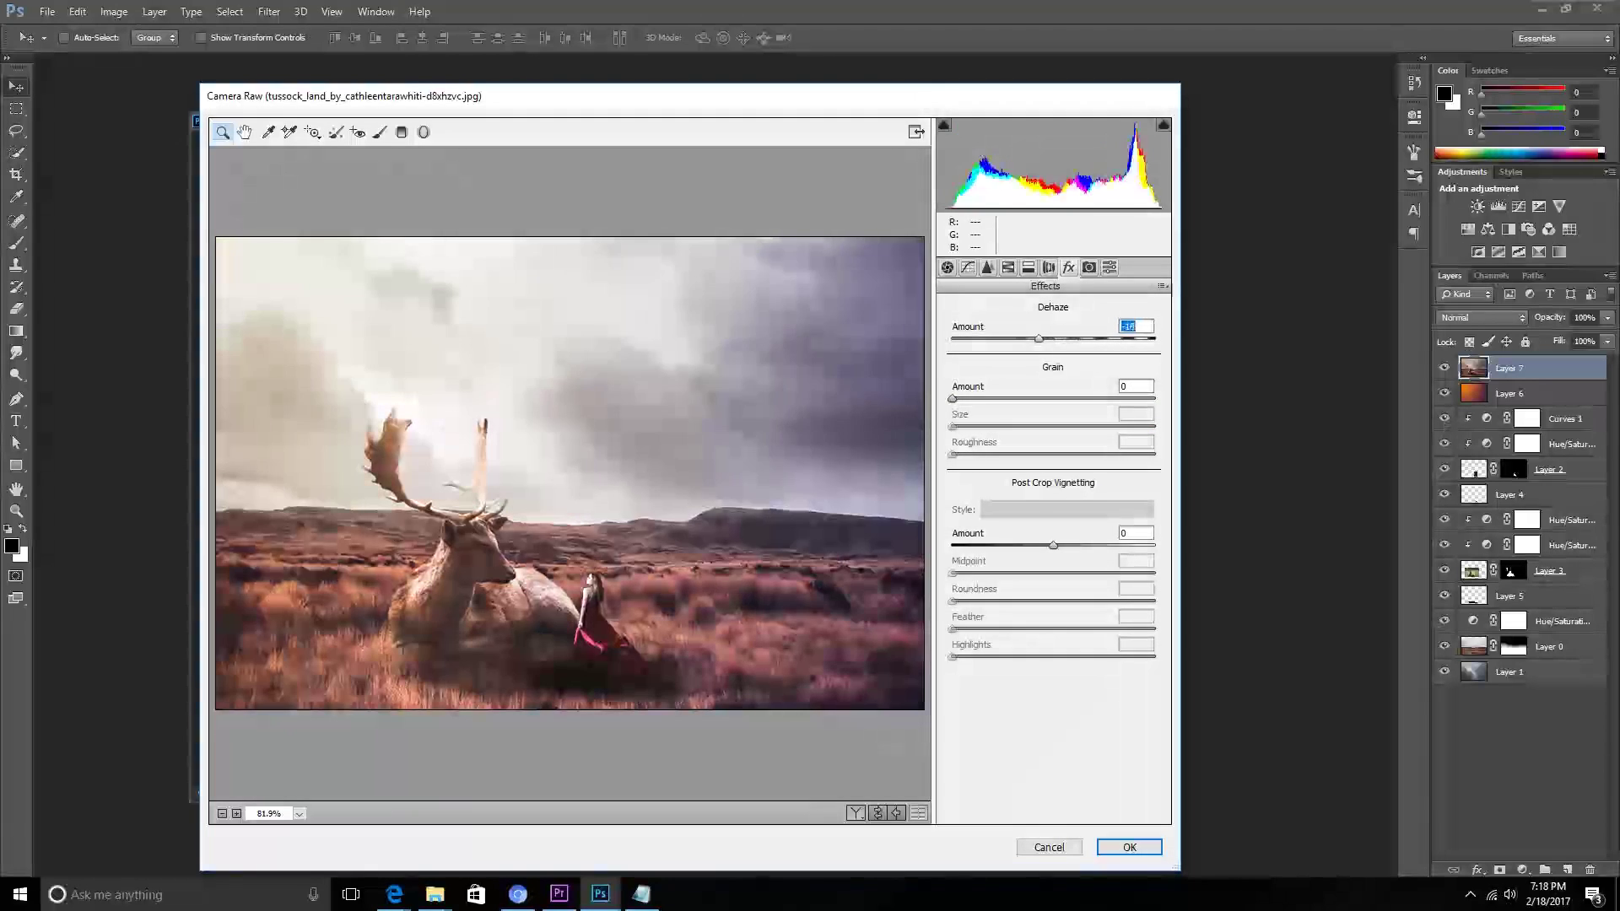
key("ctrl+alt+8")
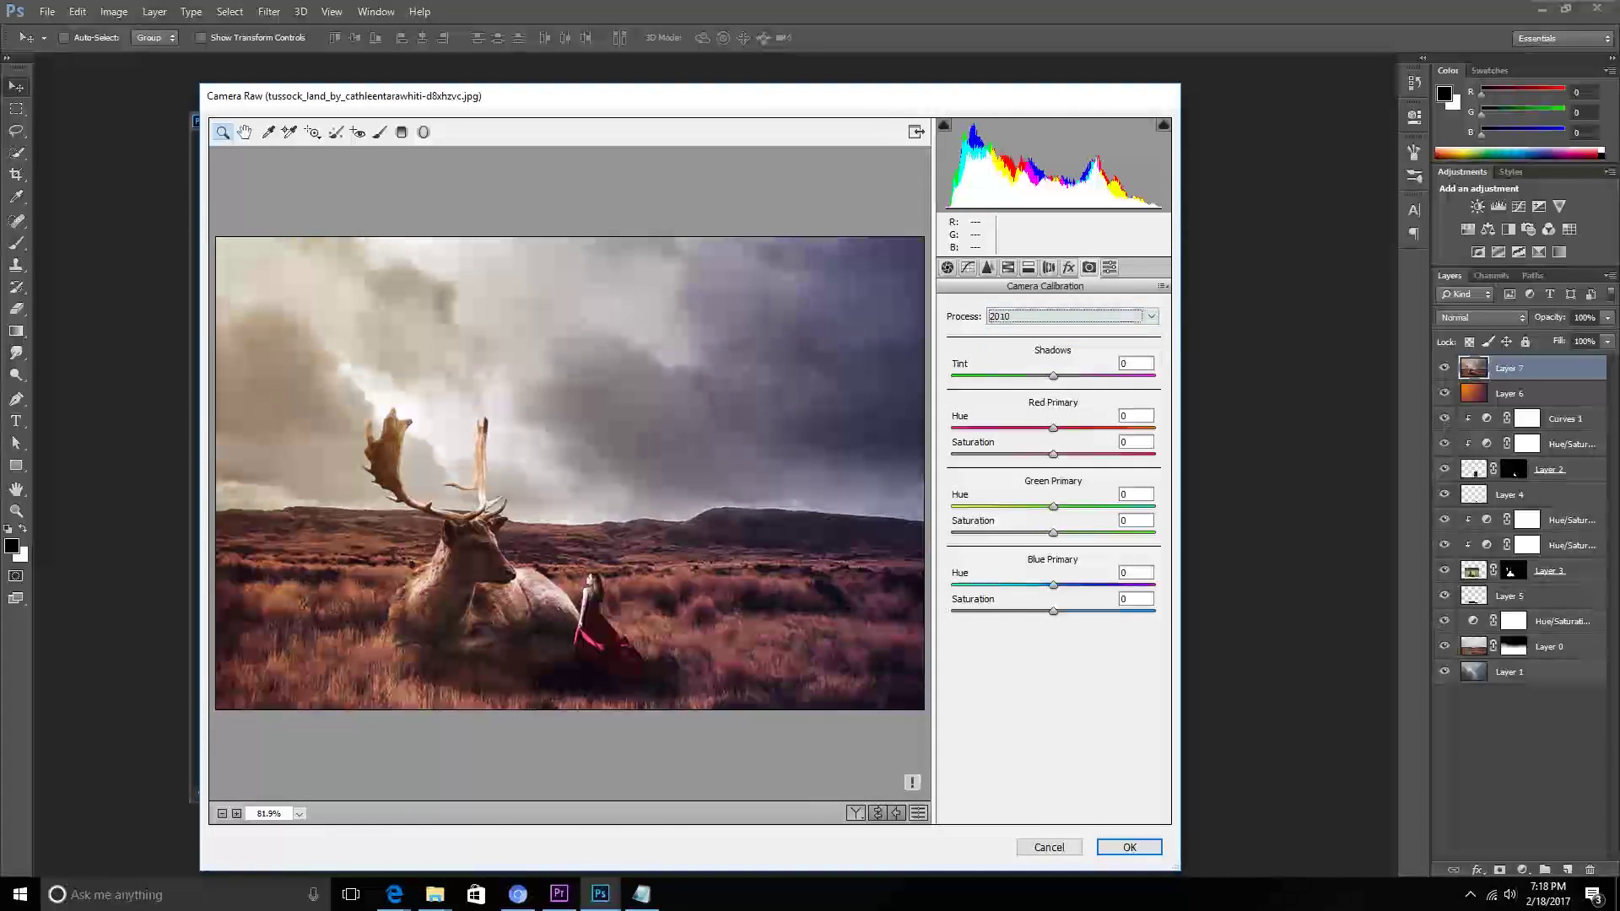
key("ctrl+alt+7")
key("Tab")
key("Tab")
type("-13")
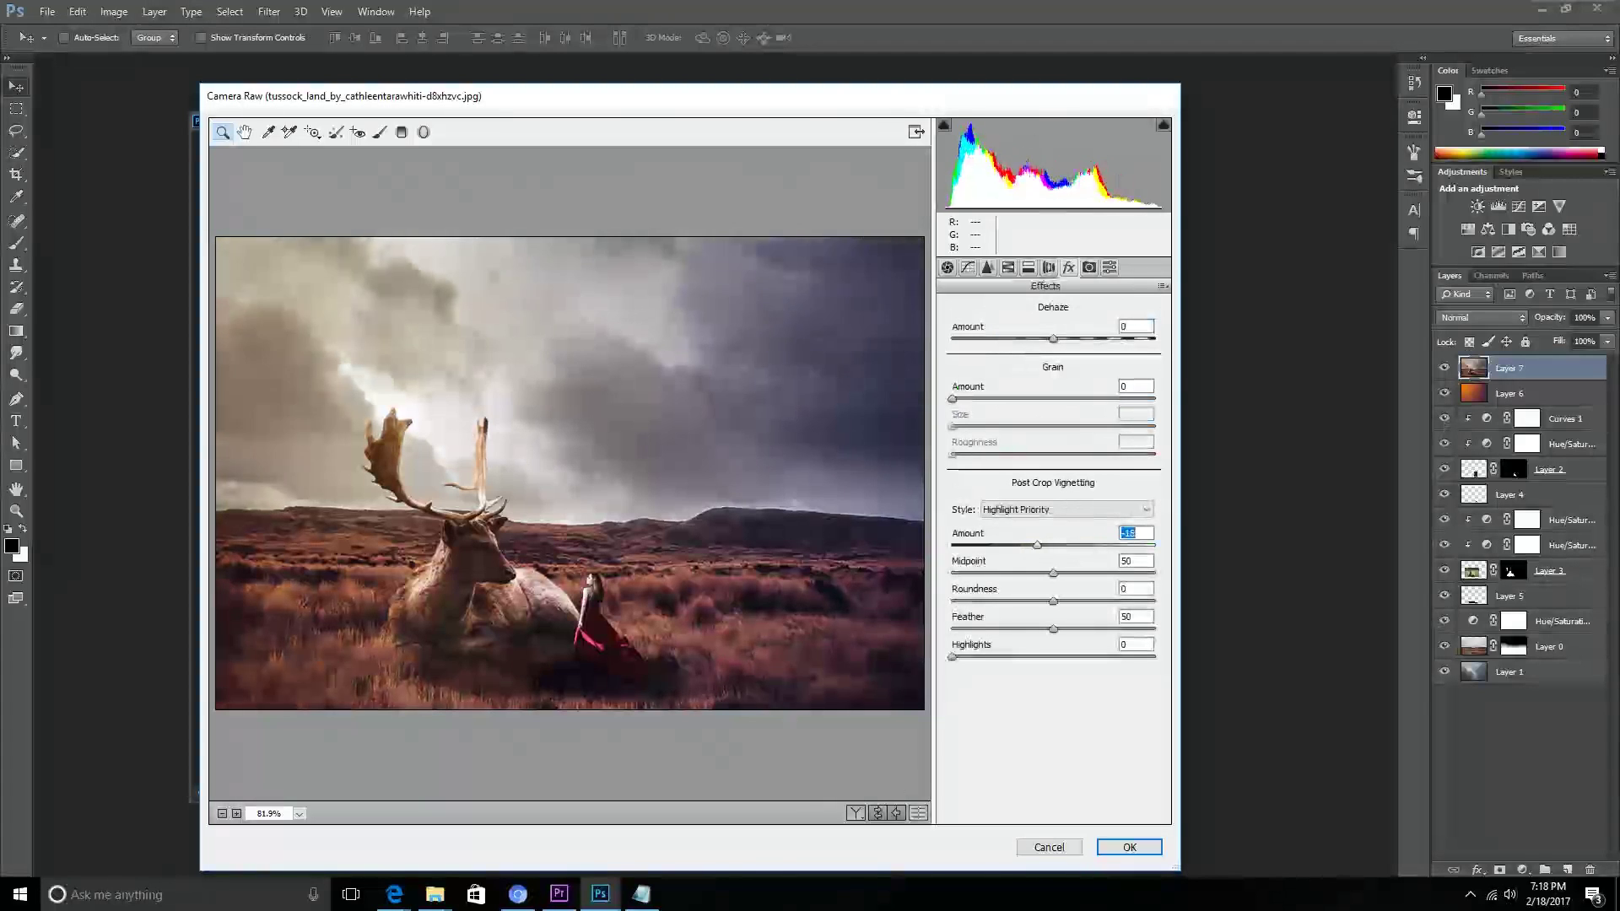
key("ctrl+alt+4")
type("-12")
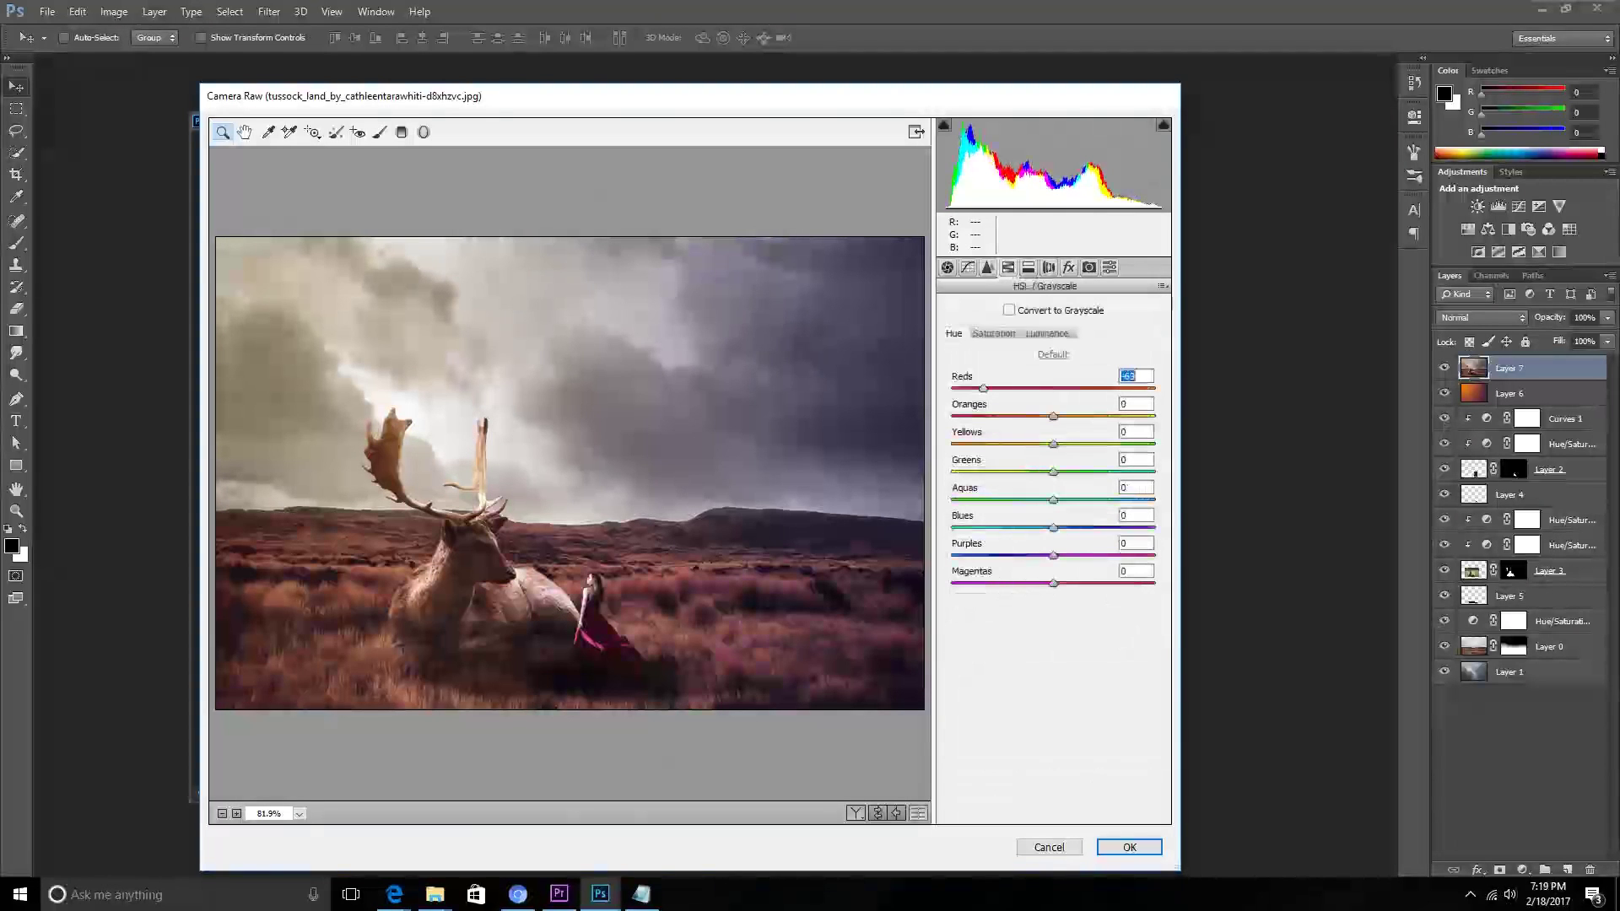
key("Tab")
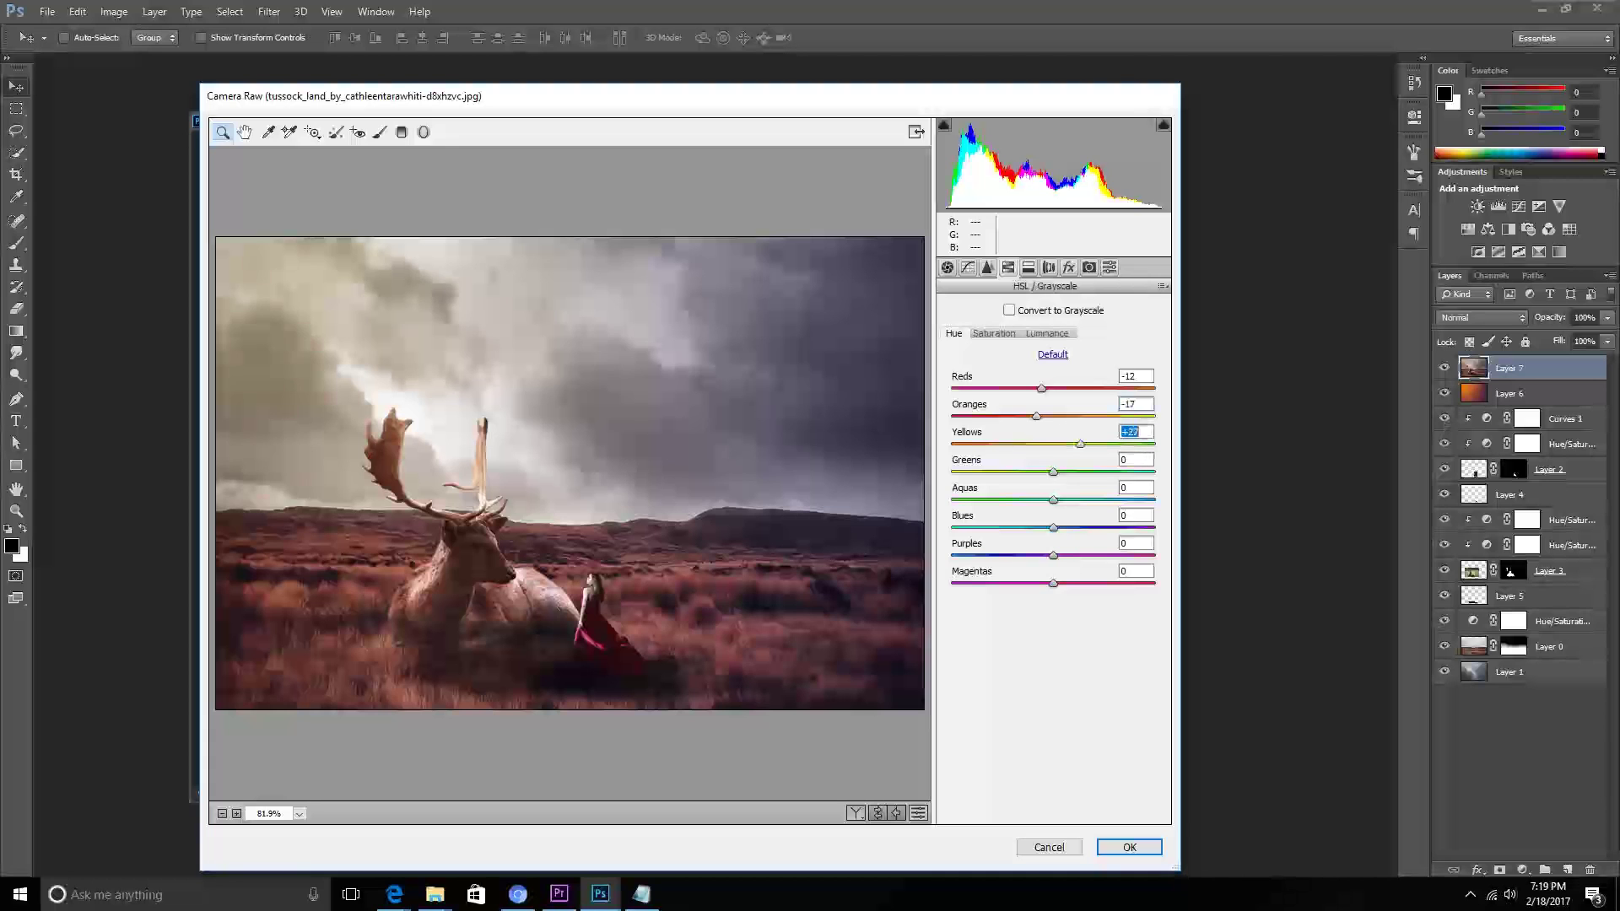
key("ctrl+alt+1")
key("Return")
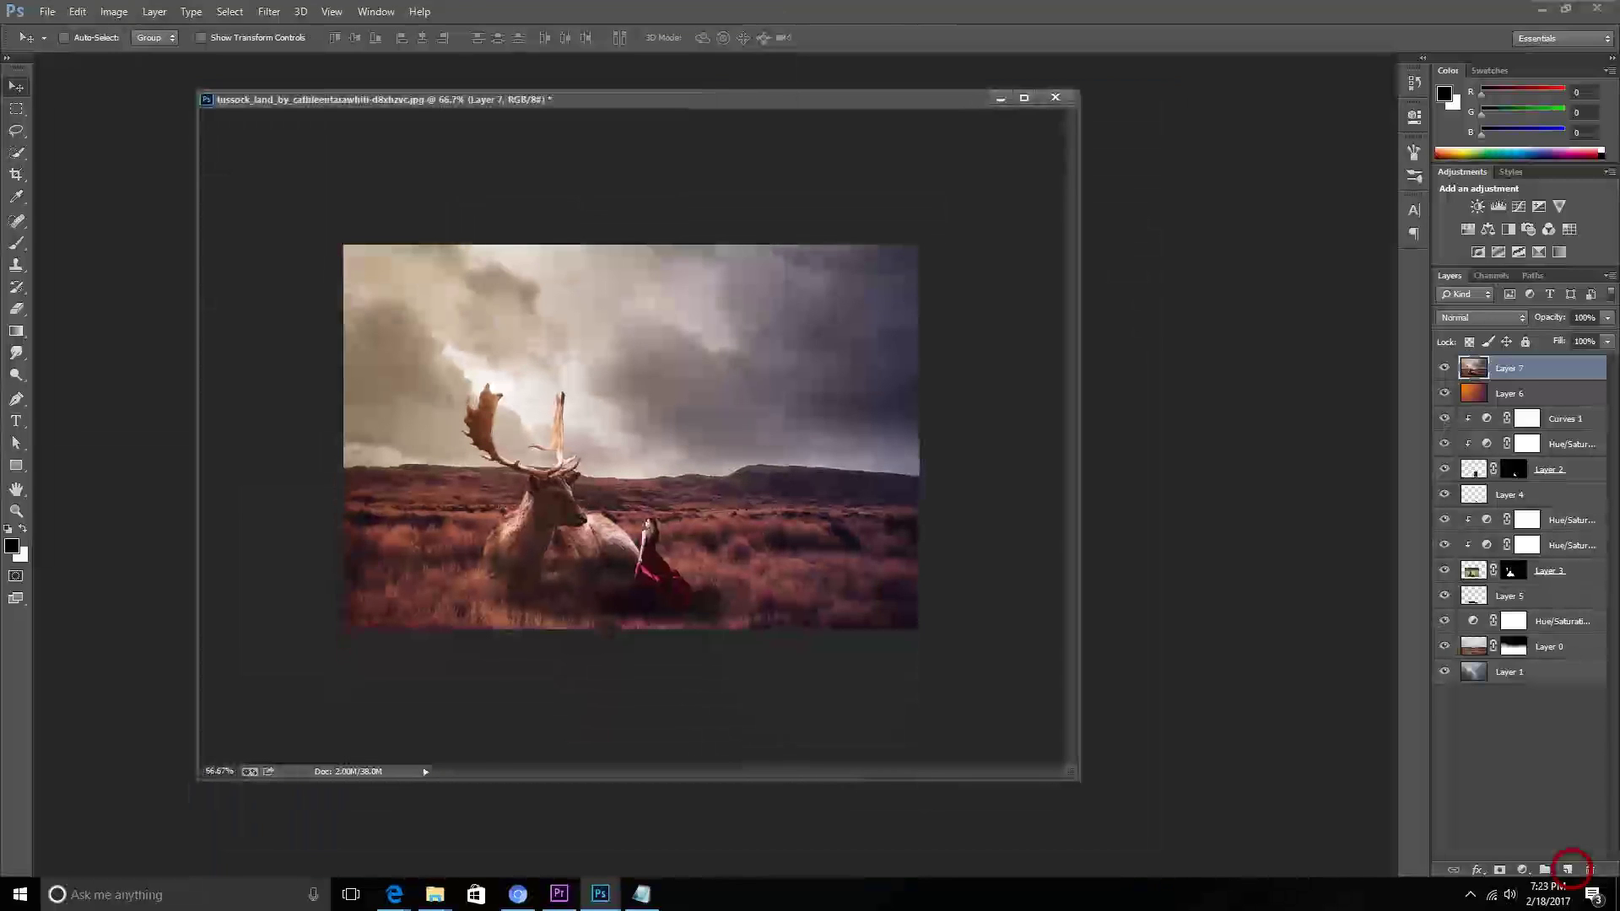
Add a new layer and load a soft brush with a pale beige-grey colour.
left_click(1571, 869)
left_click(19, 245)
left_click(84, 37)
key("Escape")
left_click(11, 545)
left_click(814, 552)
left_click(1193, 547)
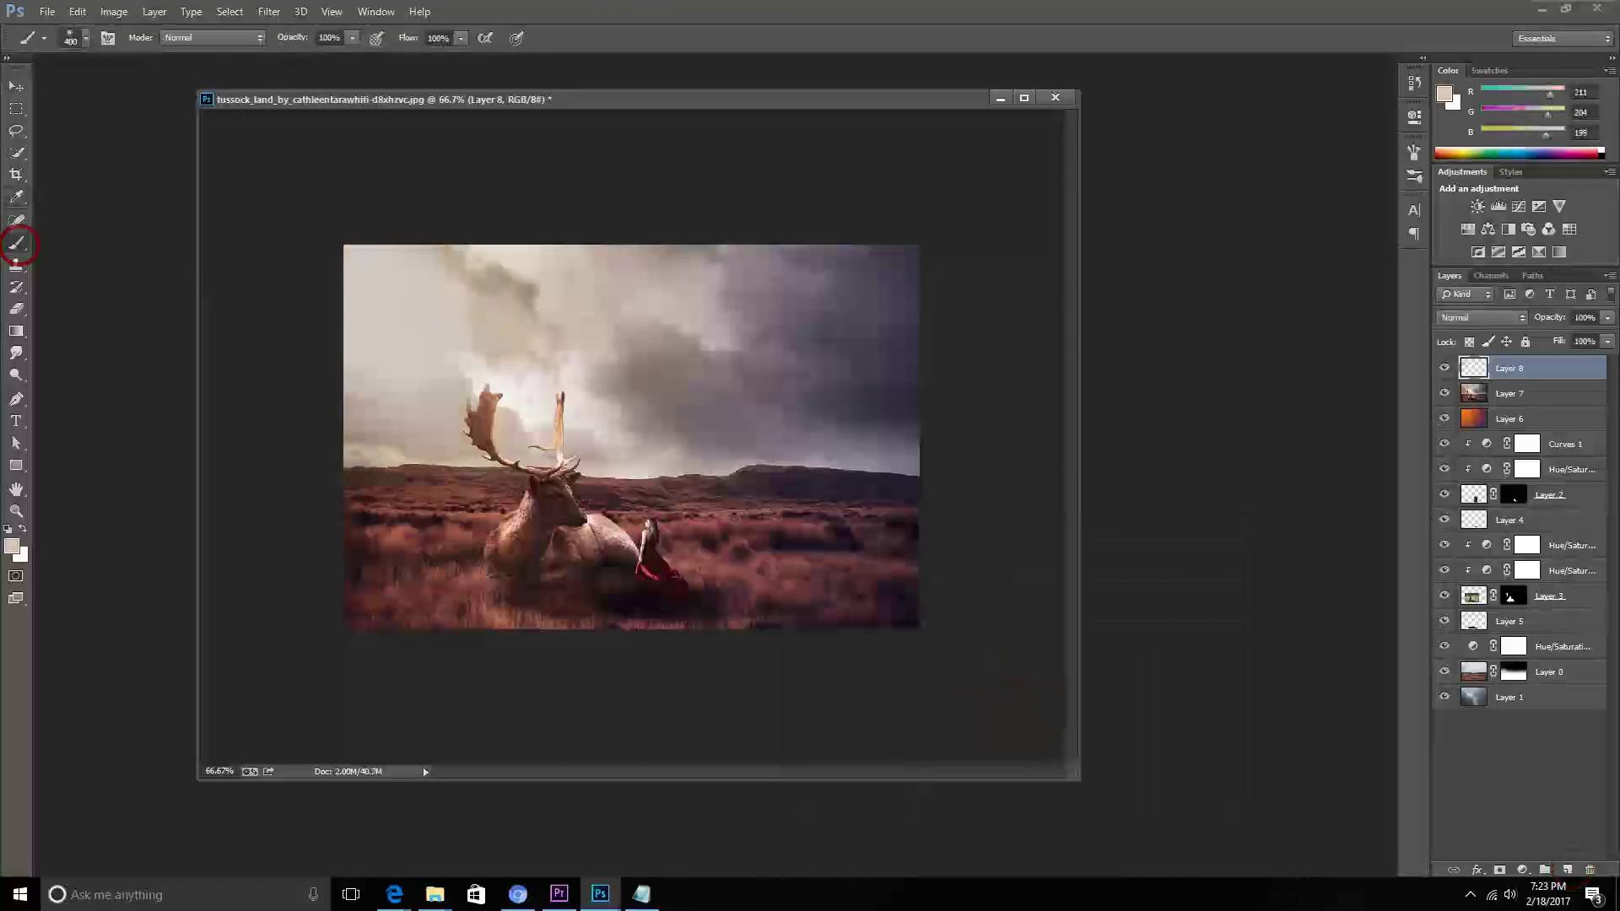
Set the glow layer to Screen, paint a glow near the antlers, and switch to a smaller white brush.
left_click(1481, 317)
left_click(1468, 473)
mouse_move(456, 472)
left_mouse_down()
mouse_move(540, 397)
mouse_move(553, 439)
left_mouse_up()
left_click(11, 545)
left_click(1193, 547)
key("bracketleft")
key("bracketleft")
key("bracketleft")
On another new layer, paint a light beam from the antlers to the woman at 40% strength.
key("ctrl+shift+alt+n")
key("4")
key("bracketleft")
left_click_drag(563, 453, 642, 544)
Lower the beam layer's opacity to about a third and set it to Overlay blending.
left_click(1481, 317)
left_click(1468, 443)
left_click(1607, 317)
left_click_drag(1608, 337, 1550, 337)
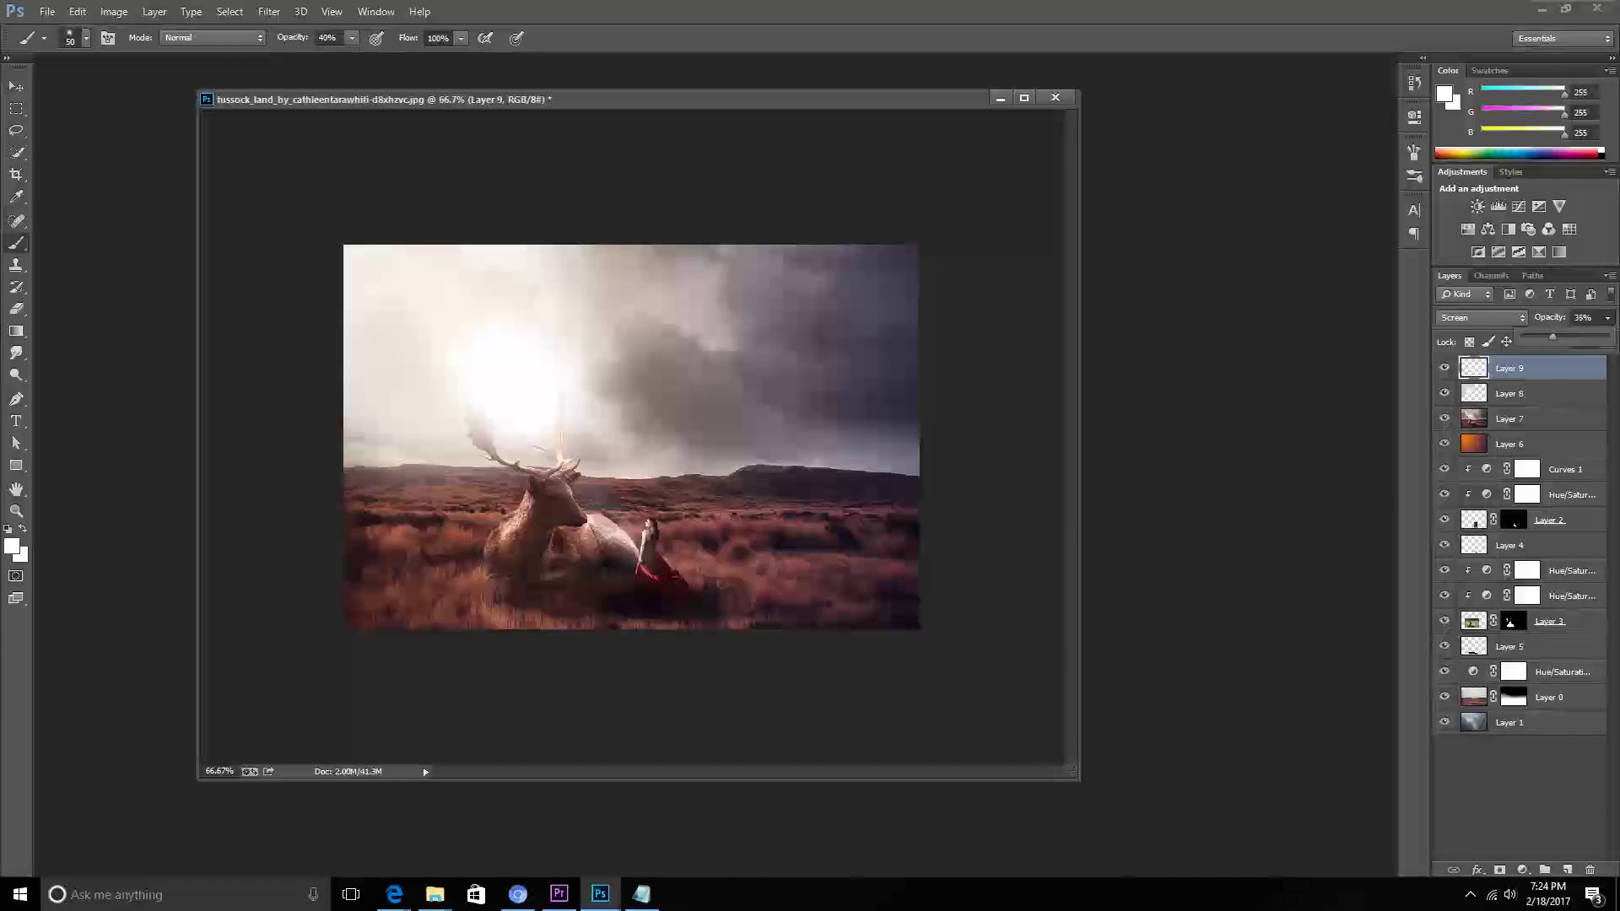
left_click(1482, 317)
left_click(1468, 504)
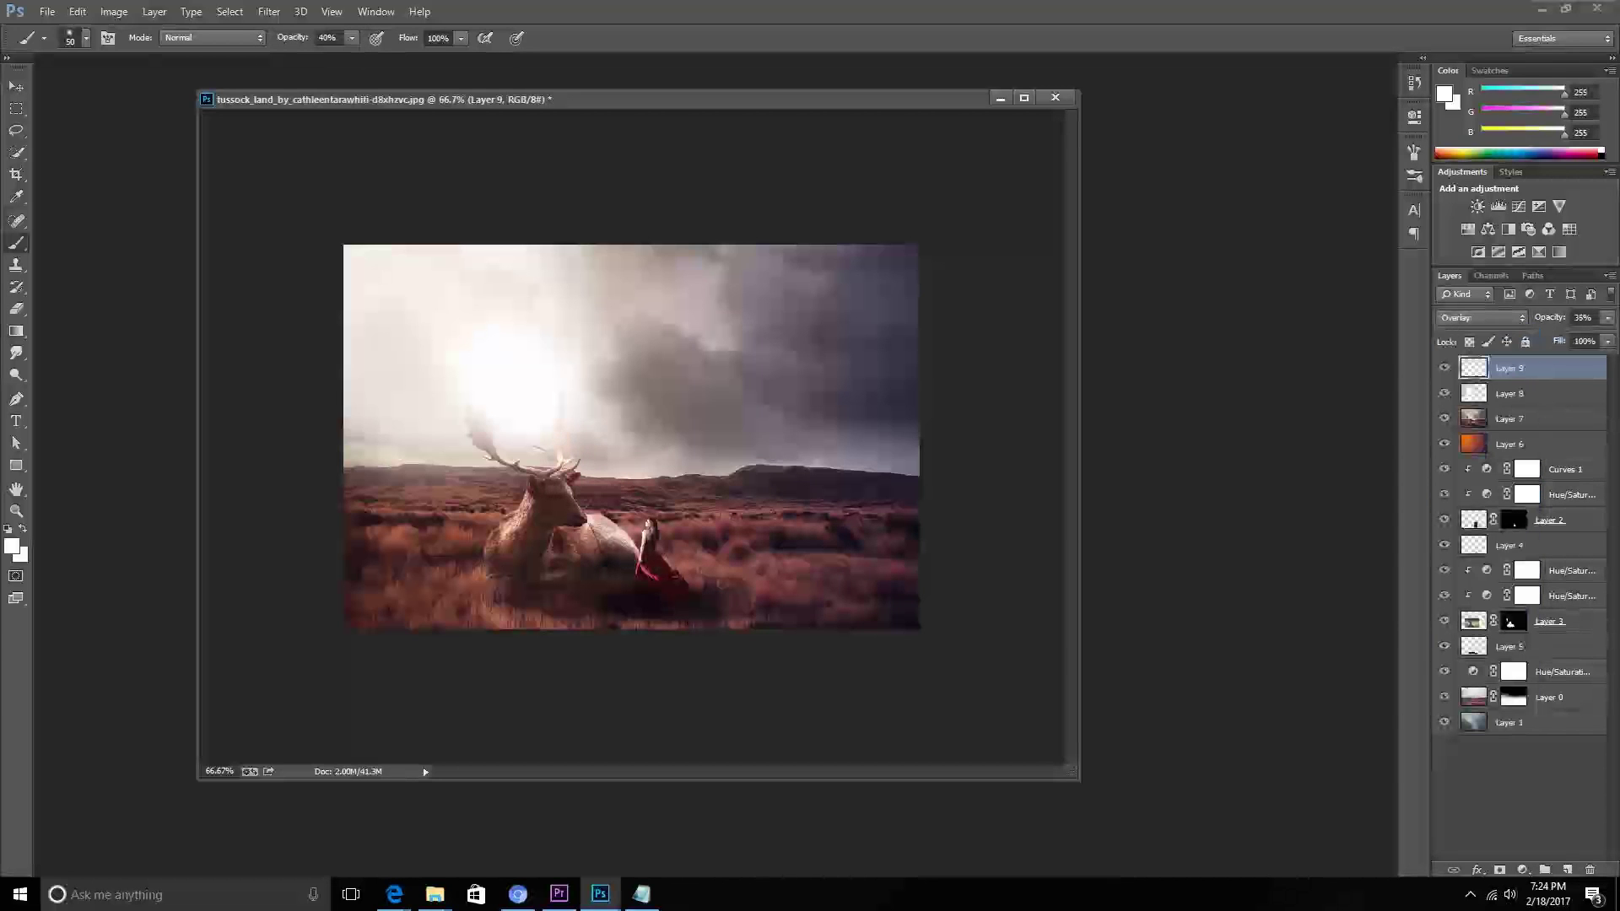
key("0")
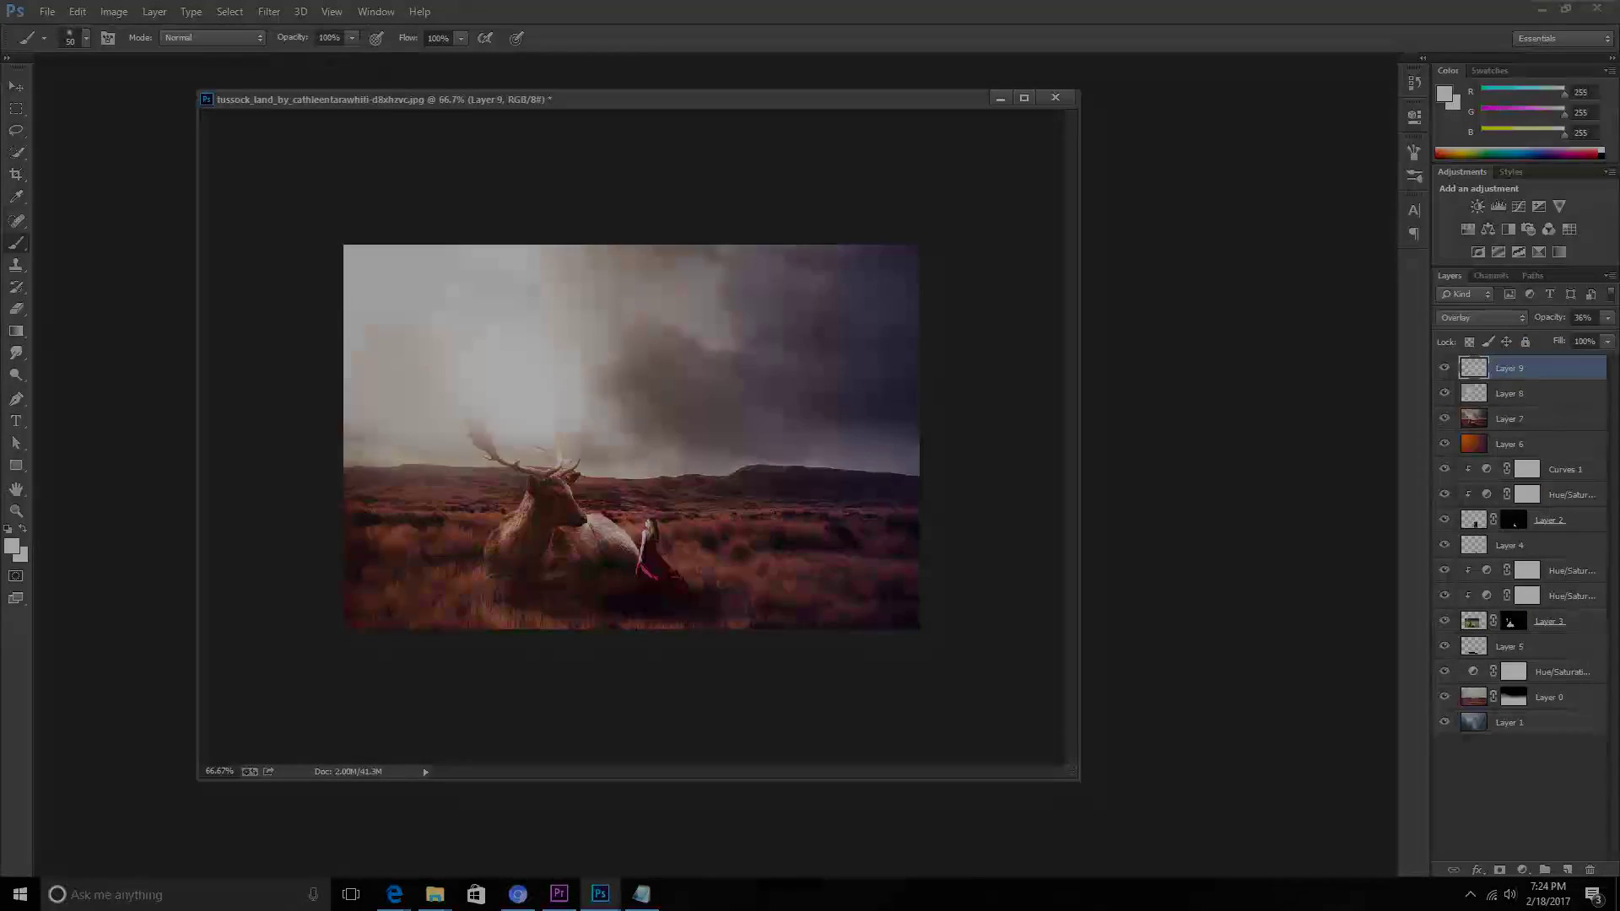